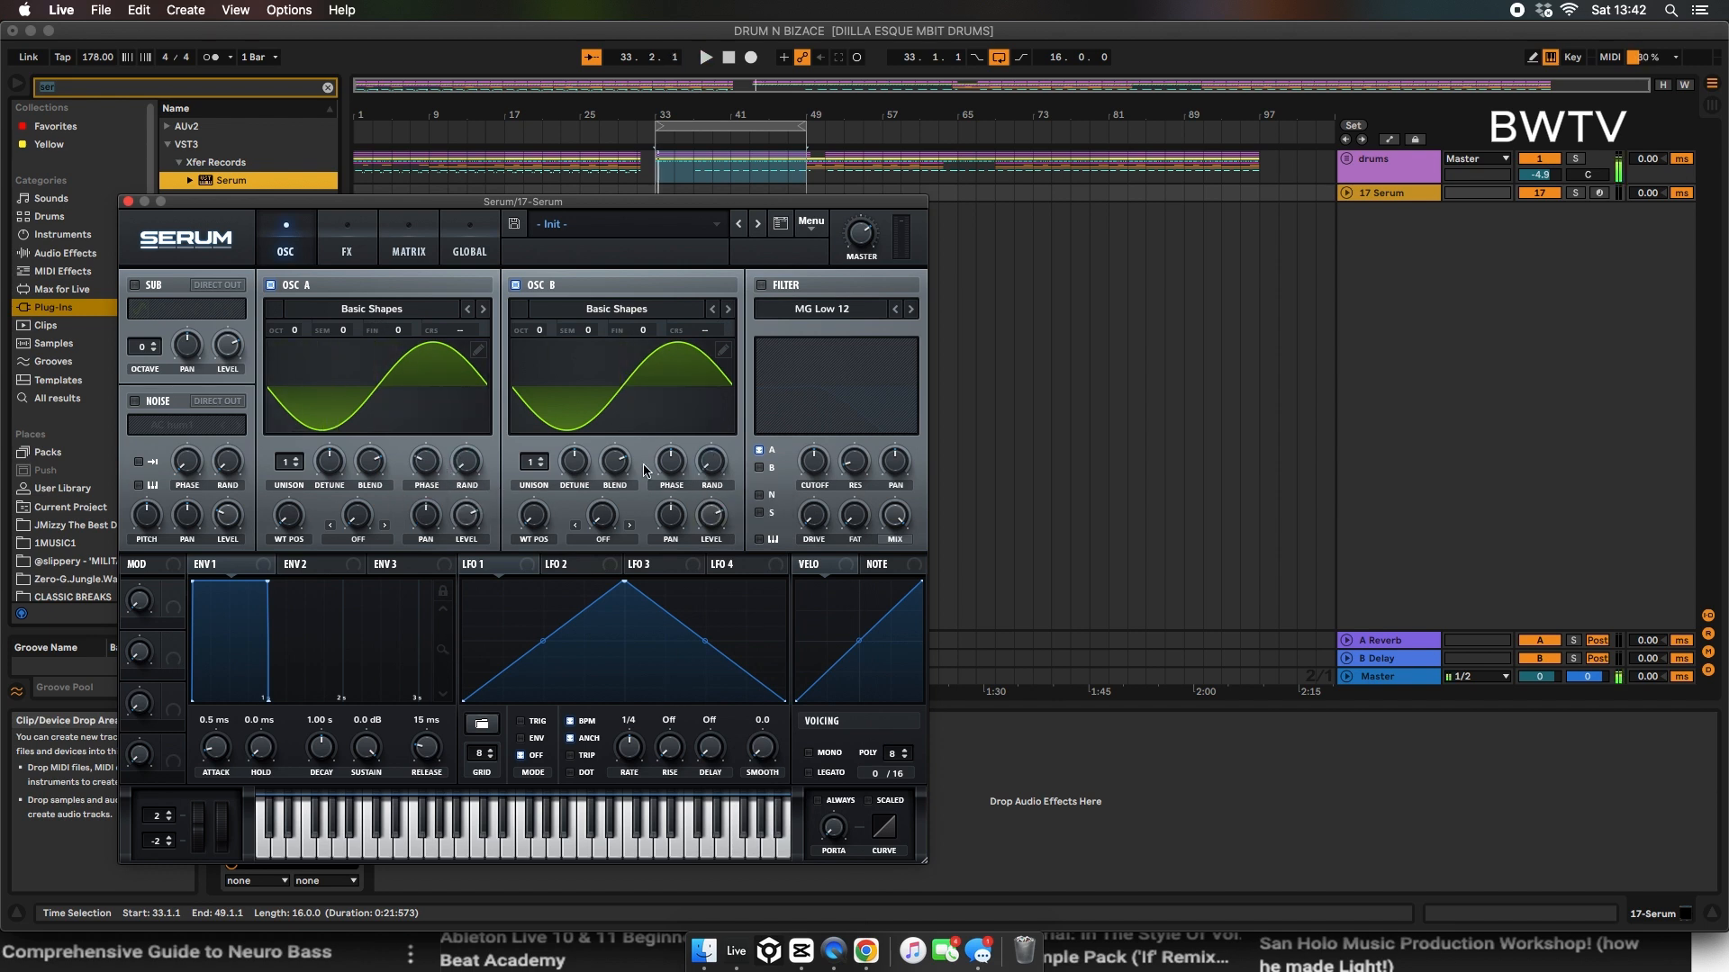
Step: Arm the 17 Serum track for recording and set Env 1's attack to 50 ms and release to 494 ms
click(1601, 193)
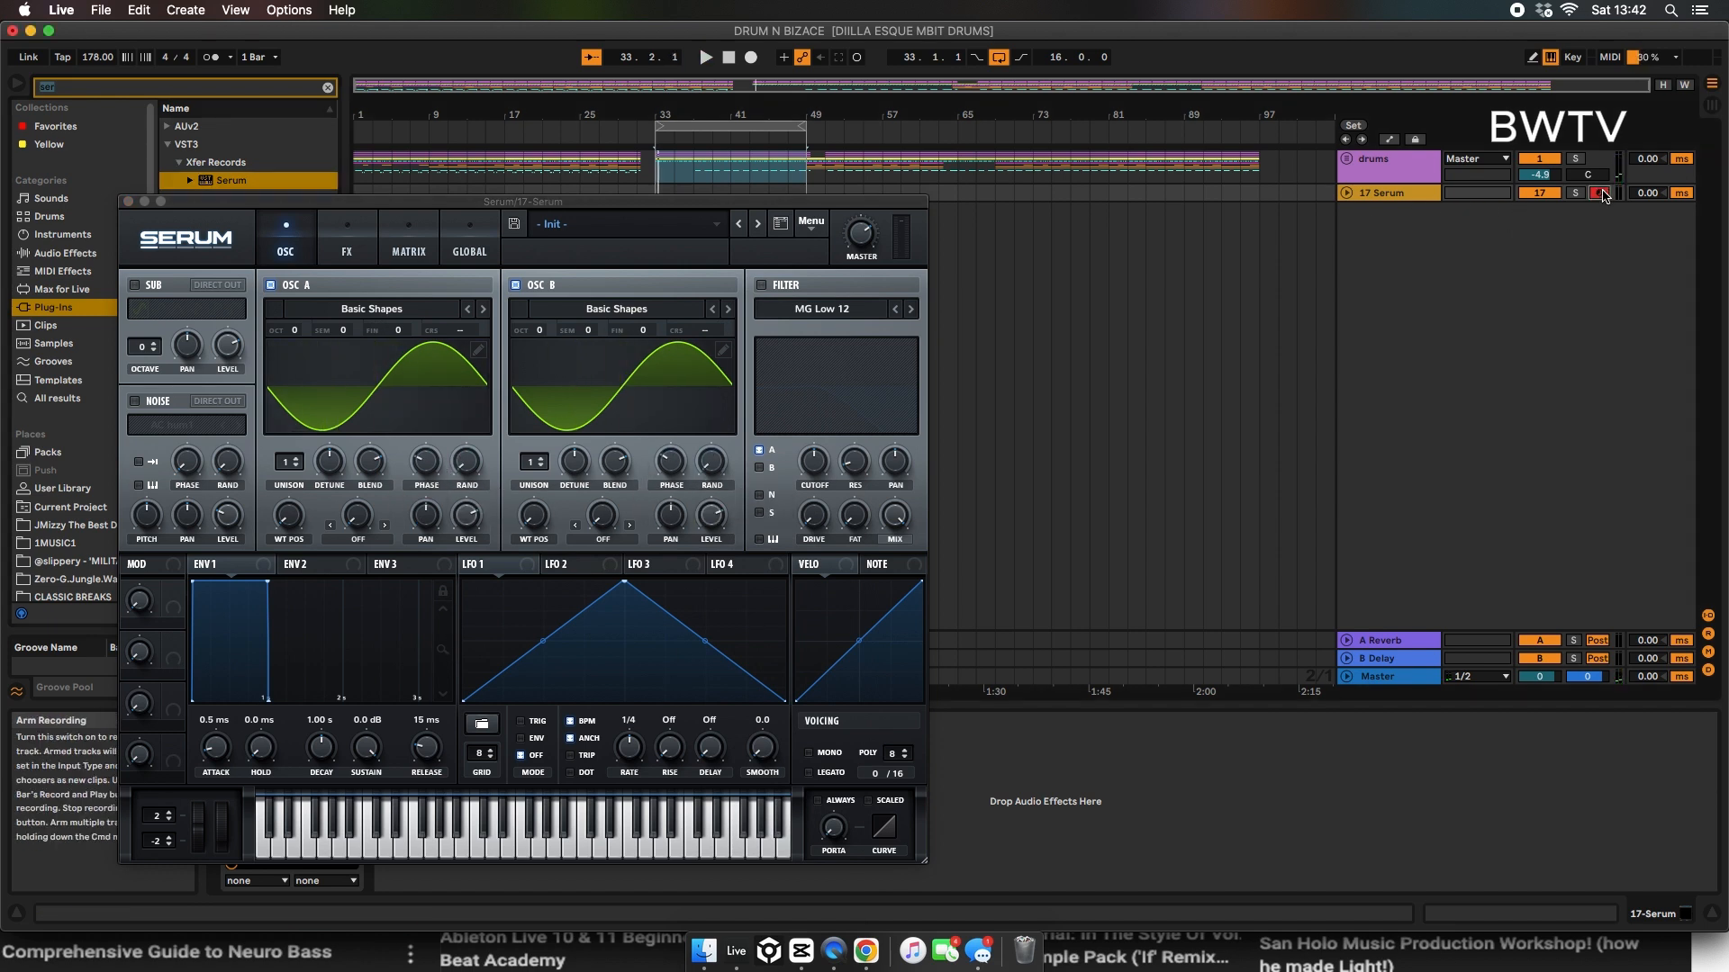
key(z)
drag(426, 750, 426, 728)
key(a)
drag(223, 755, 223, 727)
drag(425, 750, 426, 721)
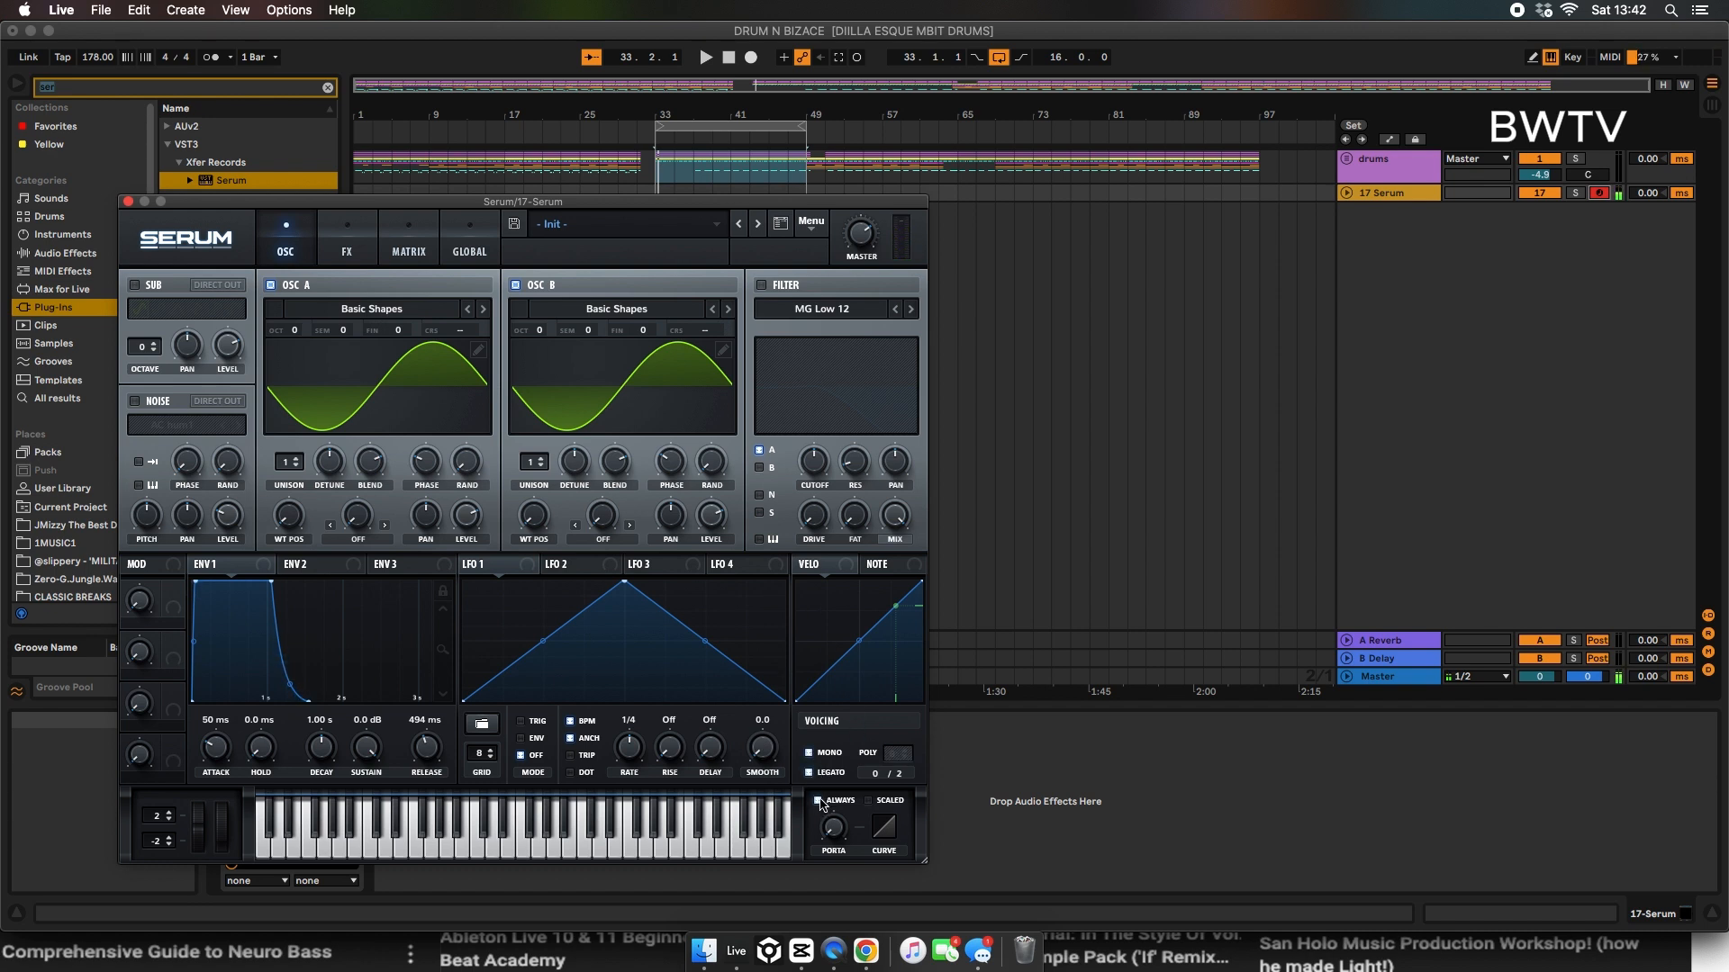
Step: Tune OSC B to octave +3 and semitone -2
key(z)
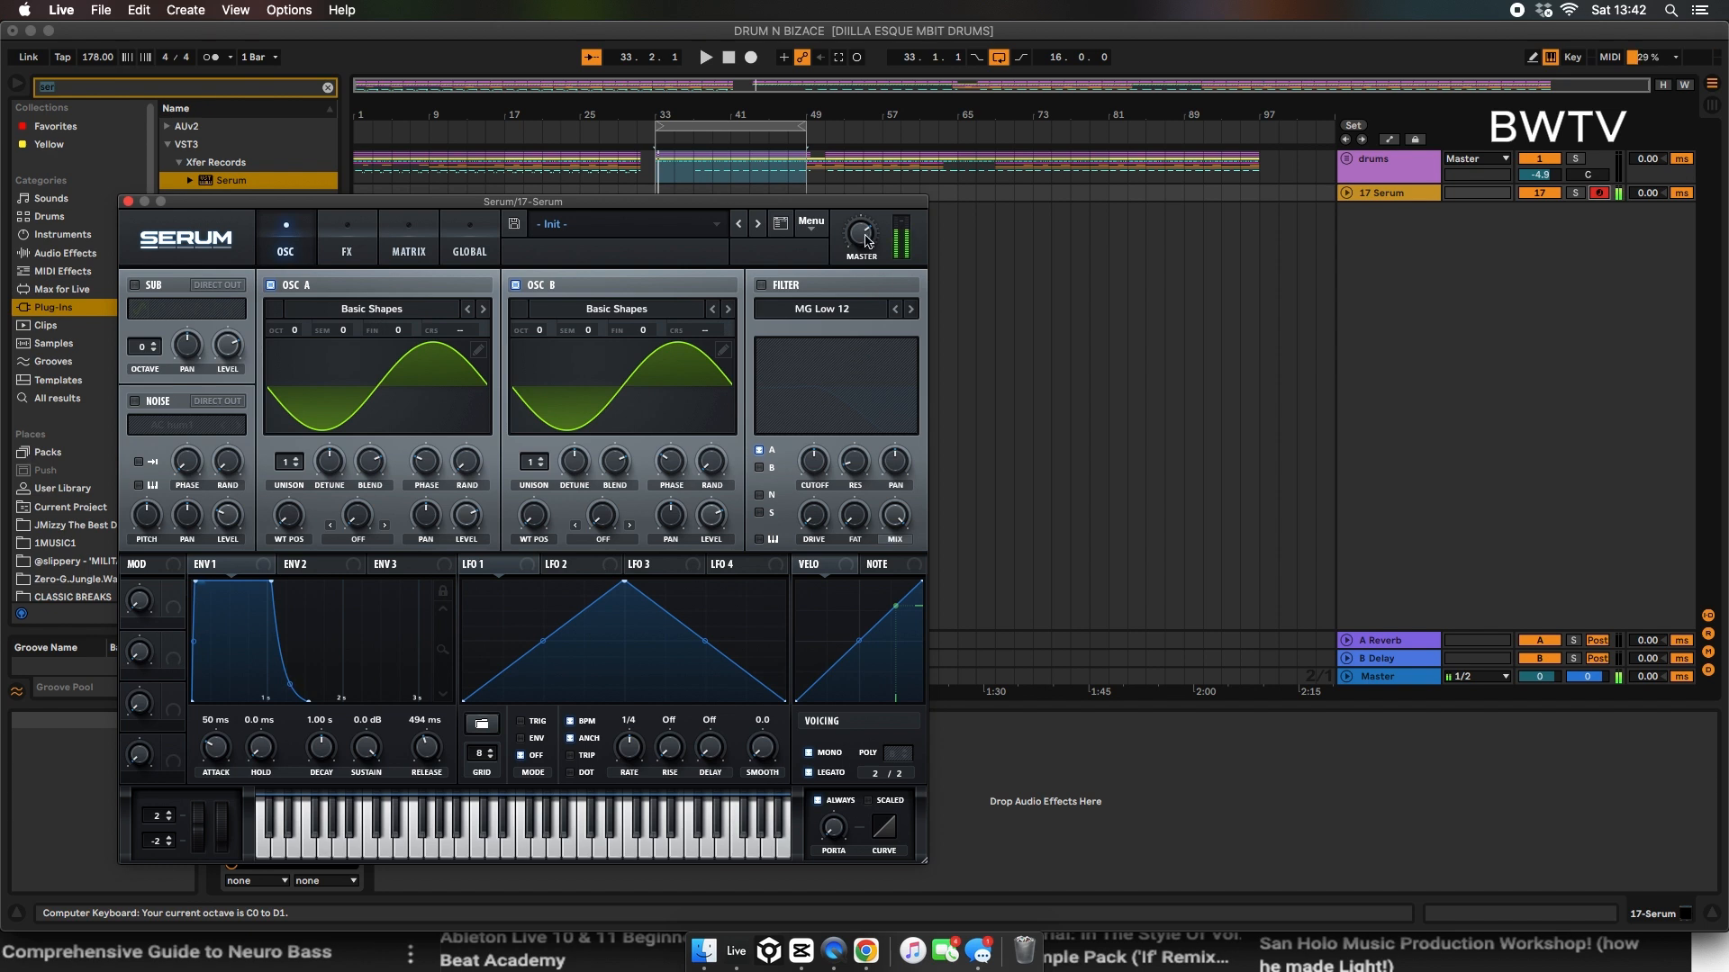
drag(540, 330, 554, 270)
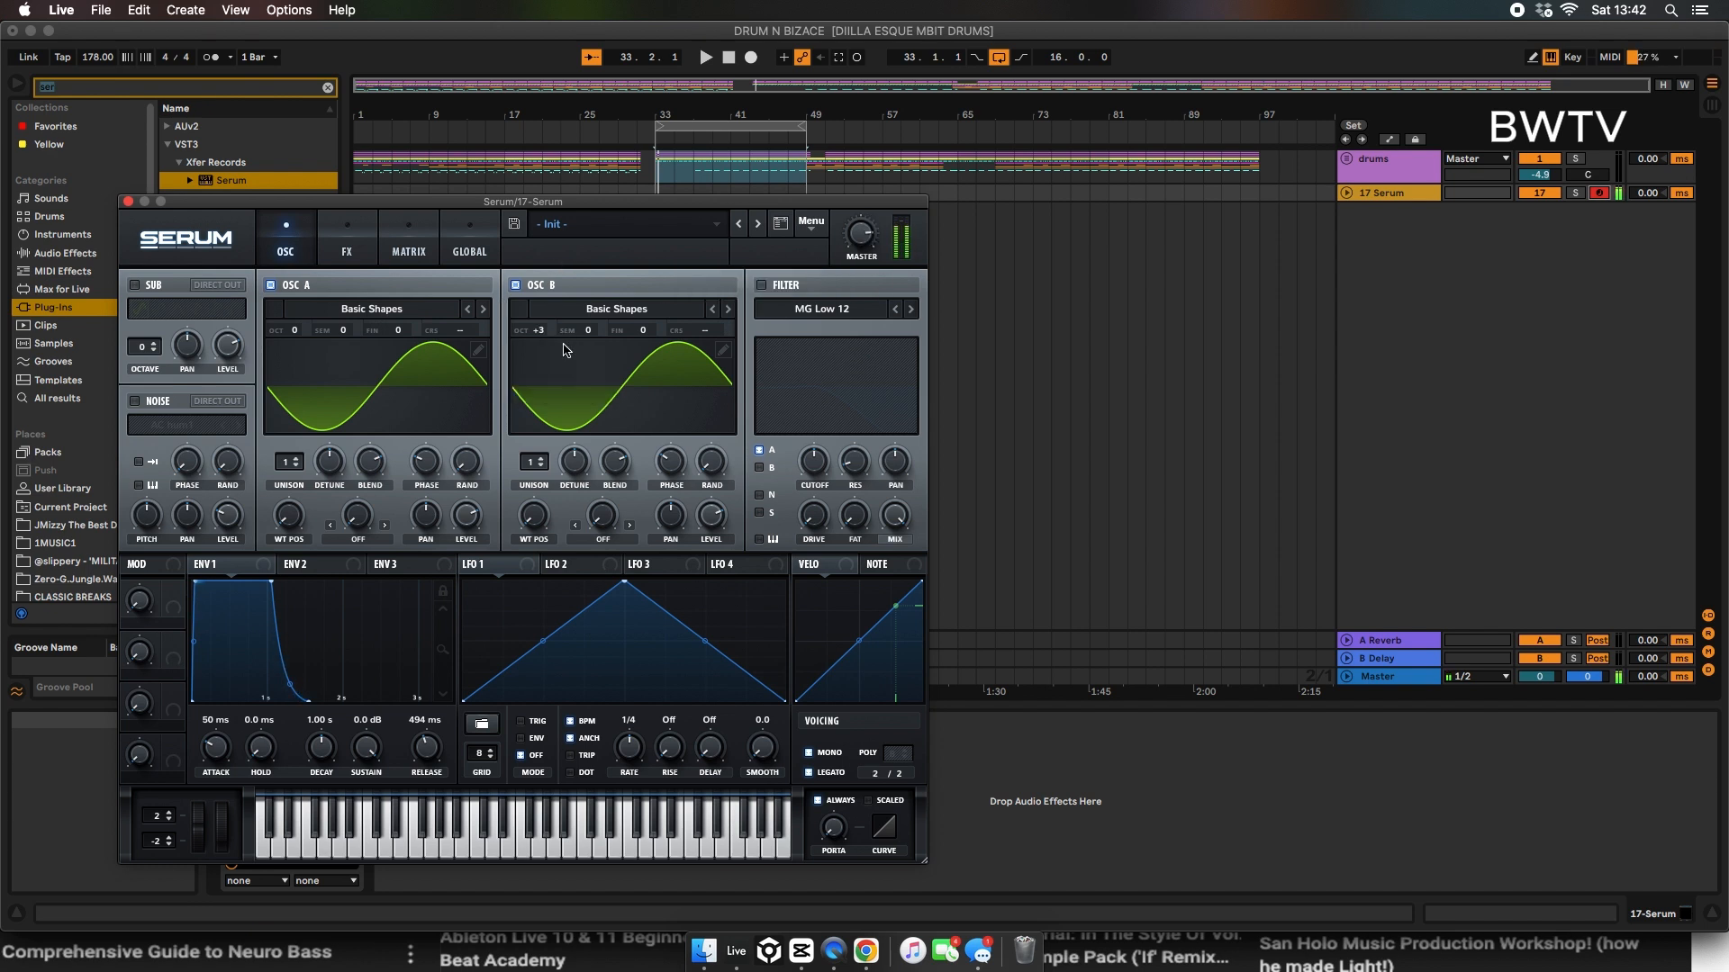
drag(584, 330, 576, 348)
Step: Enable the Distortion effect in Serum with the Tube type
click(366, 252)
click(140, 316)
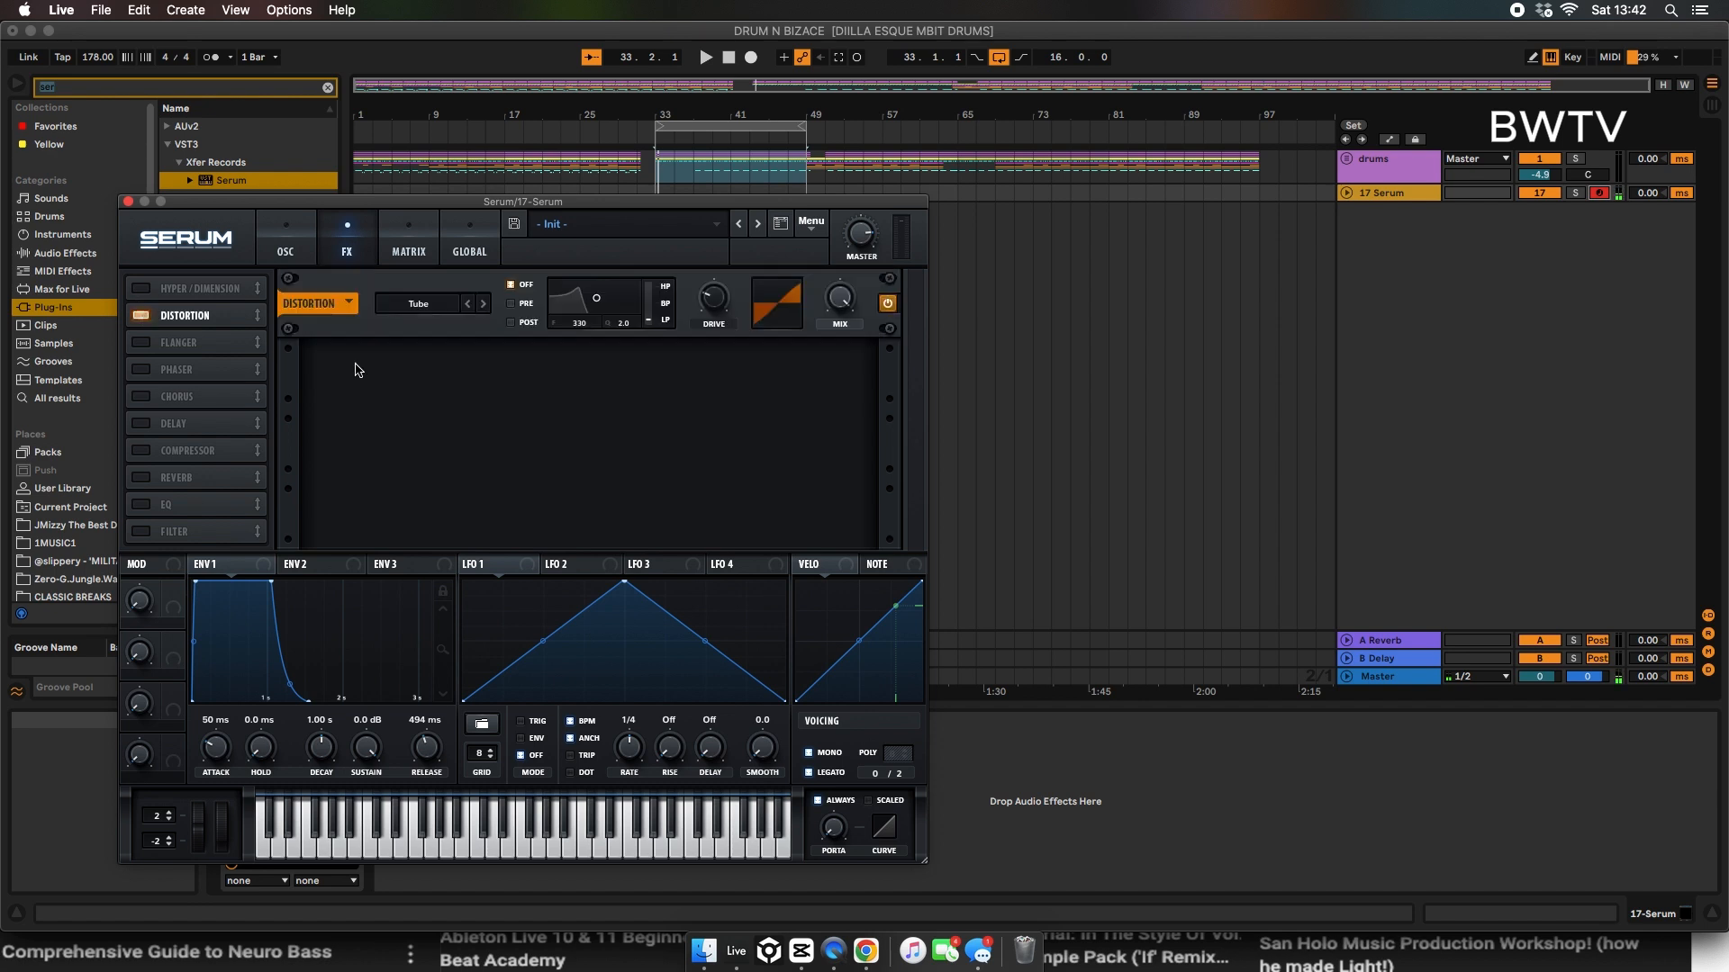
click(280, 238)
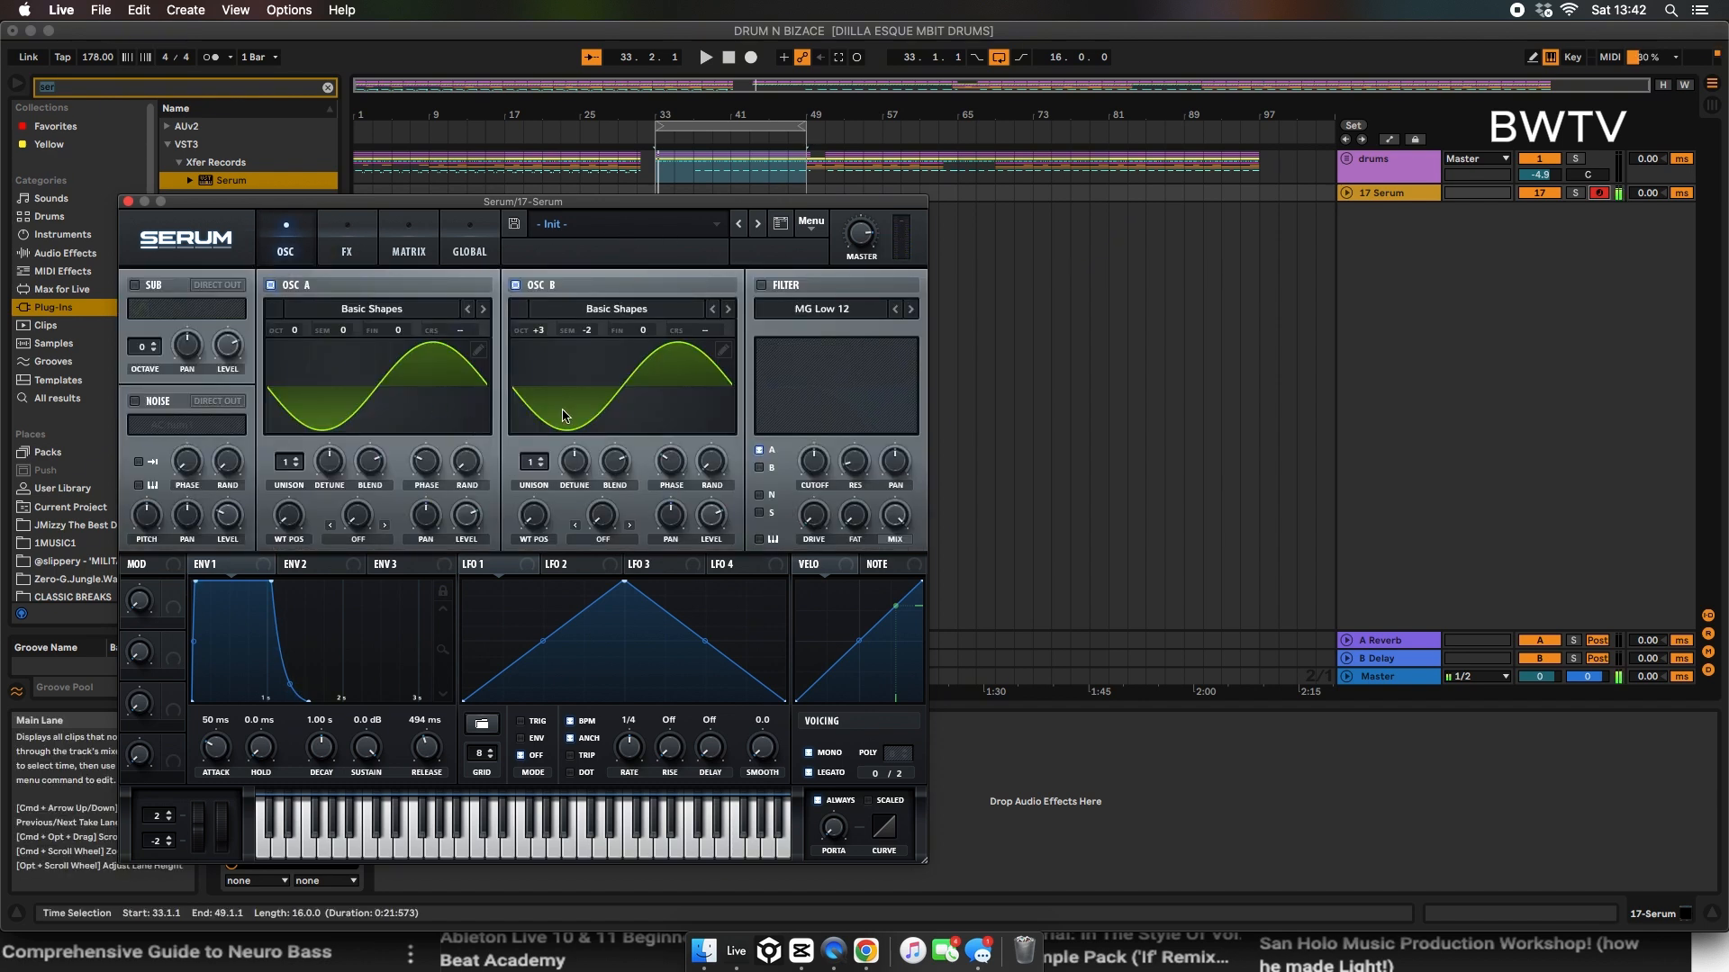
click(347, 243)
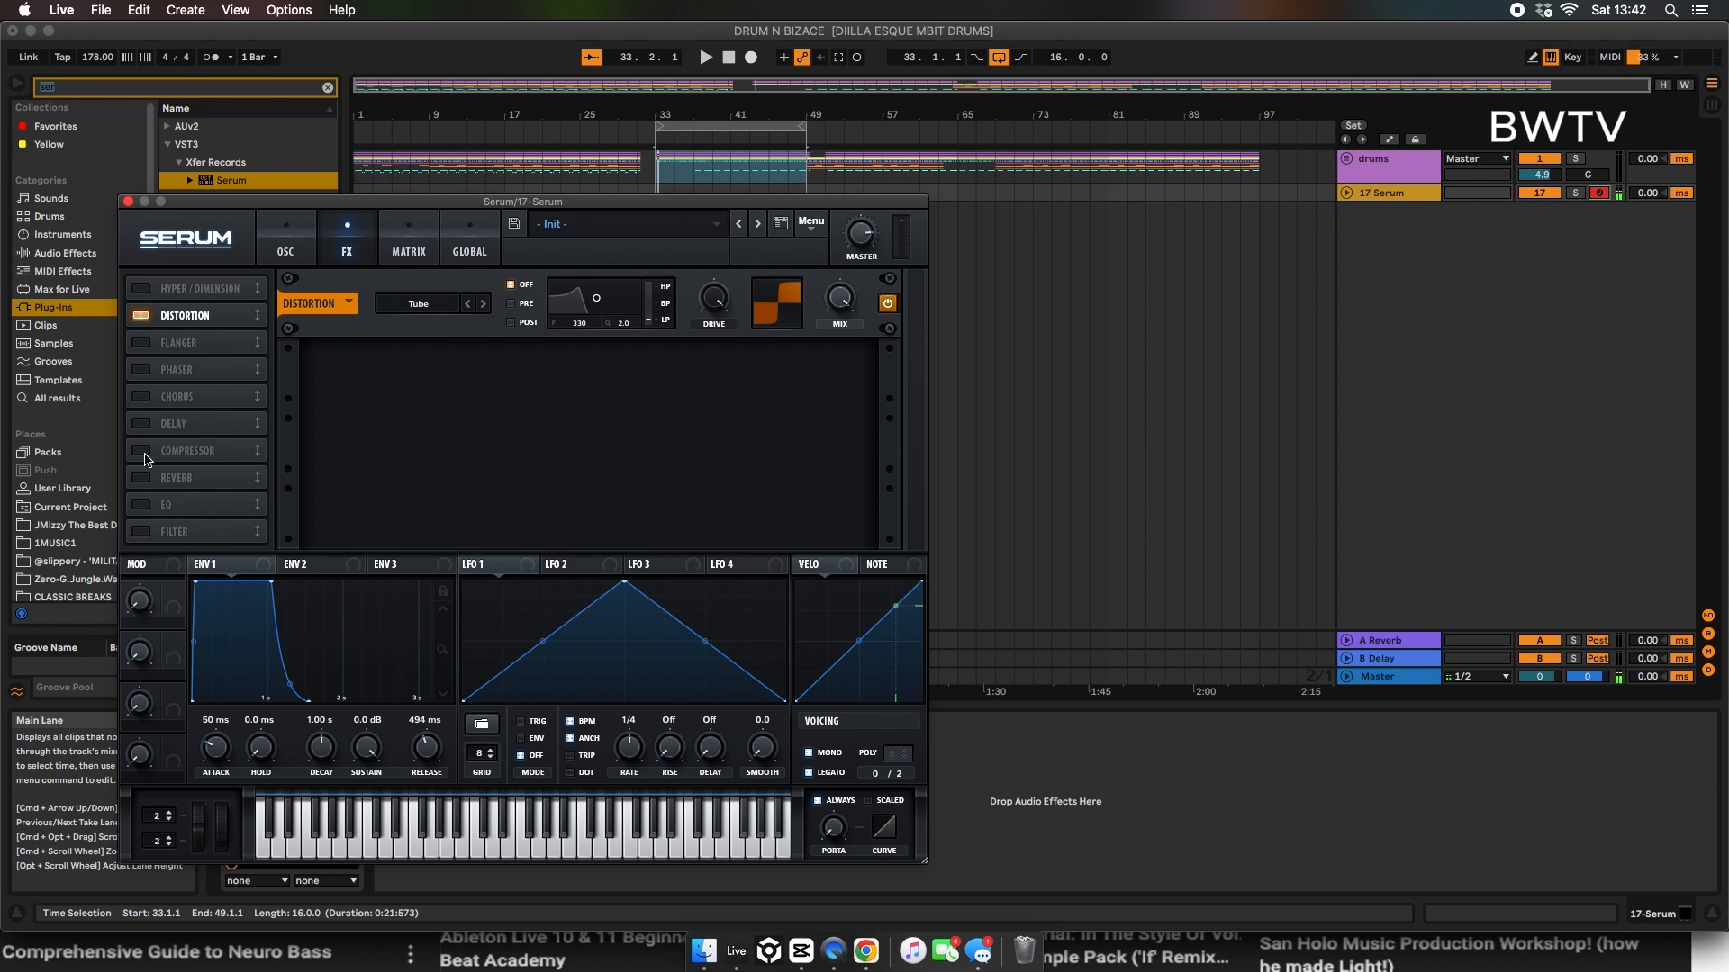
Step: Set OSC A's warp mode to FM (From B) and adjust how strongly LFO 1 modulates the warp amount
click(292, 236)
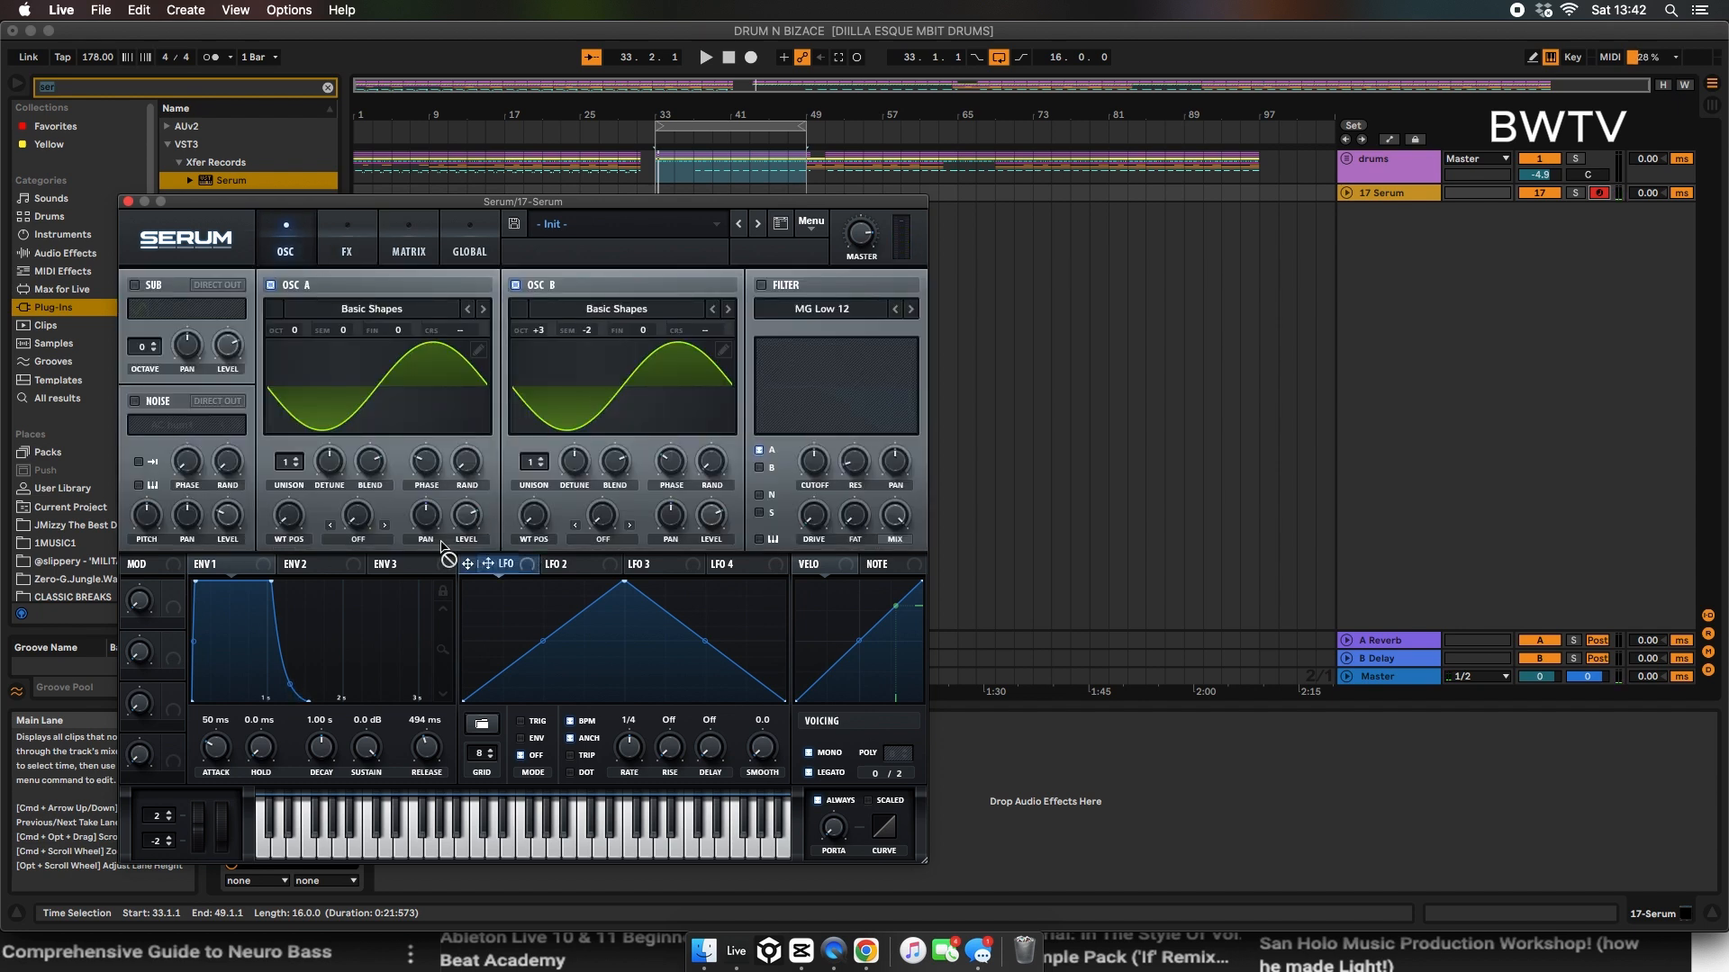
click(357, 539)
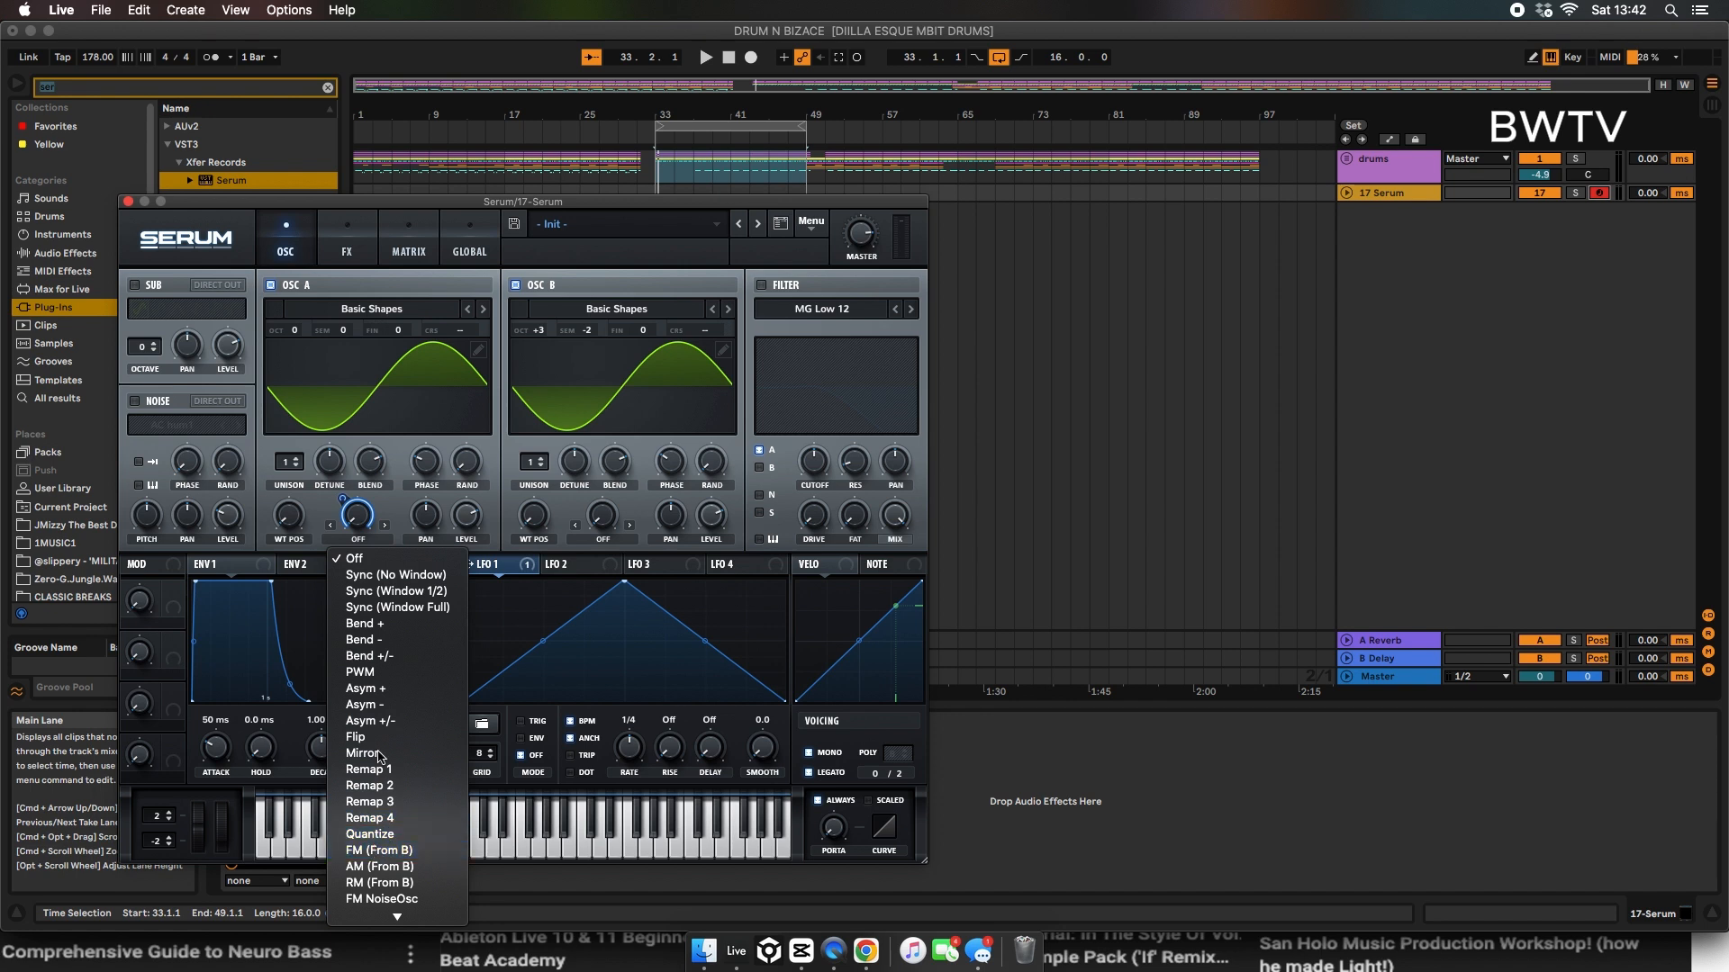
click(378, 850)
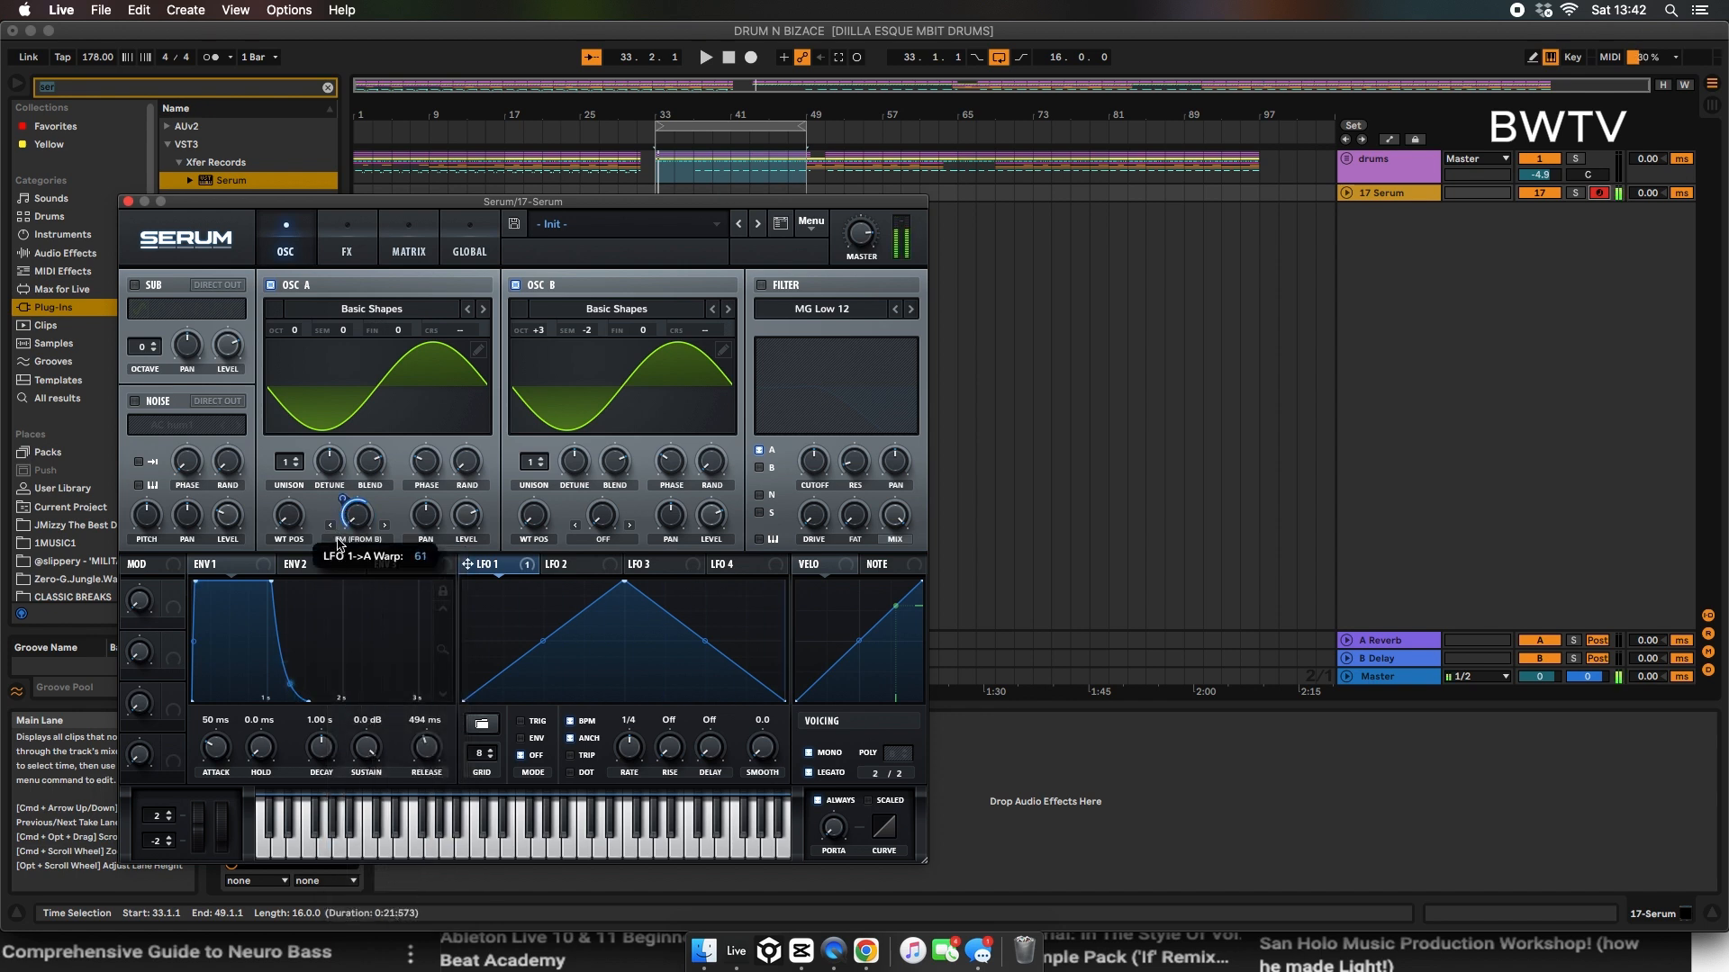
click(340, 540)
click(348, 504)
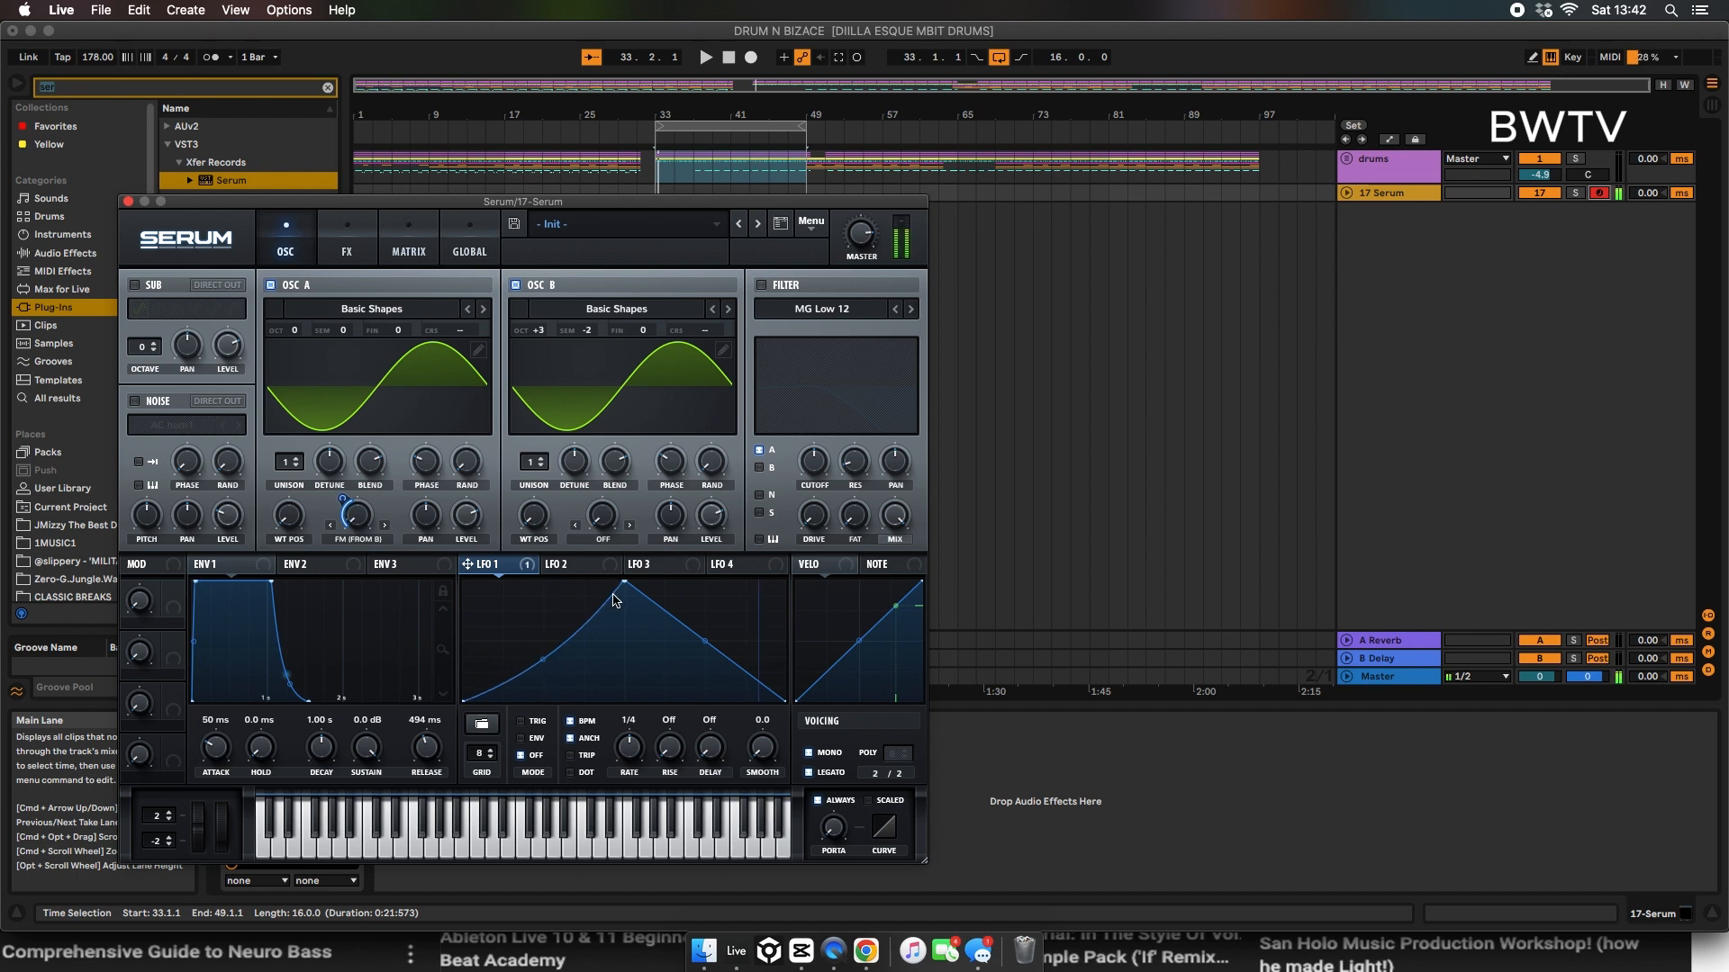
Step: Reshape LFO 1 into two peaks, one near the start and one just past the middle, with a dip to zero between them
drag(624, 581, 505, 580)
drag(727, 579, 720, 585)
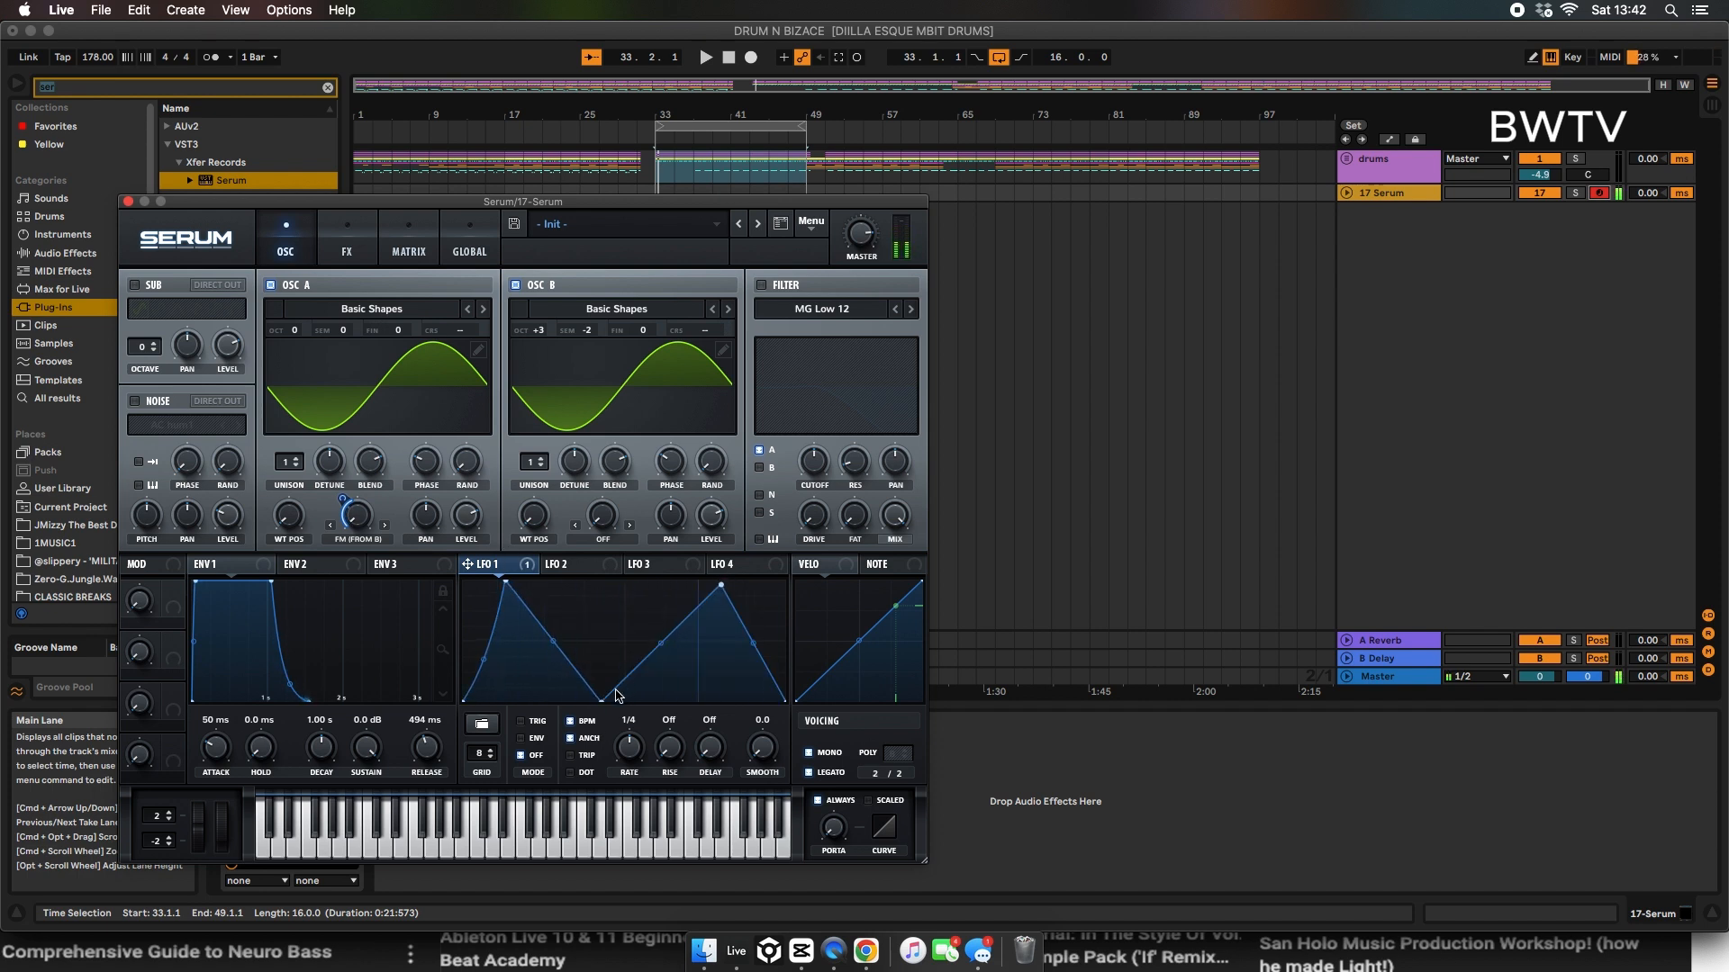
drag(721, 586, 664, 576)
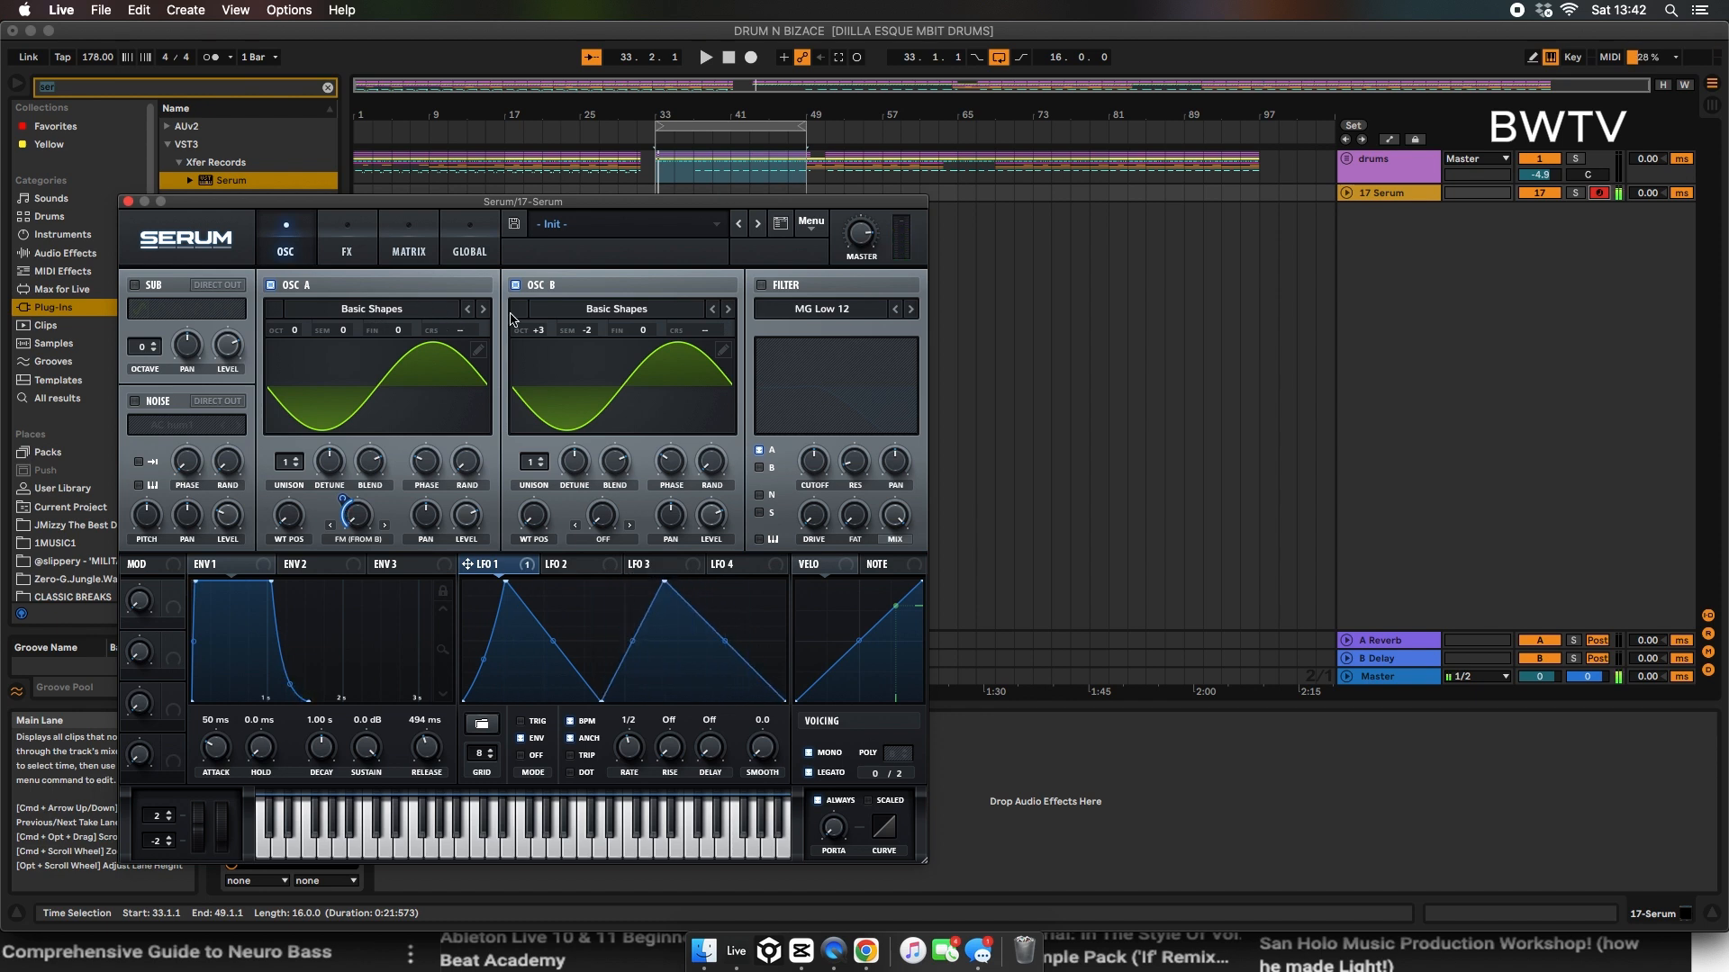
Step: Enable the MG Low 12 filter and modulate its cutoff with LFO 1, adjusting the cutoff setting
click(761, 286)
drag(528, 565, 813, 461)
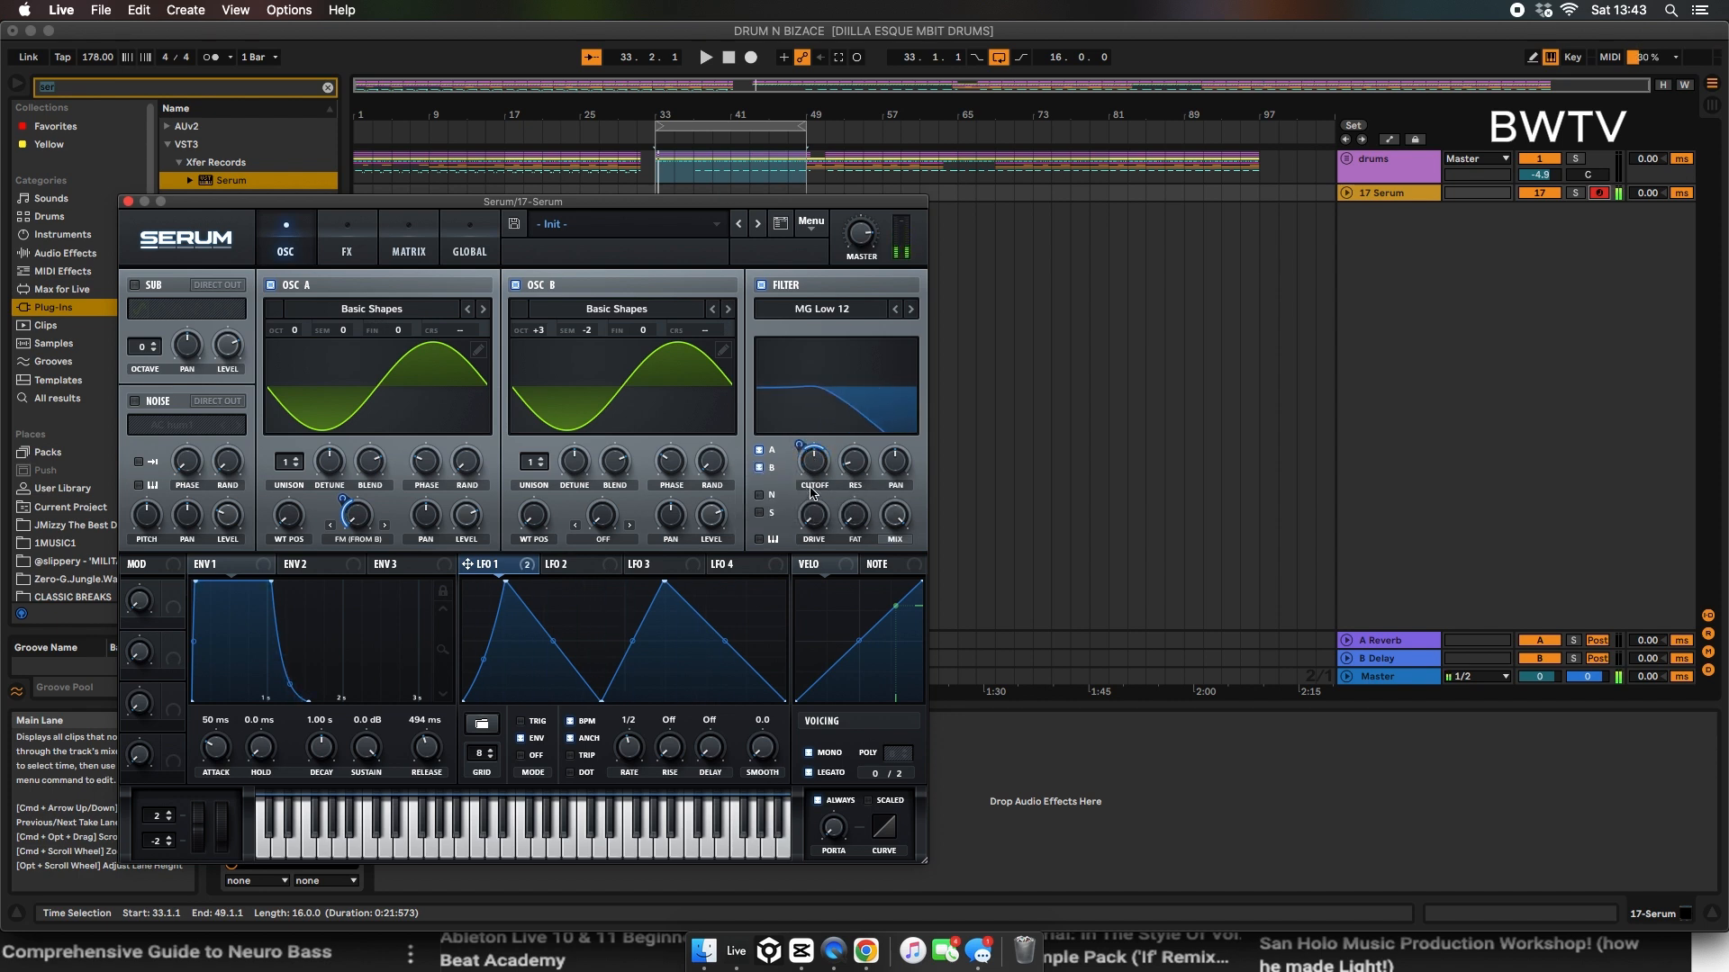
mouse_move(813, 462)
mouse_down()
mouse_move(806, 512)
mouse_move(806, 490)
mouse_up()
Step: Enable the Compressor effect and adjust its threshold and gain
click(347, 253)
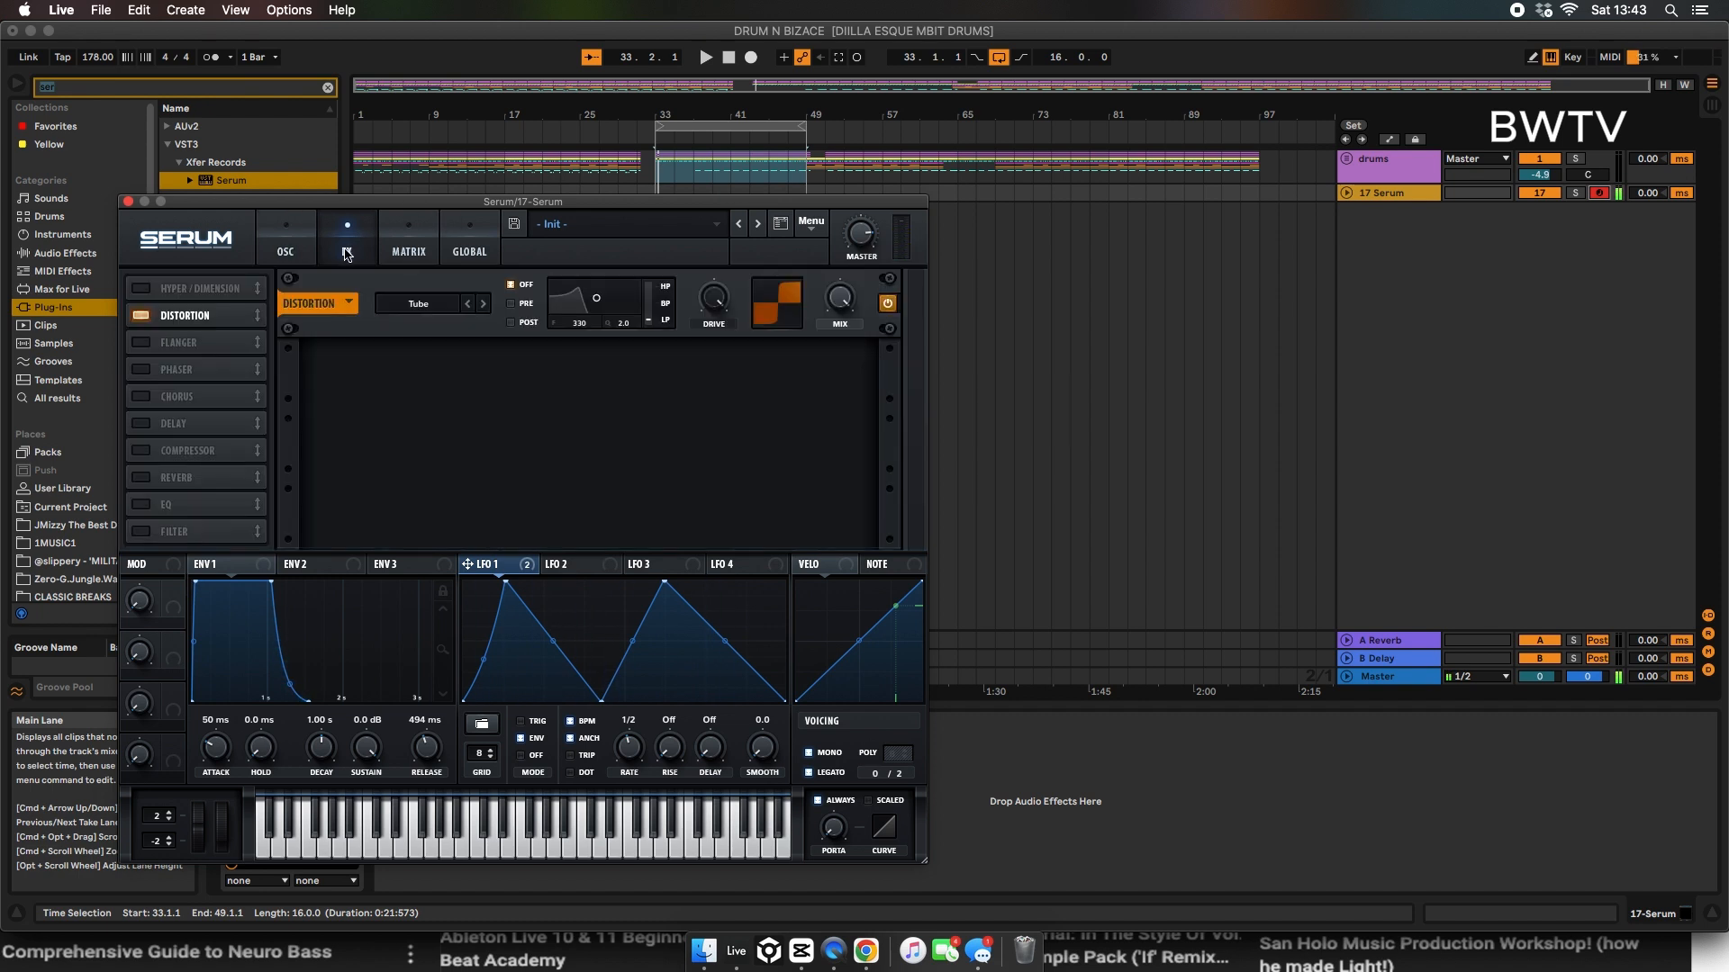
click(141, 449)
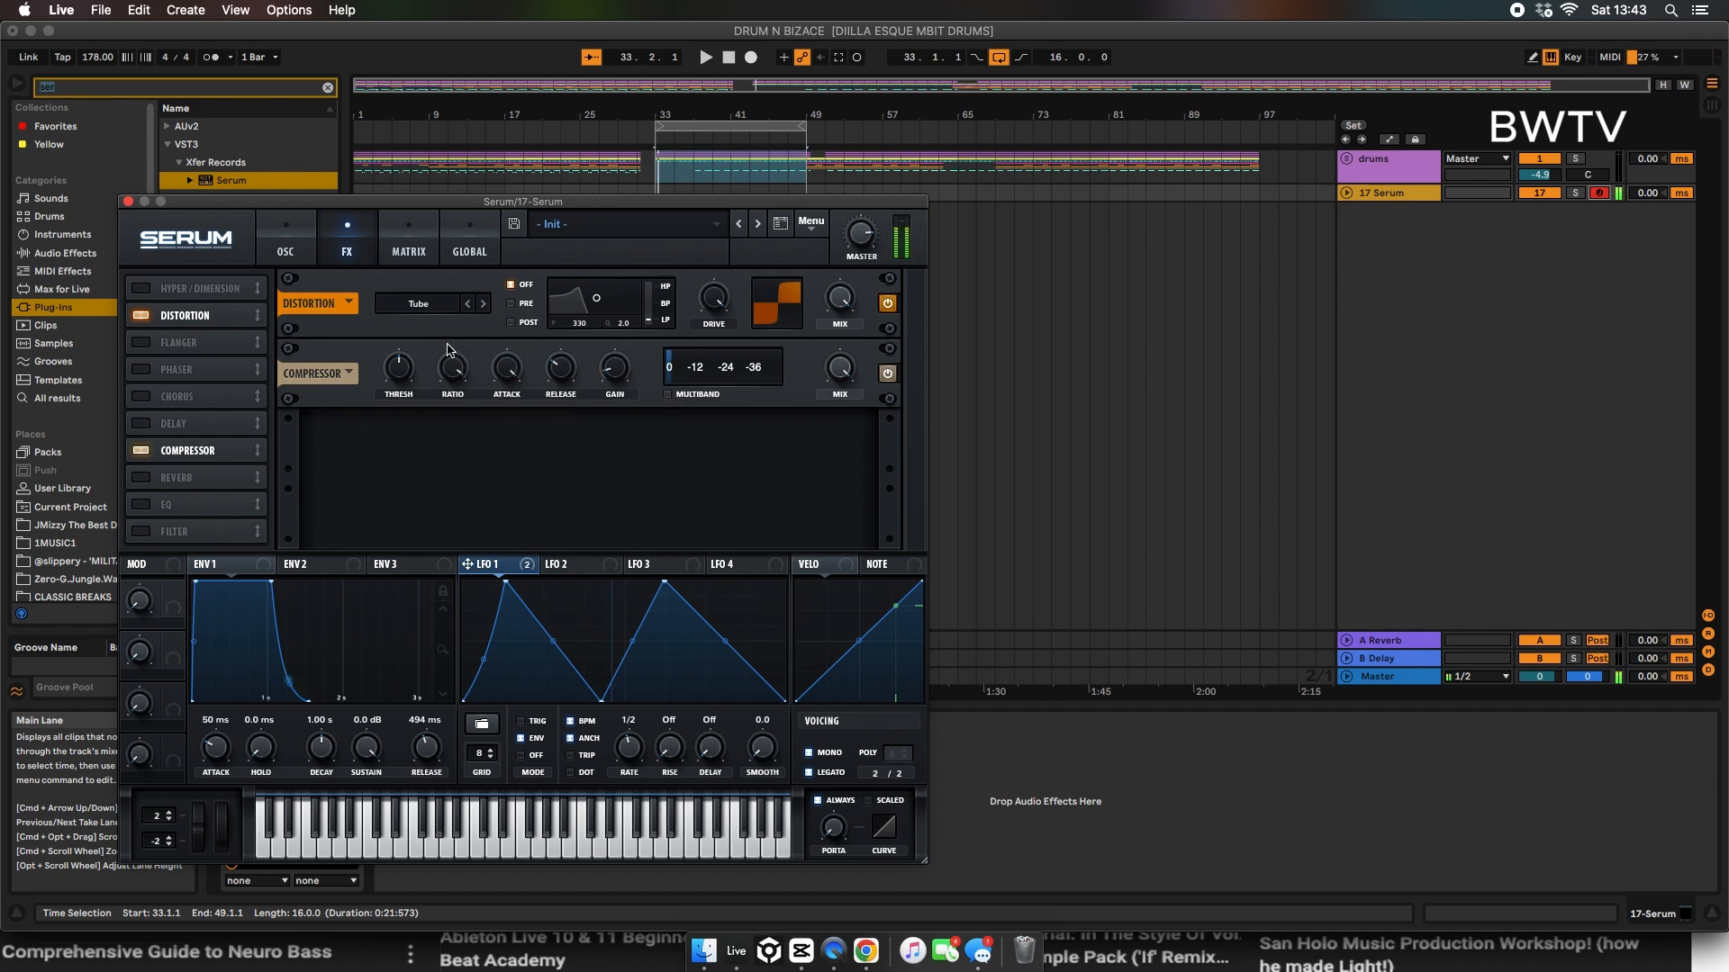
drag(407, 370, 504, 251)
drag(623, 372, 624, 332)
Step: Enable the EQ effect, make its low band a peak filter, and modulate that band's frequency with LFO 1
click(153, 503)
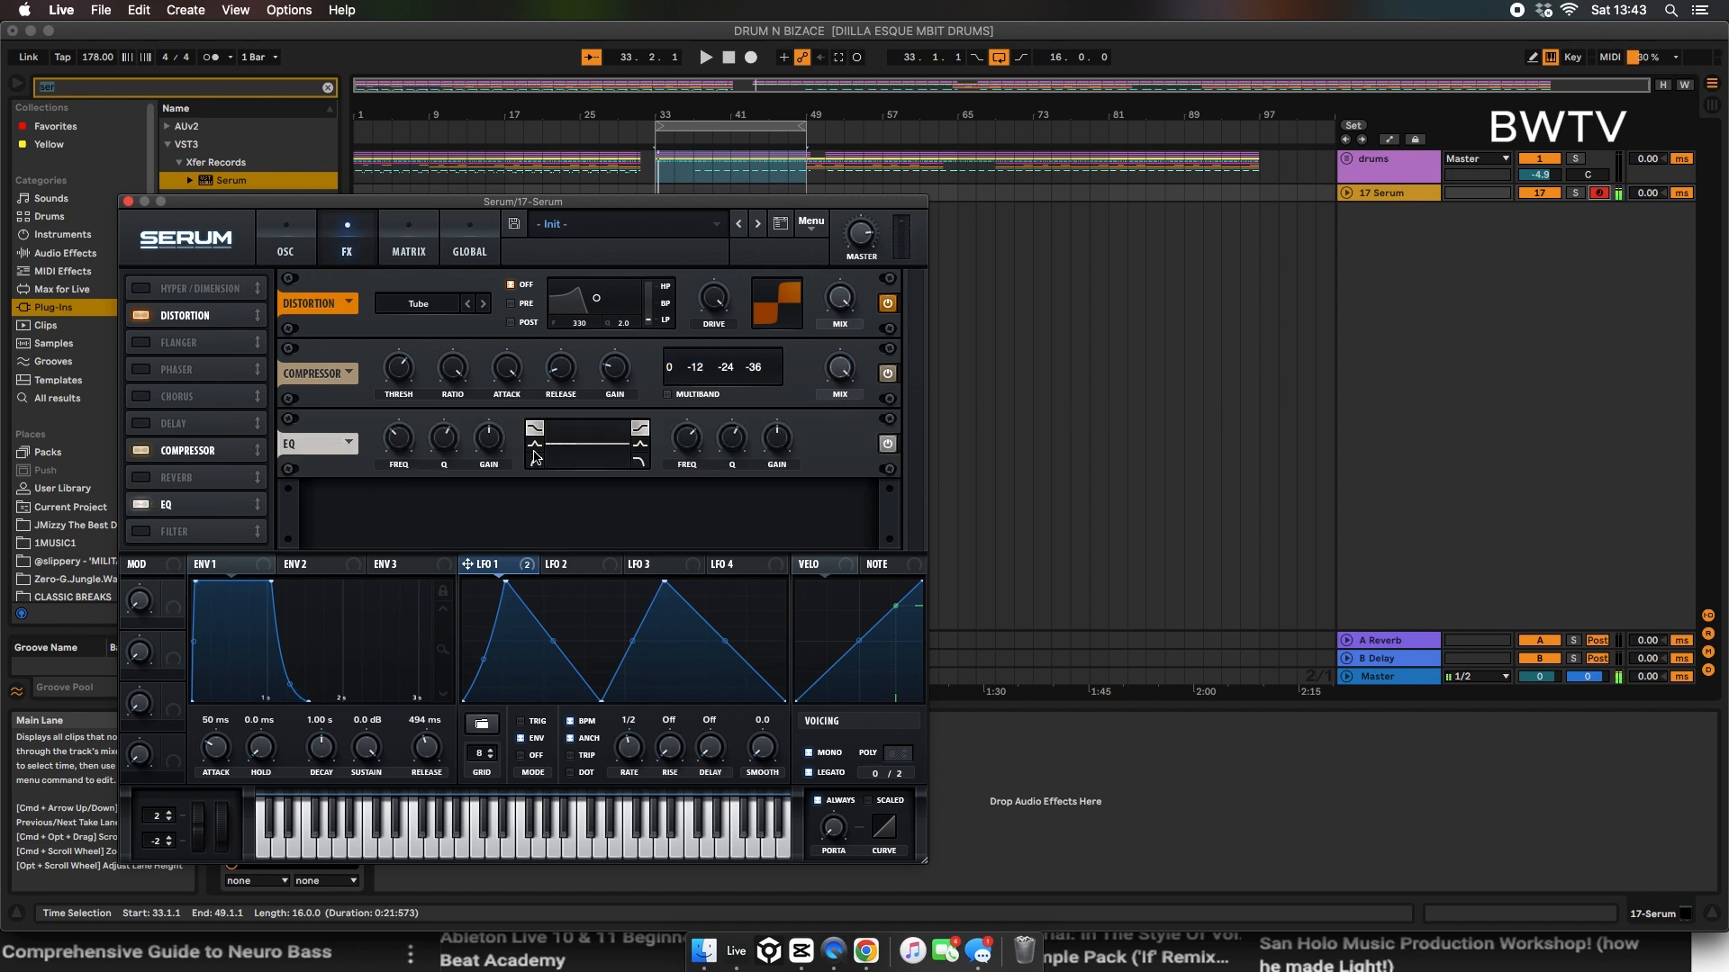
click(538, 445)
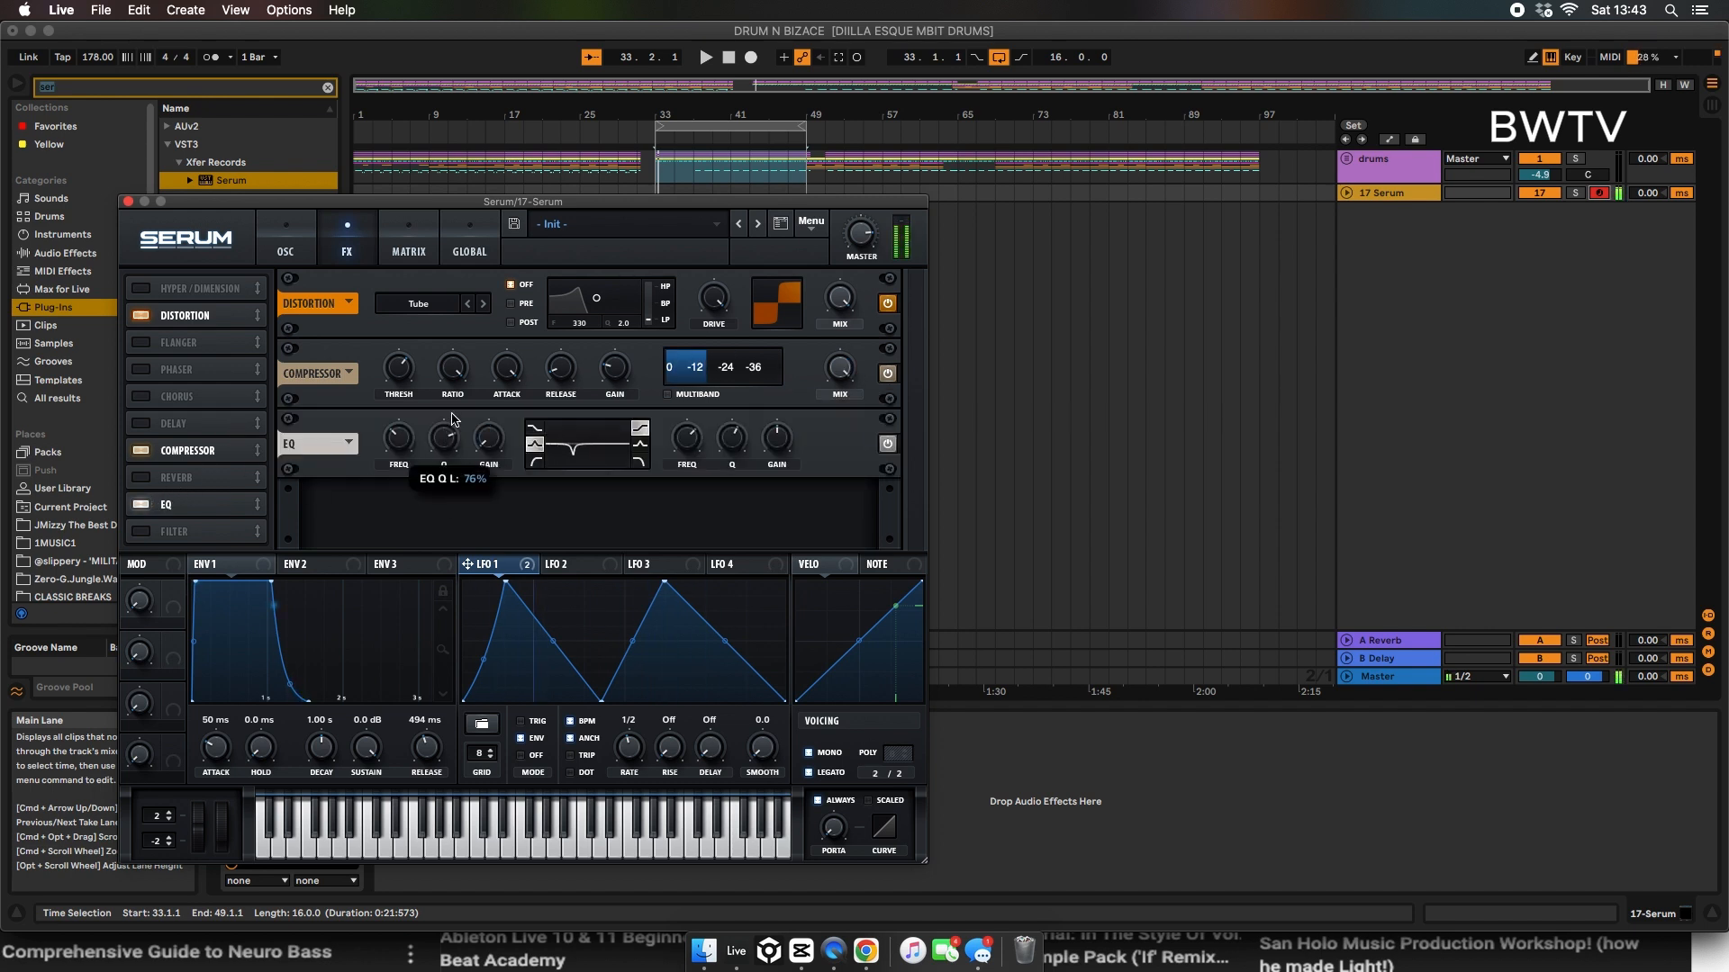
mouse_move(409, 442)
mouse_down()
mouse_move(406, 476)
mouse_move(443, 439)
mouse_move(437, 467)
mouse_move(408, 429)
mouse_move(453, 453)
mouse_move(498, 414)
mouse_move(390, 464)
mouse_up()
drag(491, 565, 390, 475)
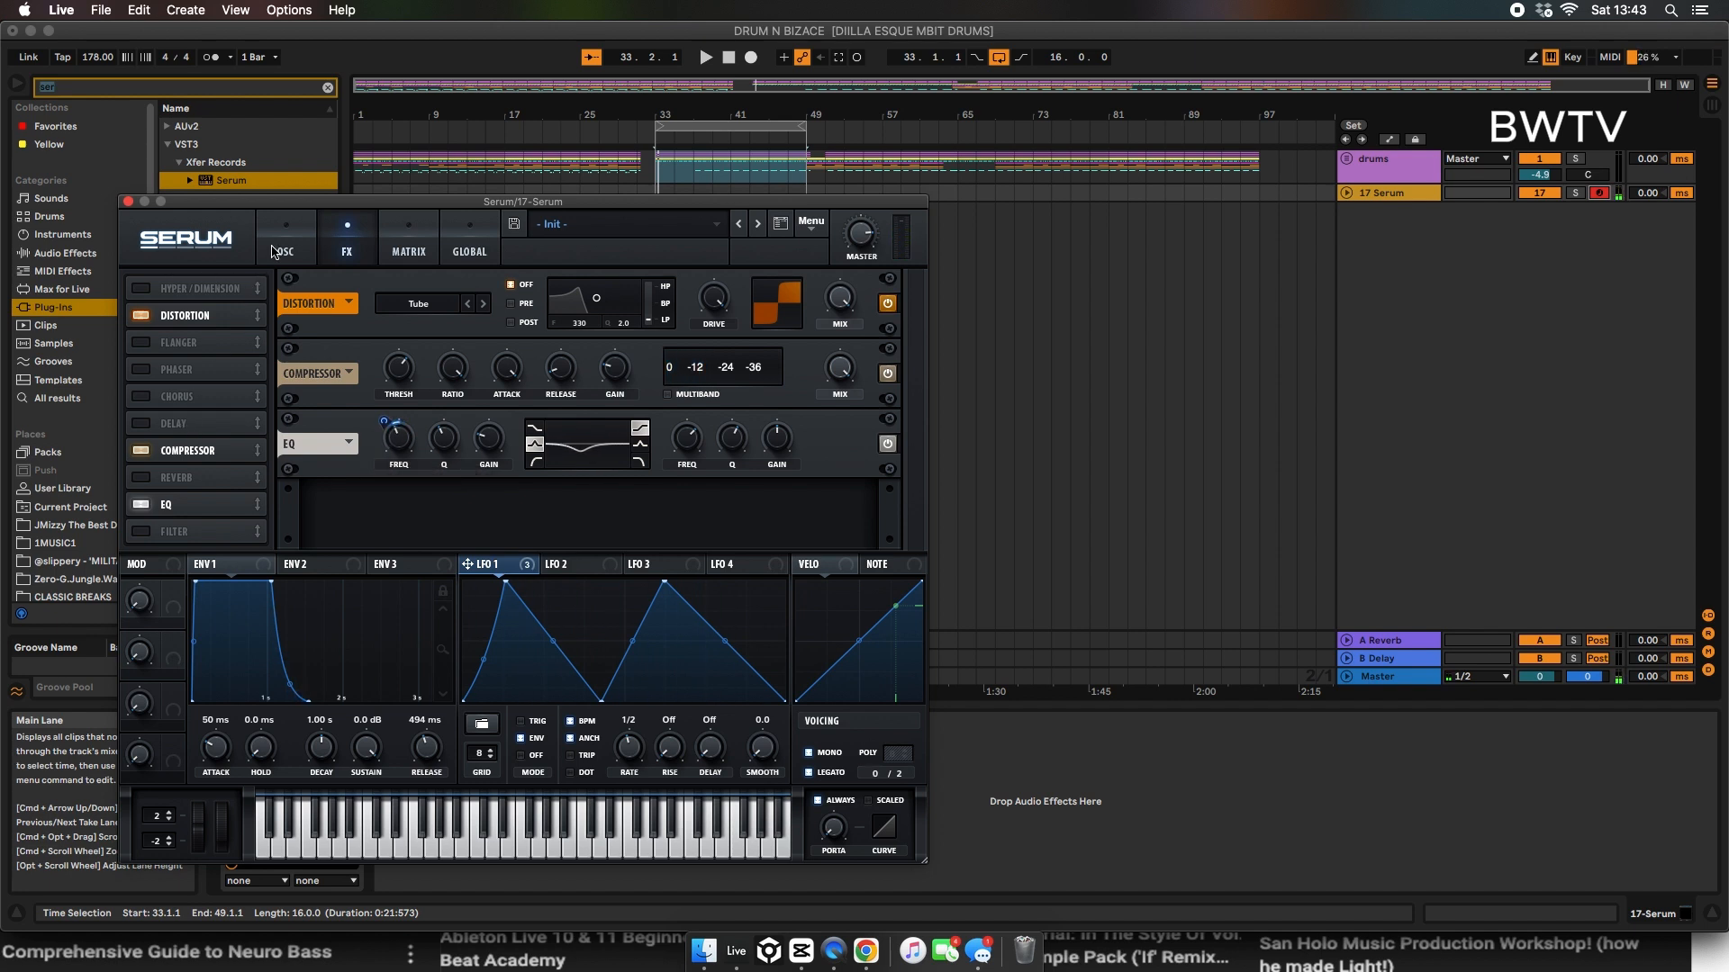
Step: Shape LFO 3 into a low descending ramp and route it to master tuning (Mast.Tun) in the modulation matrix
click(658, 568)
drag(625, 584, 419, 662)
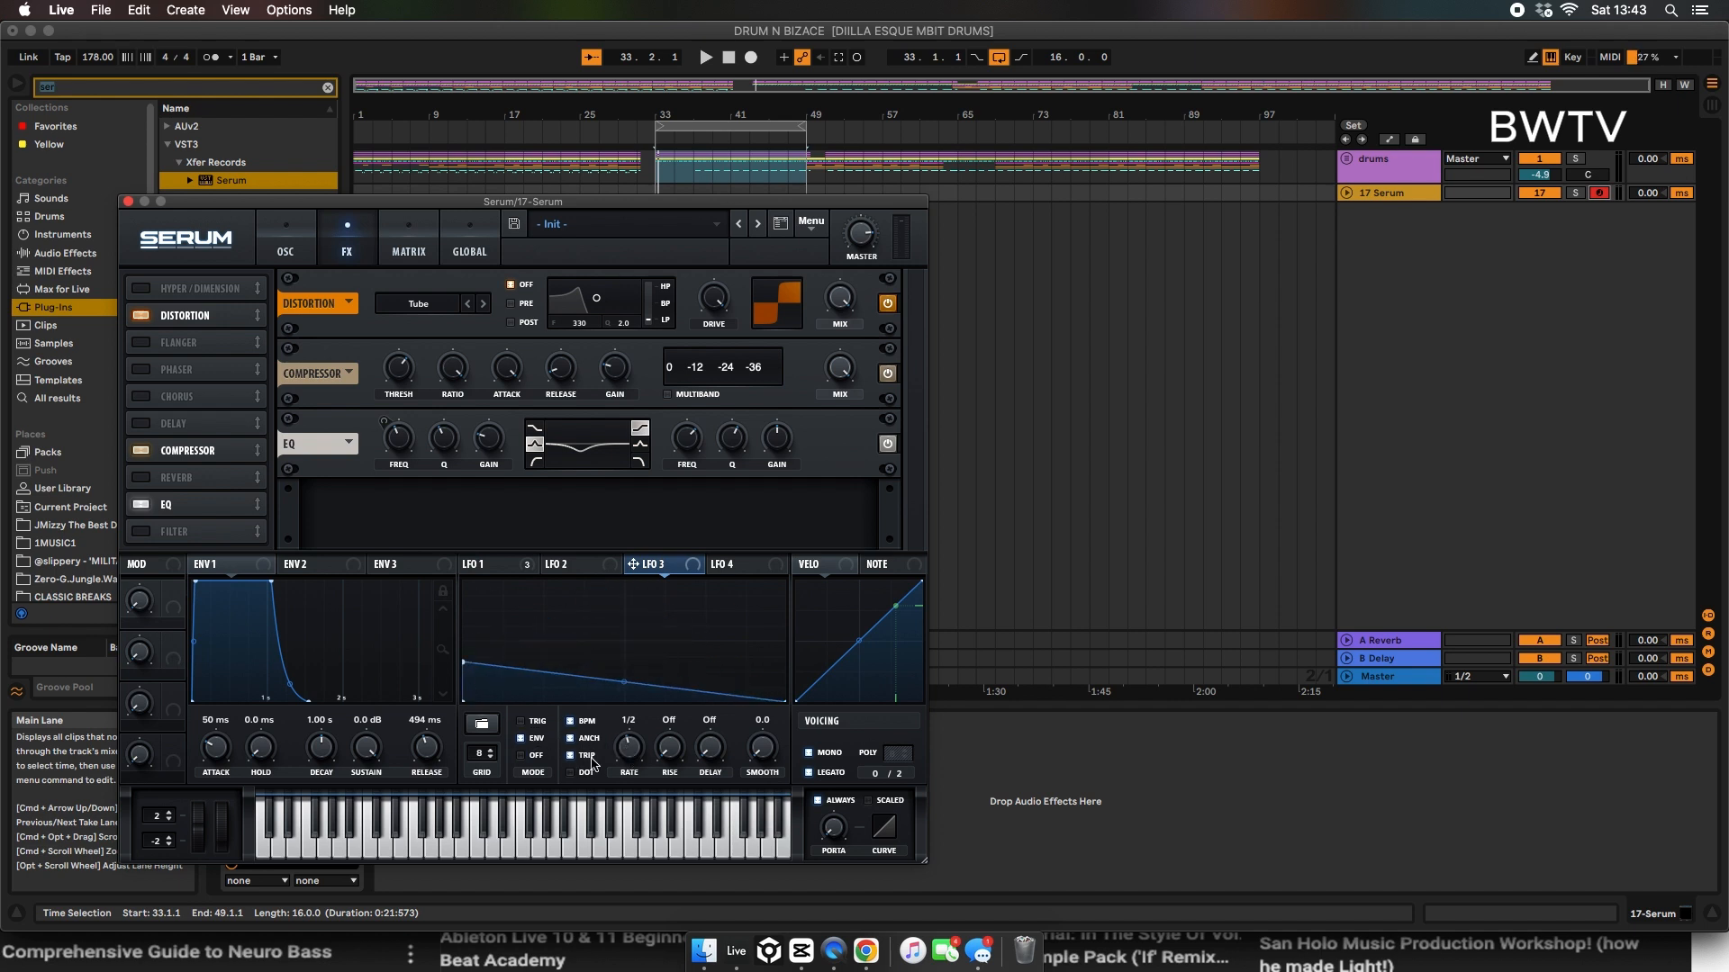
click(411, 246)
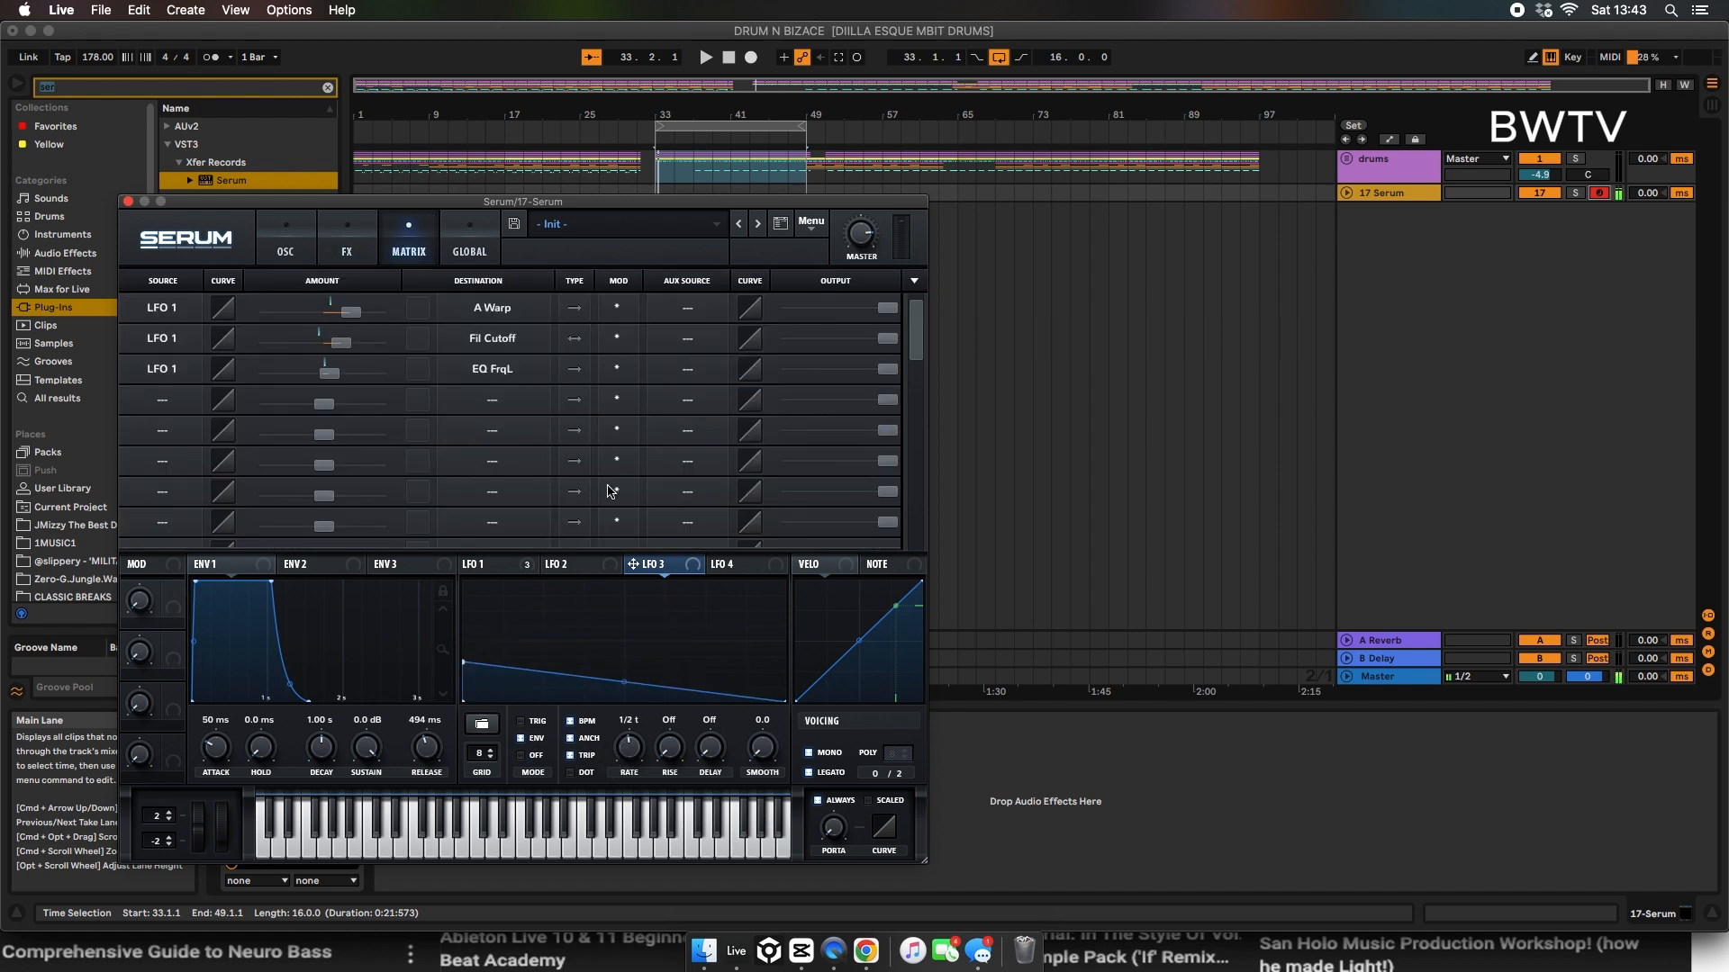
drag(655, 571, 185, 400)
click(492, 399)
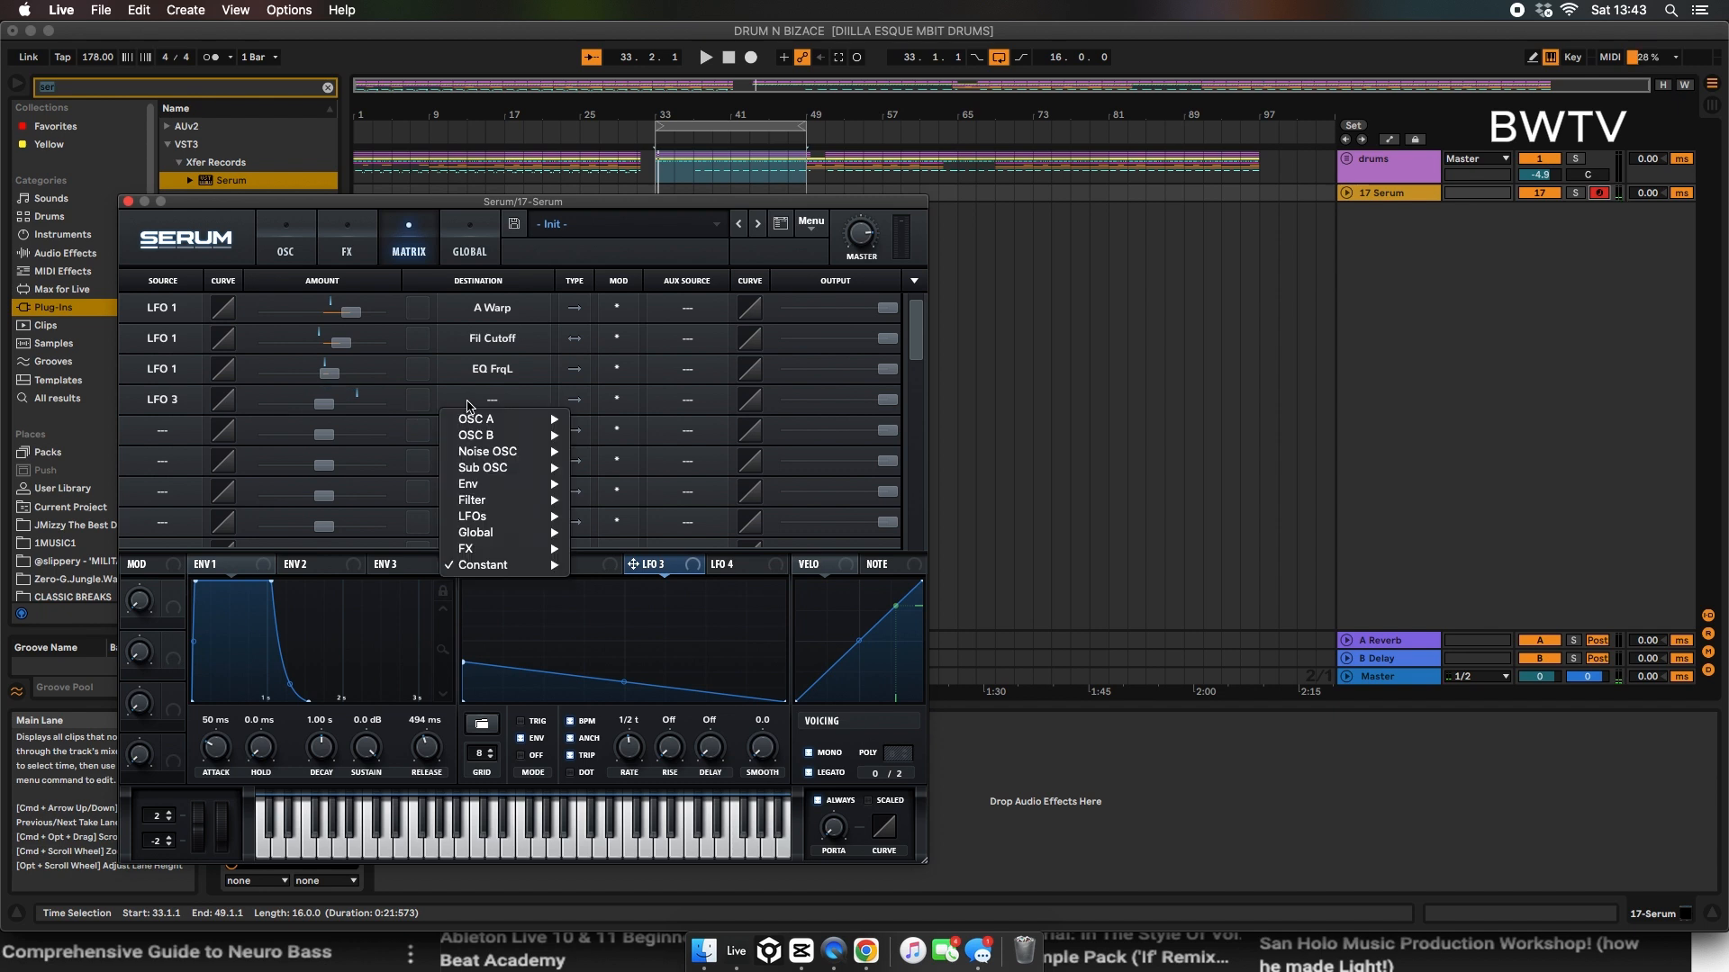
mouse_move(521, 532)
click(612, 531)
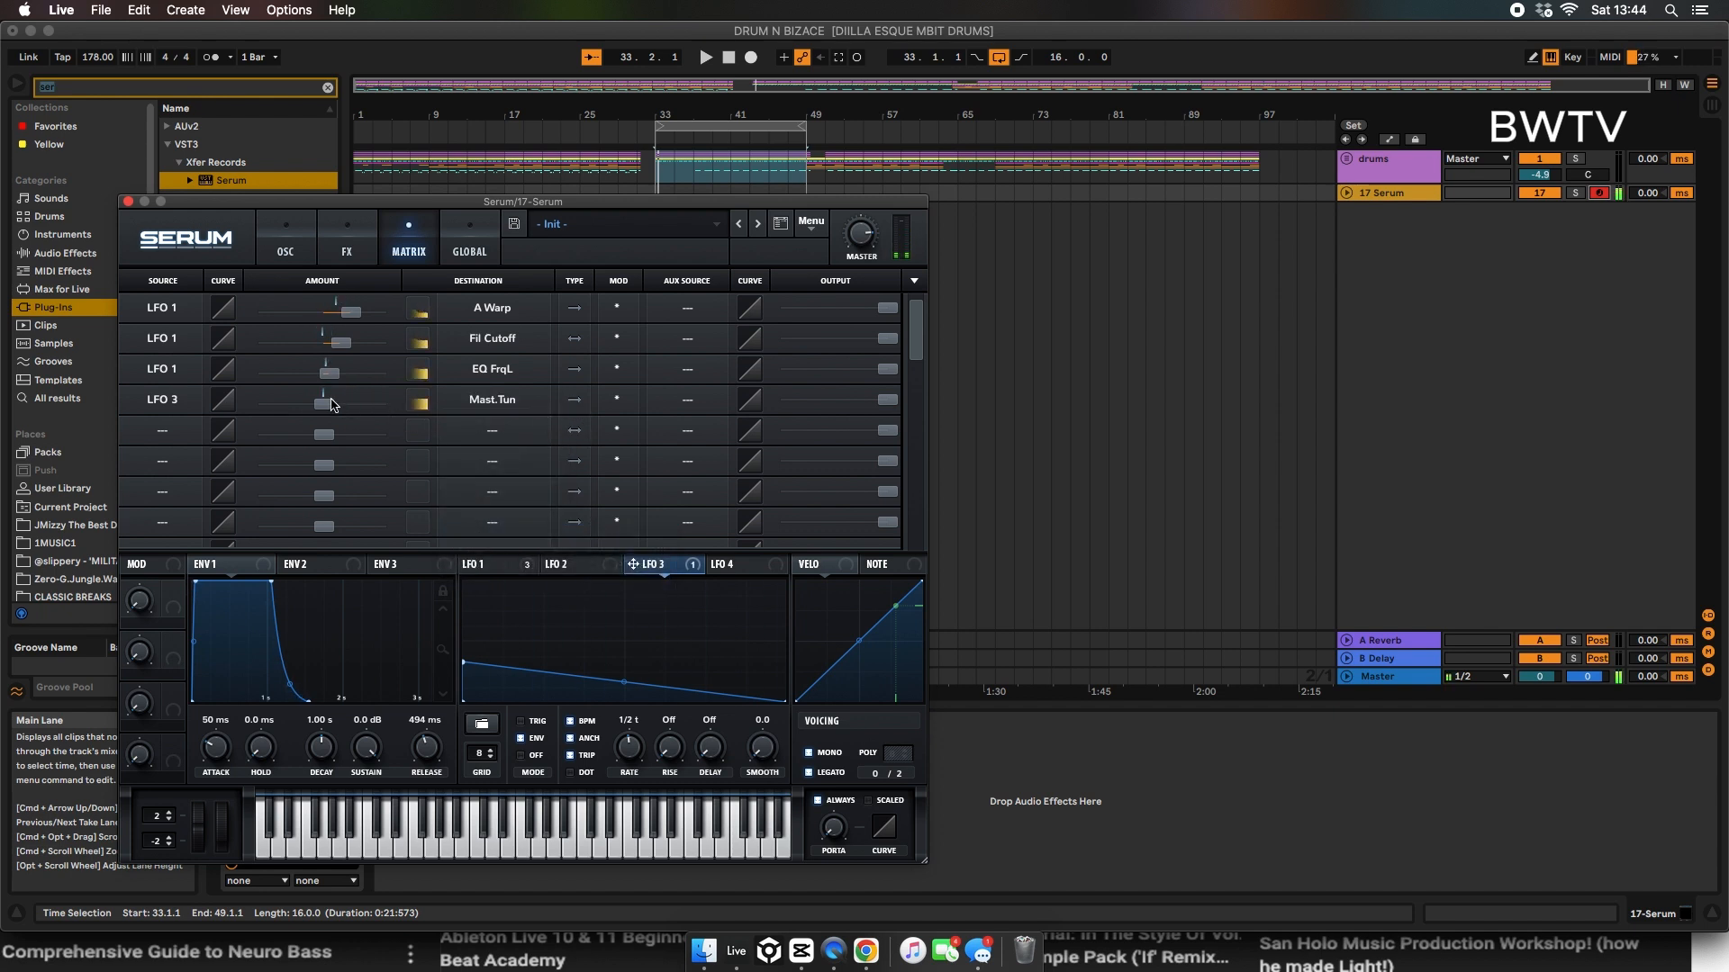
Step: Give the LFO 3 to Mast.Tun routing a small positive amount and bend LFO 3 into a lower, steeply decaying curve
mouse_move(336, 407)
drag(333, 405, 337, 406)
drag(466, 668, 454, 679)
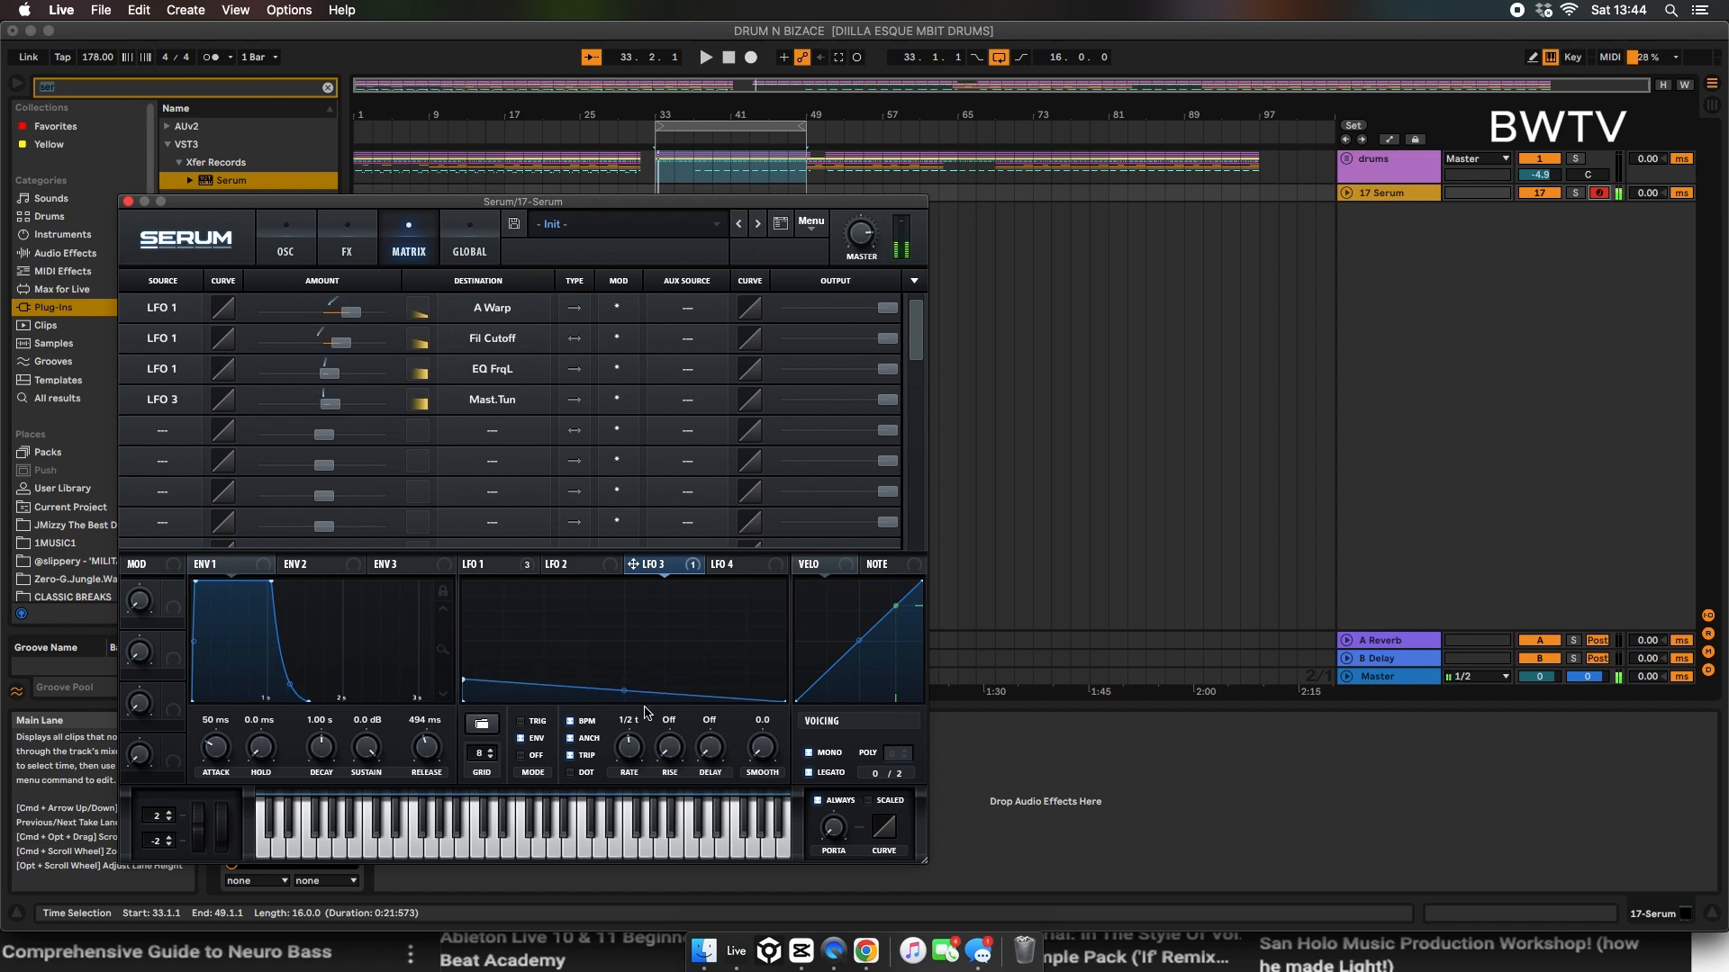
drag(624, 691, 611, 776)
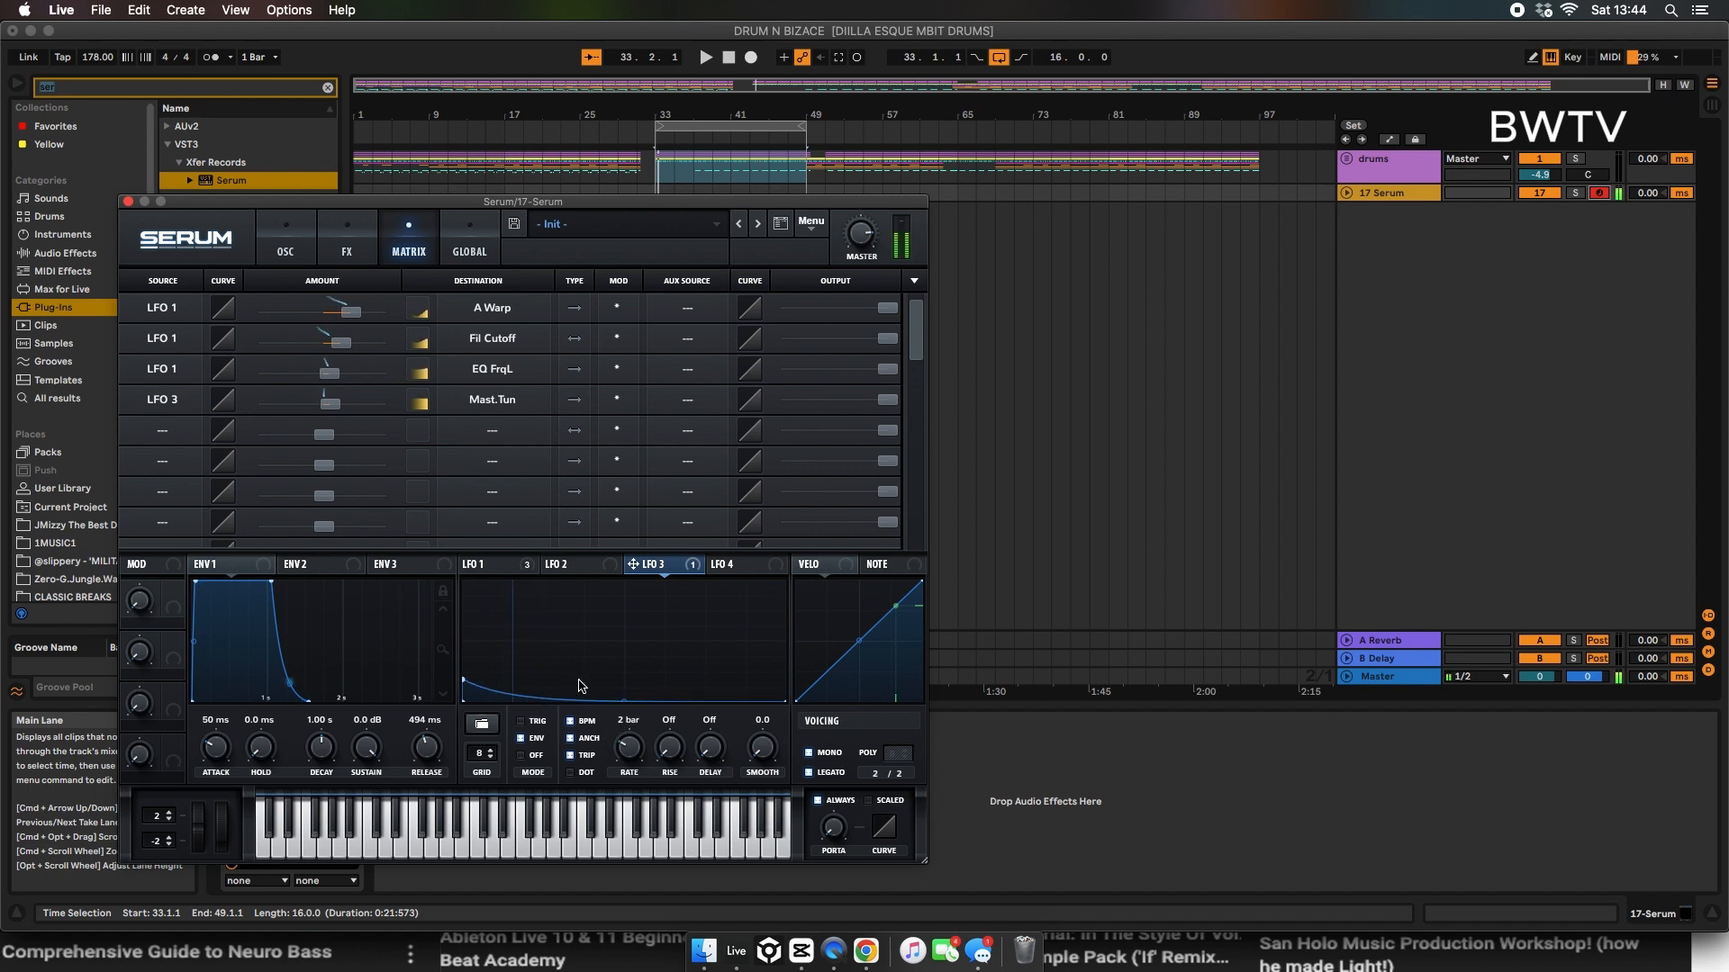
Step: Close the Serum window and switch to Google Chrome
click(128, 201)
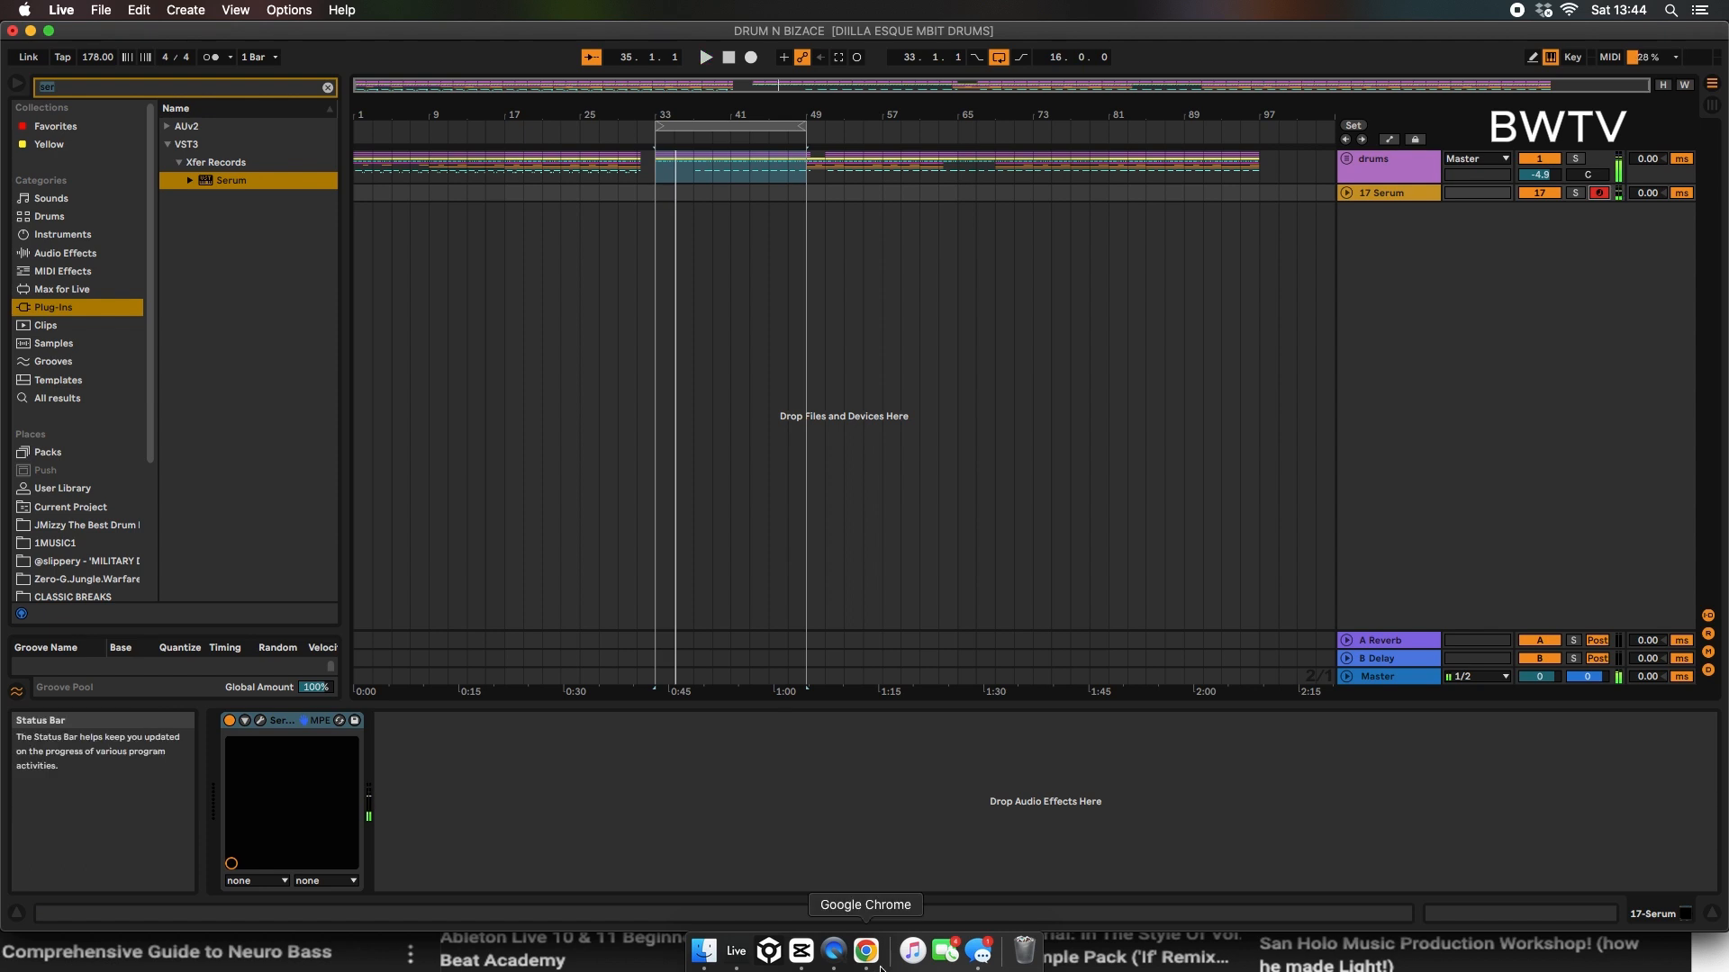
click(866, 952)
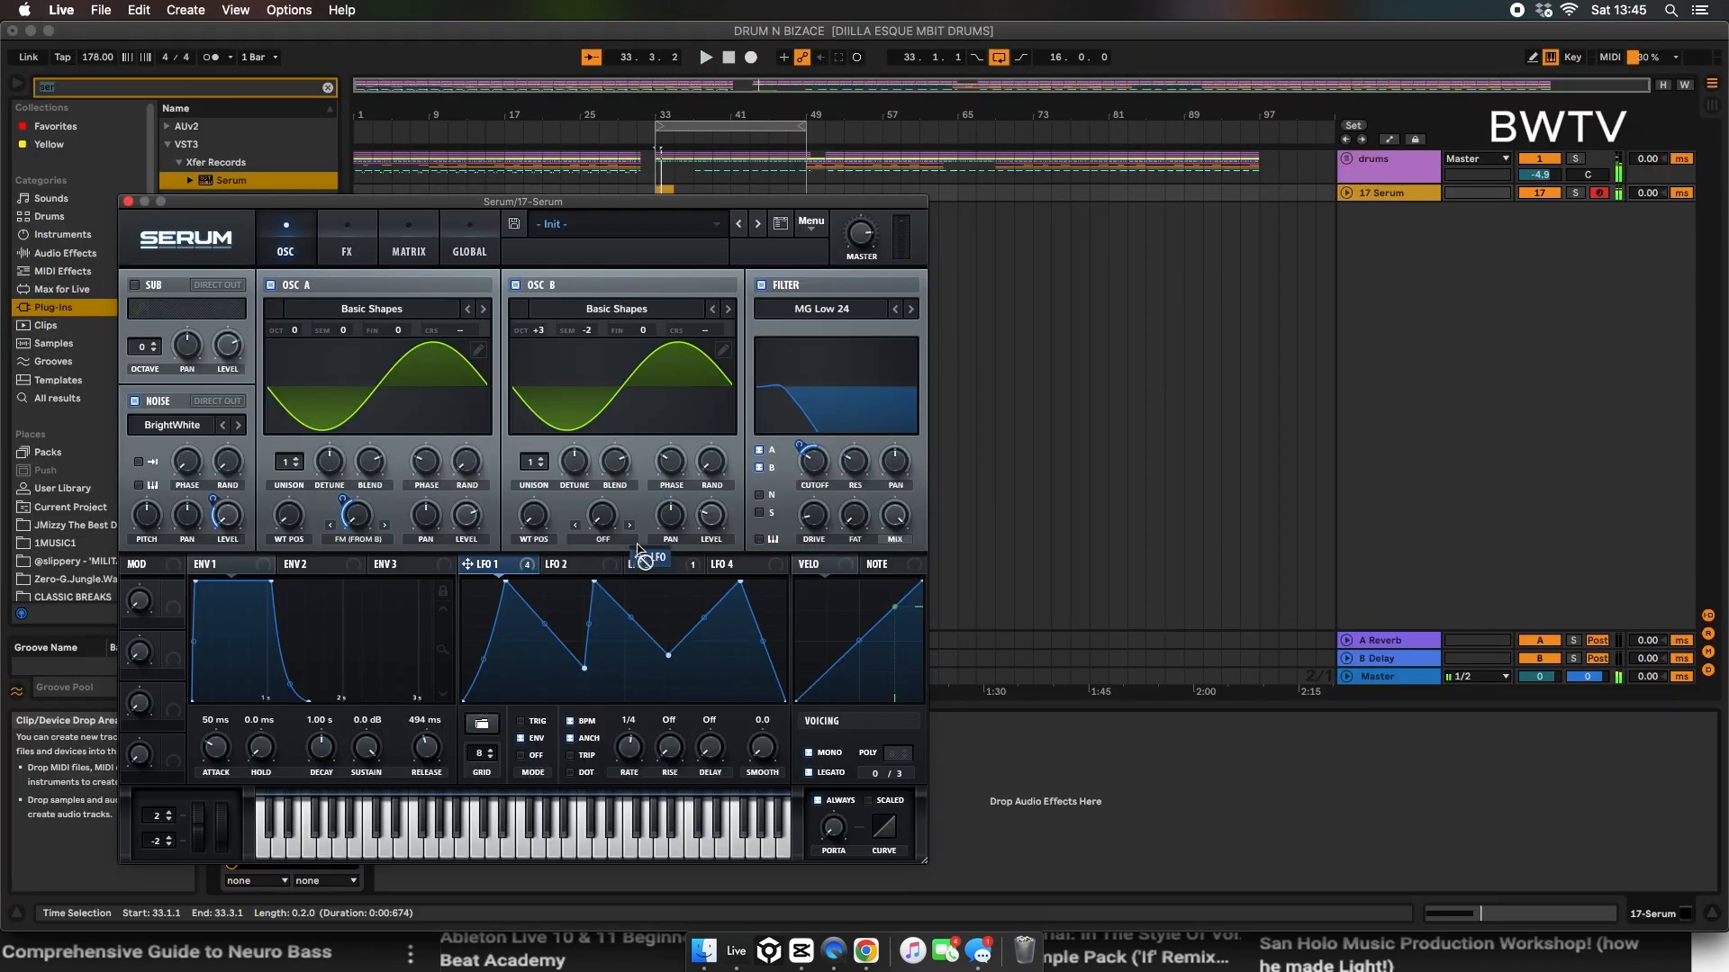
Step: Set LFO 1's modulation of OSC B's level to about 61 and toggle playback
drag(637, 549, 689, 515)
key(space)
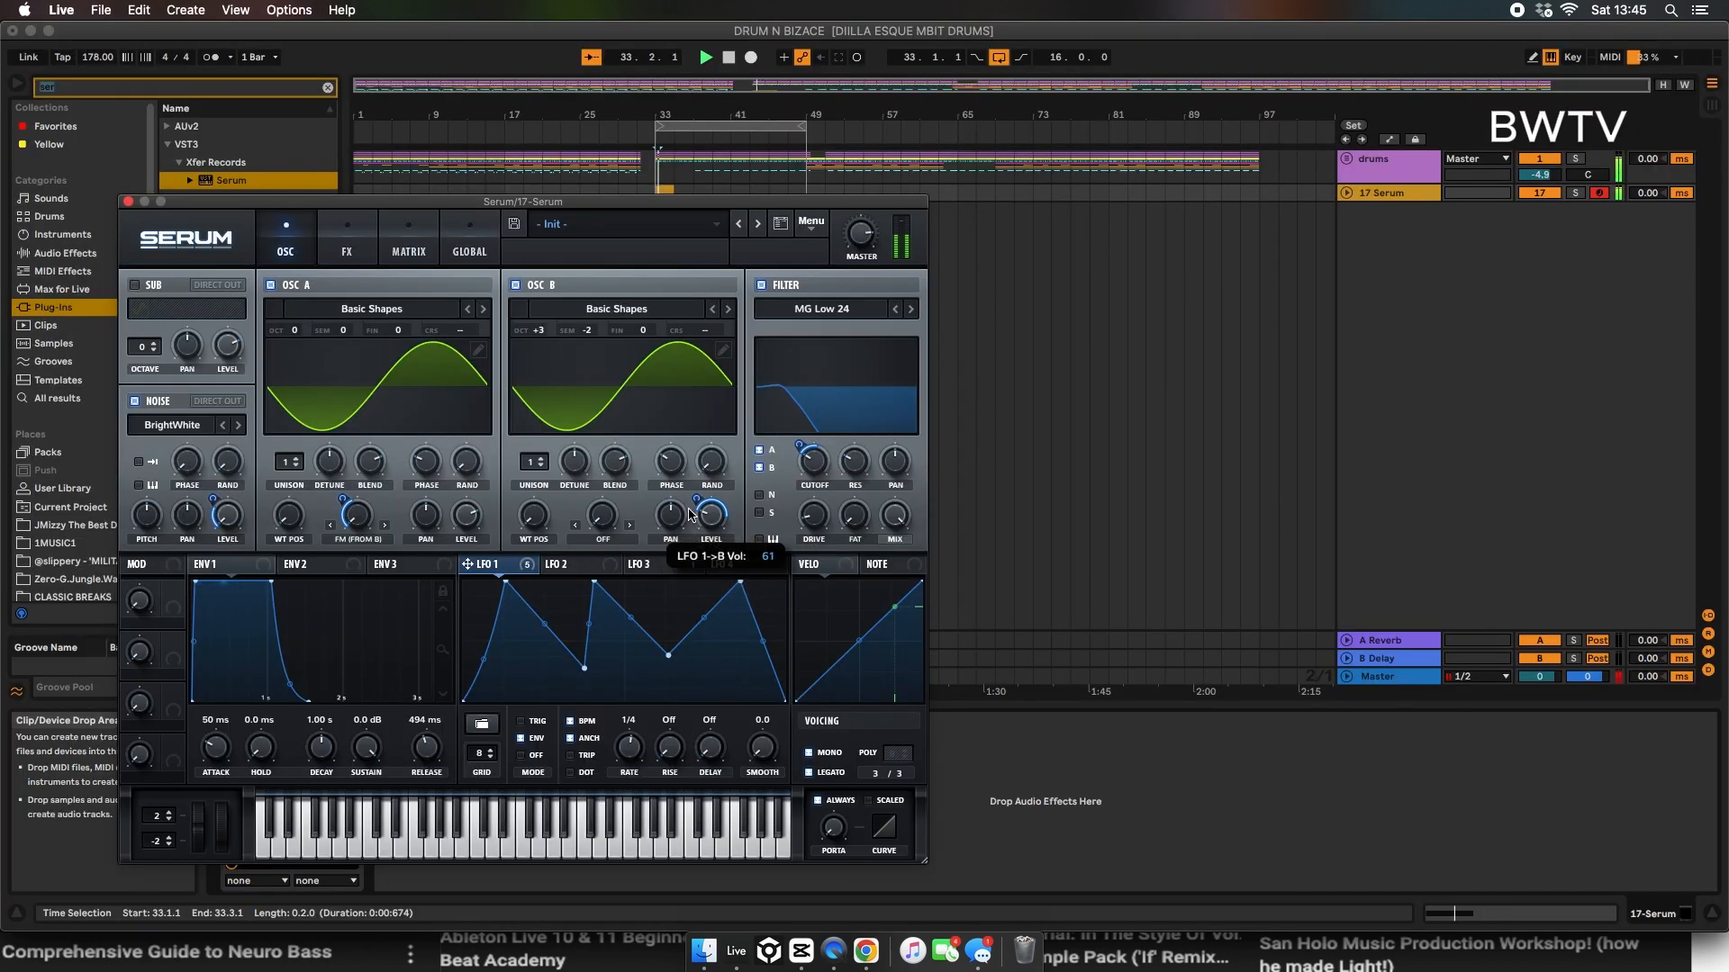
Step: Enable the Filter effect with the Dist.Comb 1 LP type and adjust its cutoff with LFO 1 modulation
click(347, 243)
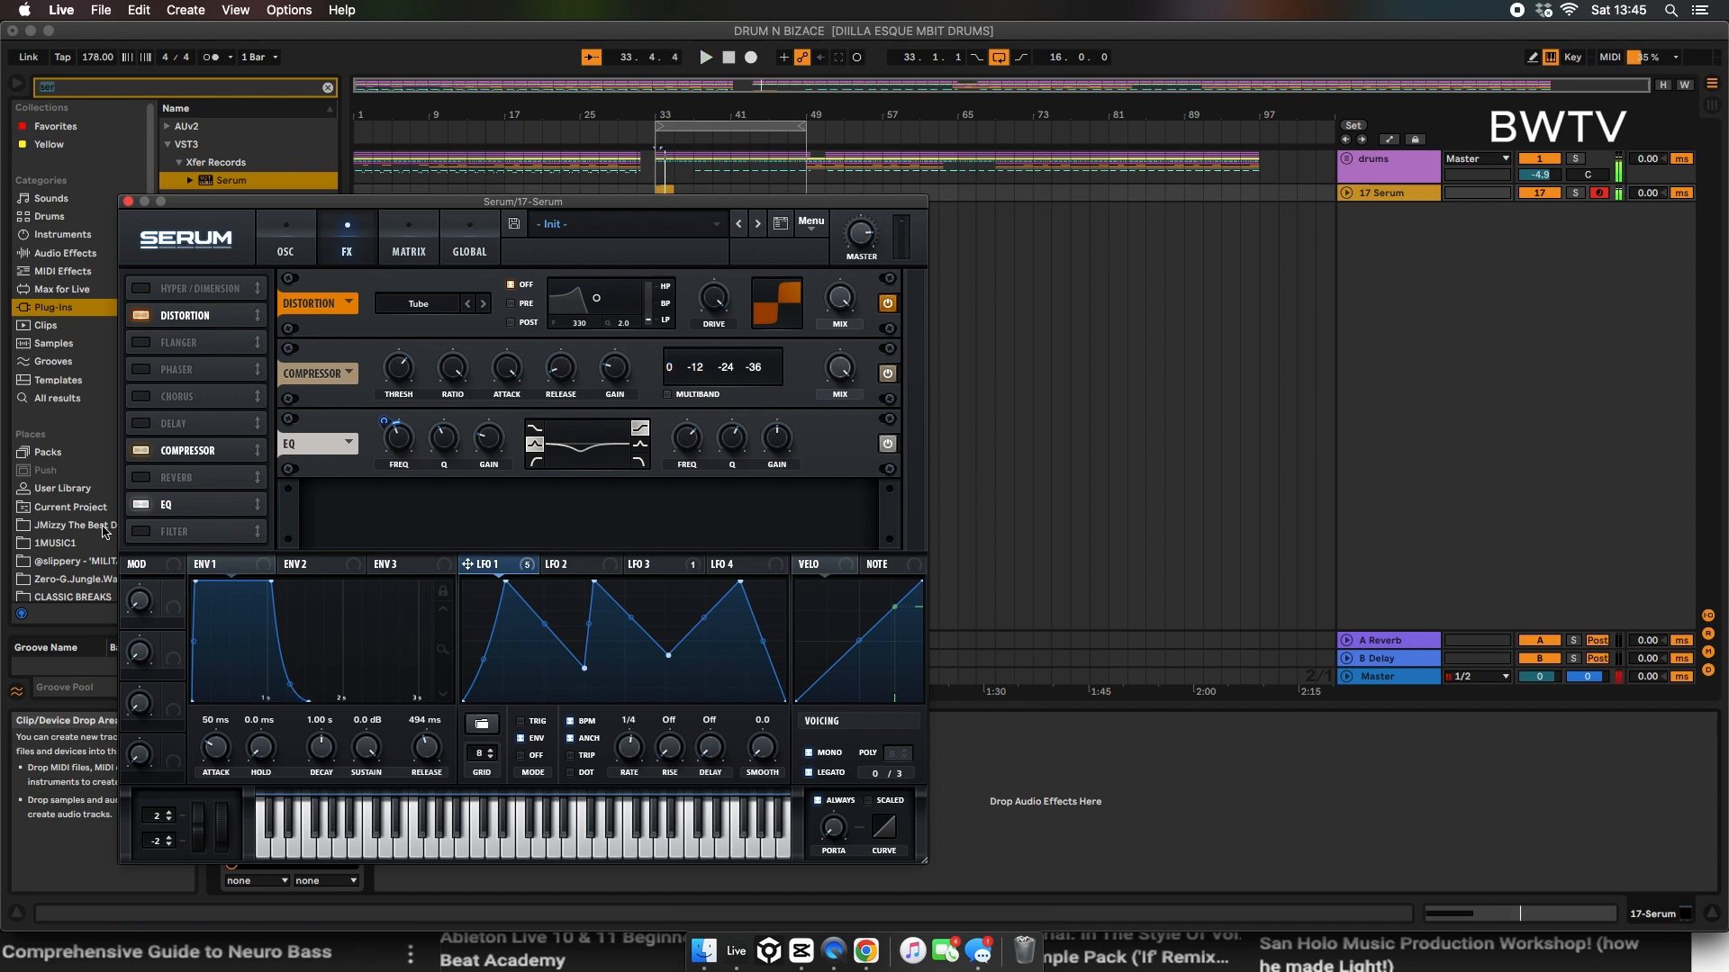
click(188, 532)
click(439, 522)
mouse_move(433, 585)
click(556, 833)
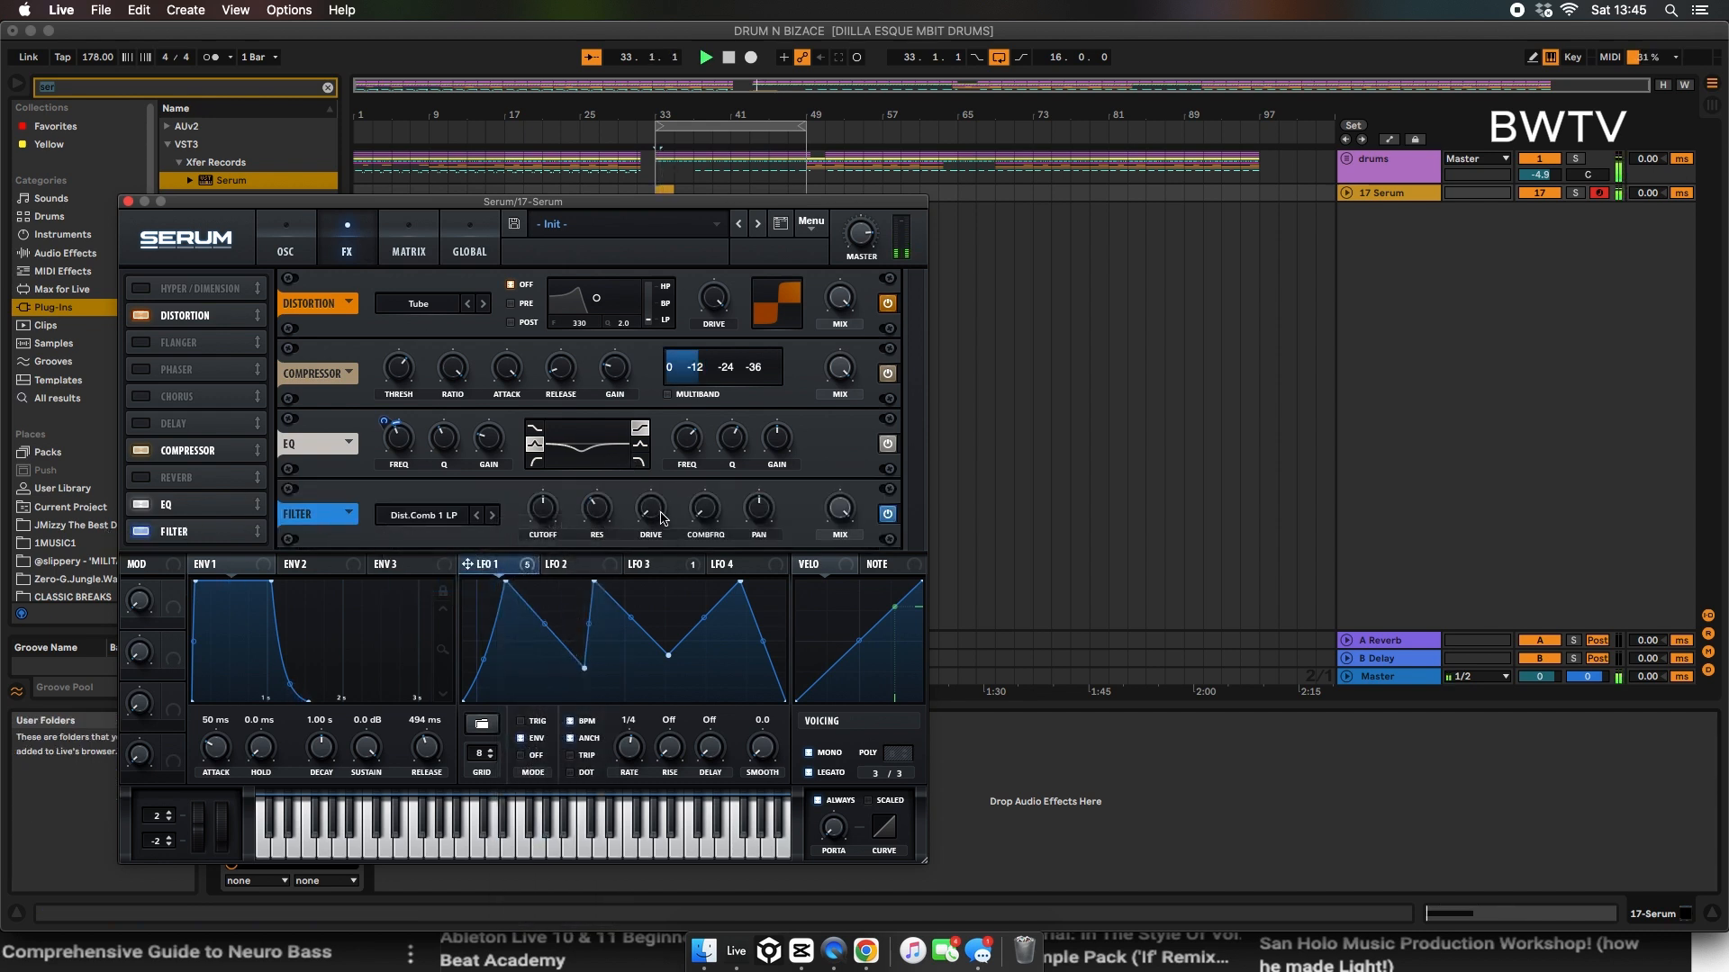
mouse_move(551, 507)
mouse_down()
mouse_move(559, 471)
mouse_move(530, 540)
mouse_move(542, 507)
mouse_up()
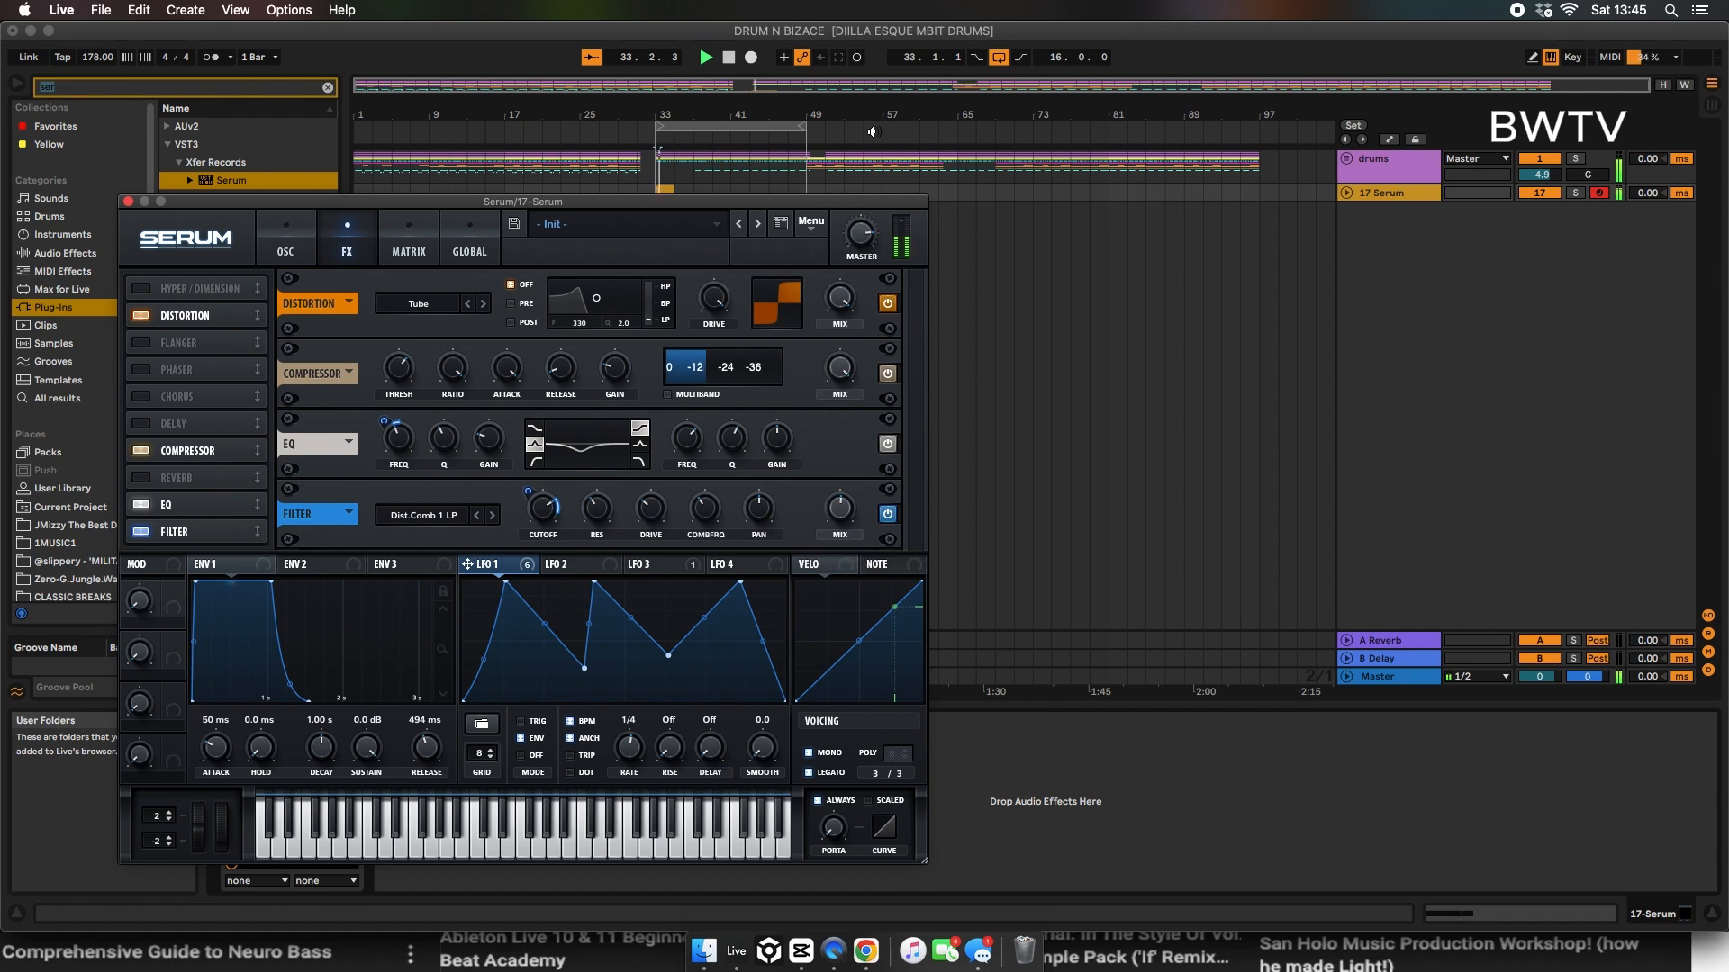
Step: Move the Serum window aside and place a rendered audio clip of the patch on a new track at bar 33
mouse_move(863, 225)
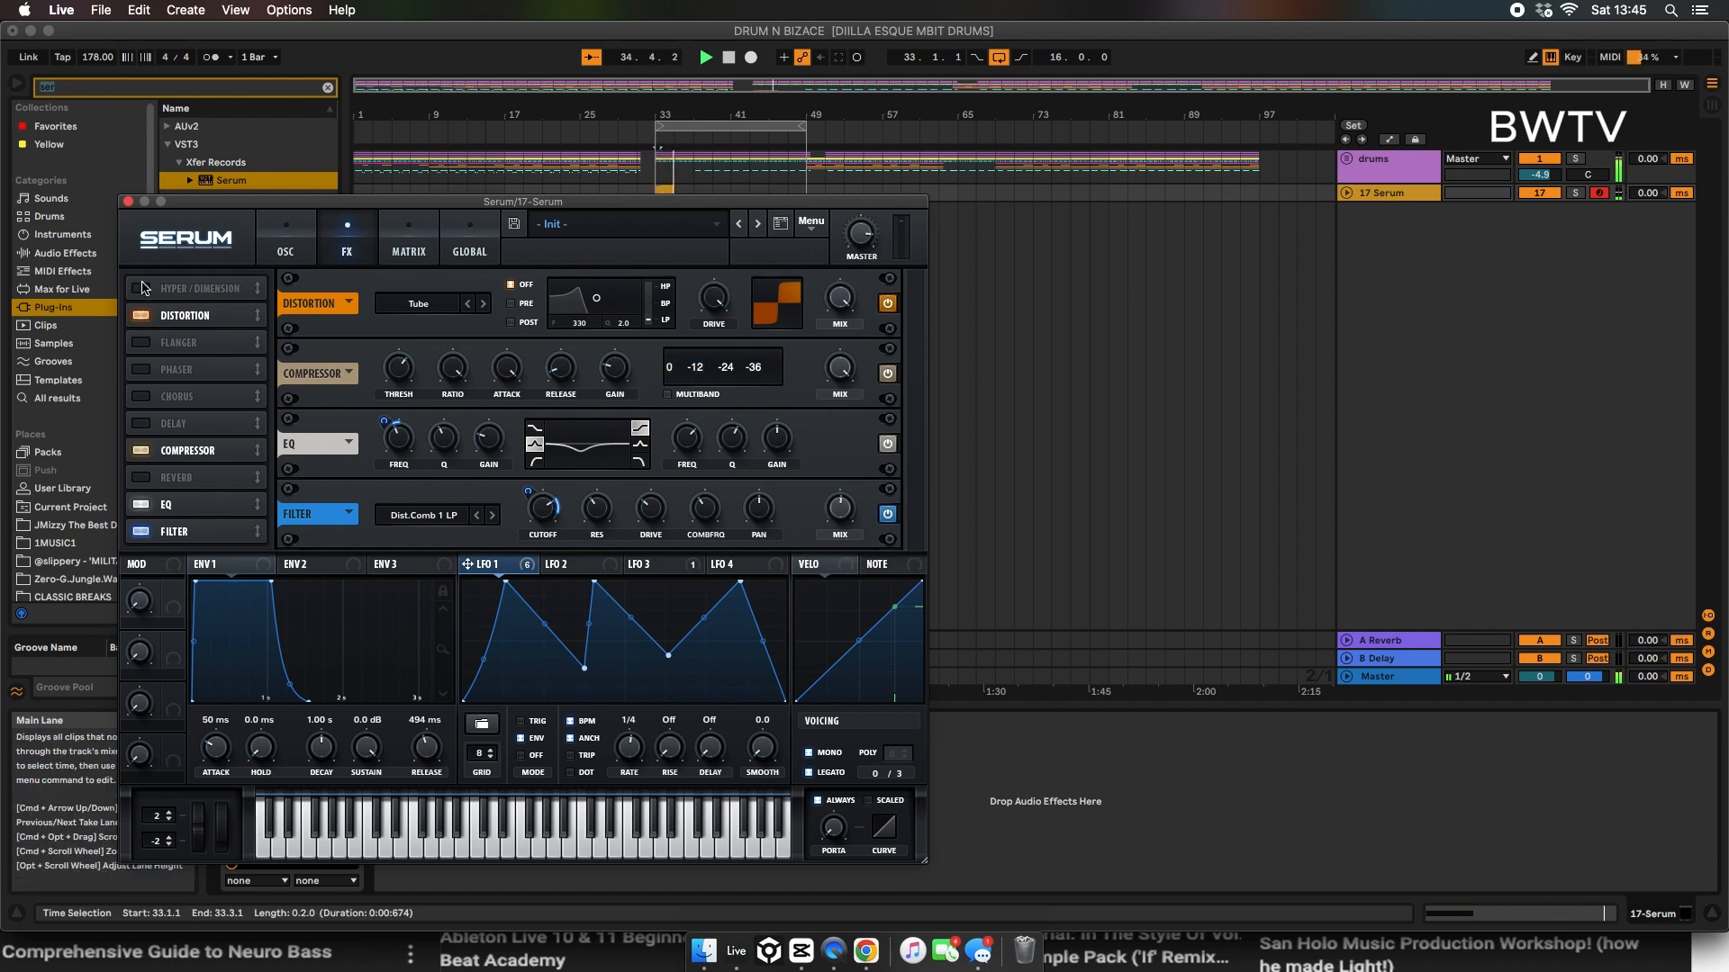
drag(194, 201, 1073, 178)
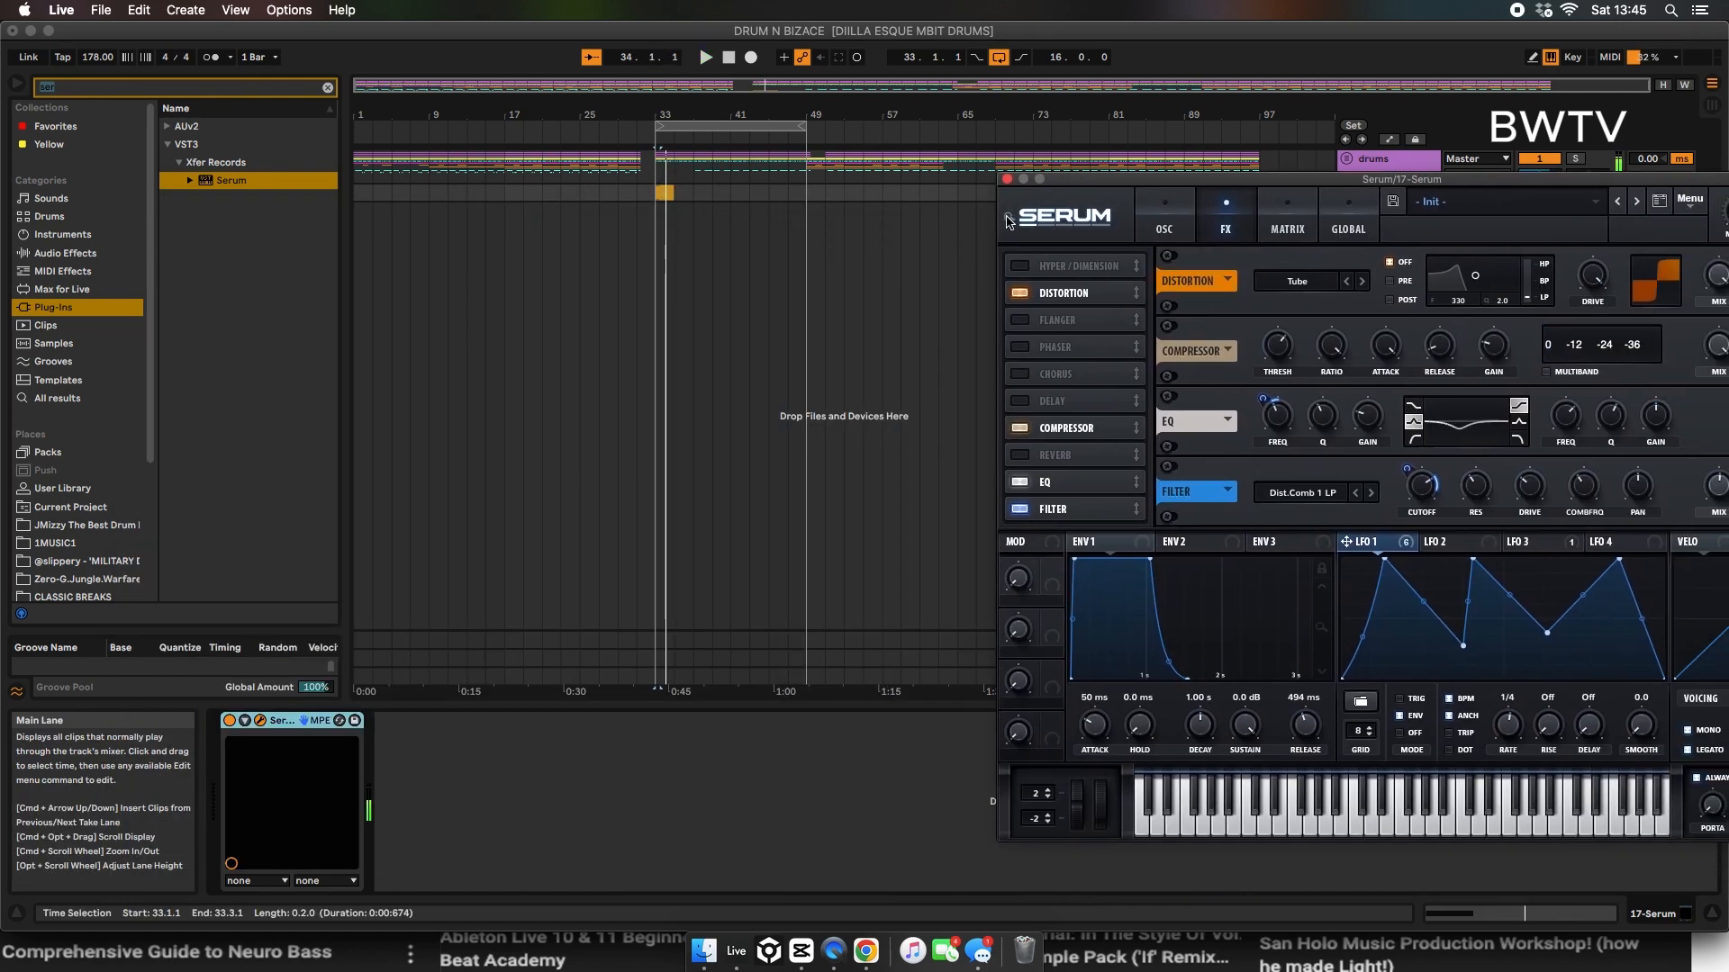
drag(780, 297, 657, 258)
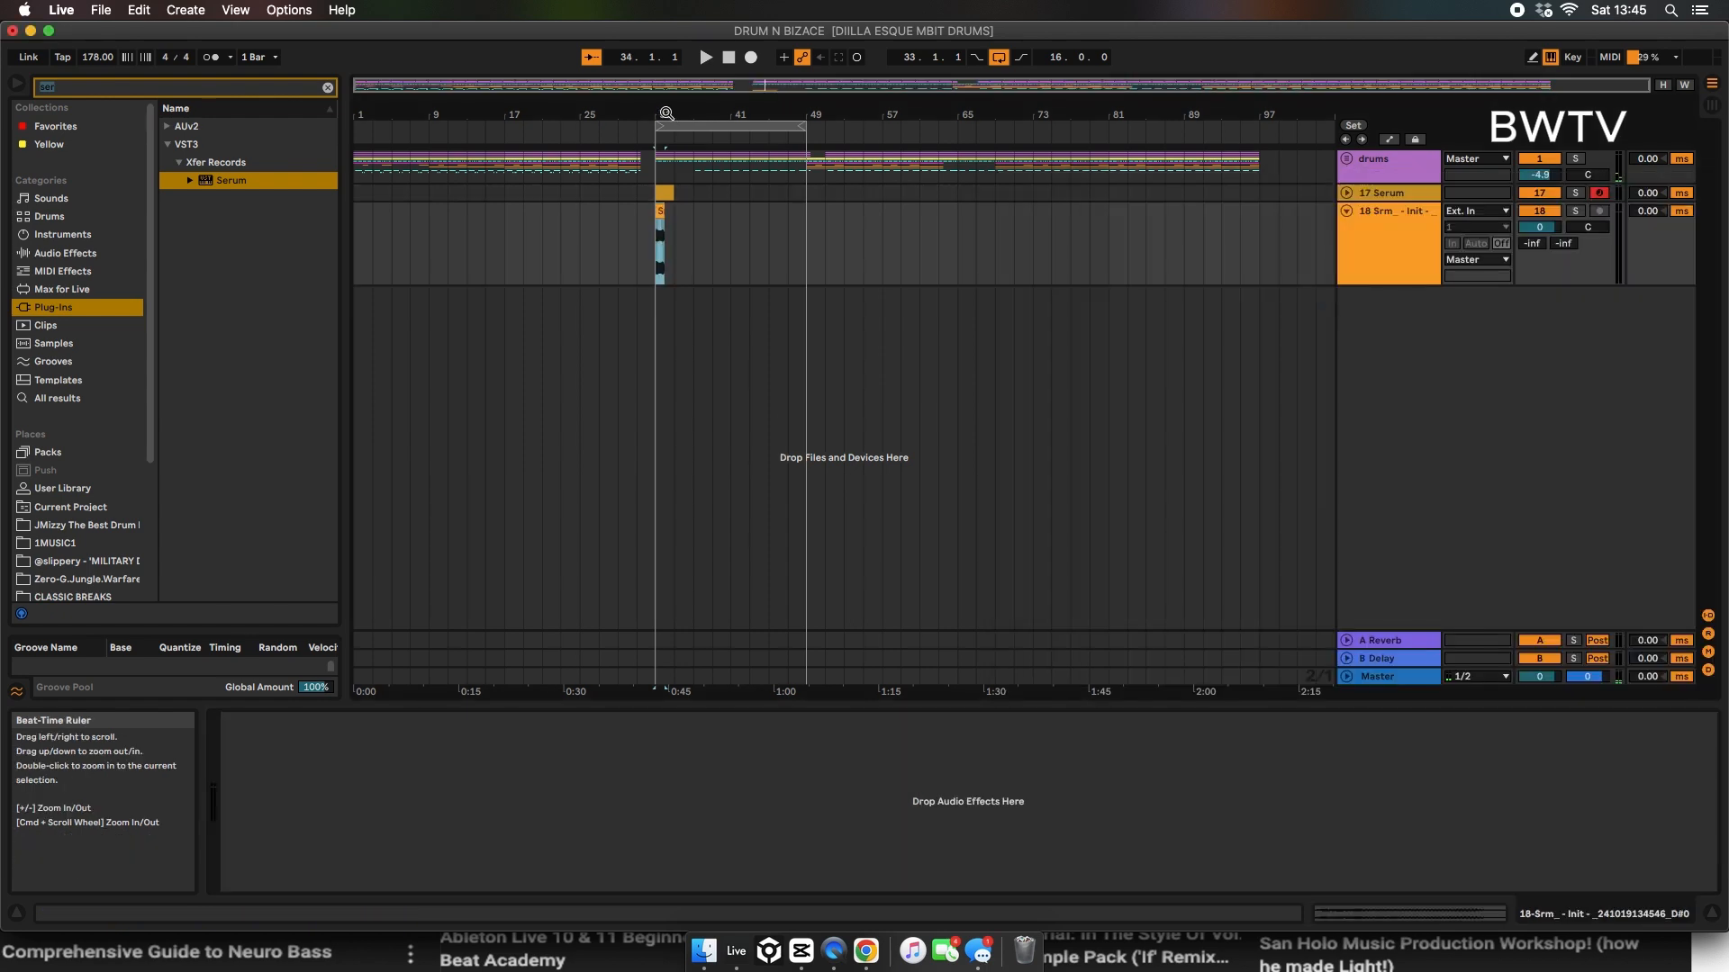
Step: Turn off warping on the rendered audio clip at bar 33 and move the Serum MIDI clip to the middle of bar 36
drag(663, 115, 659, 186)
click(646, 224)
double_click(645, 214)
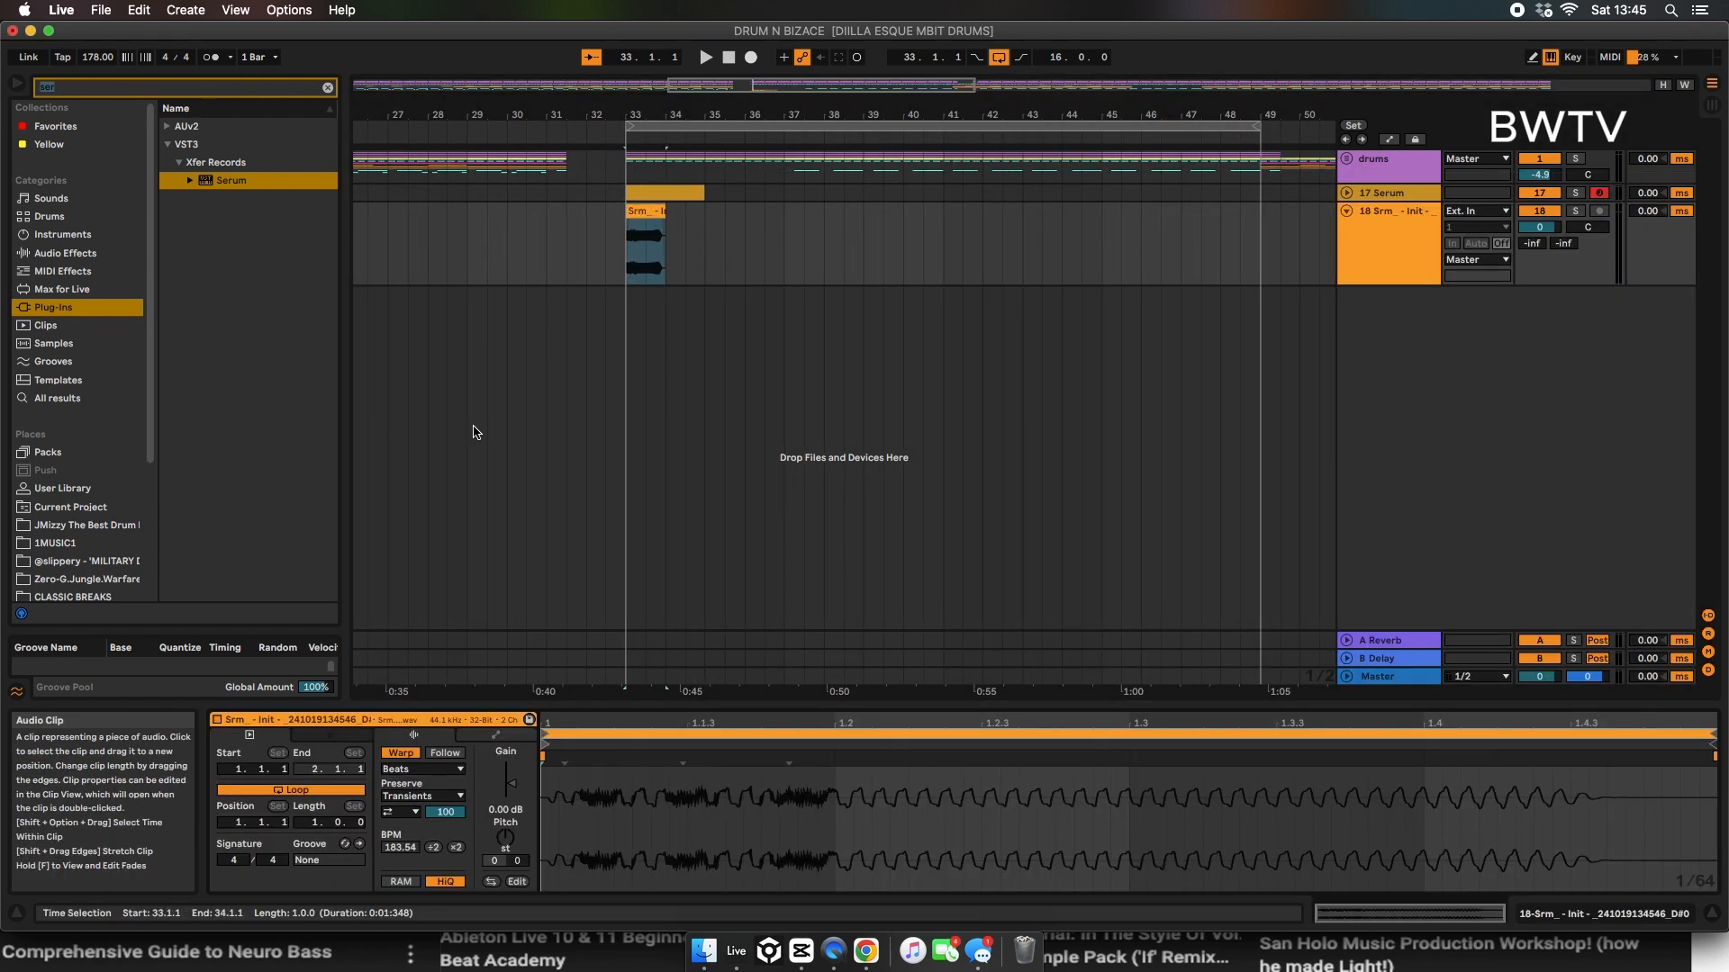
click(401, 753)
drag(648, 214, 858, 191)
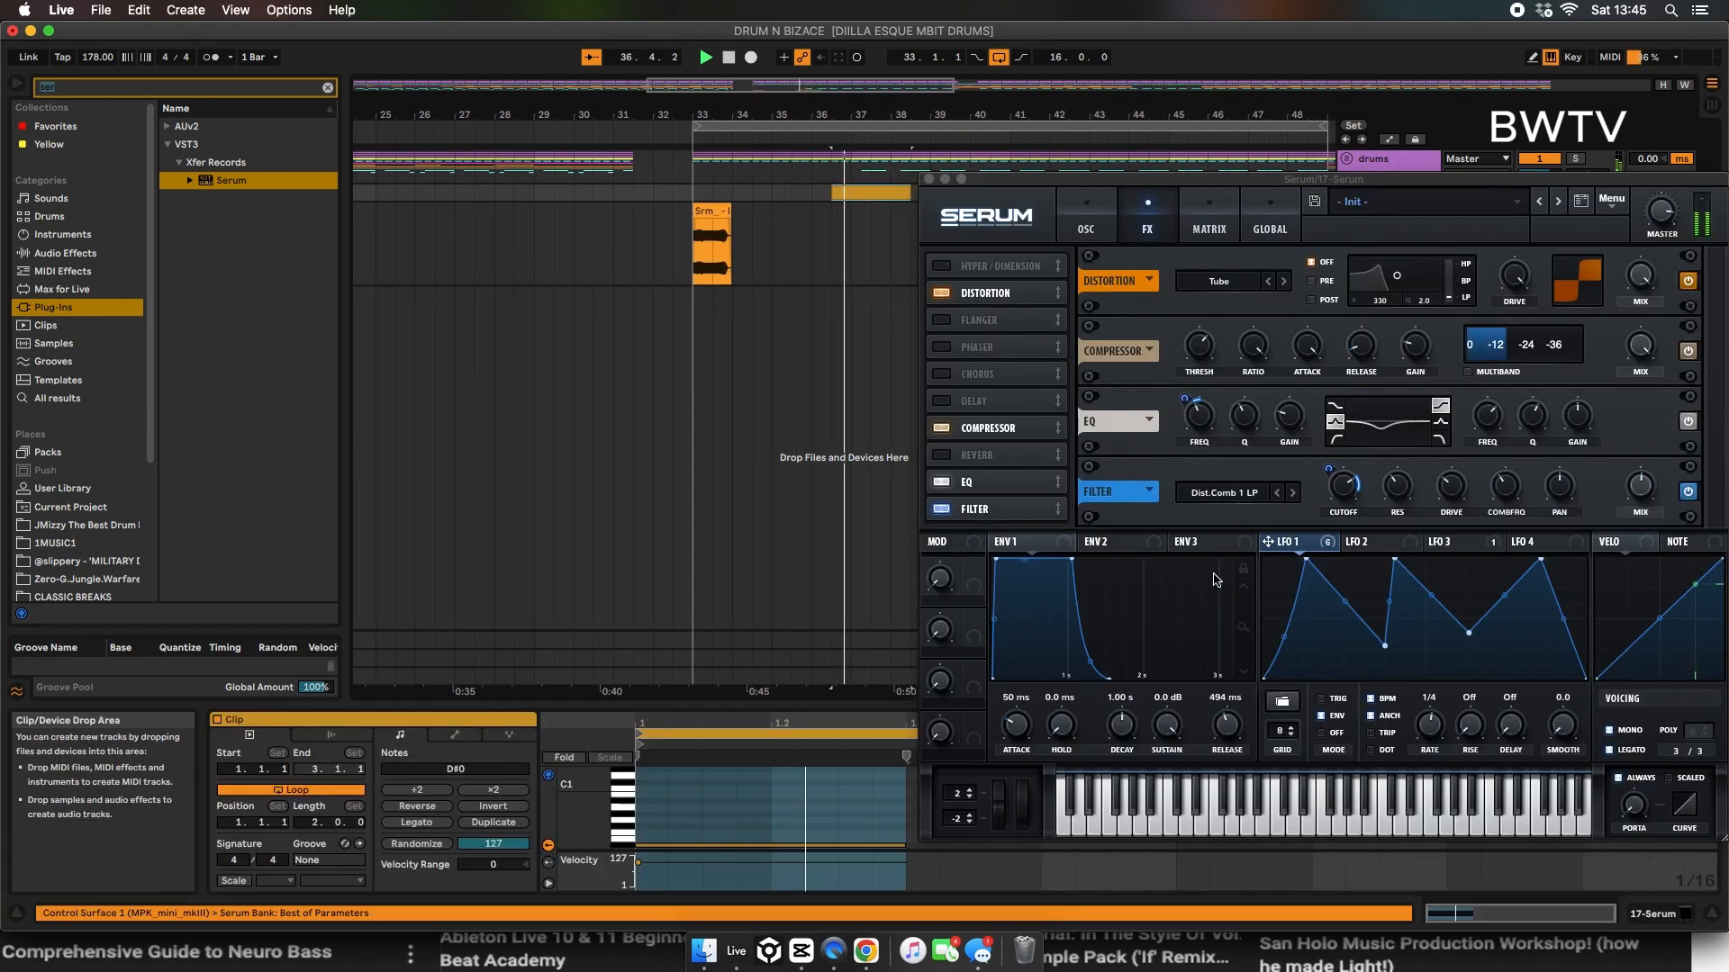
Step: Audition the patch, set OSC B's octave to +2 and lower the main filter's cutoff
key(space)
click(1091, 226)
key(space)
key(space)
drag(1347, 313, 1391, 316)
drag(1614, 438, 1598, 478)
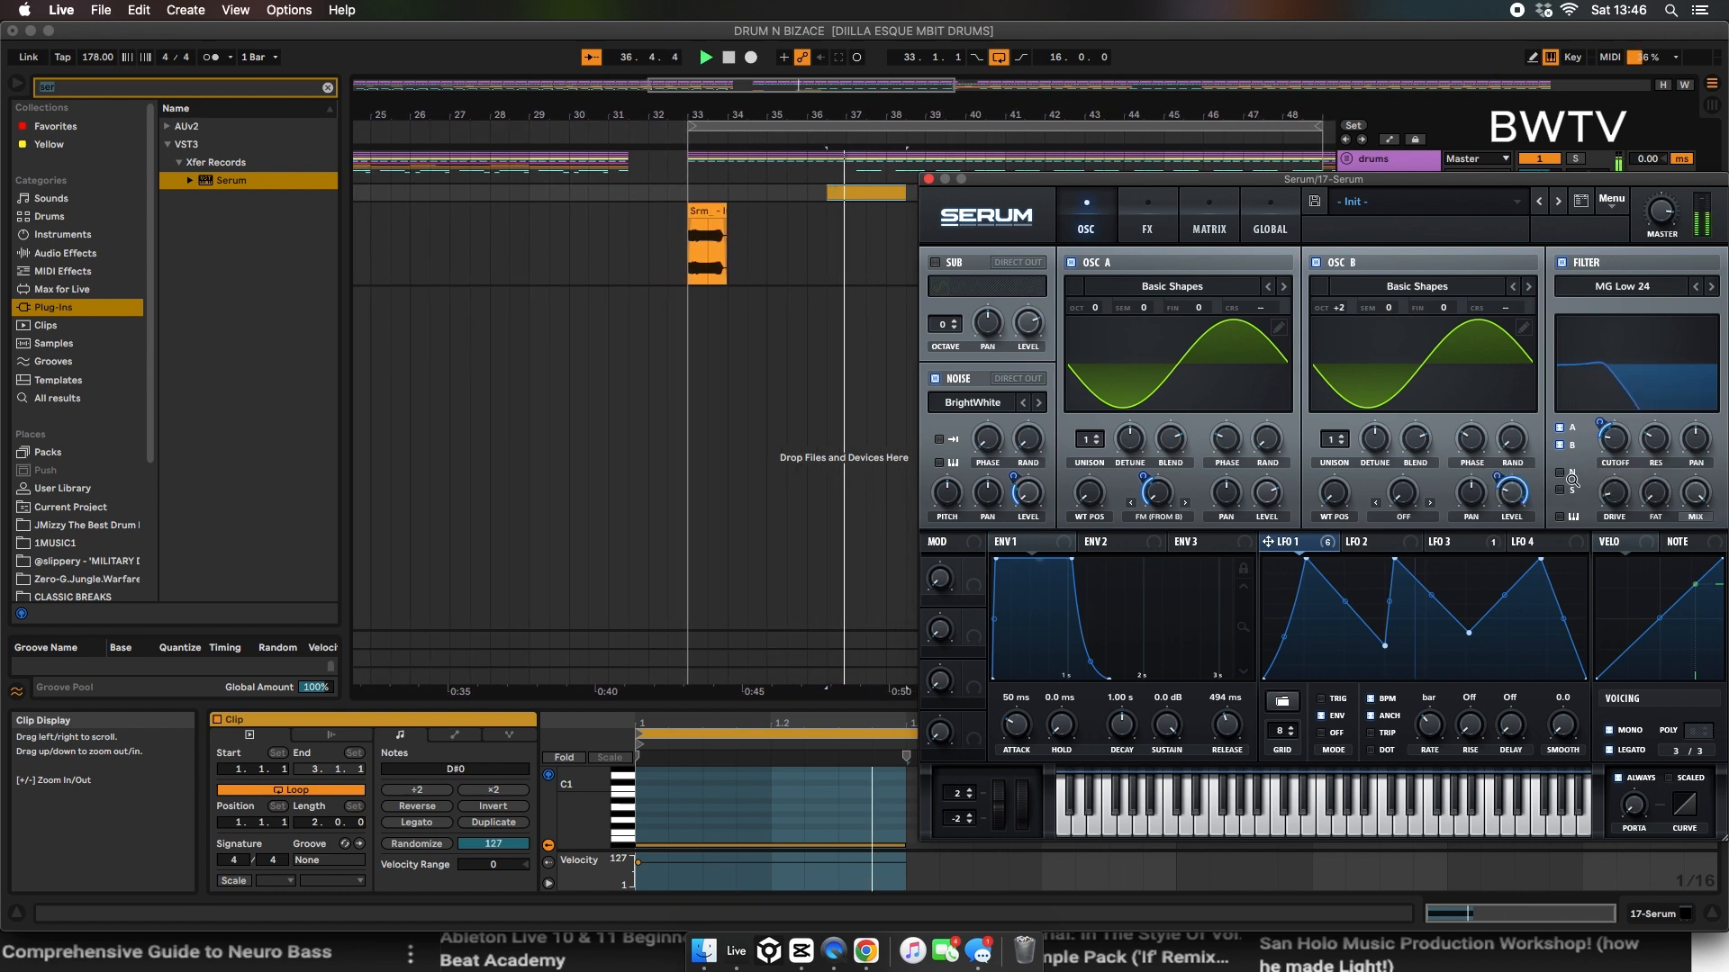
Step: Change the FX filter type to Bandreject, lower its cutoff and mix, and set its width to 33%
click(1146, 224)
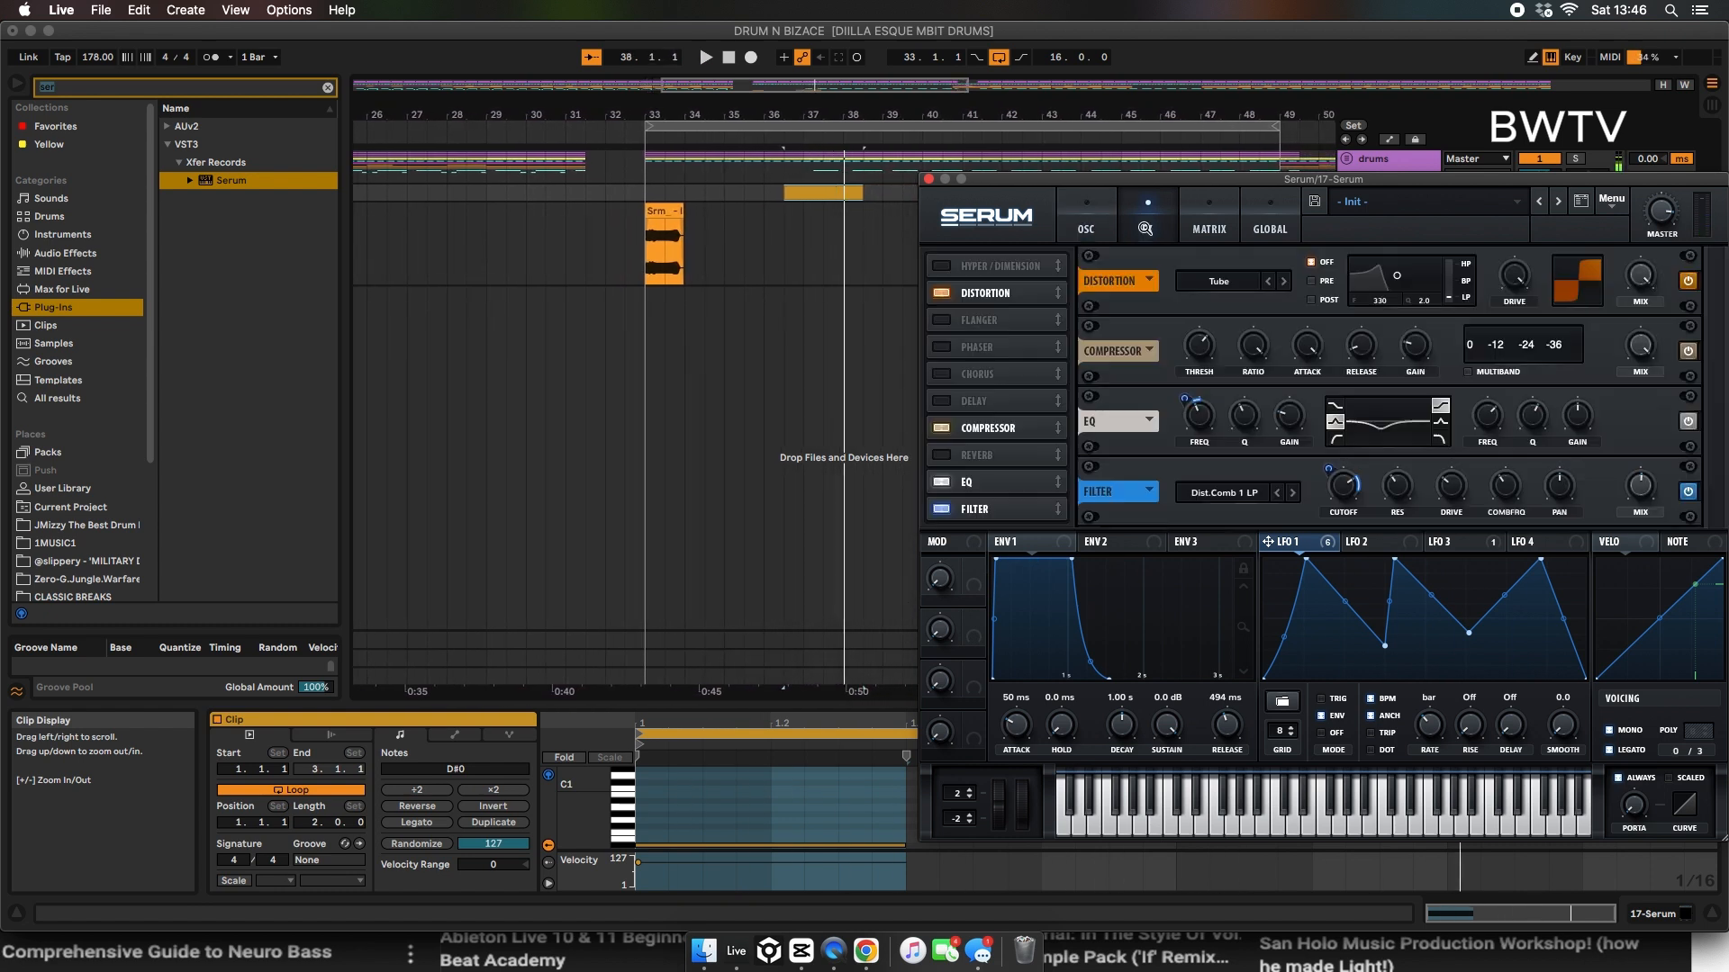
click(1292, 492)
mouse_move(1345, 486)
mouse_down()
mouse_move(1342, 516)
mouse_move(1331, 500)
mouse_up()
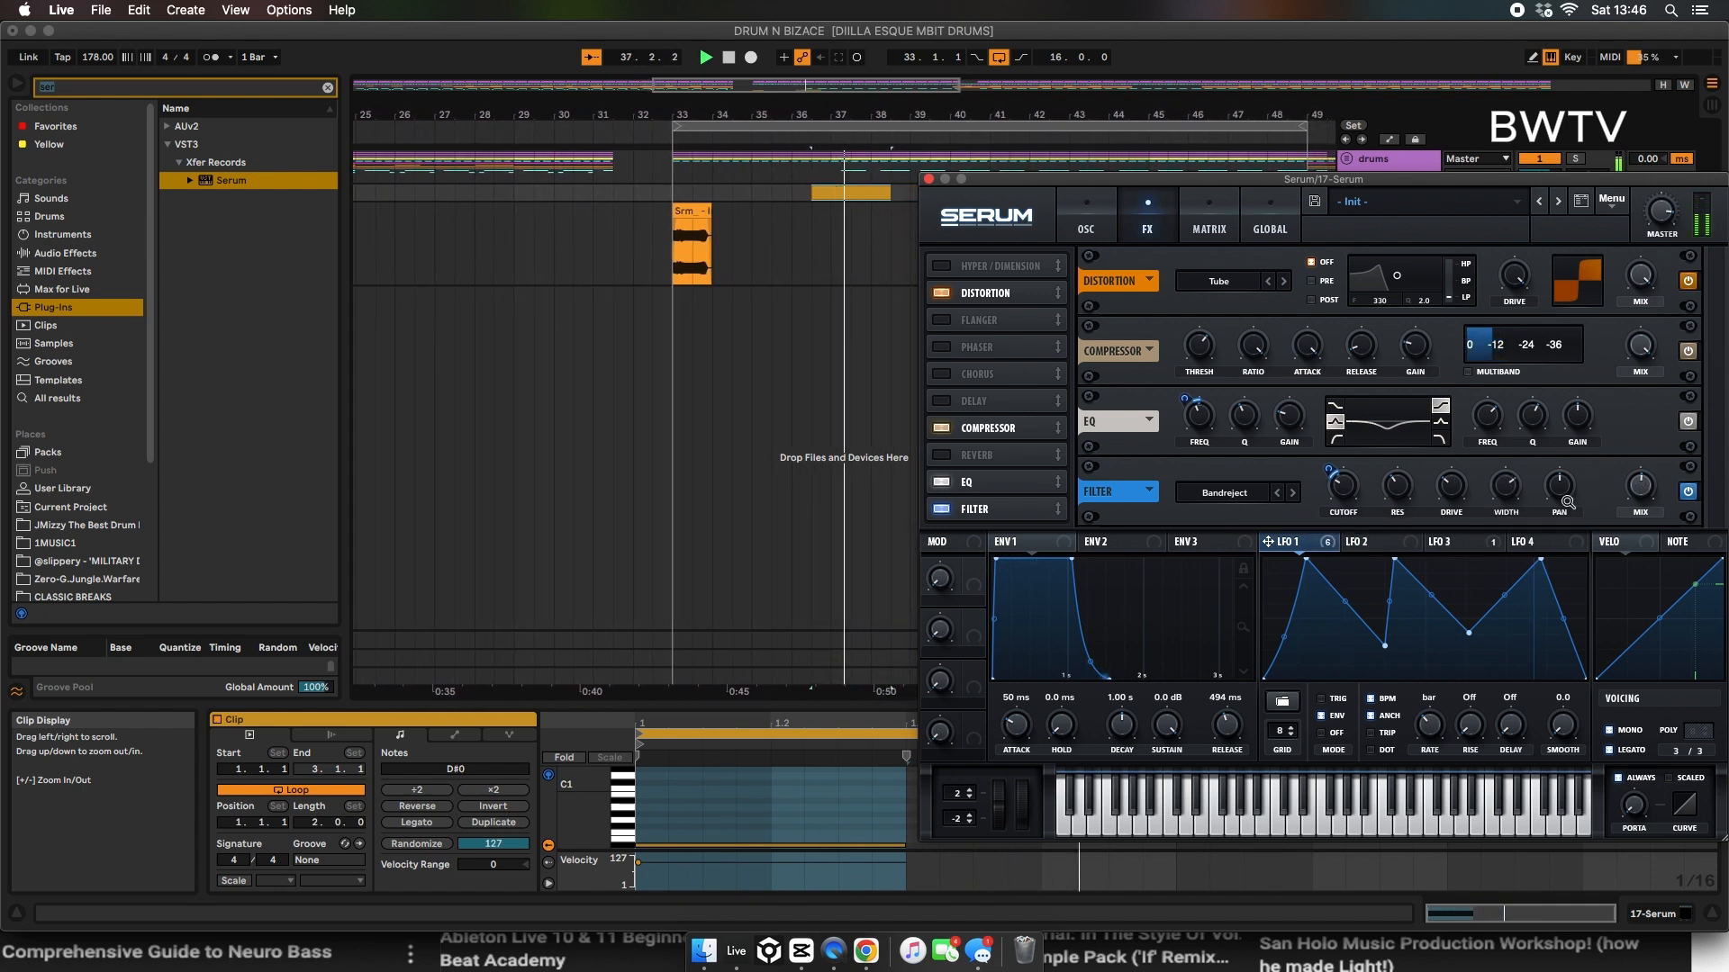
drag(1621, 491, 1609, 588)
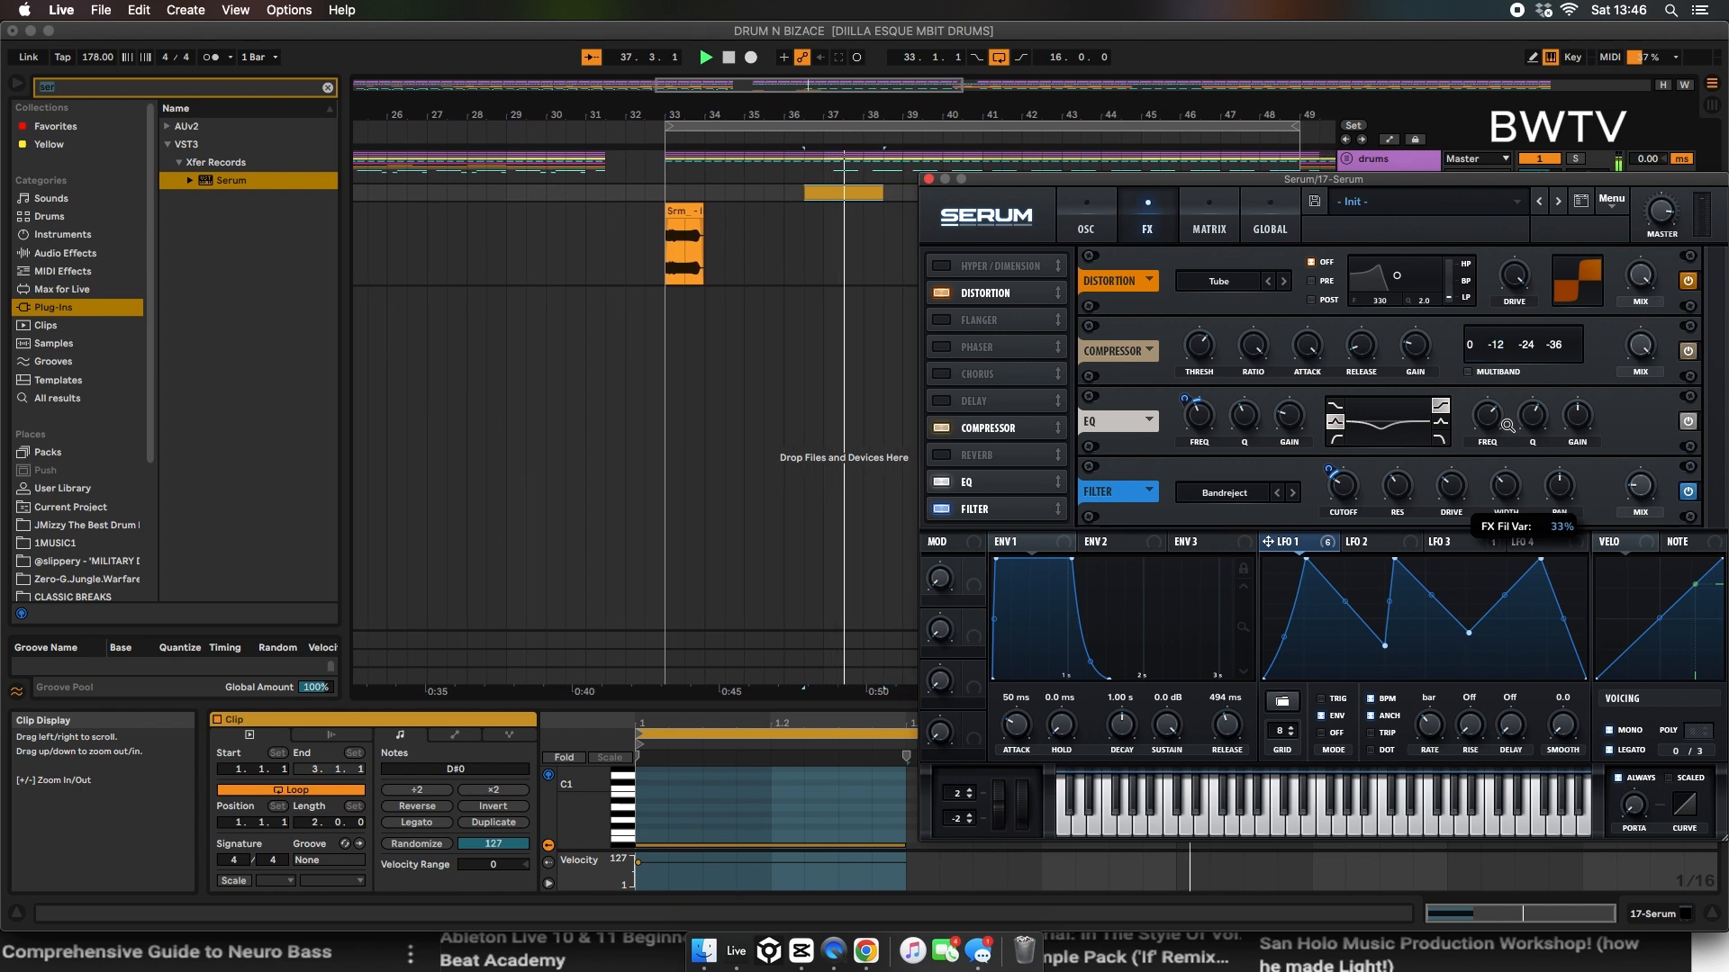
Step: Set the EQ's high-band gain to about -6.6 dB and adjust the low band's frequency and gain while auditioning
drag(1198, 417, 1196, 400)
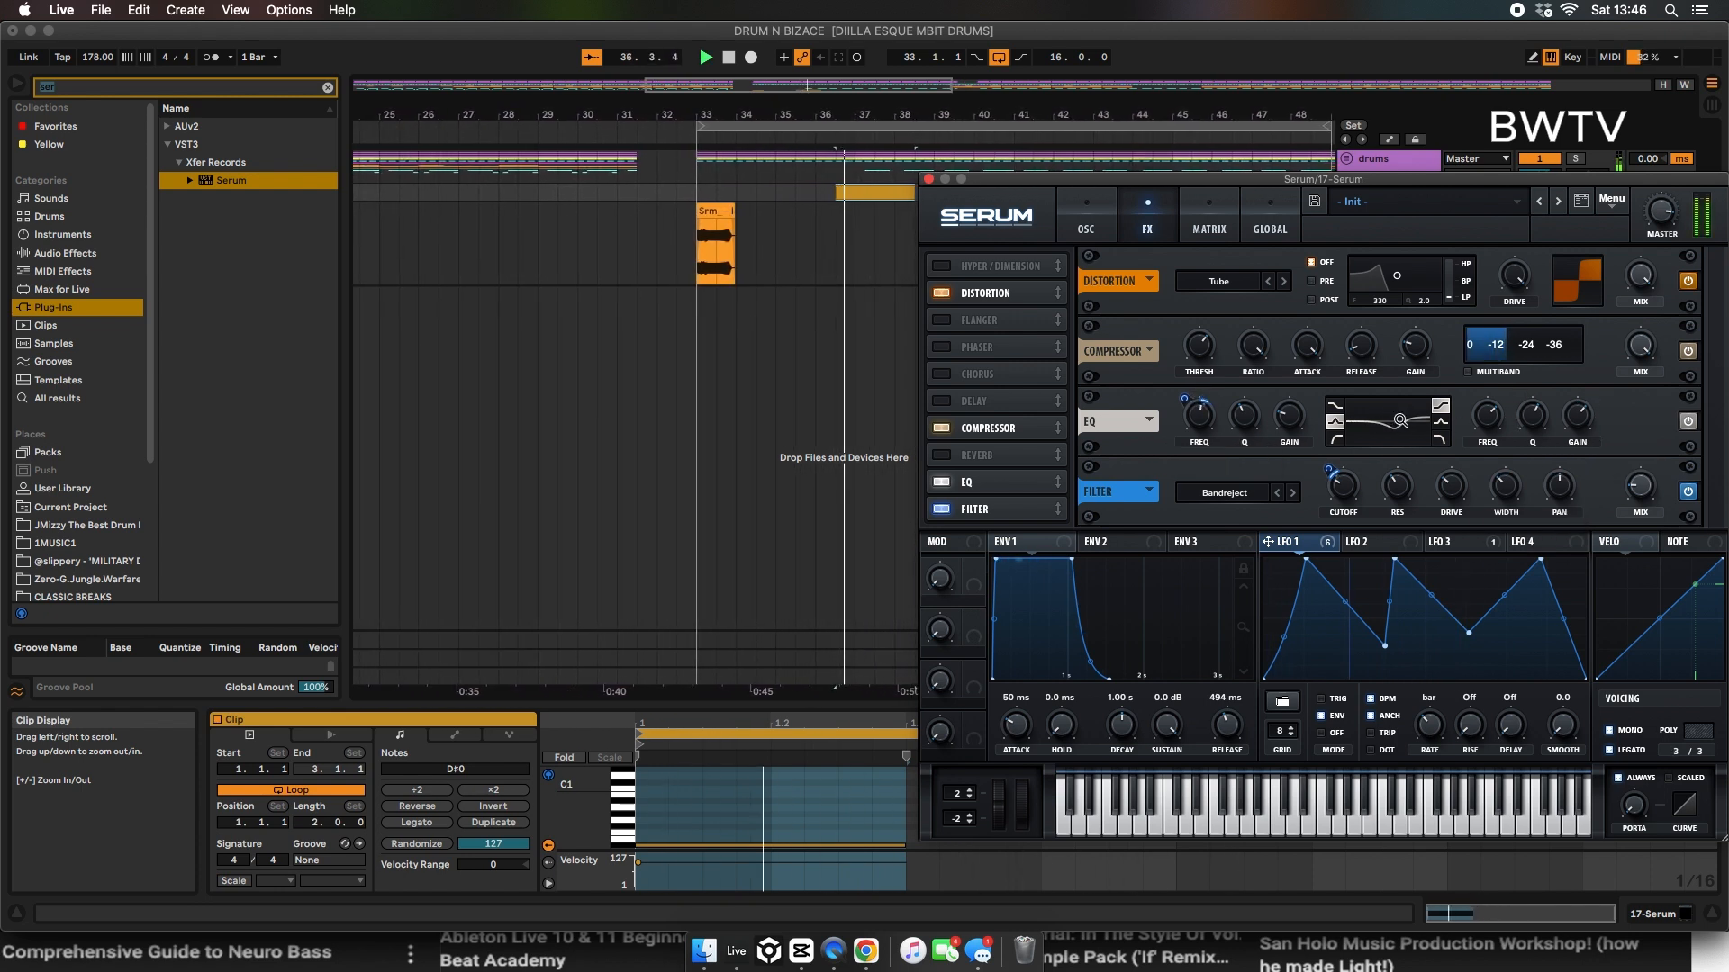
drag(1585, 414, 1550, 450)
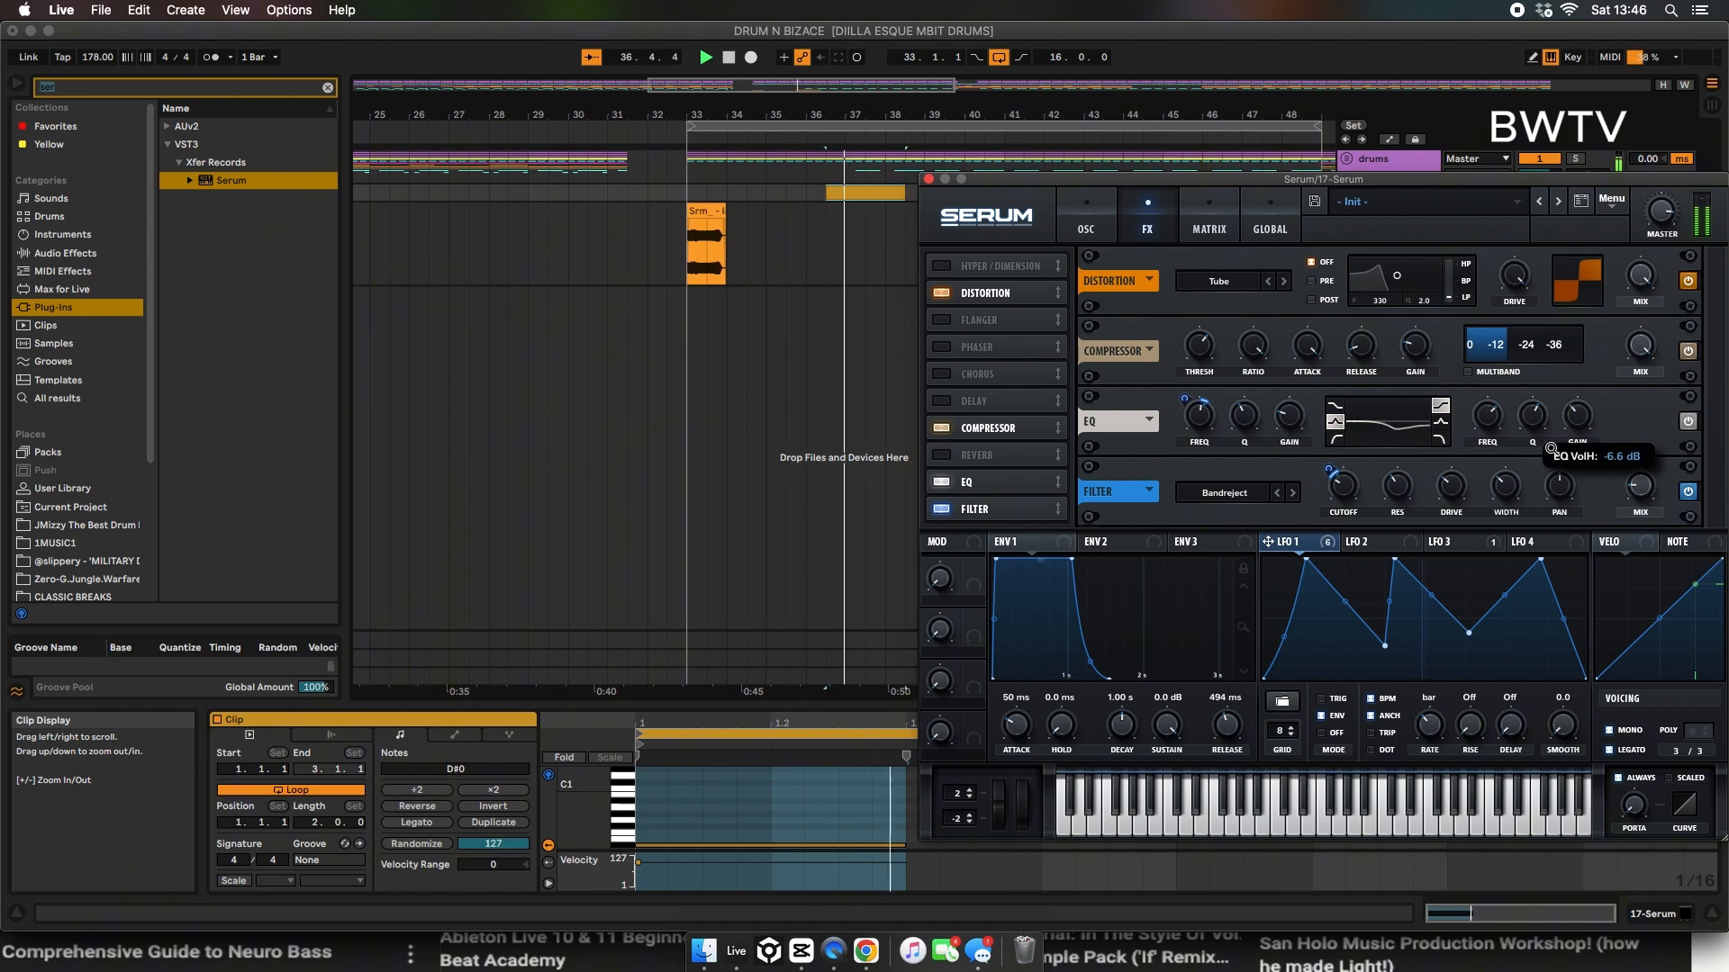
drag(1199, 416, 1185, 443)
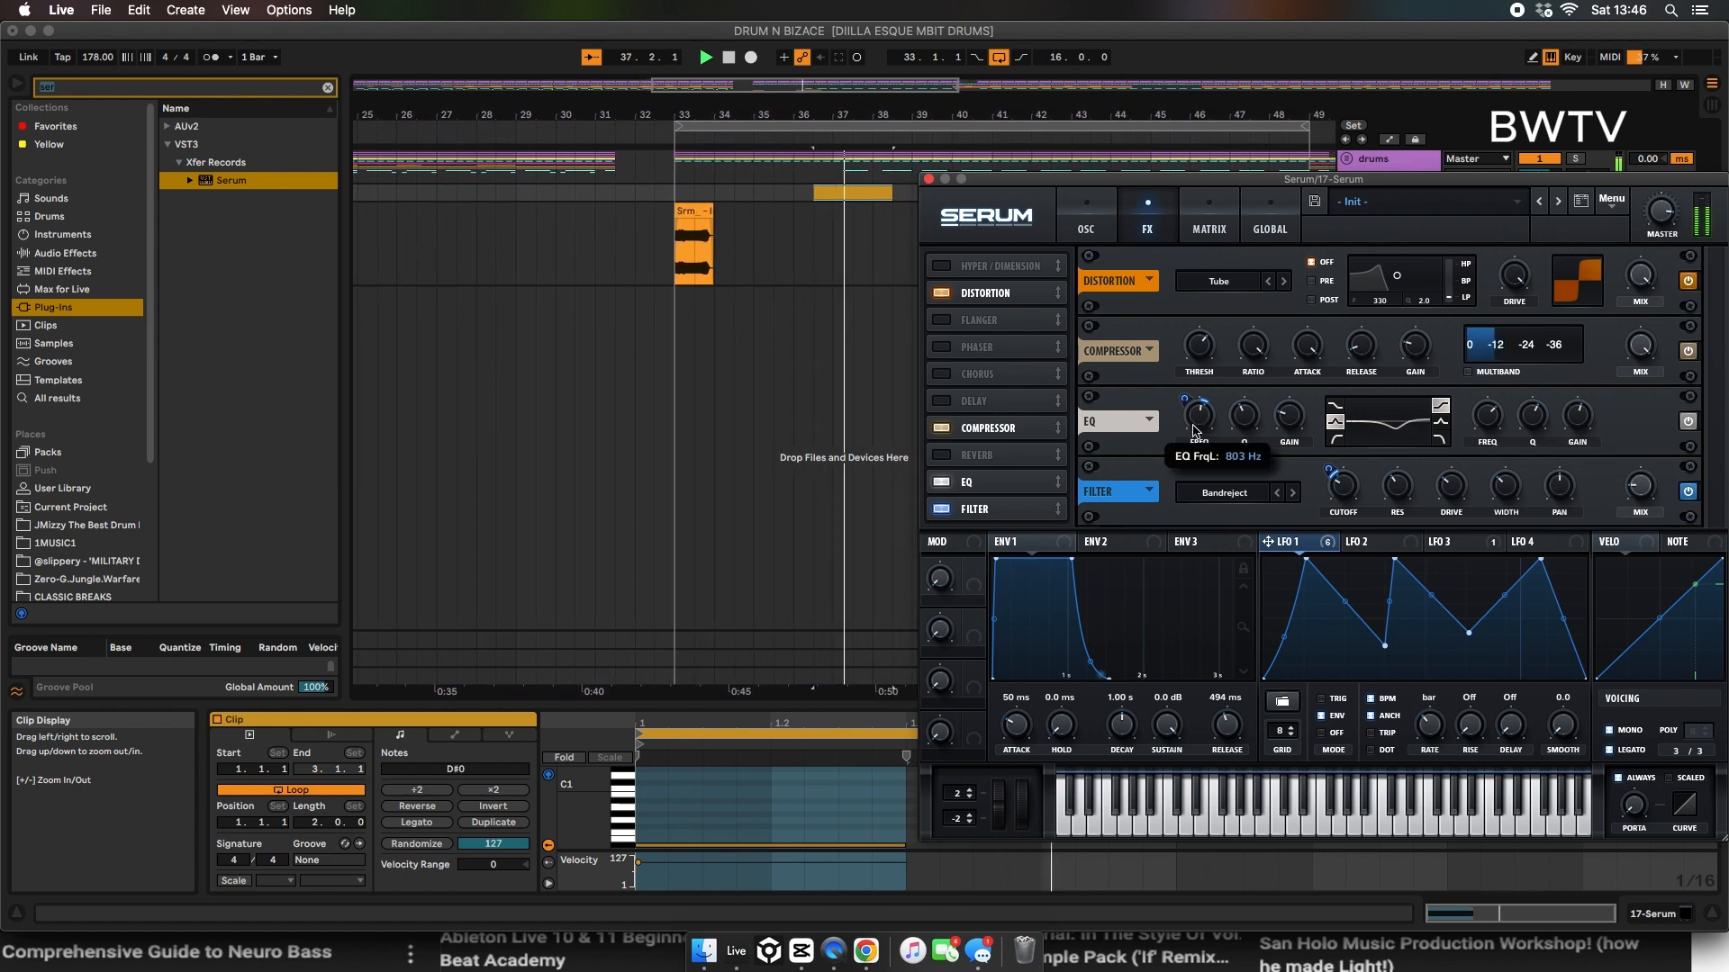
key(space)
mouse_move(1300, 397)
mouse_down()
mouse_move(1268, 440)
mouse_move(1246, 398)
mouse_move(1199, 404)
mouse_move(1206, 384)
mouse_up()
key(space)
key(space)
drag(1181, 446, 1207, 394)
key(space)
Step: Close the Serum window, freeze and flatten the 17 Serum track to audio, and unfold it
click(928, 179)
click(637, 315)
key(space)
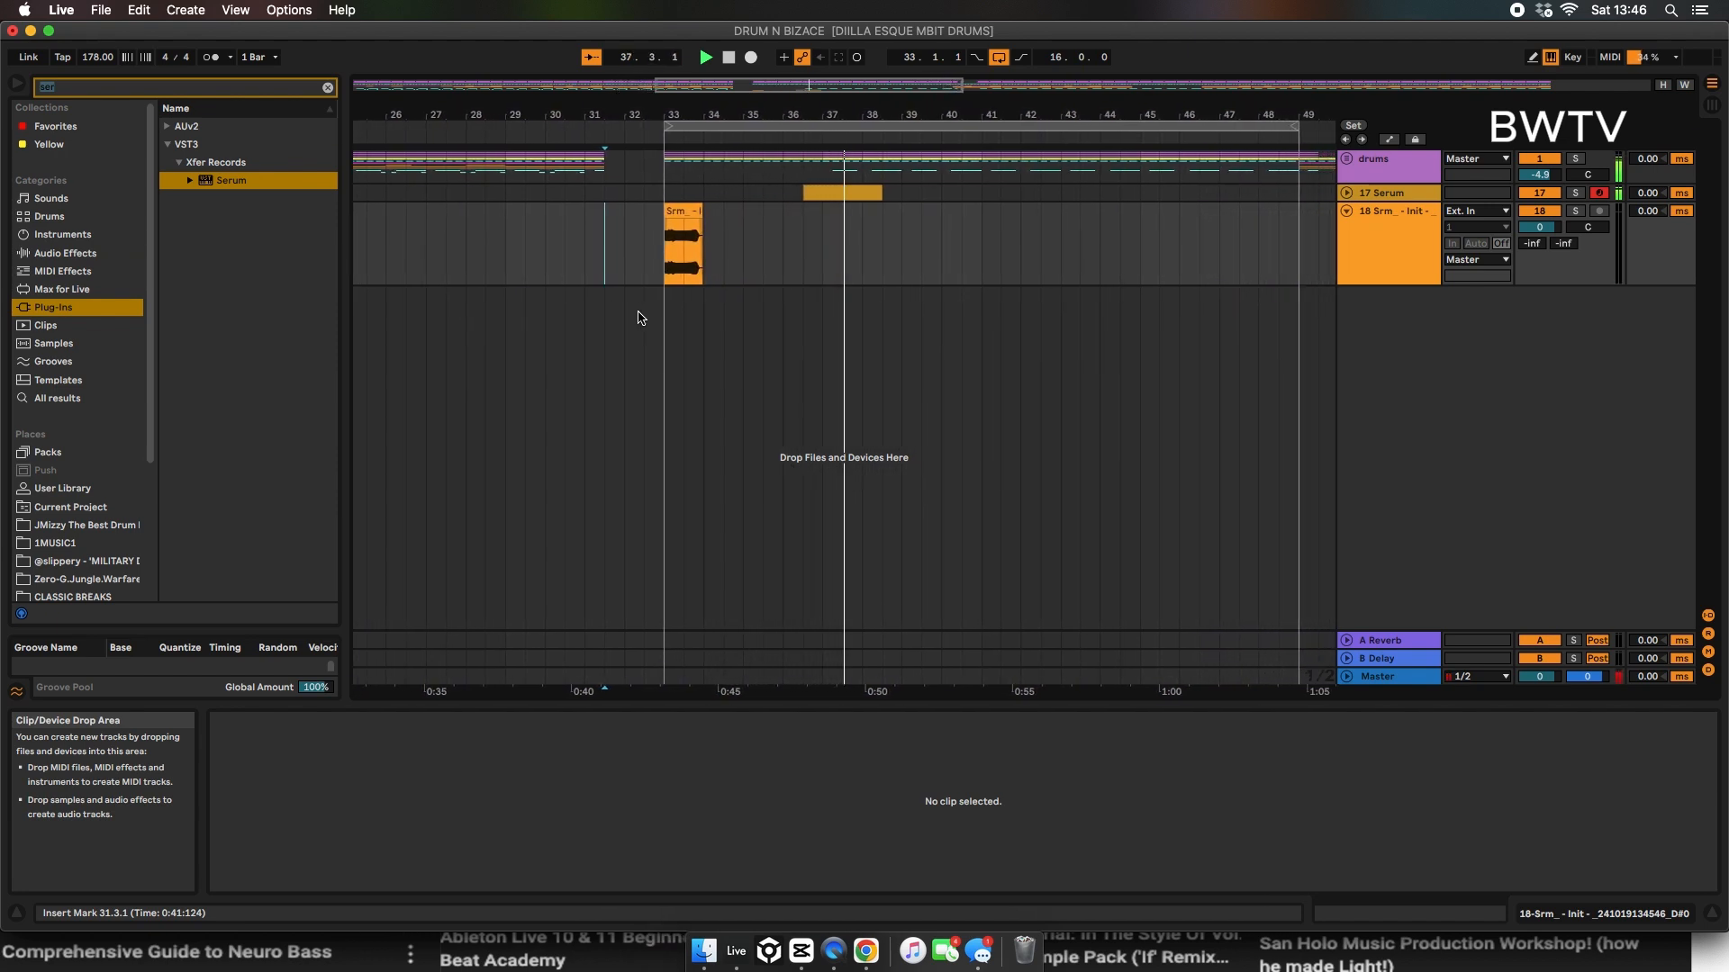
key(space)
right_click(1415, 200)
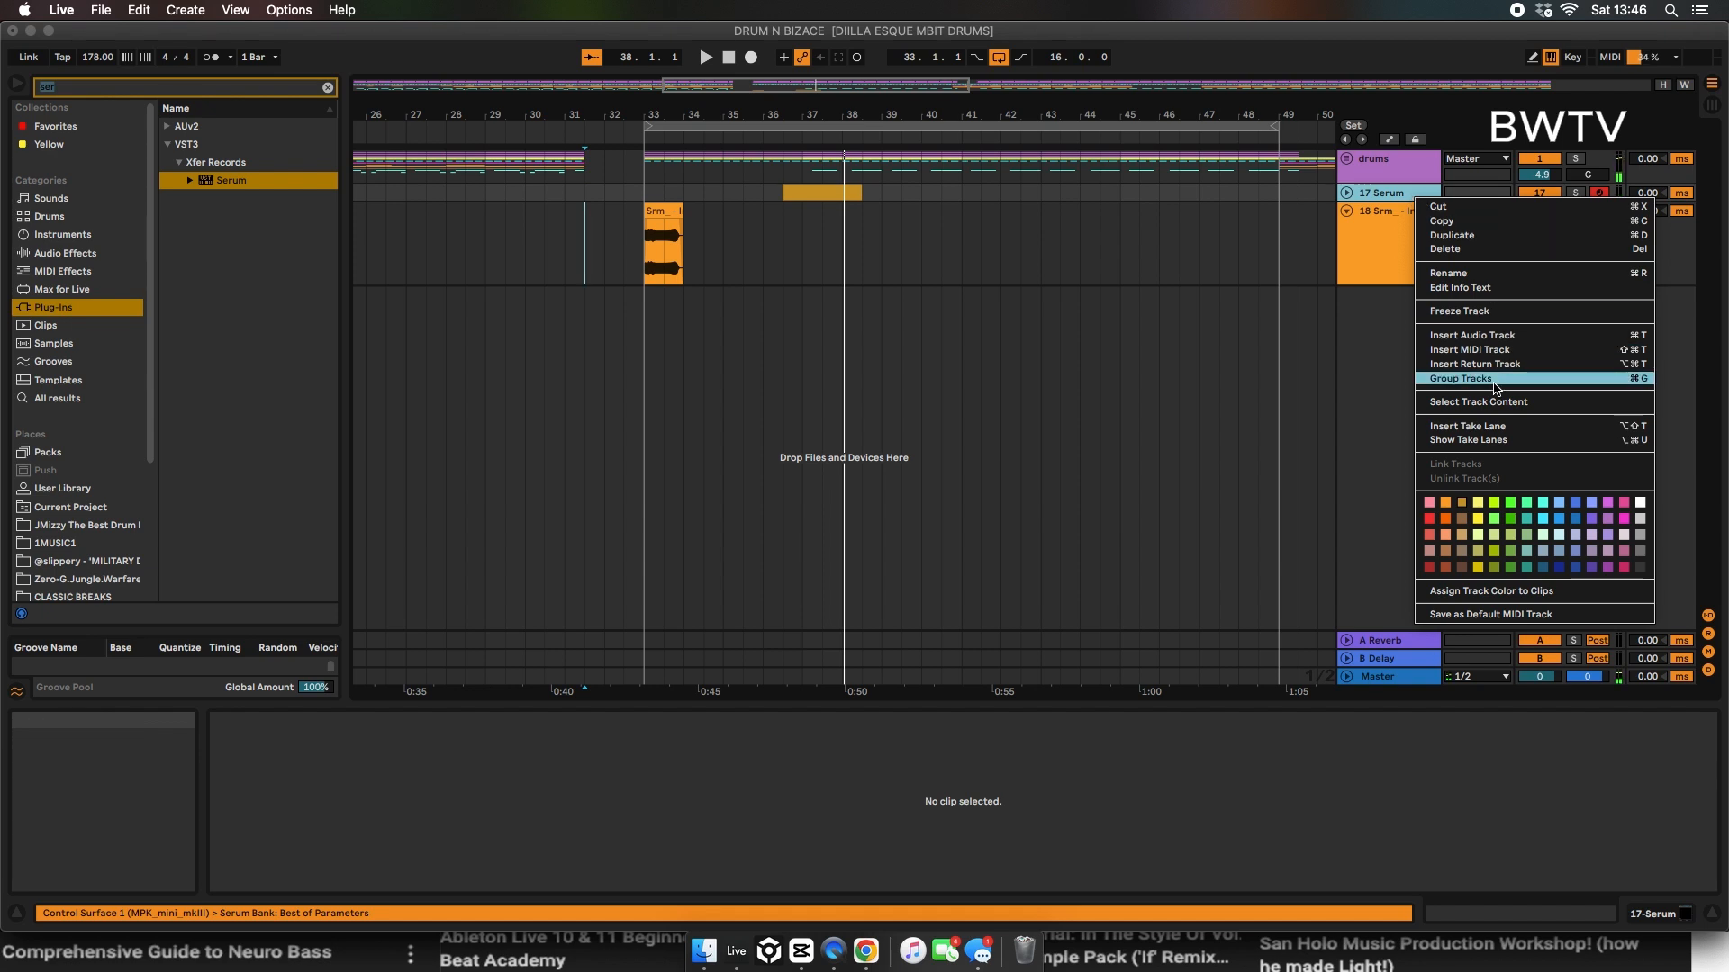
click(1468, 315)
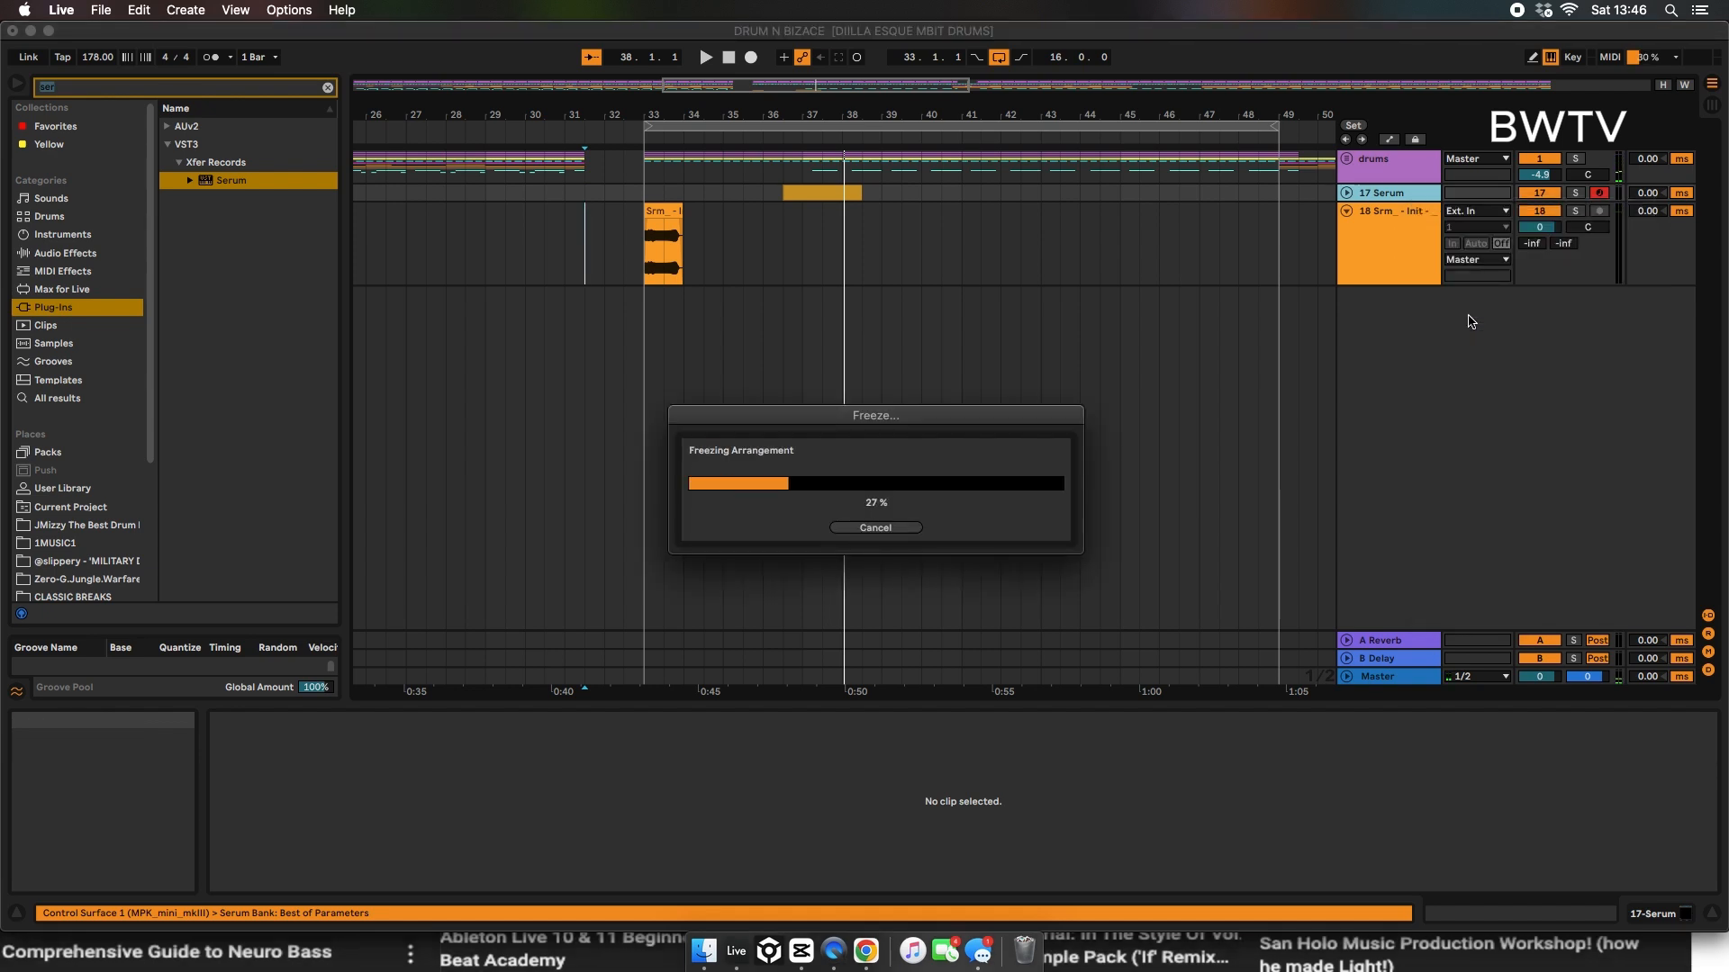
right_click(1386, 191)
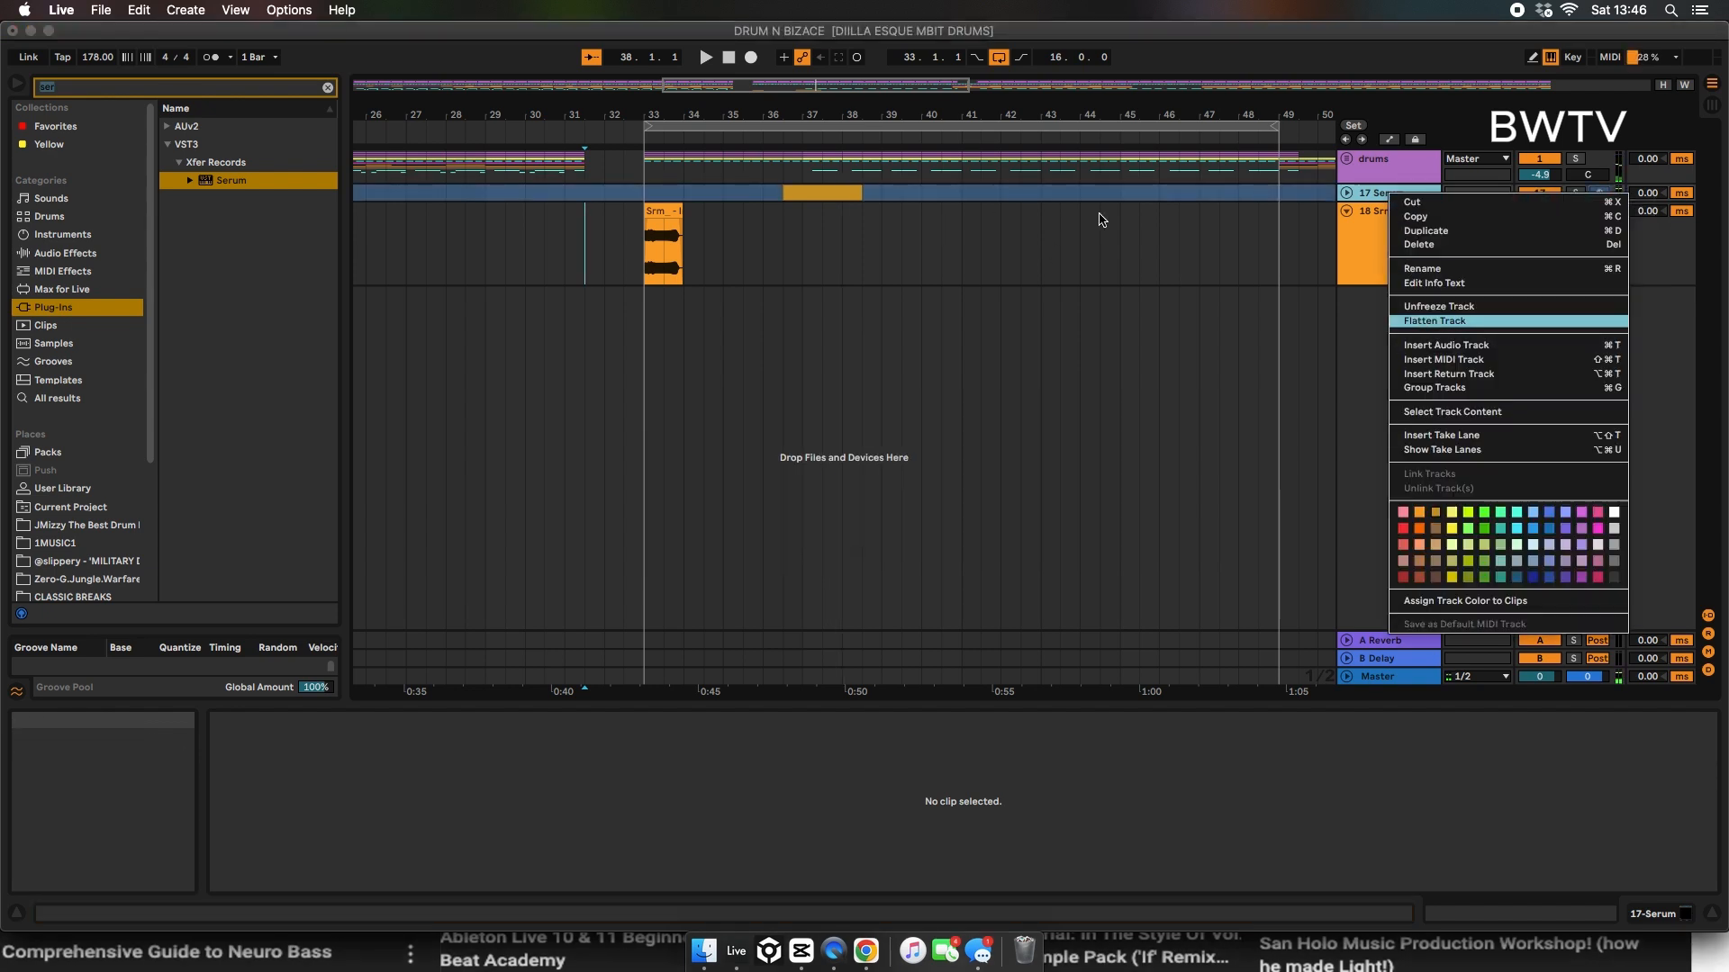
click(1346, 193)
Step: Set the track delay to 3.00 ms on track 18 and 7.00 ms on the Serum track while playing from bar 33
drag(802, 251, 761, 198)
key(space)
click(712, 228)
drag(1660, 278, 1660, 269)
key(space)
drag(1650, 196, 1651, 180)
key(space)
key(space)
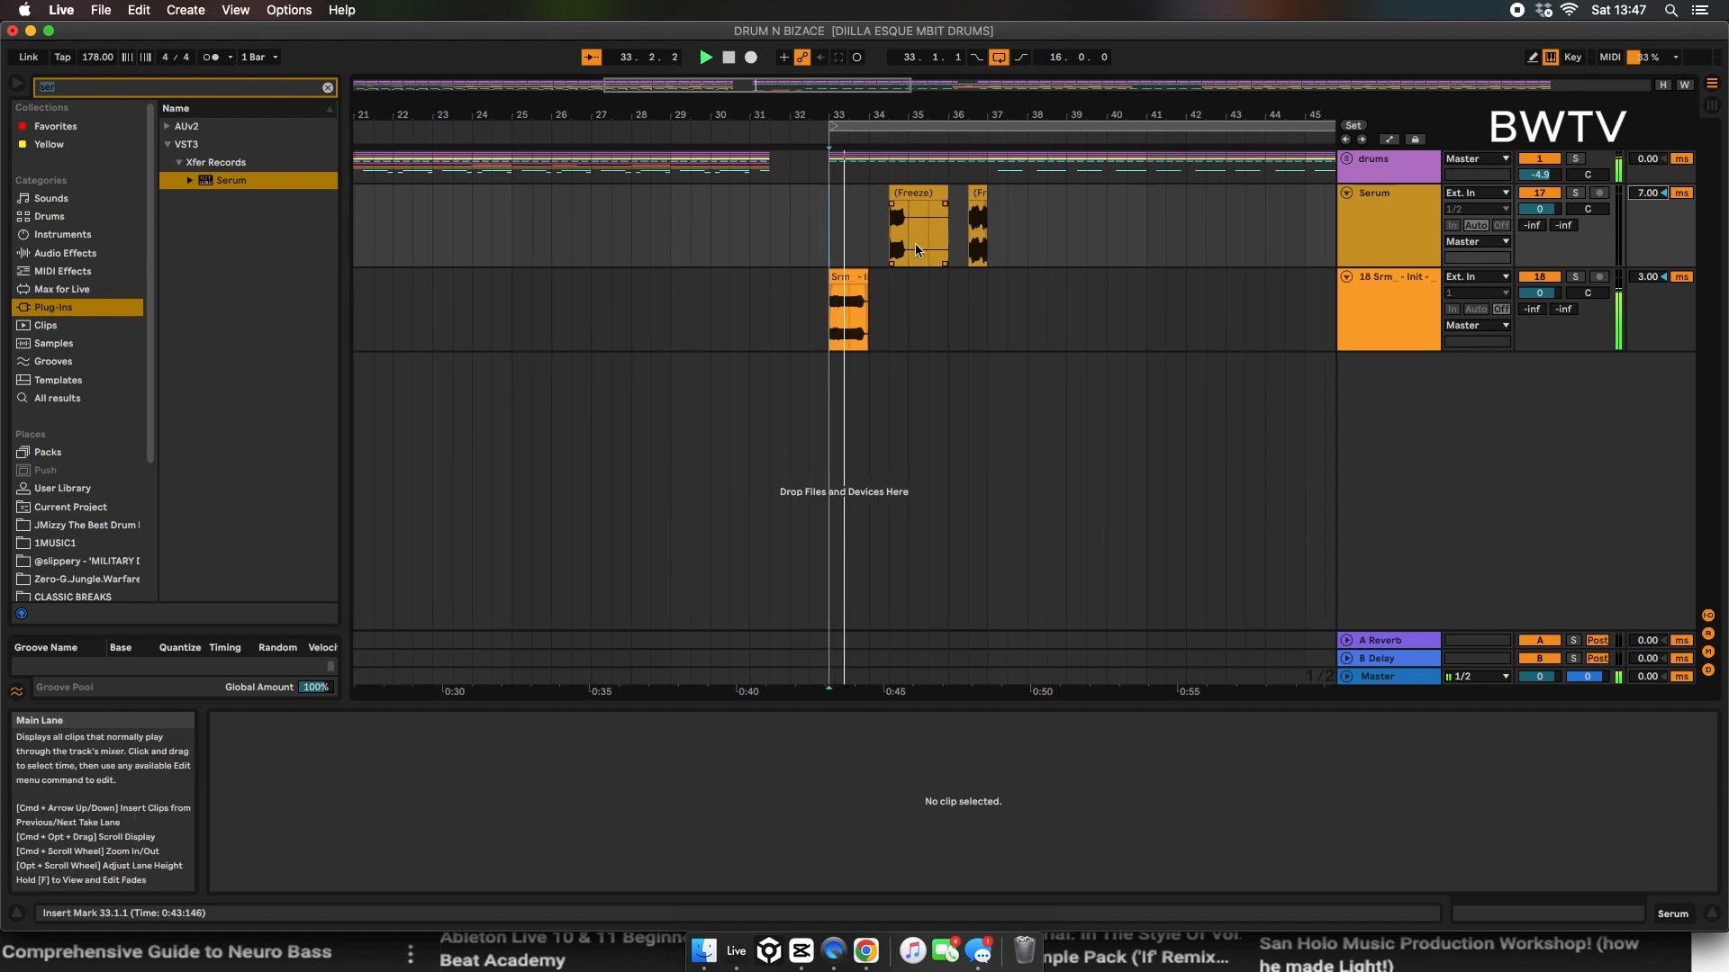
Step: Split the rendered audio clip at bar 33 on track 18, shift its second part later, and audition the gap
click(826, 272)
key(super+e)
drag(808, 114, 807, 175)
drag(871, 278, 886, 283)
click(855, 302)
key(space)
click(730, 279)
key(space)
key(space)
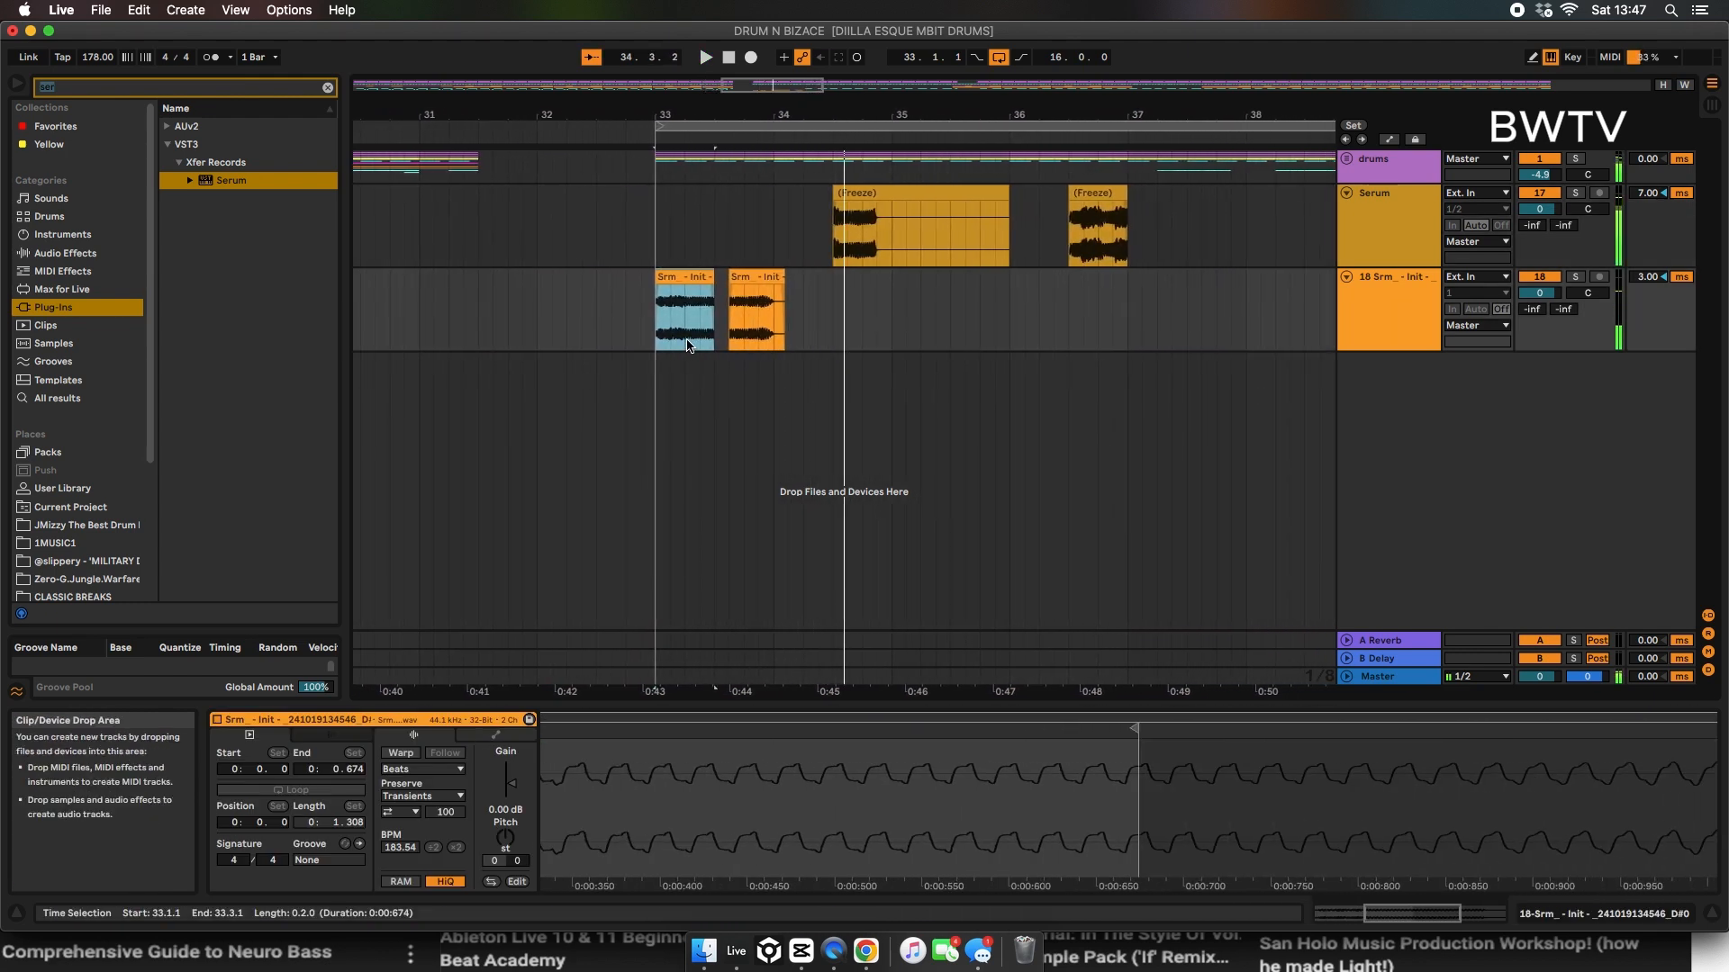
Step: Shorten the first slice on track 18 so its sample ends at 0.506 s, and play it back
drag(713, 278, 747, 279)
click(676, 279)
key(space)
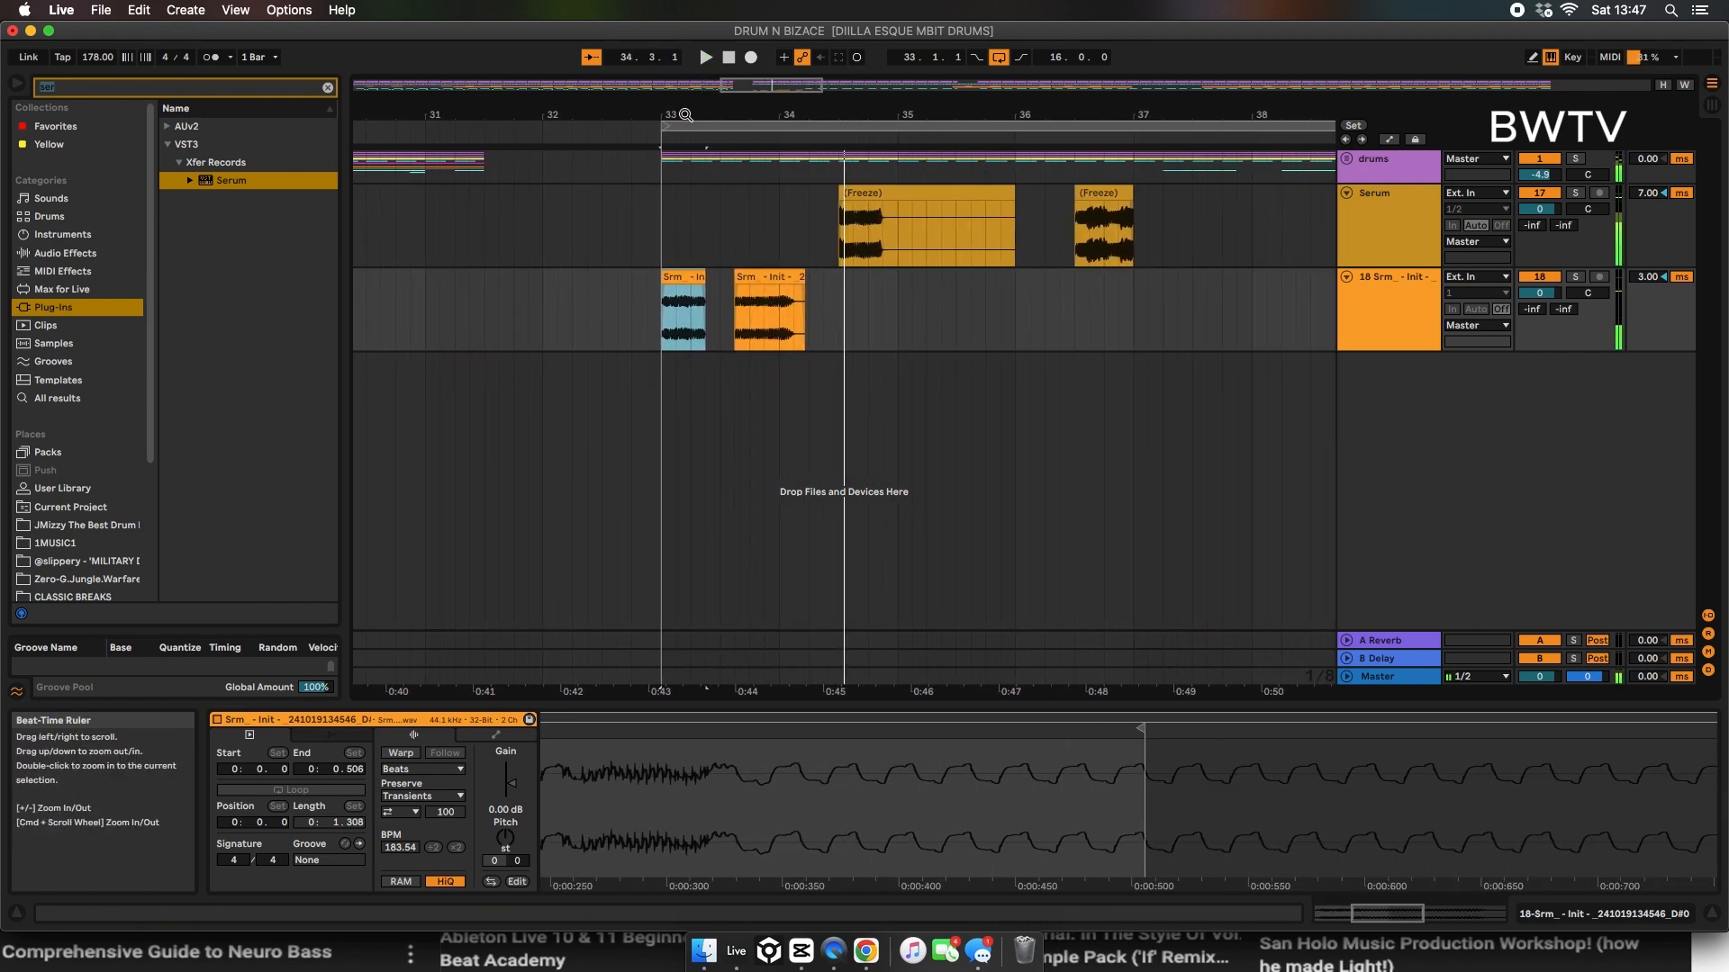
drag(686, 113, 814, 362)
key(space)
key(space)
Step: Reposition and trim the second slice to start at 33.4.1 with its sample start at 0.337 s
key(space)
drag(812, 280, 741, 281)
drag(979, 279, 901, 275)
key(space)
key(space)
drag(579, 277, 824, 280)
key(space)
key(space)
key(space)
drag(795, 114, 720, 36)
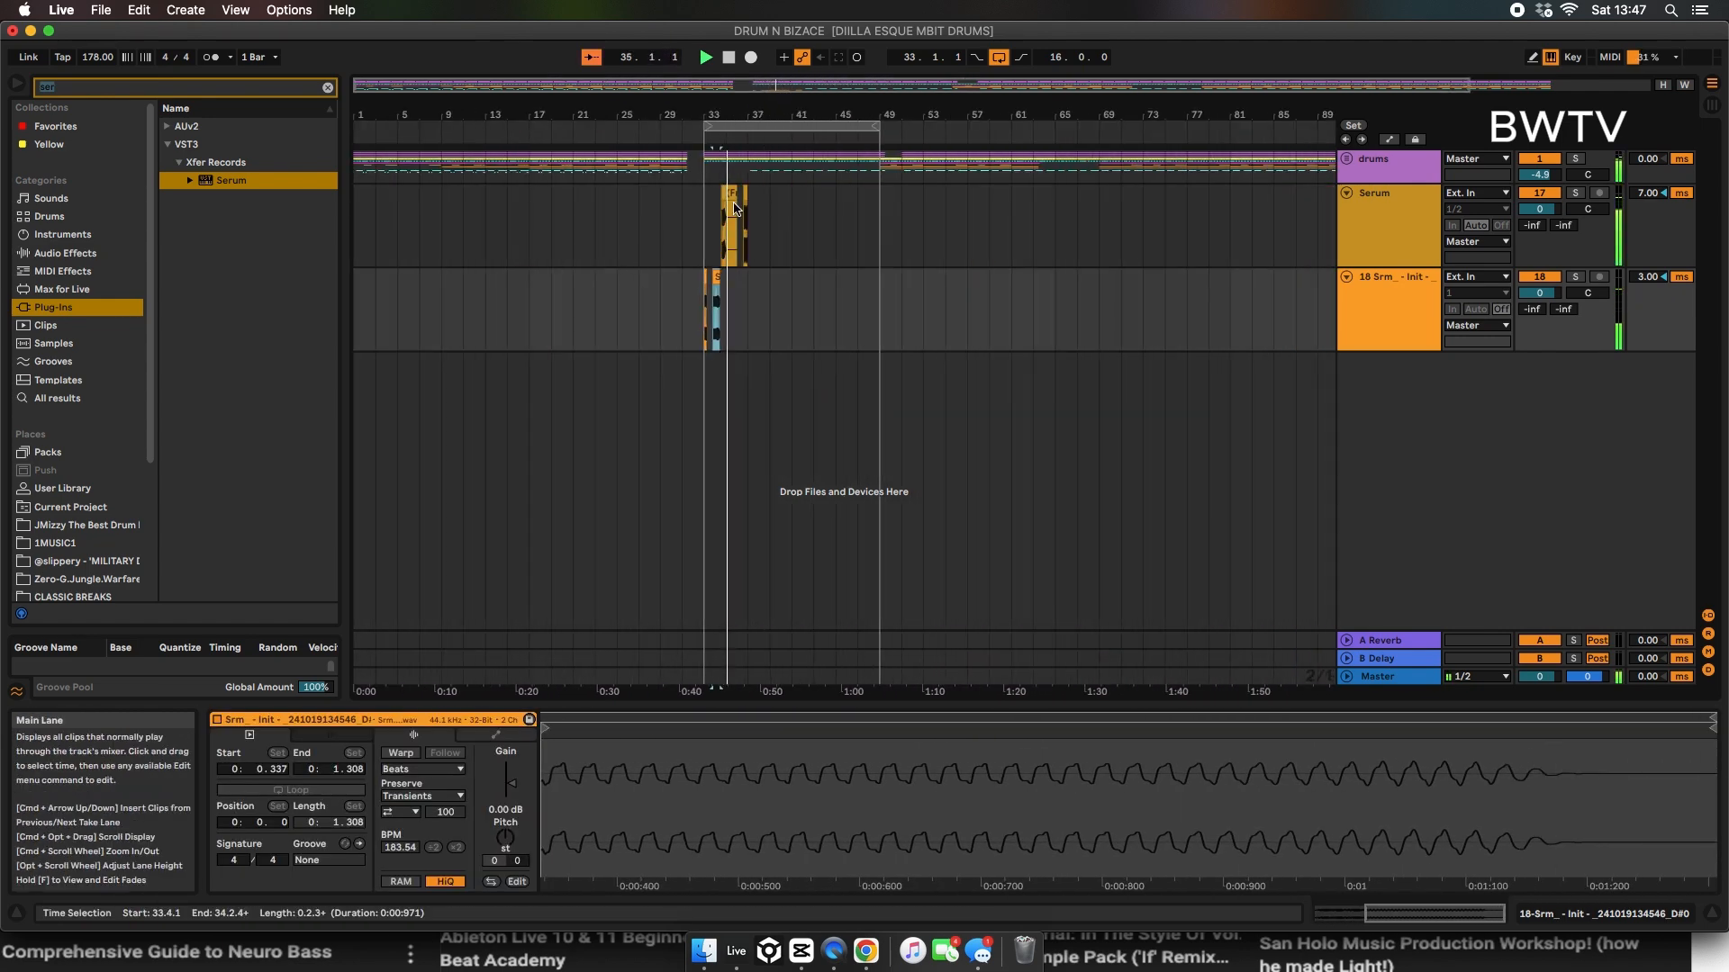
key(z)
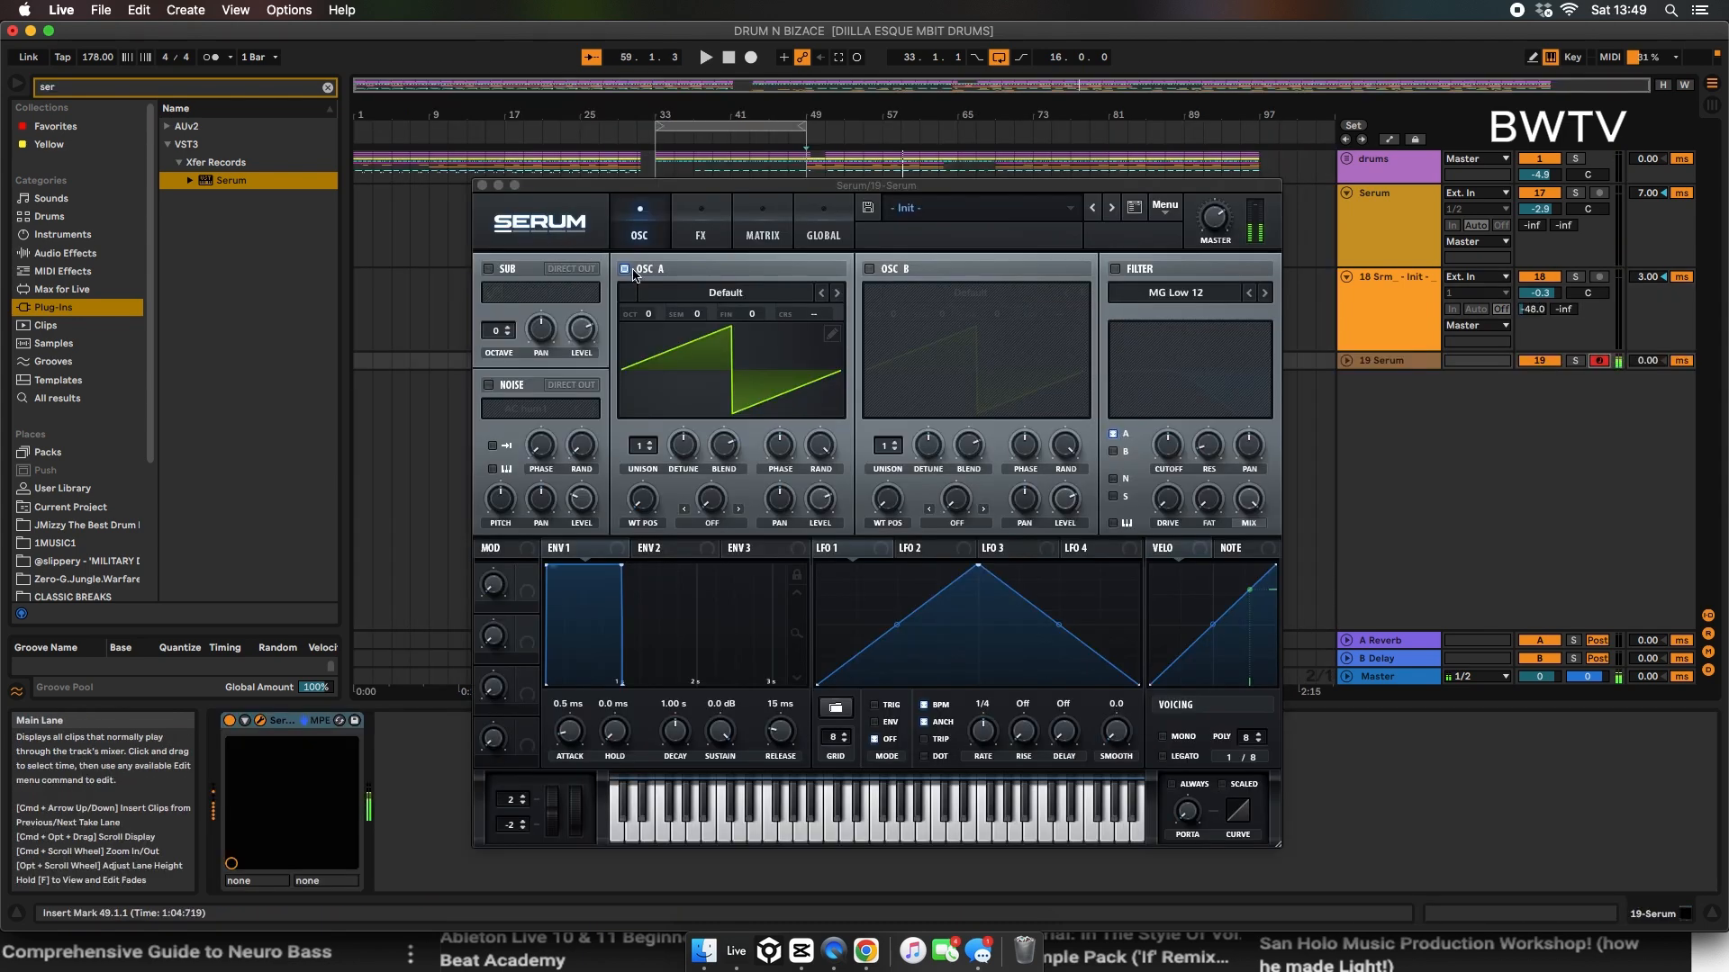
Step: Load the Analog_BD_Sin wavetable into OSC A of the new Serum and set ENV 1 to 12 ms attack and 226 ms release
click(697, 297)
mouse_move(707, 310)
click(870, 281)
drag(779, 747, 627, 746)
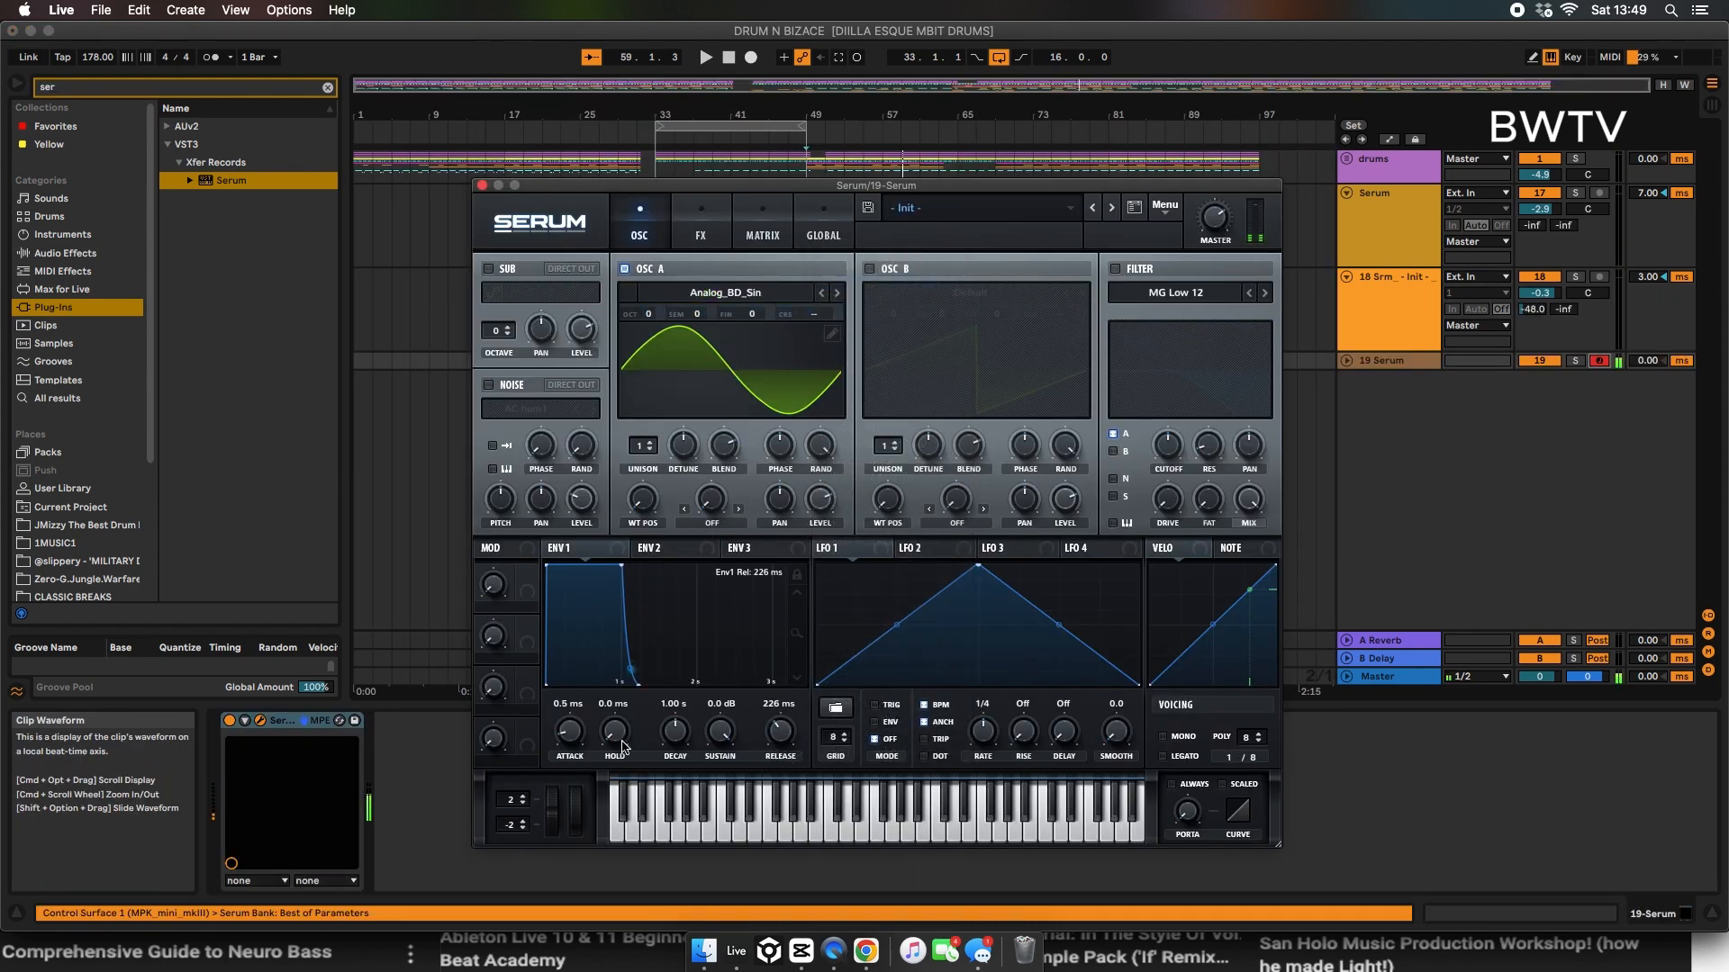
Step: Reshape LFO 1 with a lower, earlier peak, an added point beside it and a curved fall to zero
drag(980, 569, 906, 623)
drag(860, 656, 858, 666)
drag(1023, 653, 1029, 687)
double_click(956, 632)
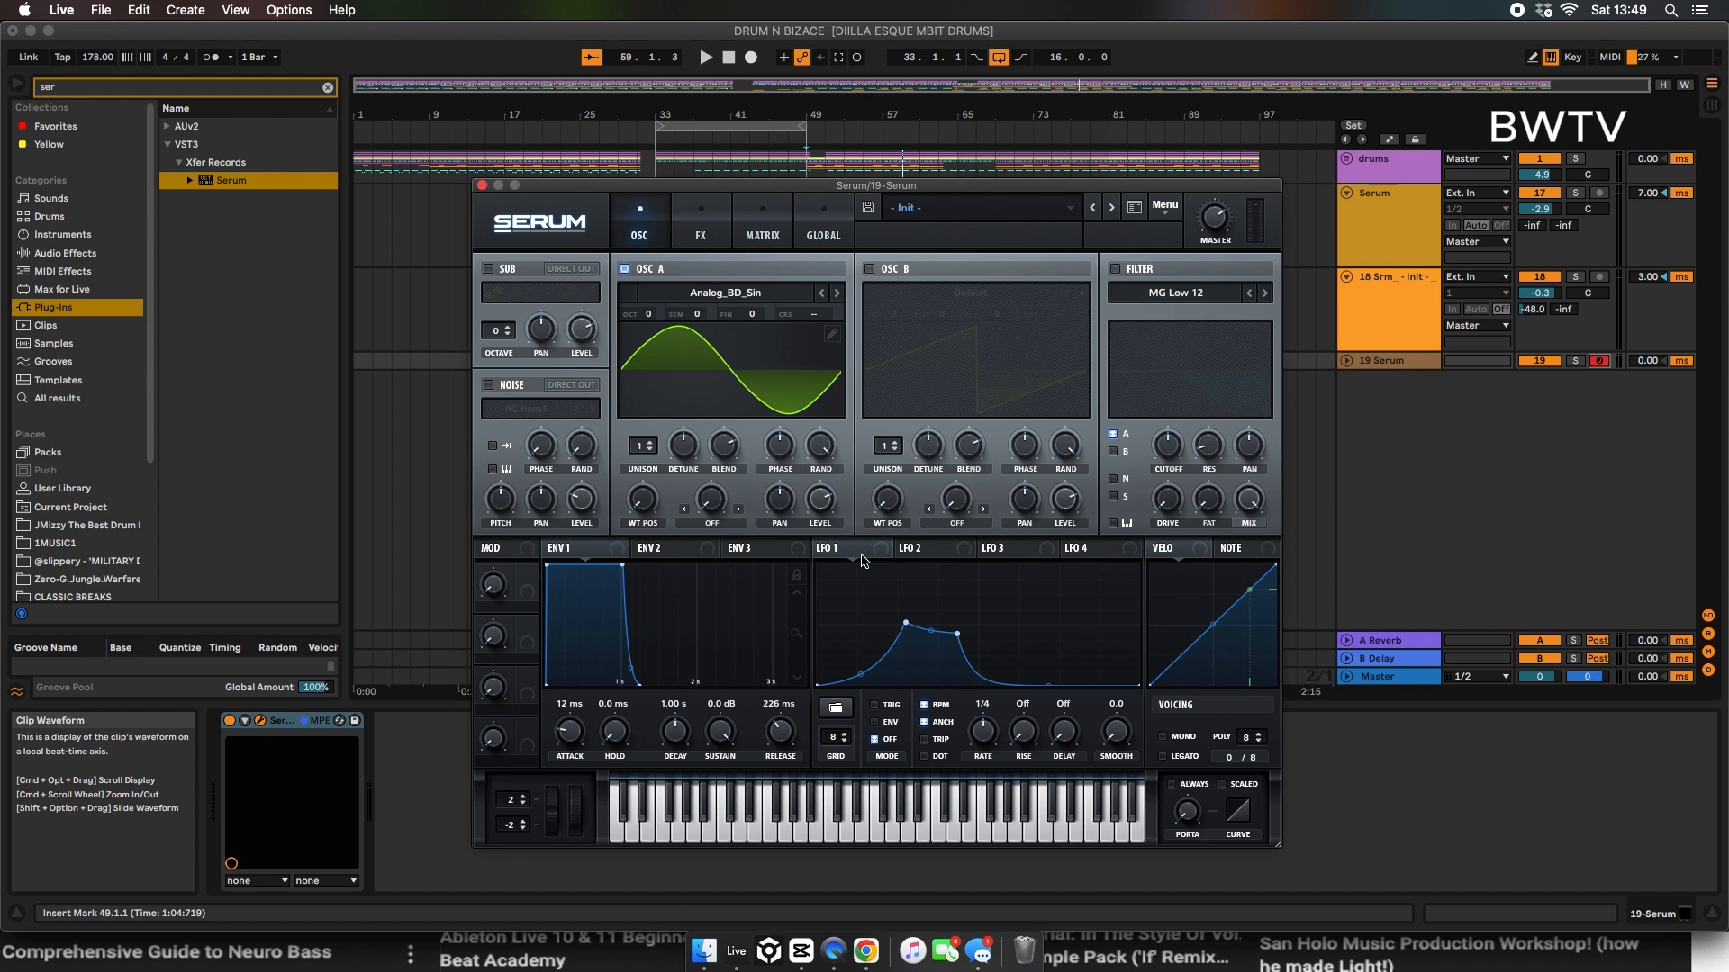
Step: Route LFO 1 to Mast.Tun in the modulation matrix with a small positive amount, with the LFO in ENV mode at bar rate
click(762, 223)
drag(871, 551, 519, 305)
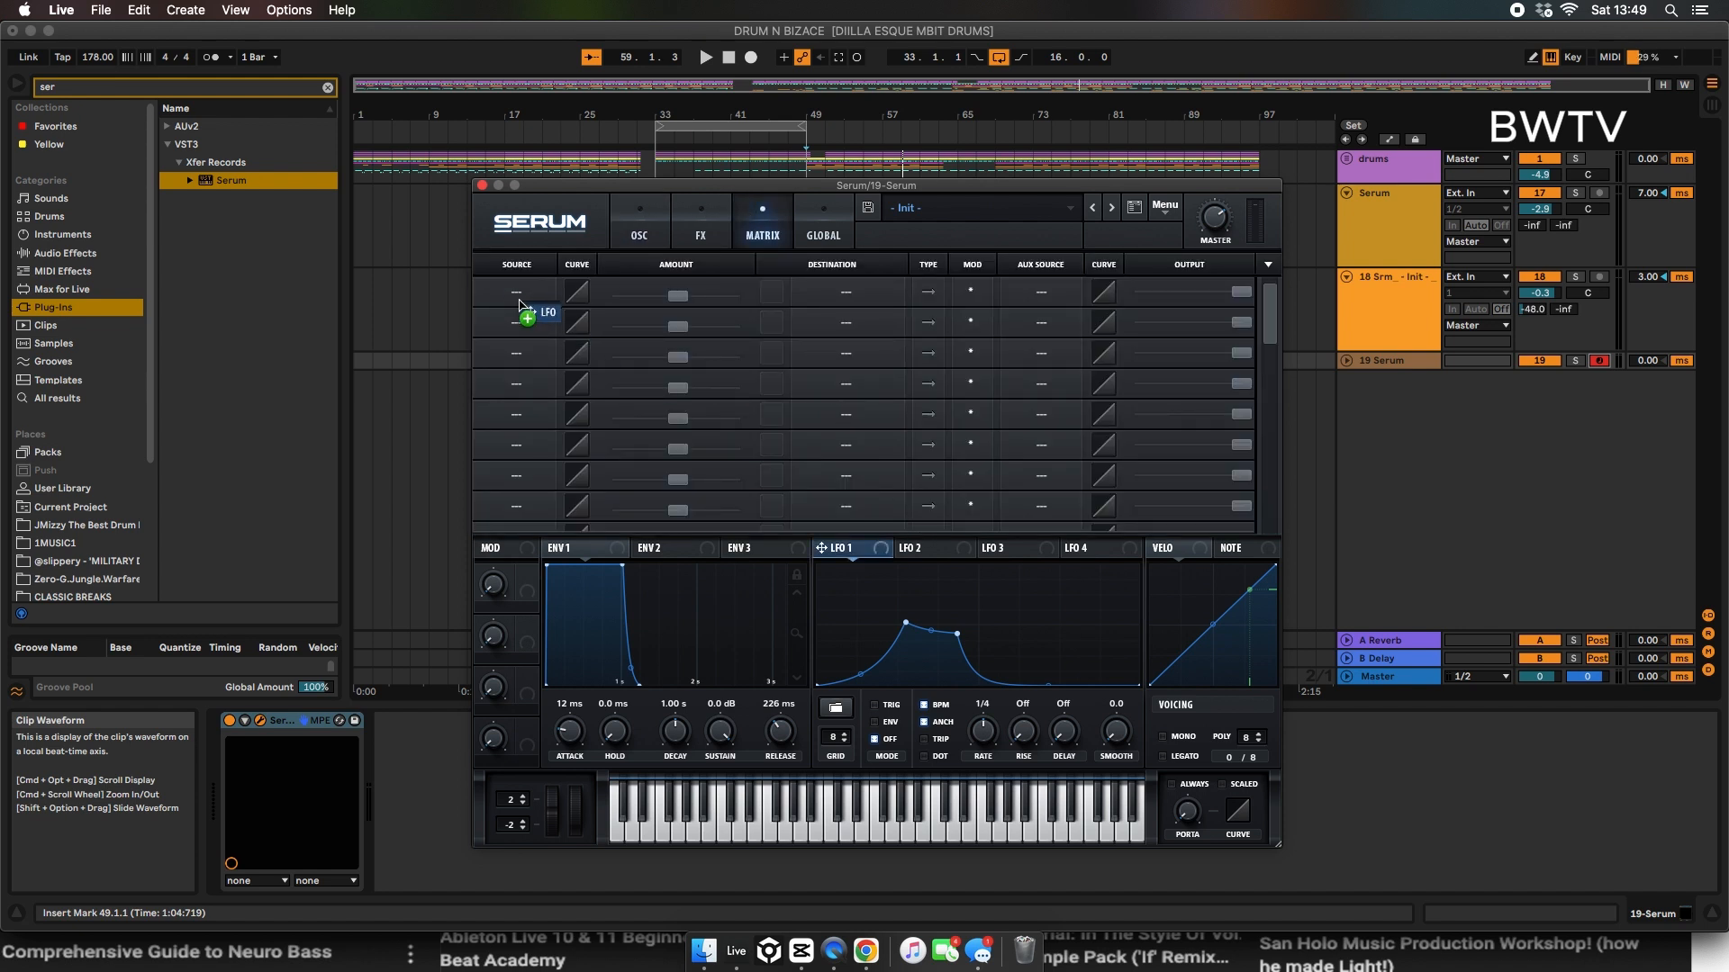
drag(674, 292, 678, 291)
key(space)
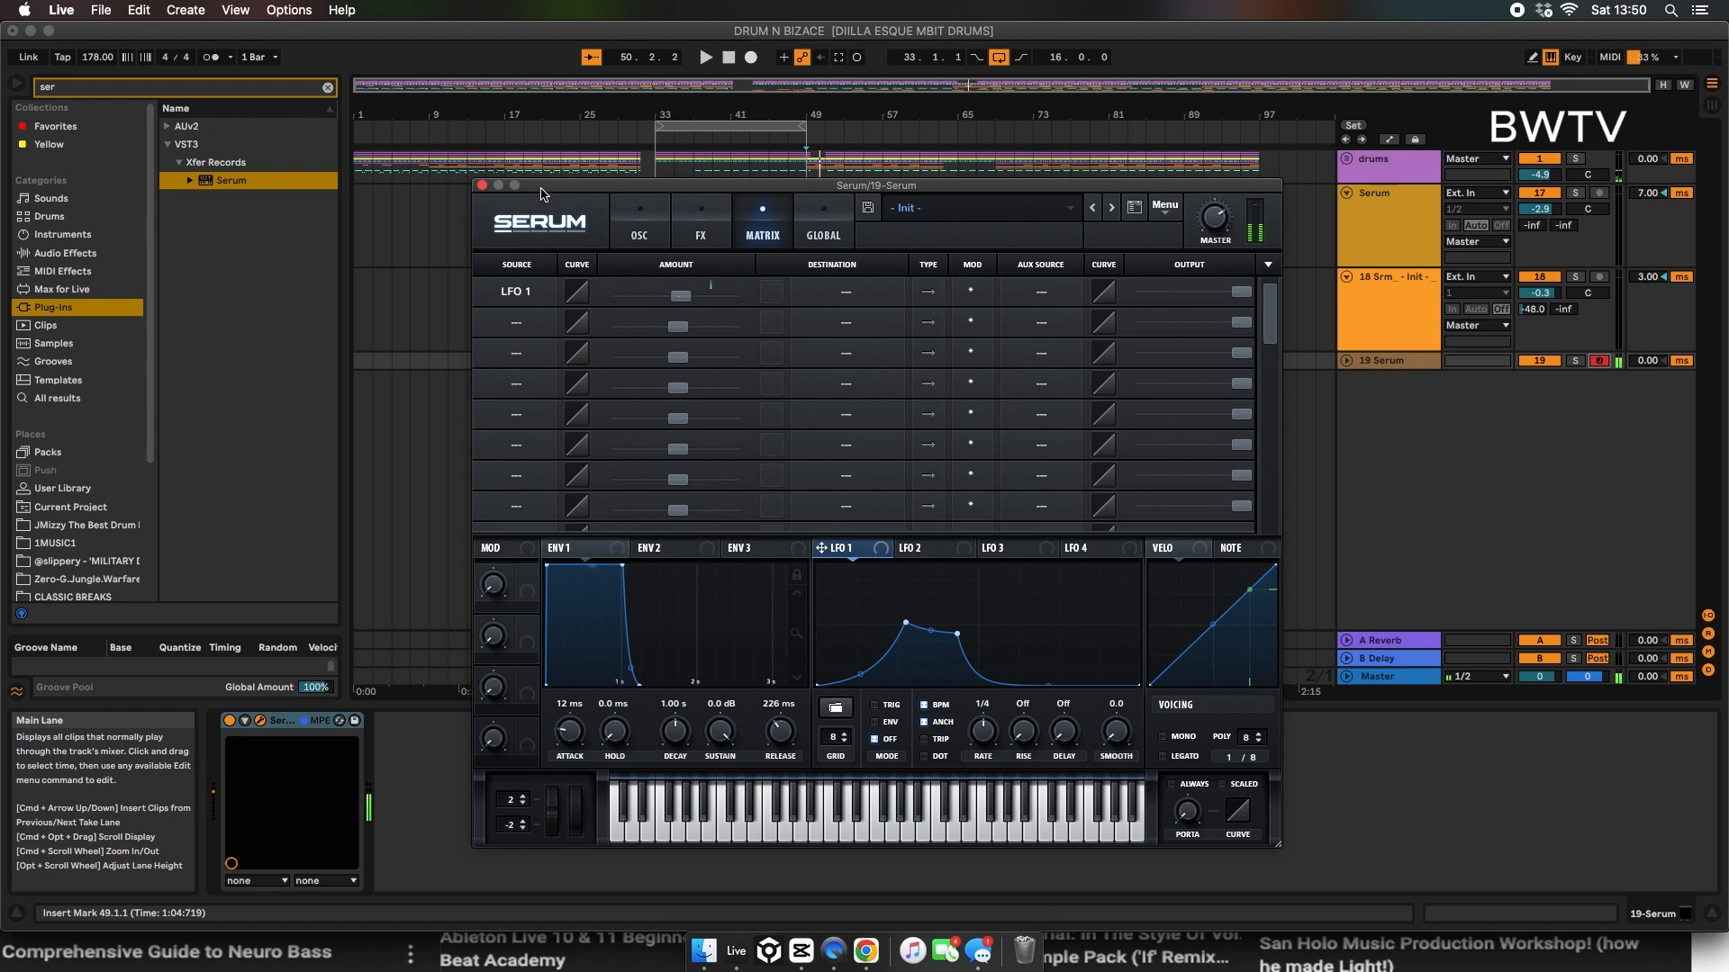
click(833, 303)
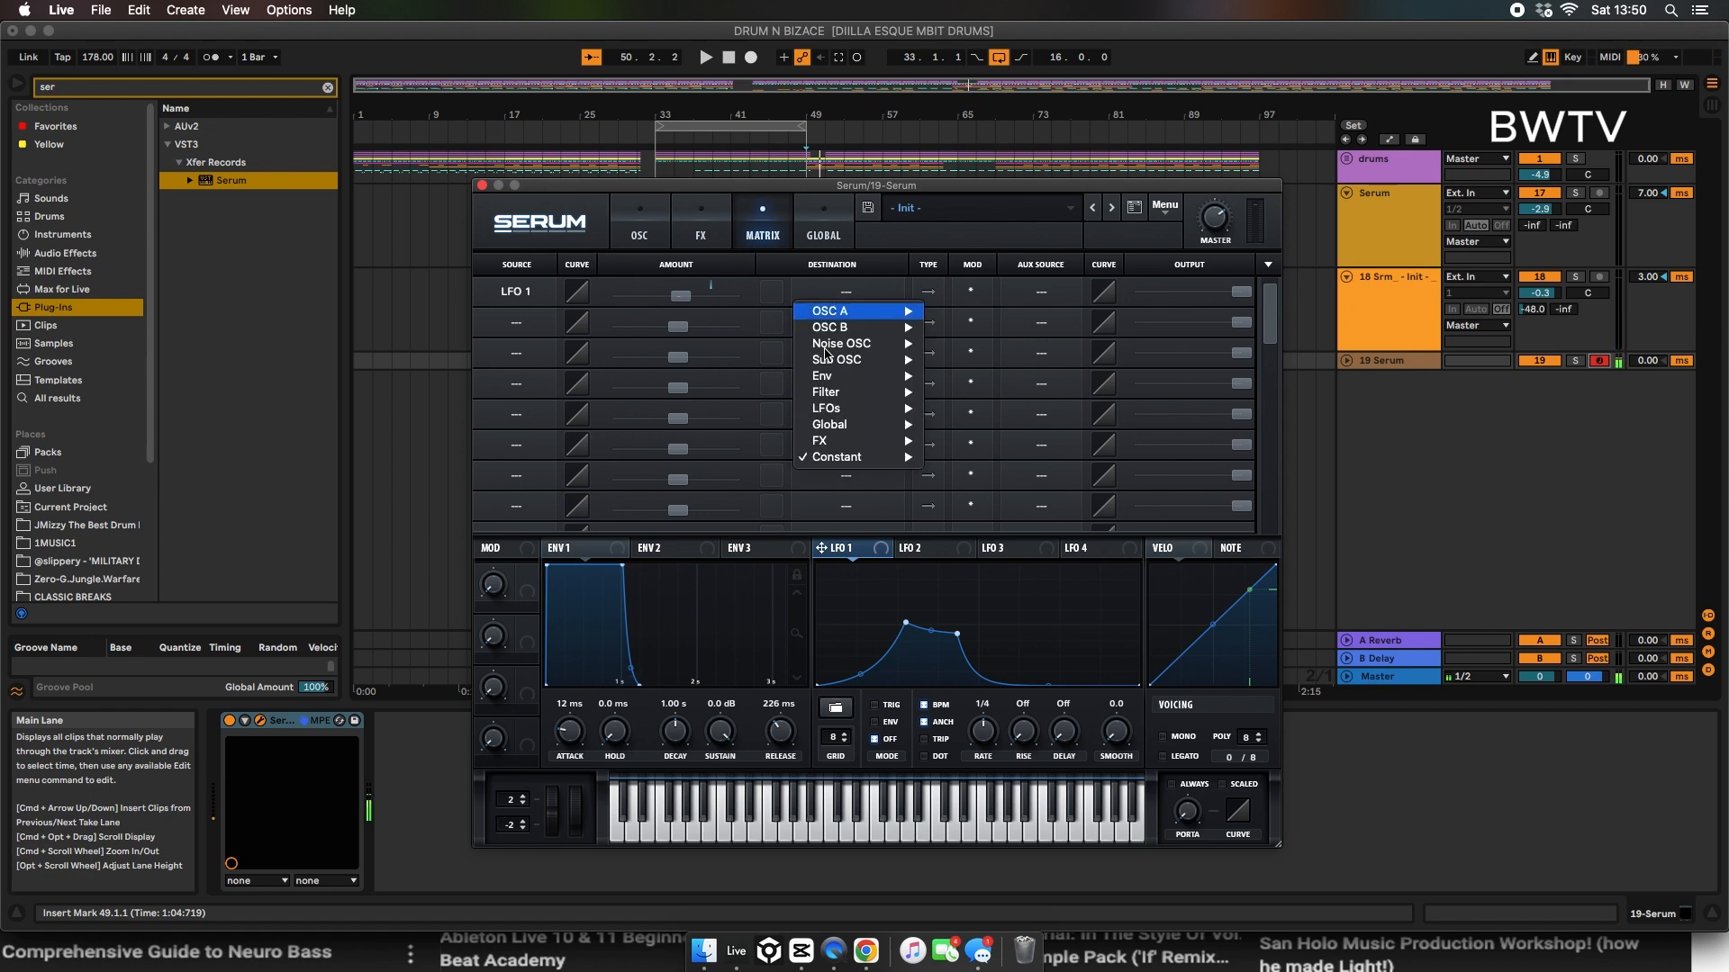
mouse_move(901, 442)
click(963, 441)
drag(670, 303, 682, 300)
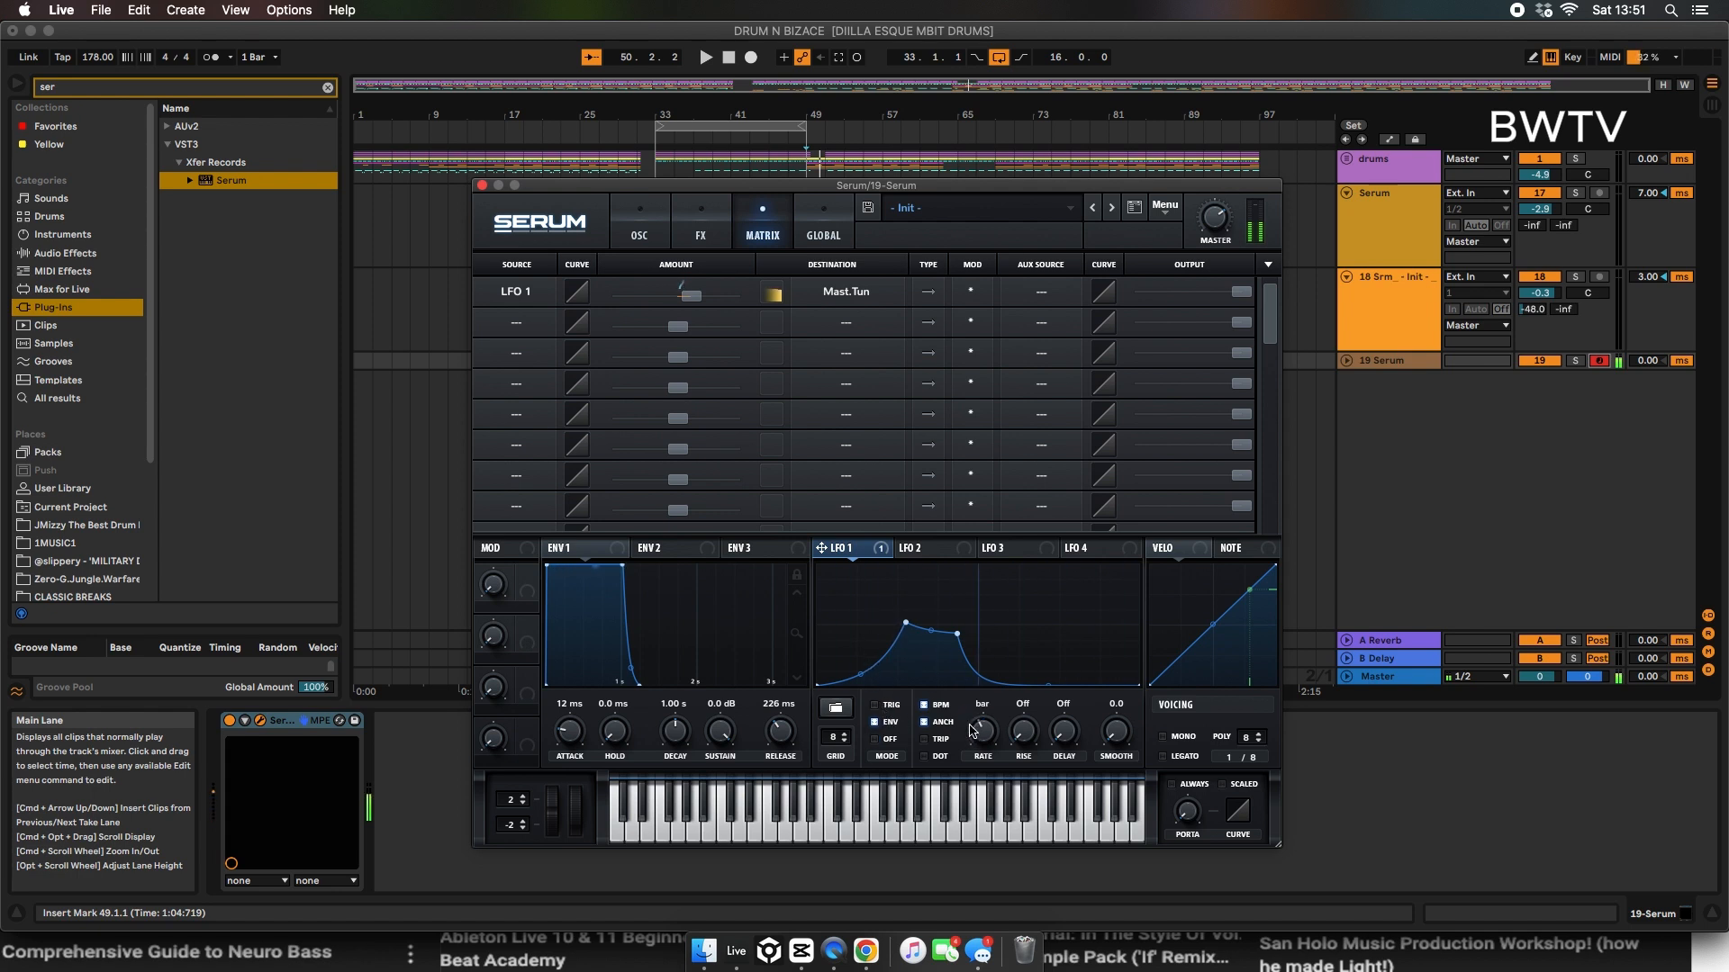
Step: Redraw LFO 1 as a quick curved decay from mid-level down to zero and enable mono voicing
drag(908, 627, 859, 599)
drag(957, 635, 893, 655)
drag(856, 599, 890, 675)
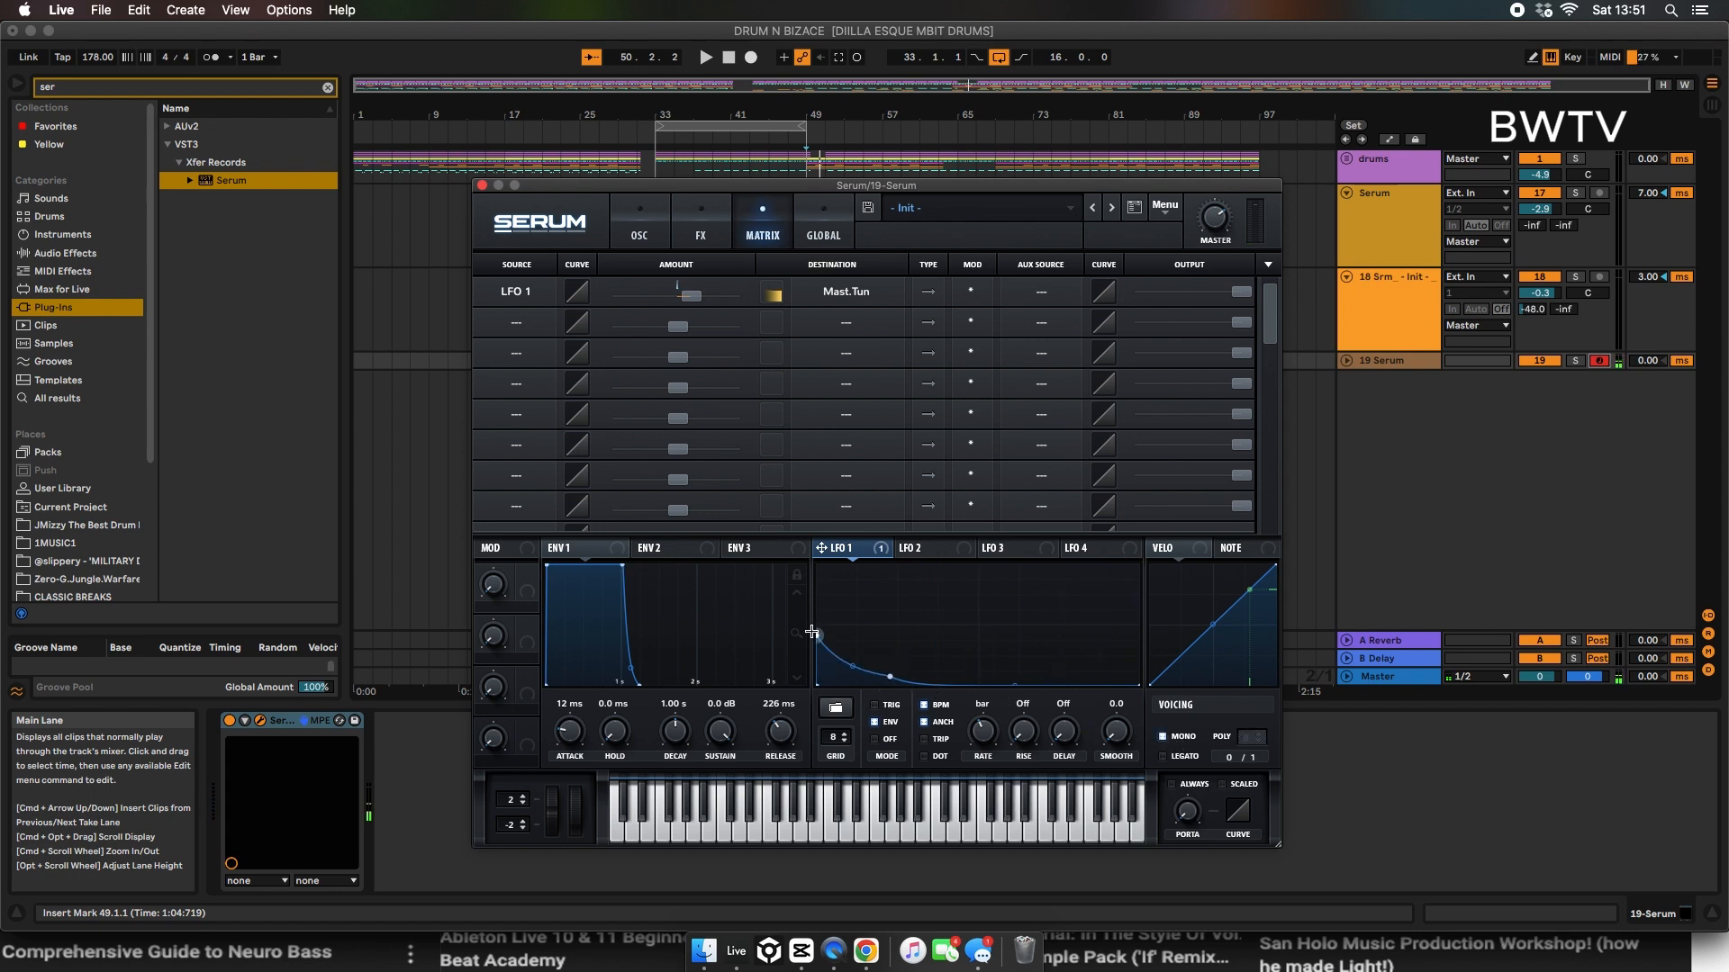
drag(887, 676, 885, 650)
drag(1011, 681, 1090, 710)
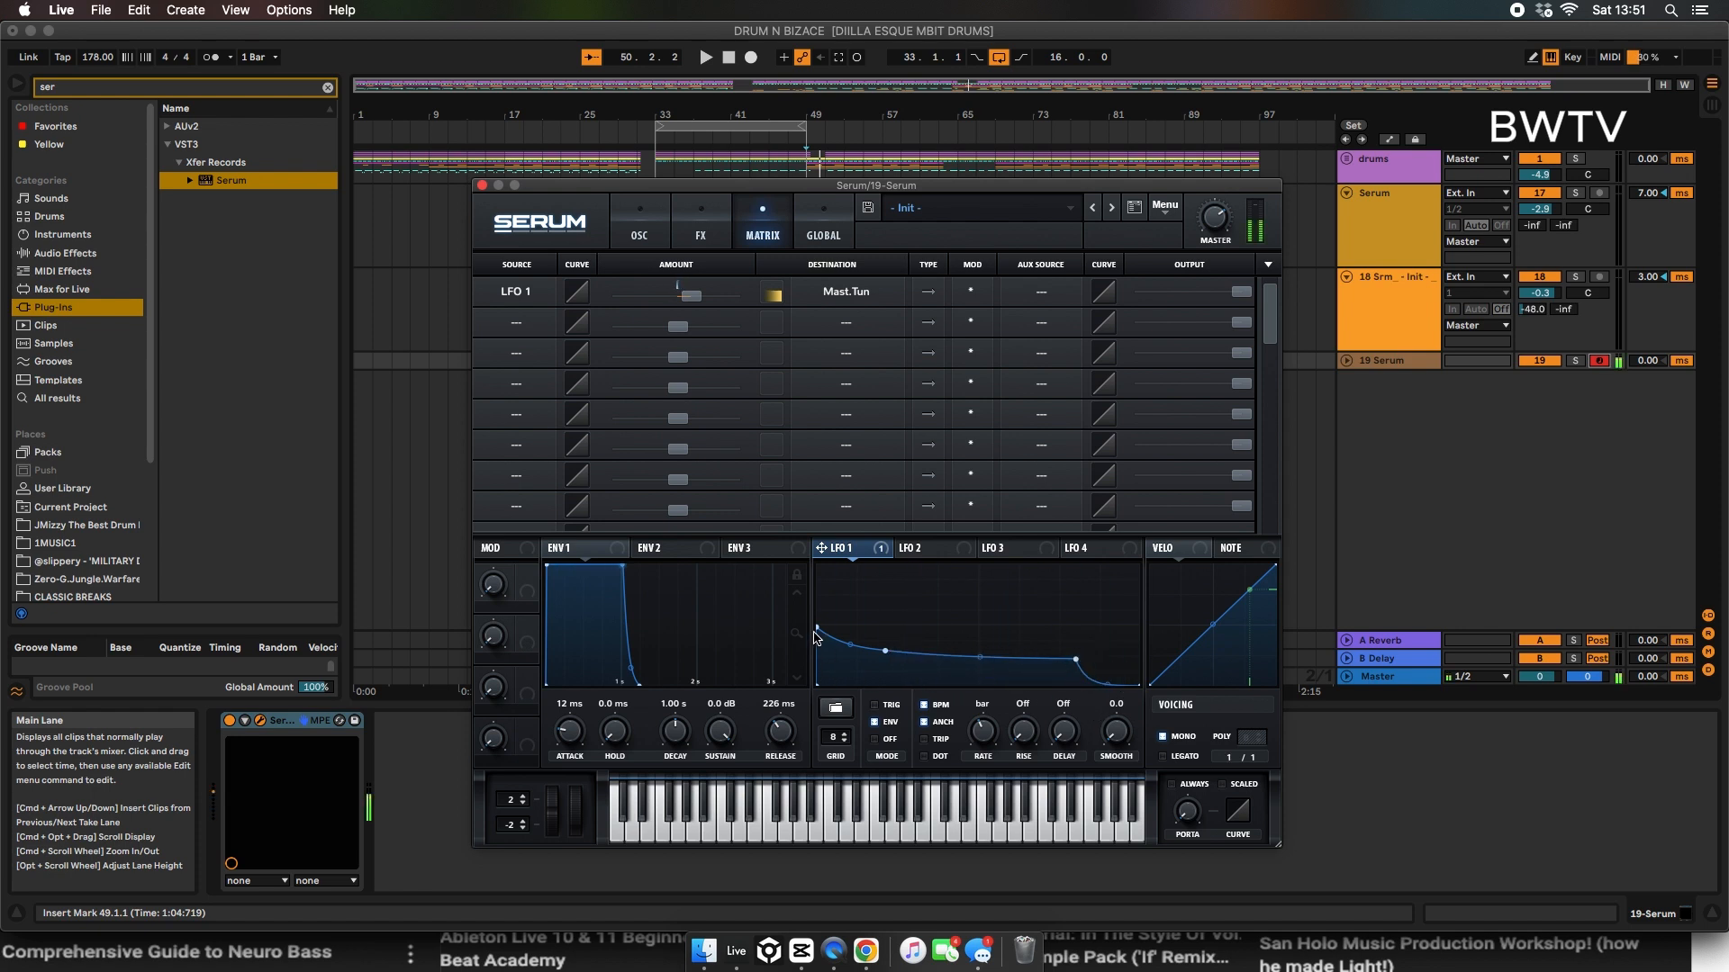
drag(887, 651, 885, 673)
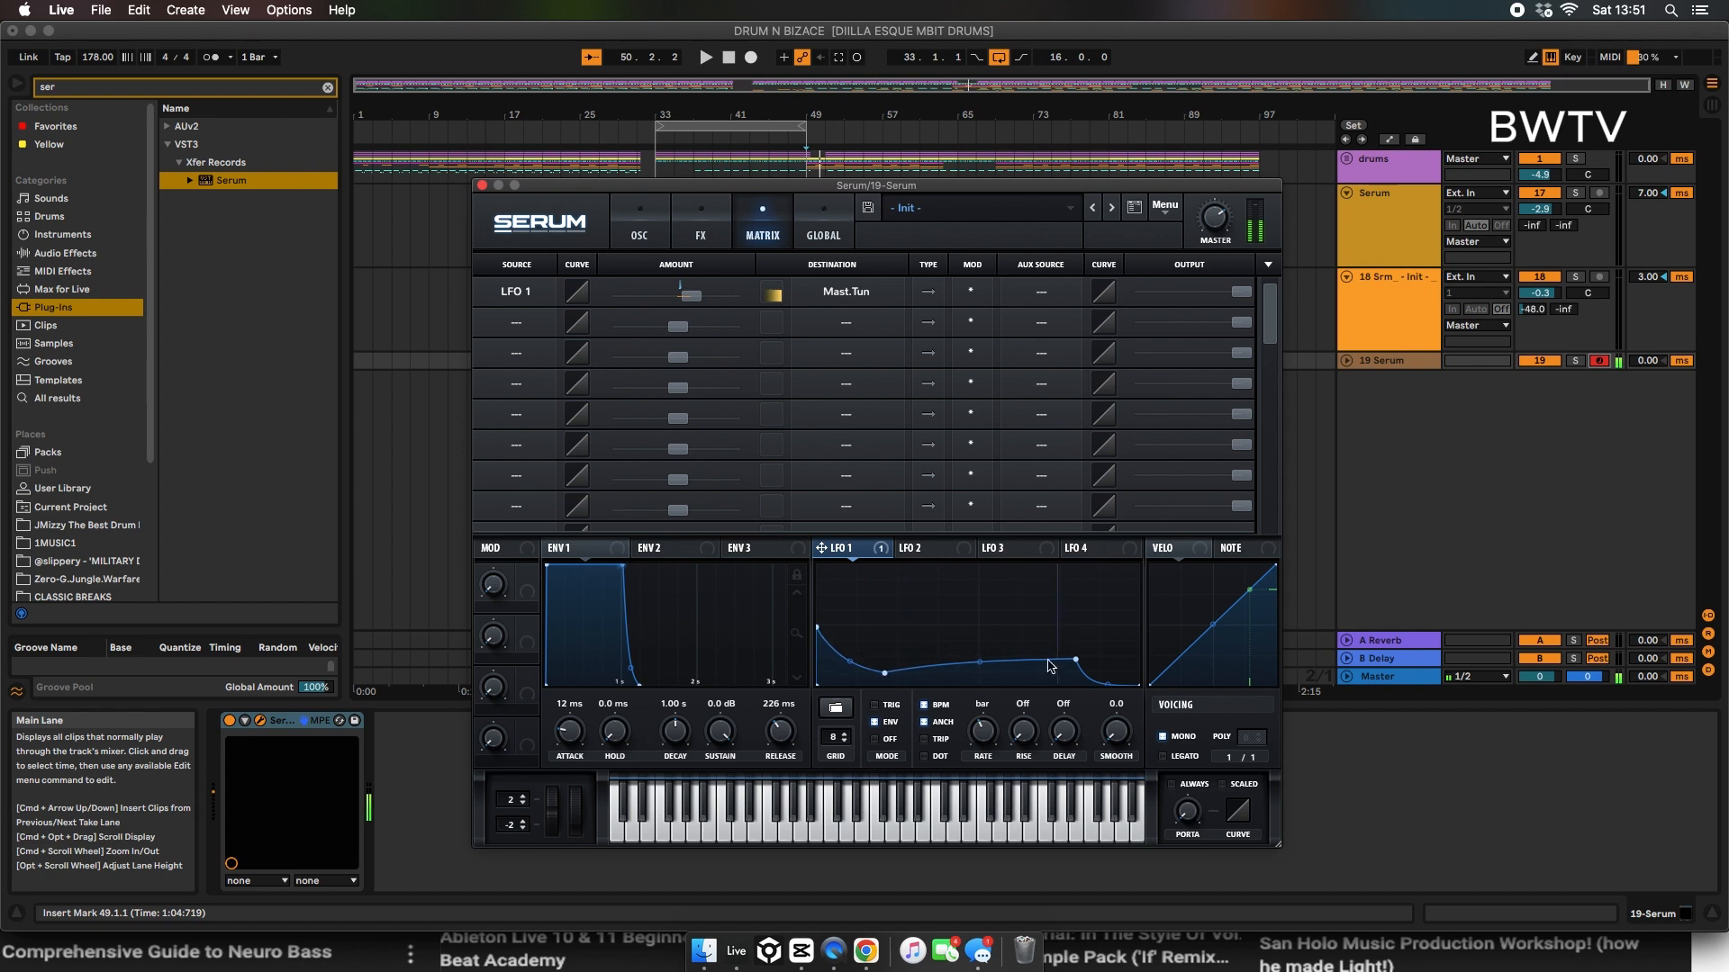
drag(1077, 659, 1073, 683)
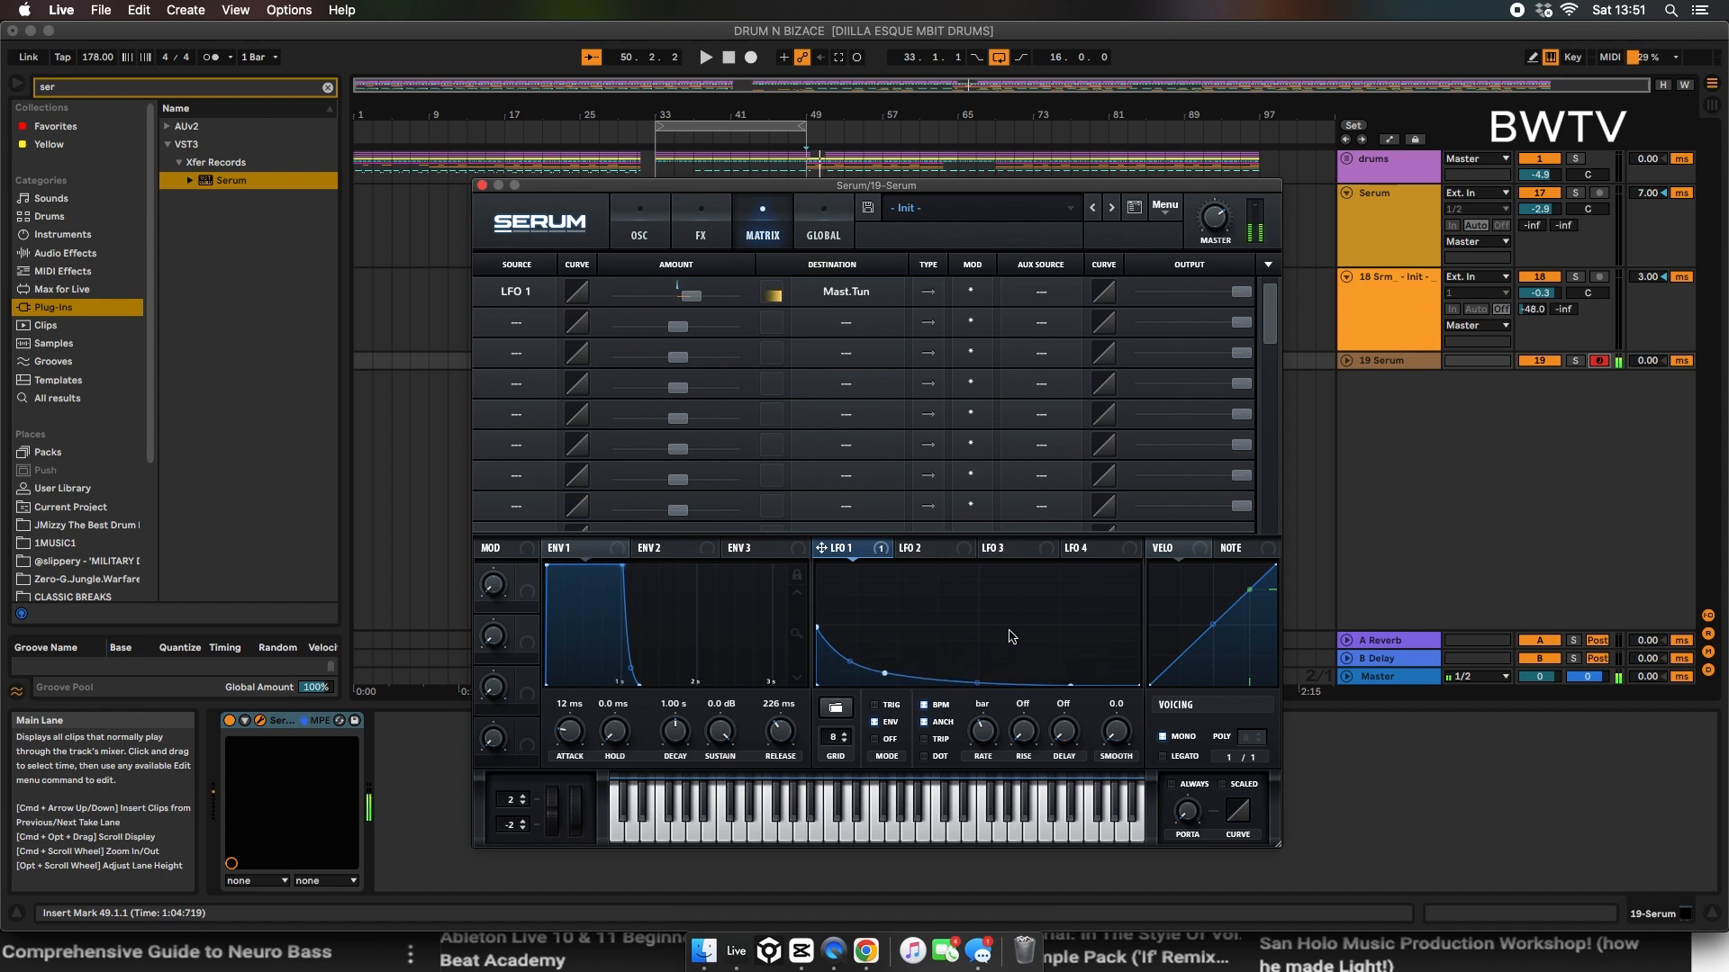
Step: Enable the Distortion effect with the Tube type and raise its drive
click(637, 225)
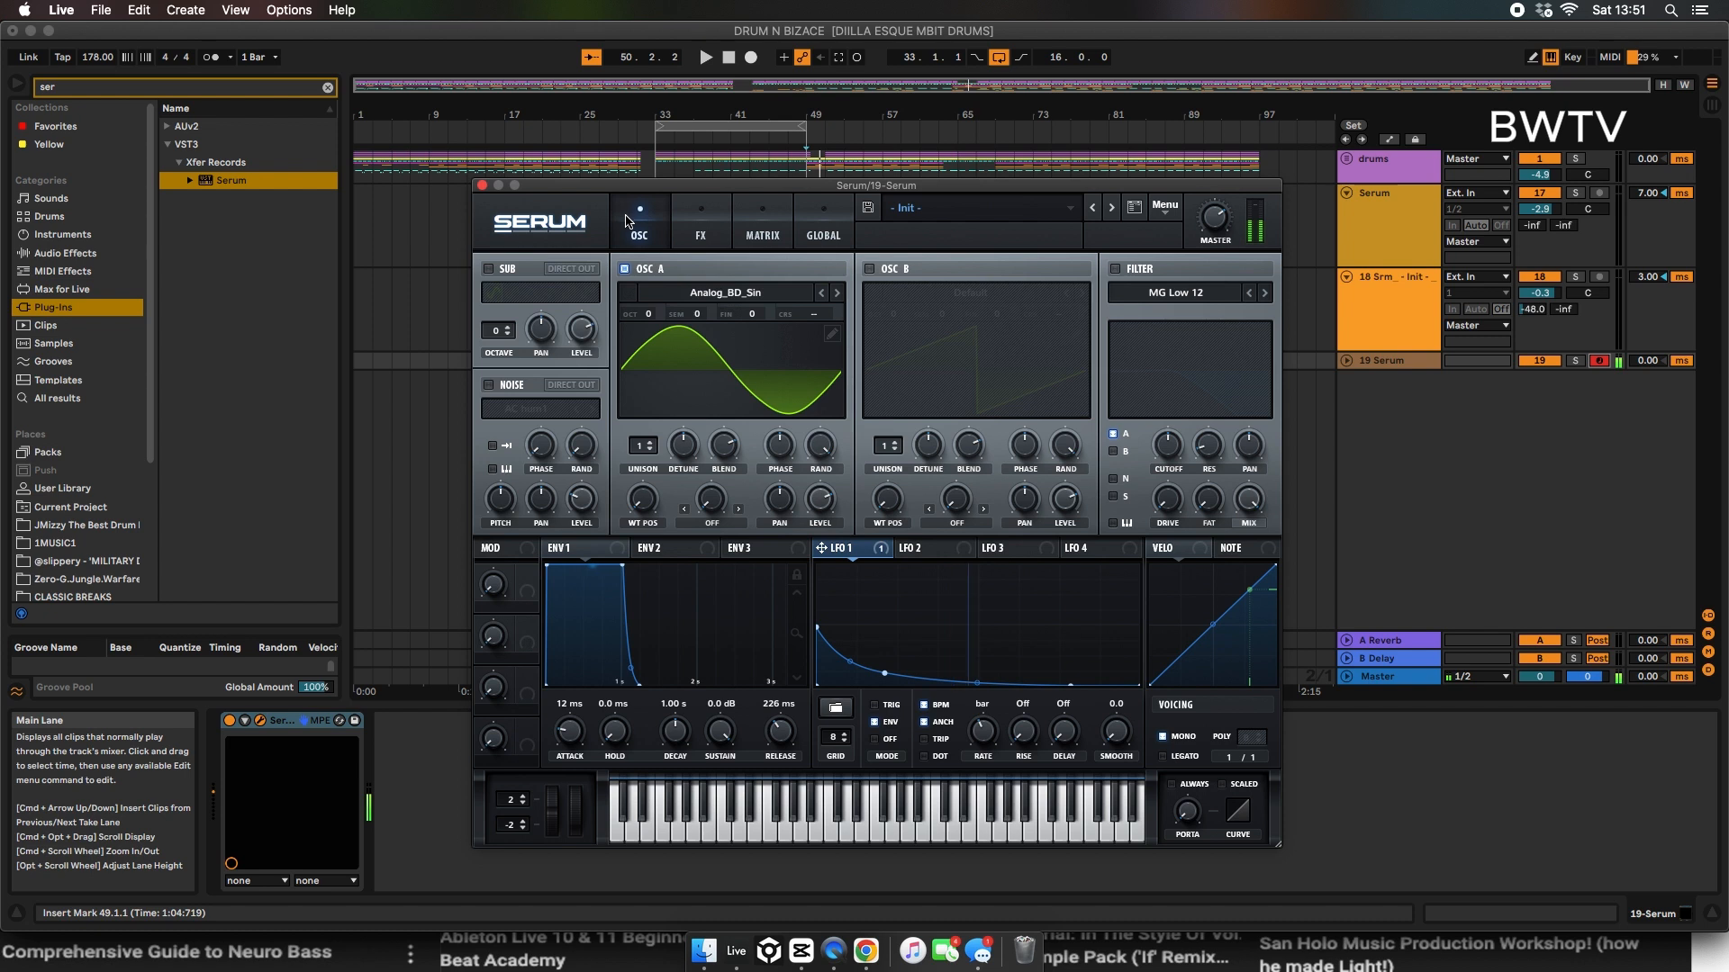
click(678, 298)
click(707, 227)
click(707, 227)
click(496, 300)
drag(1082, 289, 989, 208)
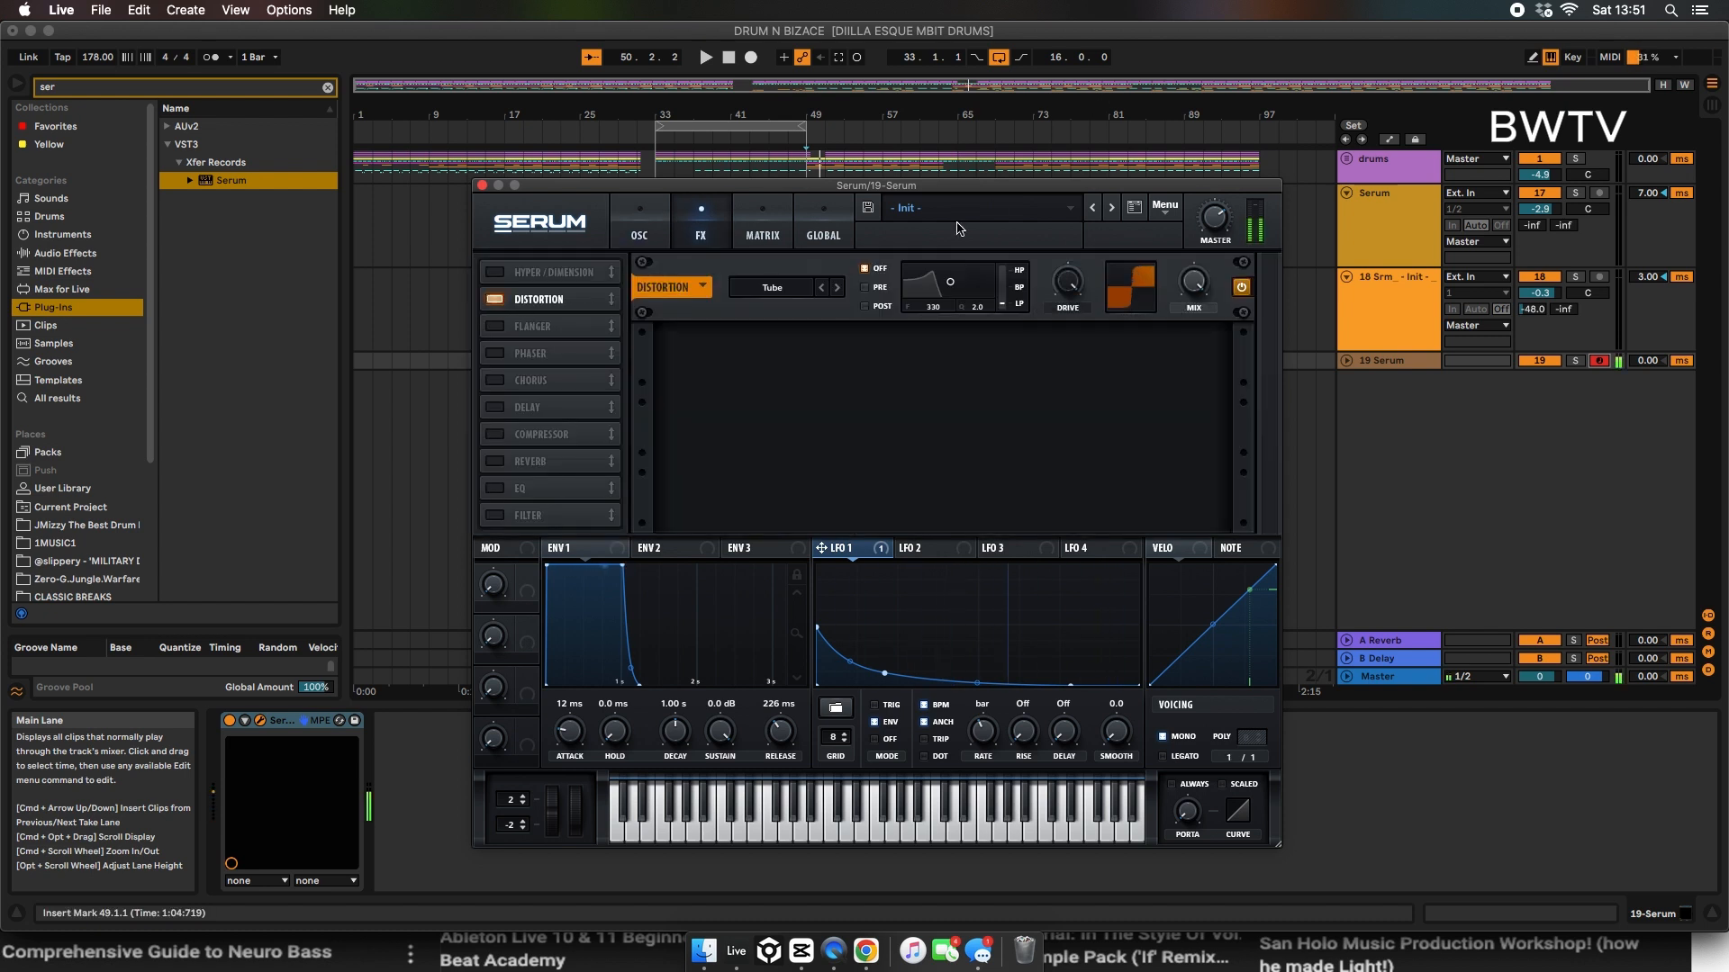
Step: Change the distortion type to Diode 2 and lower its drive
click(791, 298)
click(836, 288)
click(835, 288)
click(837, 289)
click(823, 288)
drag(1083, 286, 1060, 361)
Step: Enable the EQ with a high-band peak cut near 436 Hz and modulate that band's frequency with LFO 2
click(495, 489)
click(992, 358)
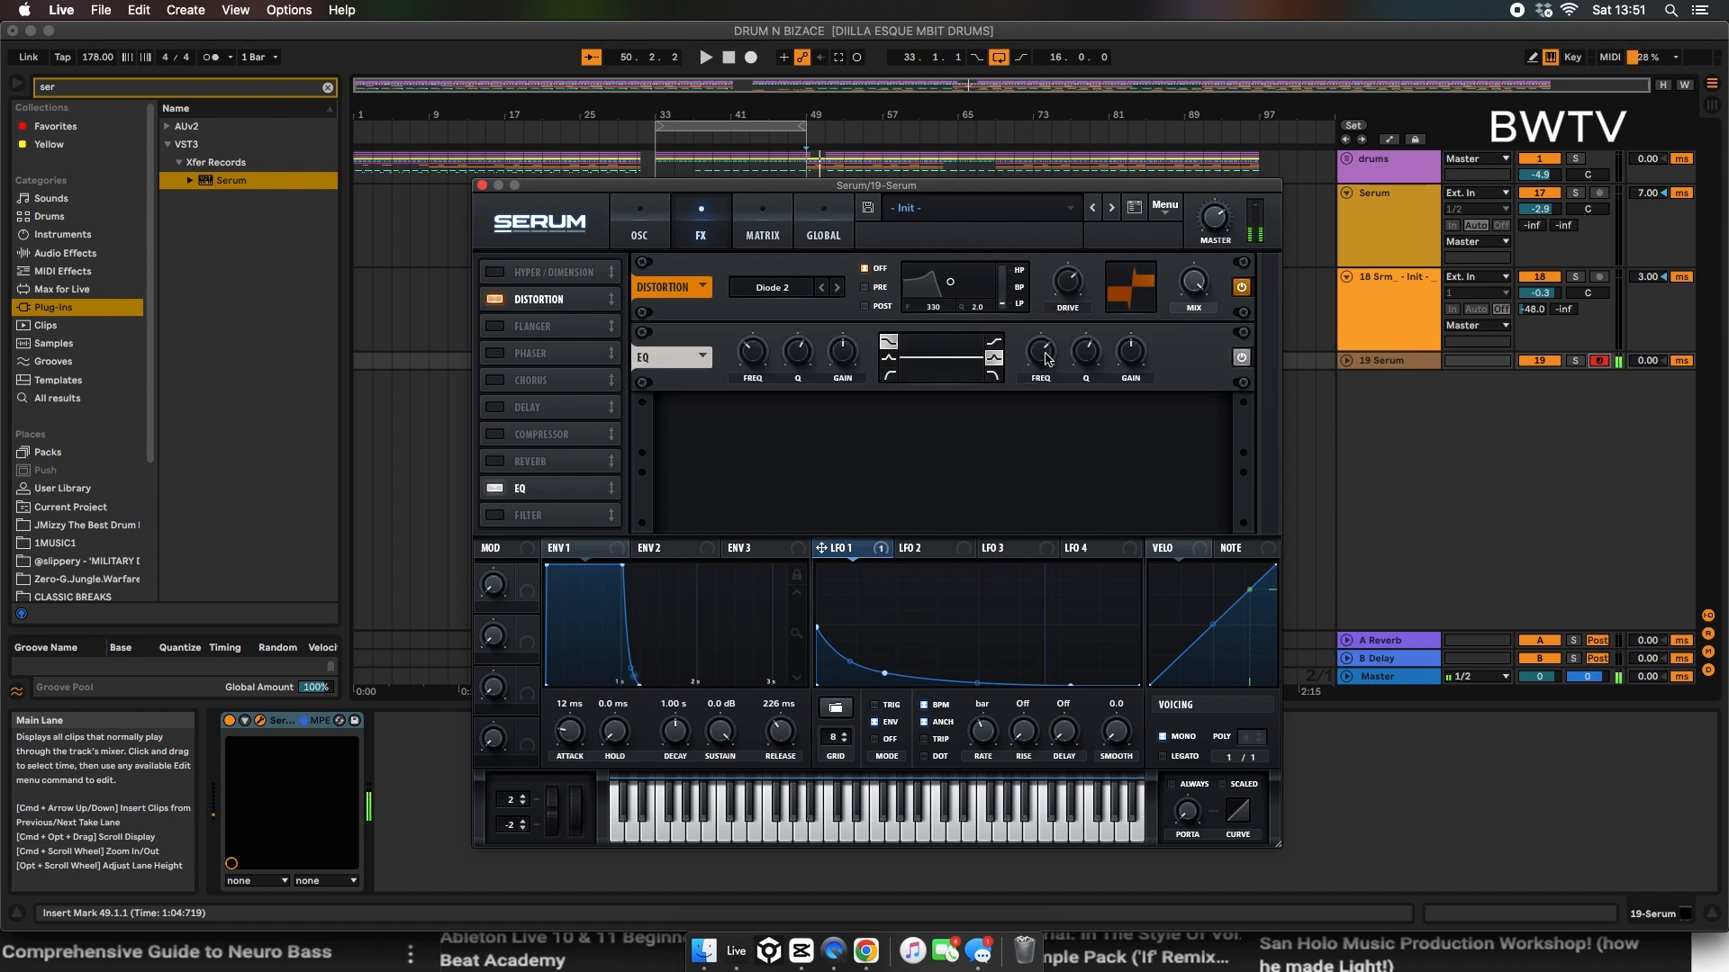
drag(1128, 353, 1123, 433)
drag(1038, 347, 1019, 381)
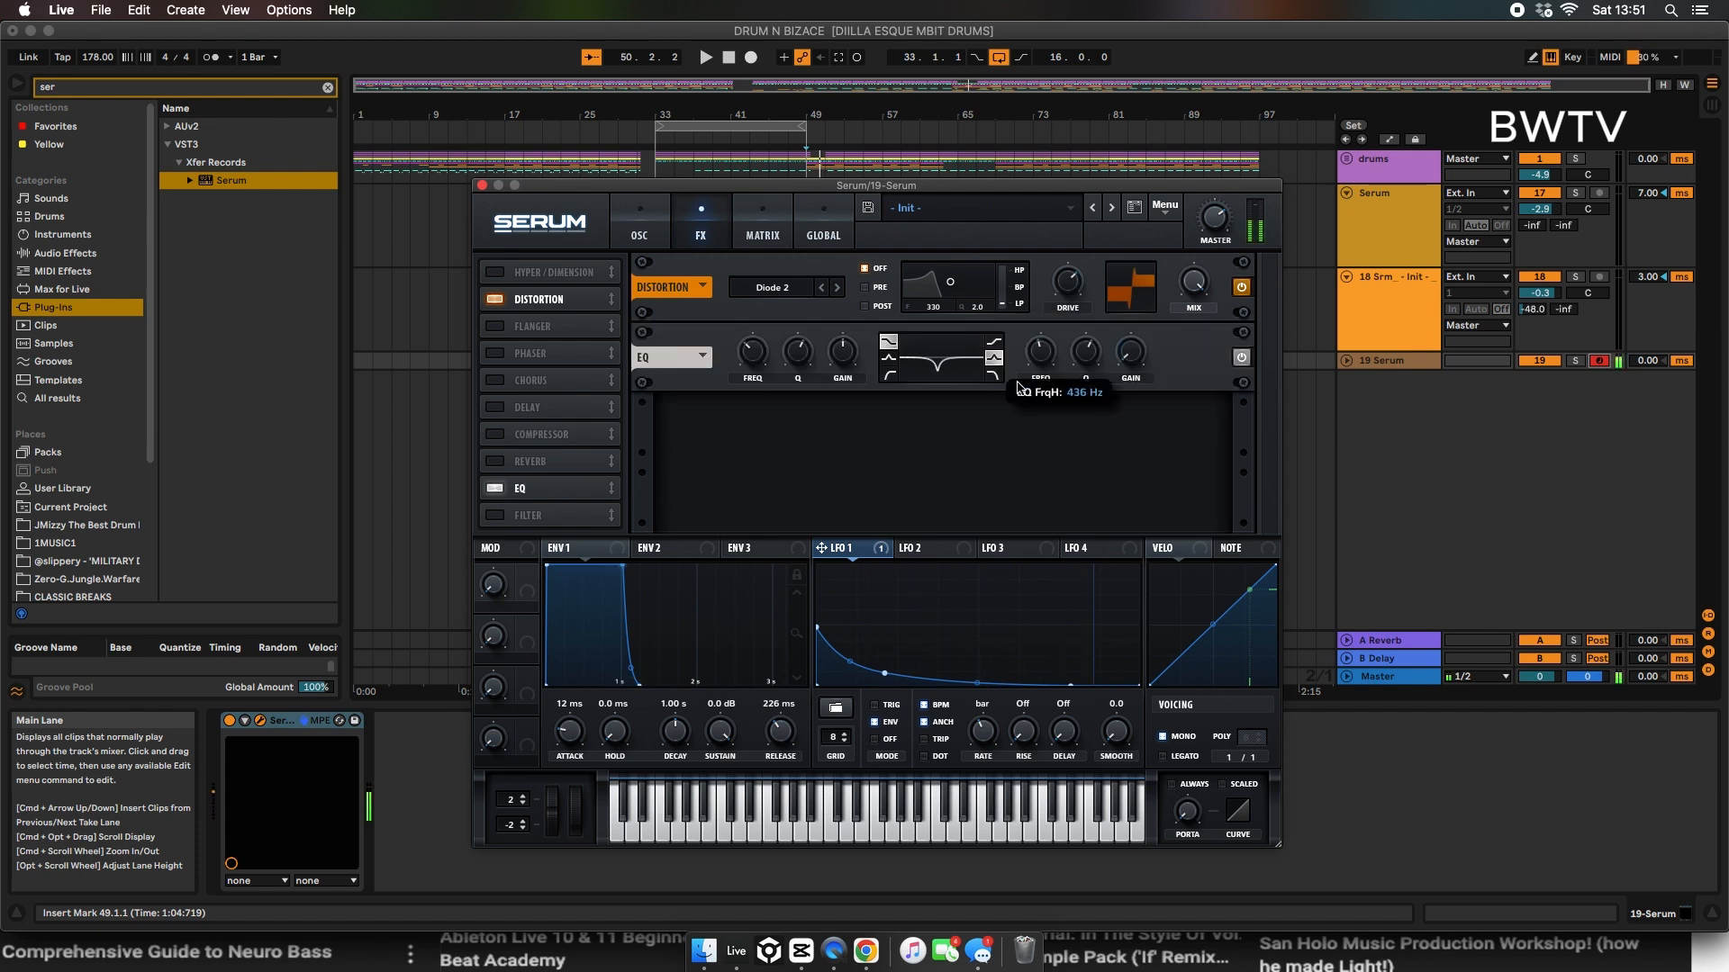
click(910, 548)
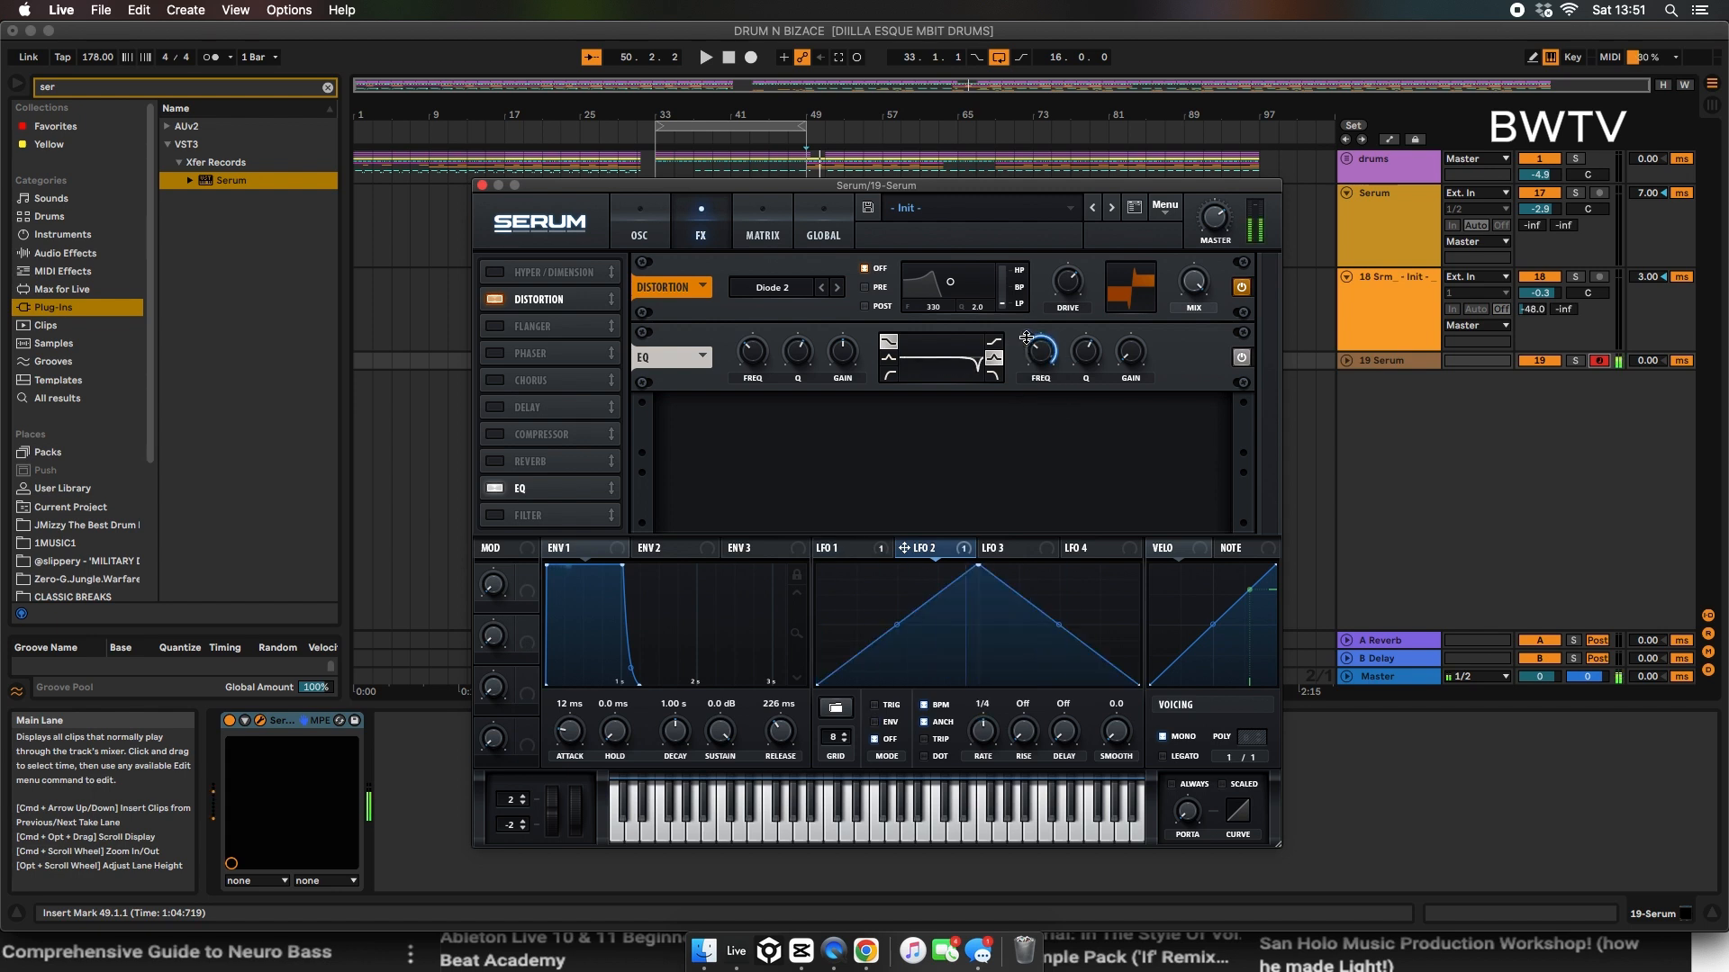
drag(904, 547, 1013, 392)
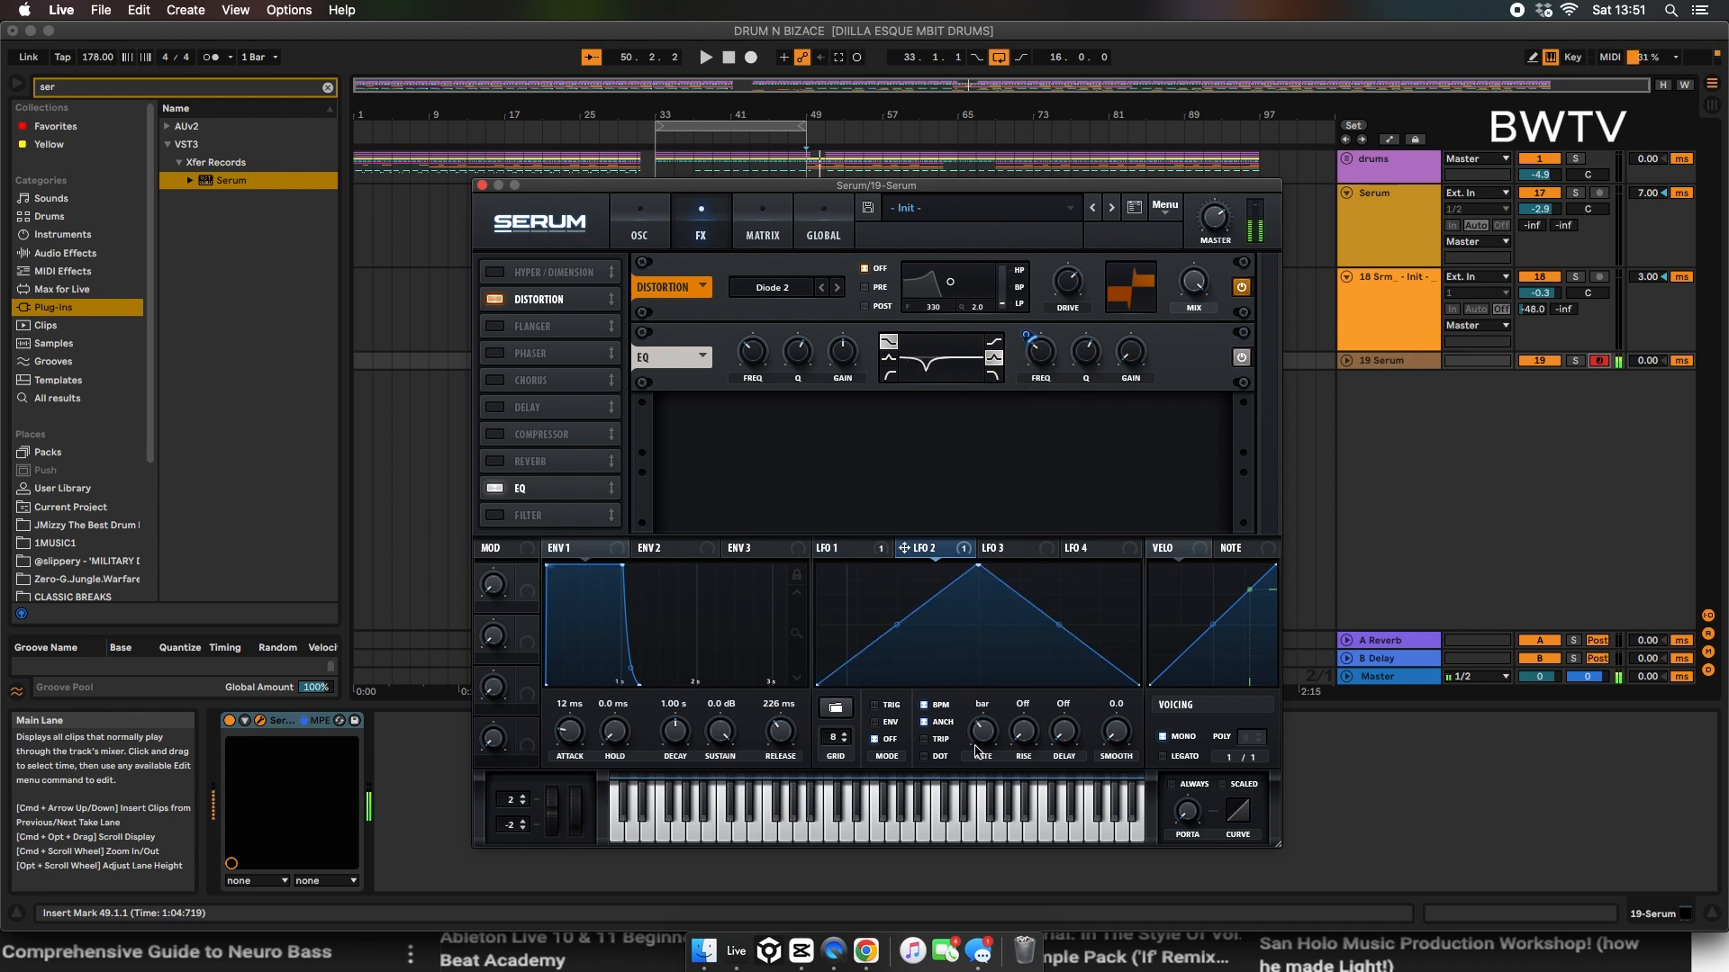
Step: Enable the Hyper/Dimension effect and adjust the Dimension's size and mix
click(495, 273)
drag(1182, 288, 1183, 180)
drag(1129, 285, 1129, 194)
drag(1182, 286, 1180, 420)
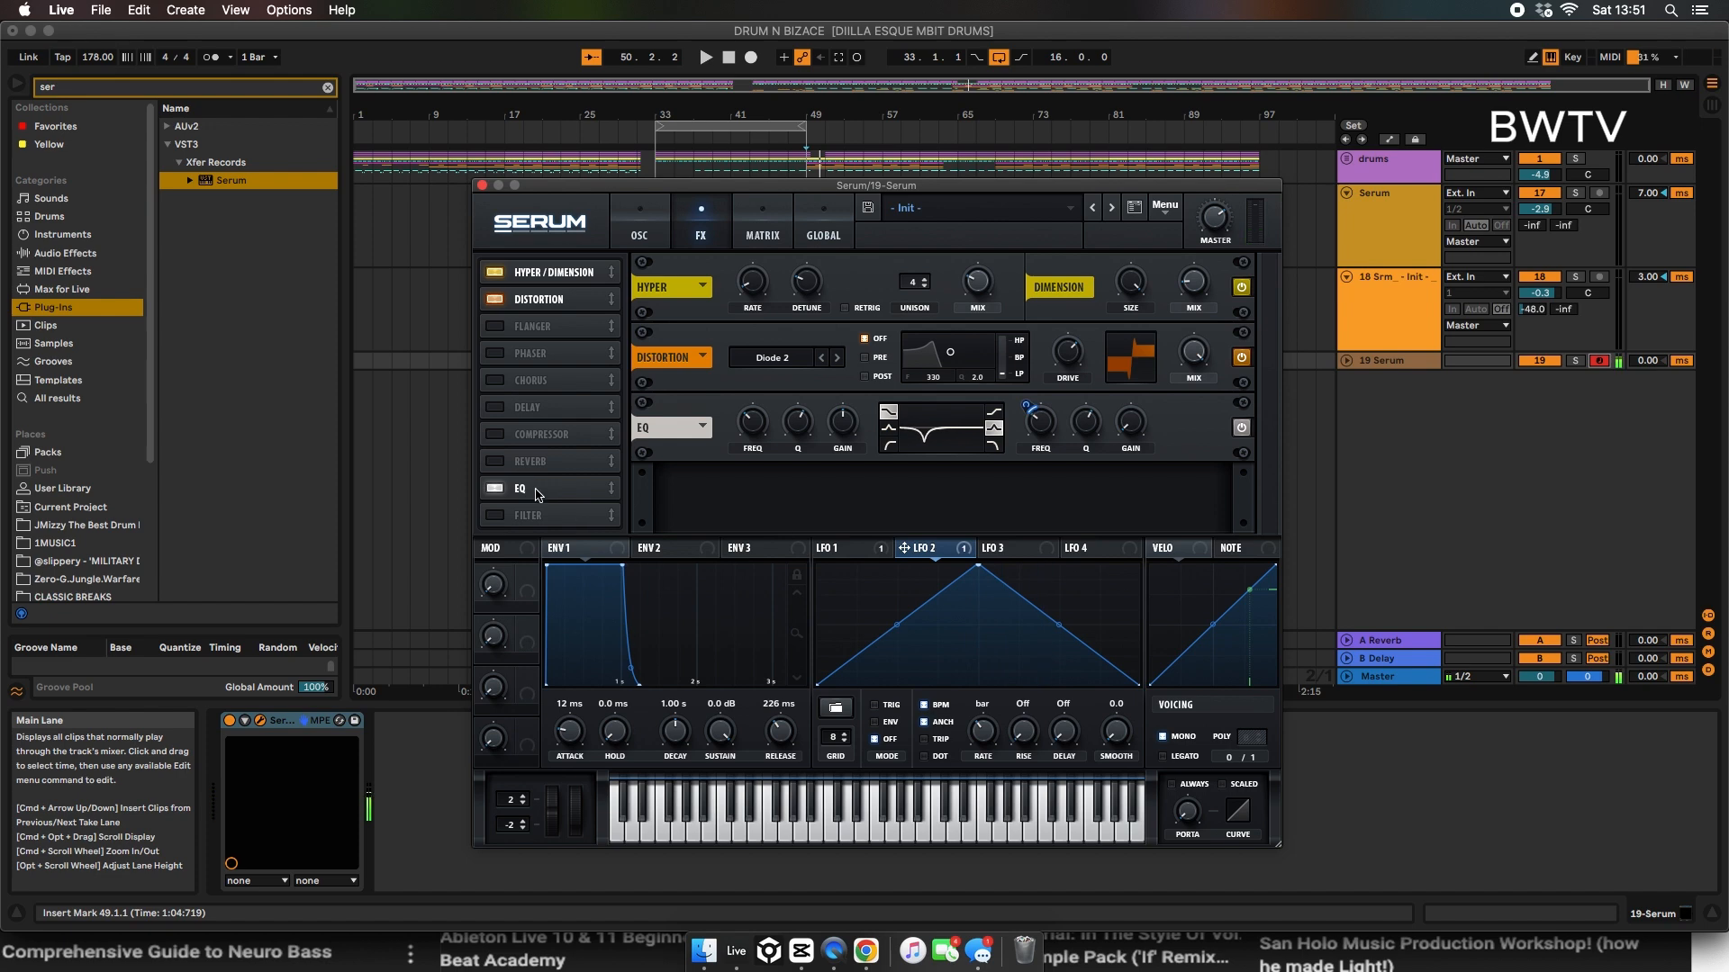
Step: Enable the noise oscillator with the BrightWhite sample and modulate OSC A's level with LFO 3 at about 65
click(642, 219)
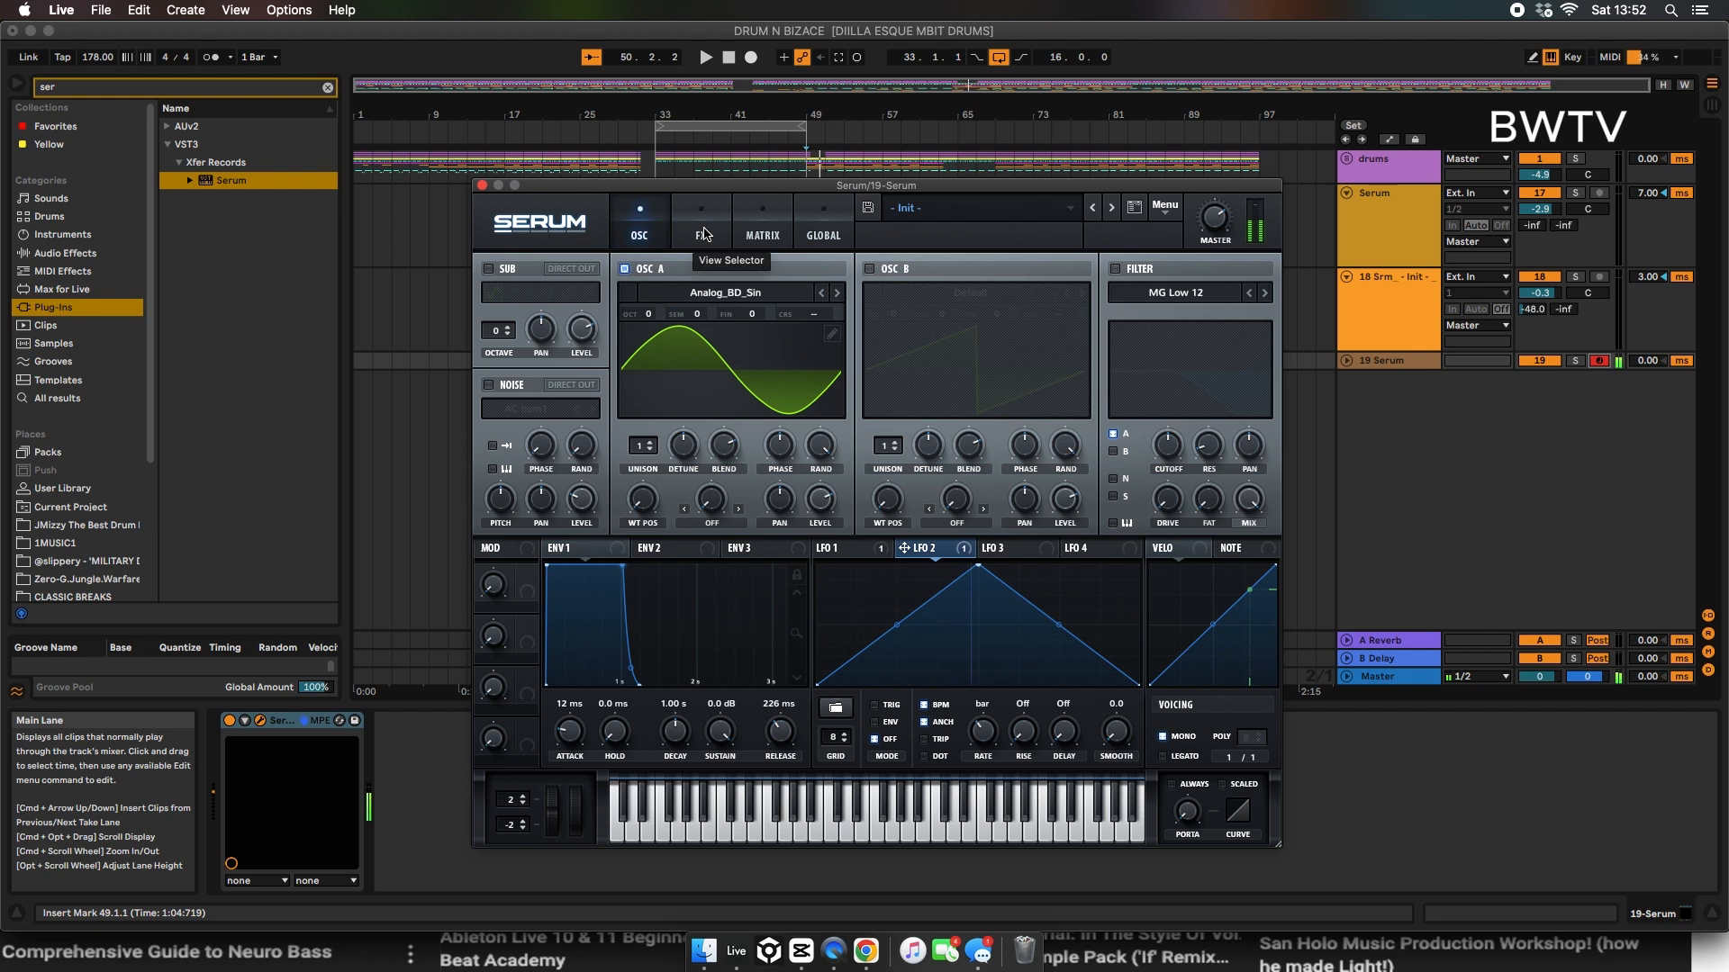
click(488, 385)
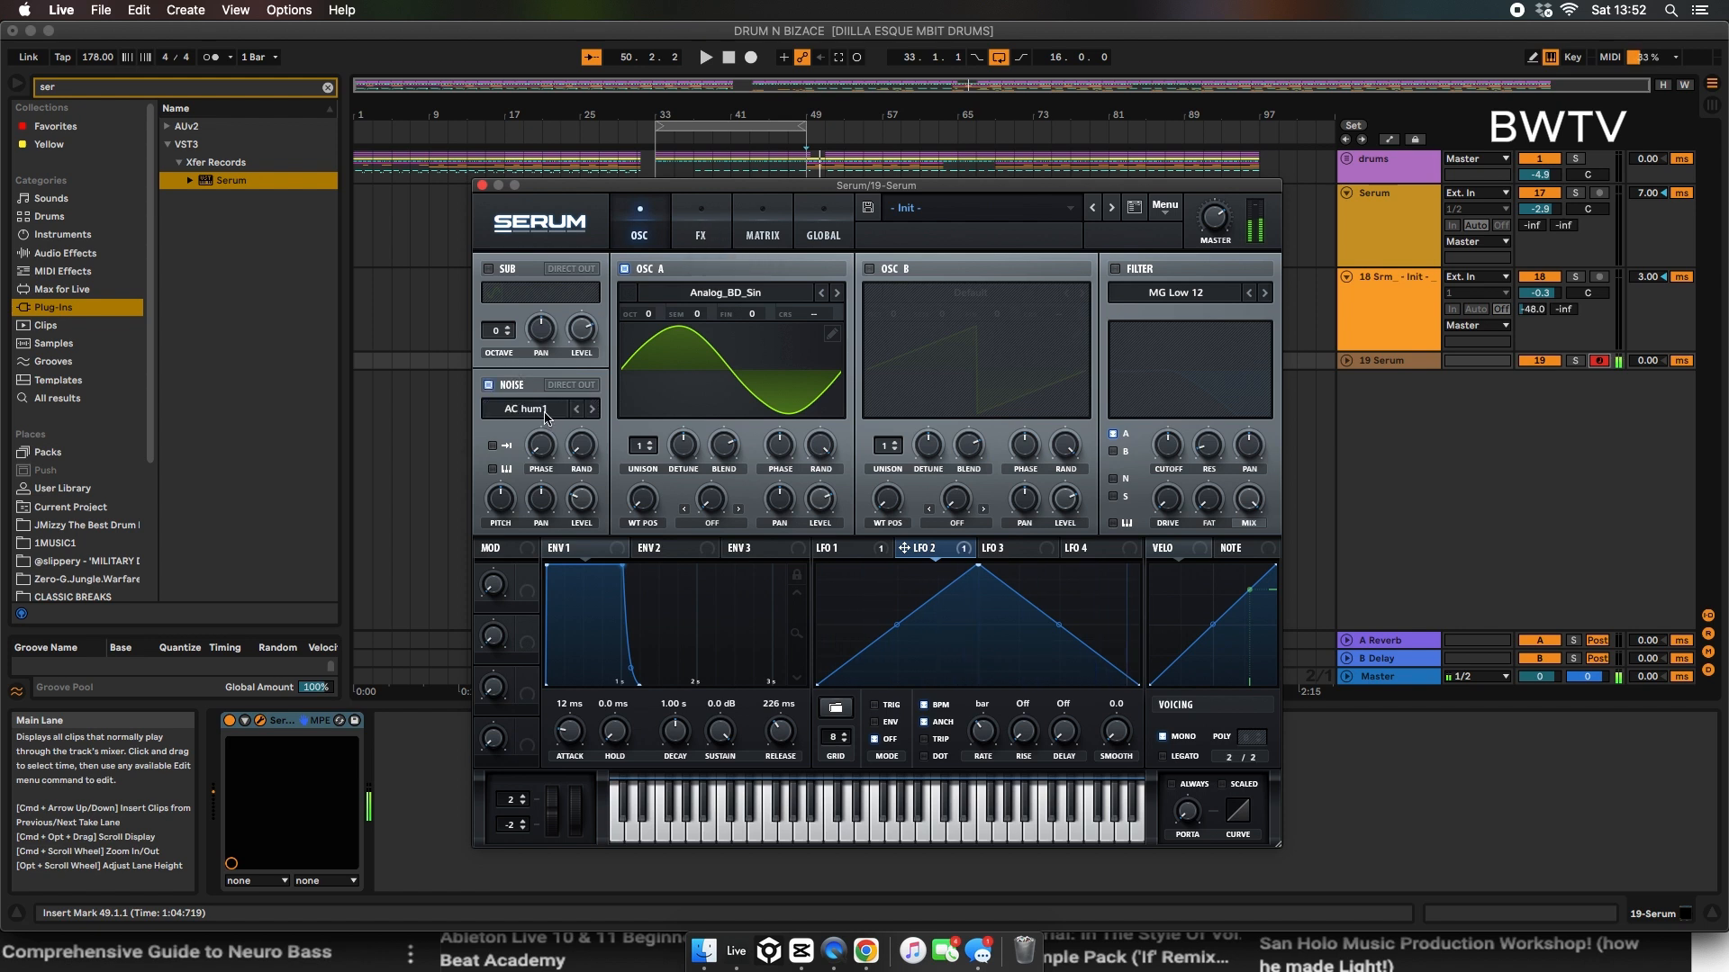
click(552, 411)
mouse_move(576, 430)
click(689, 495)
drag(852, 529, 819, 500)
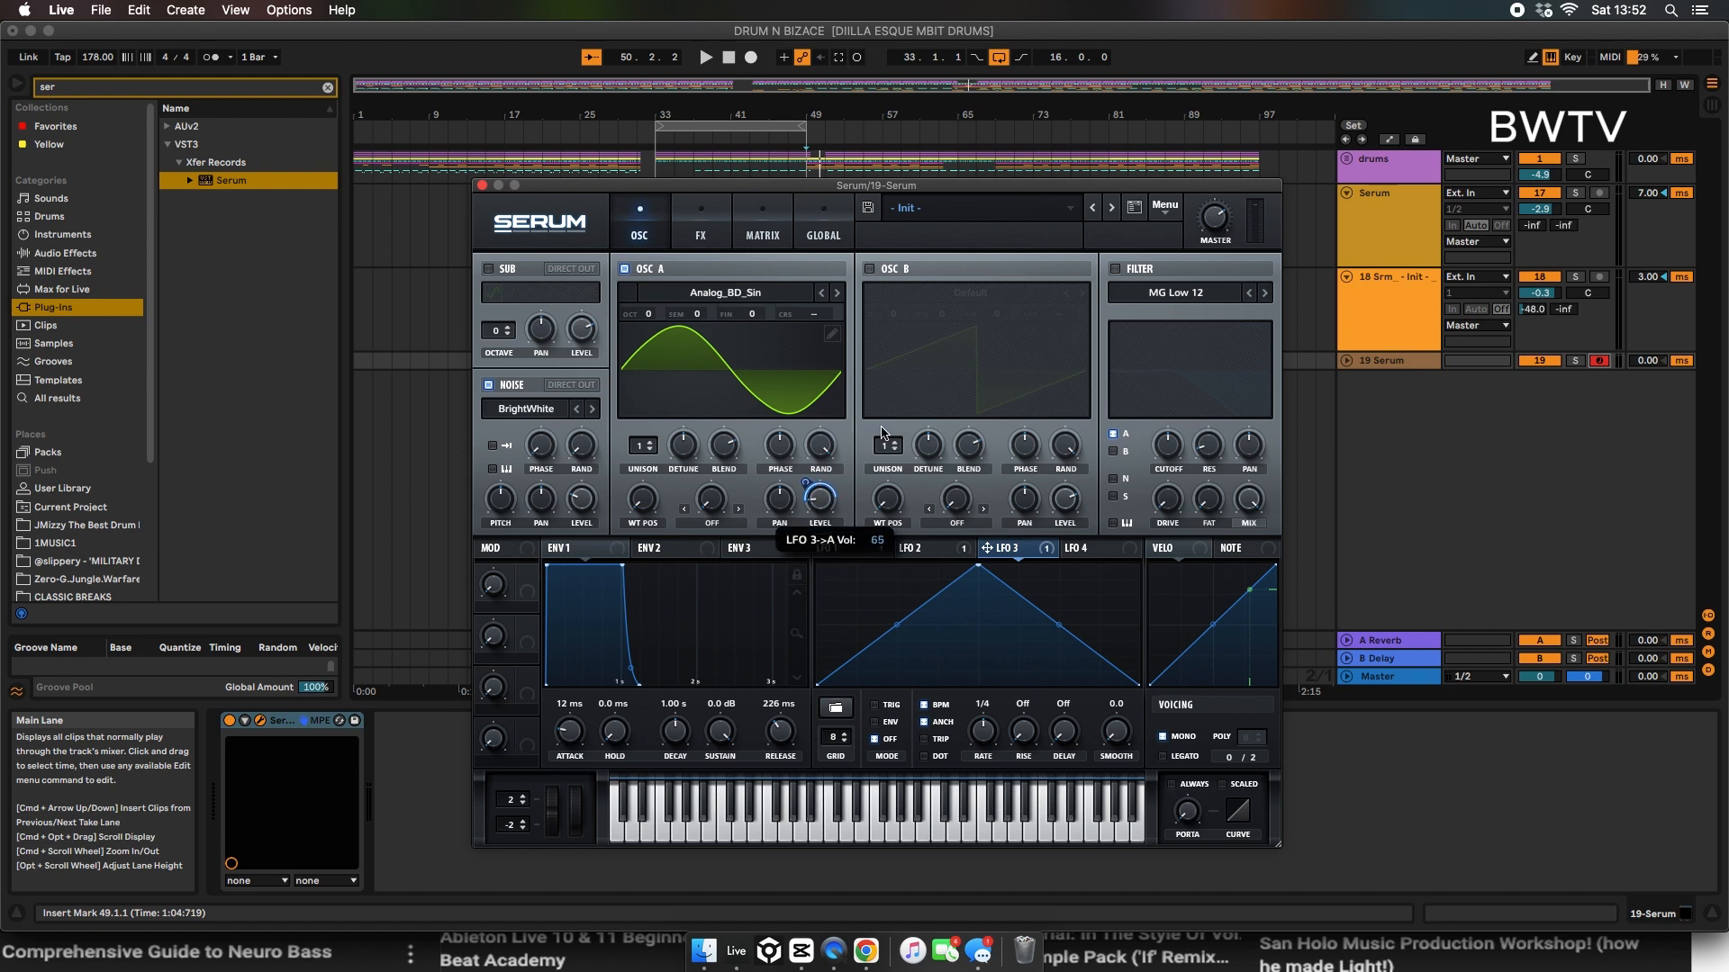
Step: Modulate the noise level with LFO 3 and reshape that LFO with an earlier peak and an extra point on the falling slope
drag(1012, 551, 582, 501)
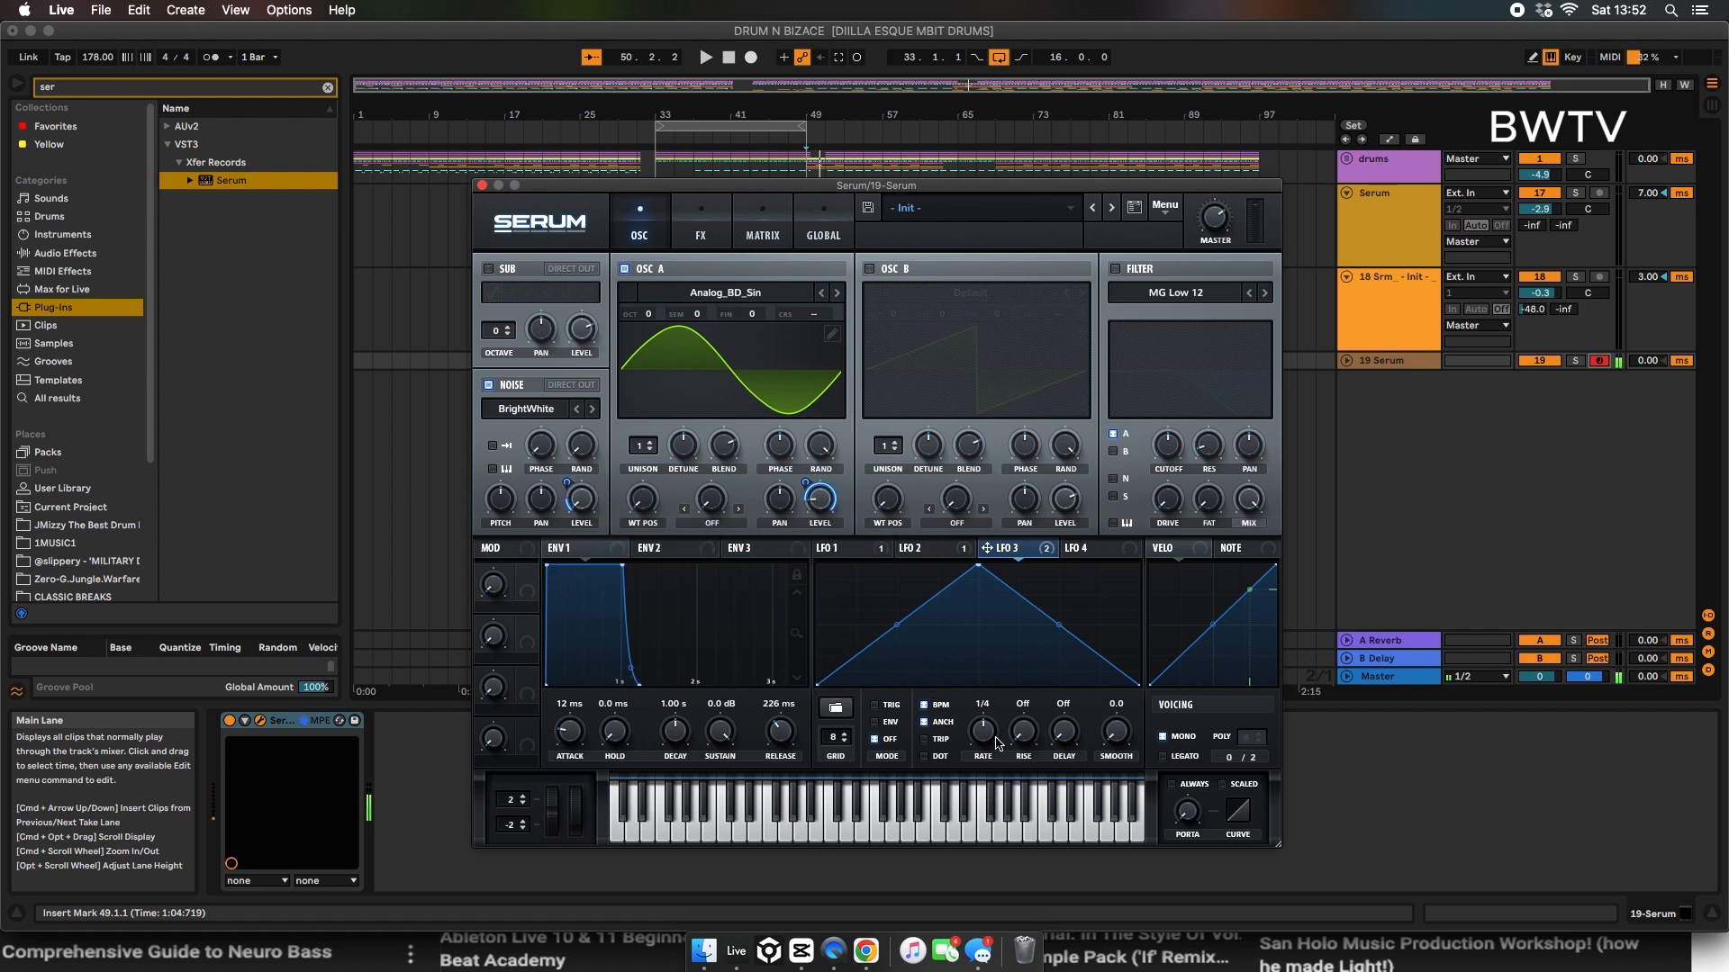
drag(979, 567, 891, 562)
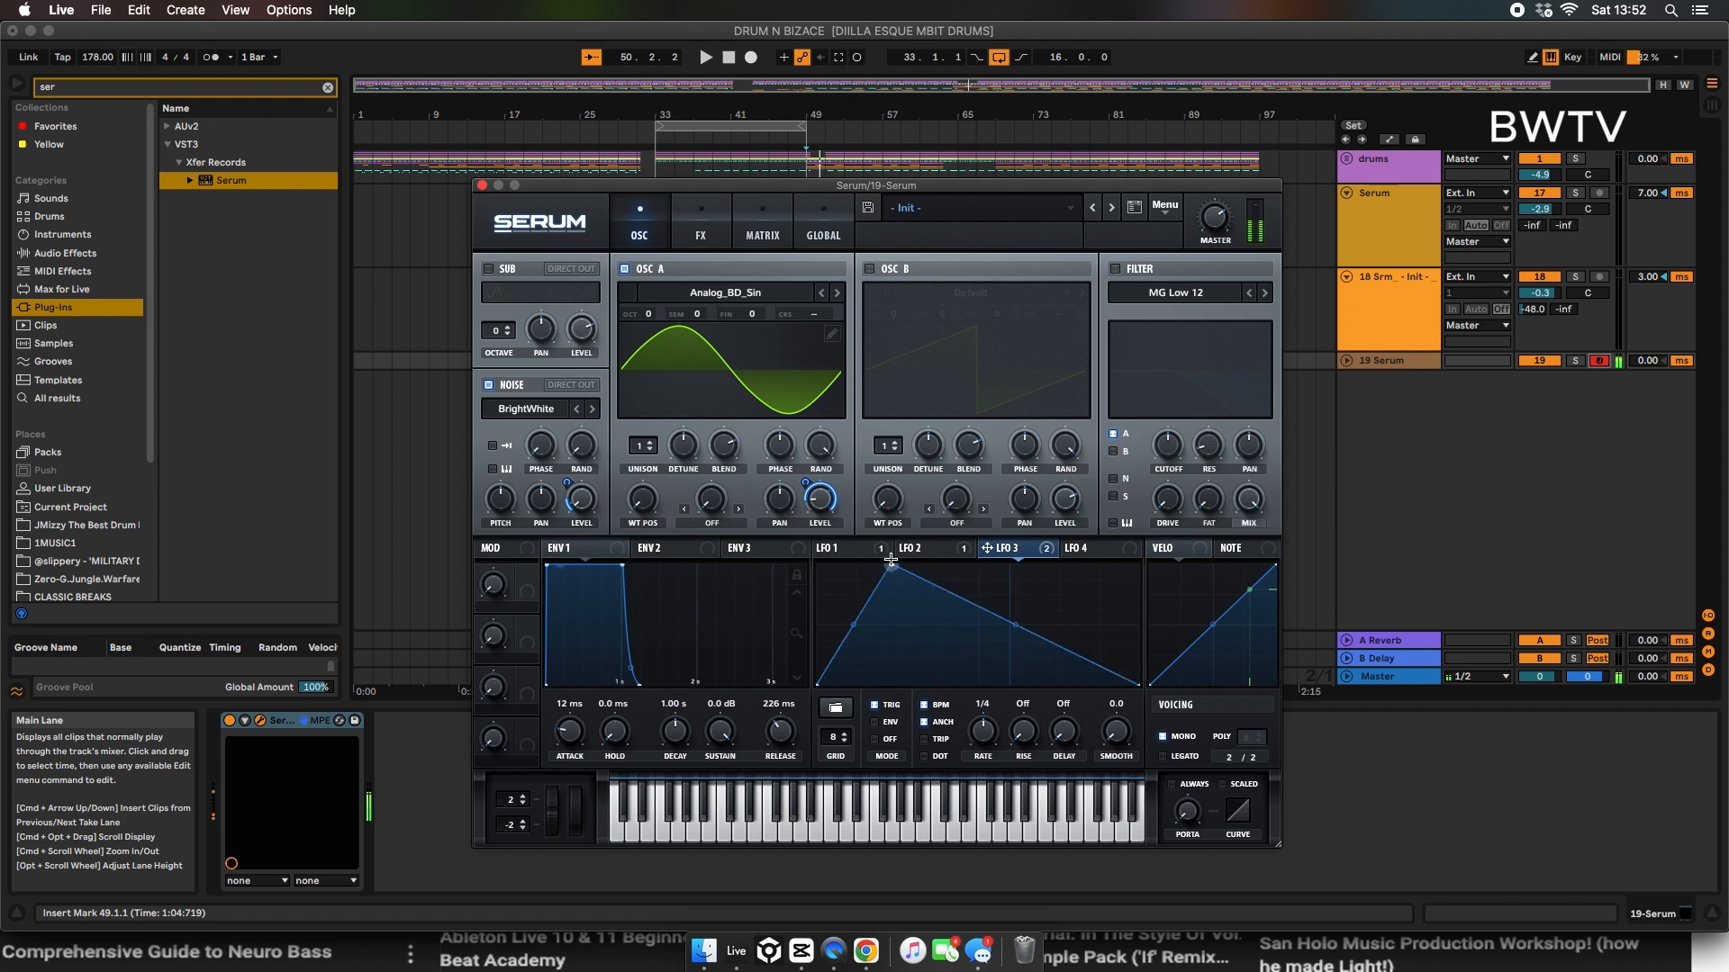
double_click(1011, 621)
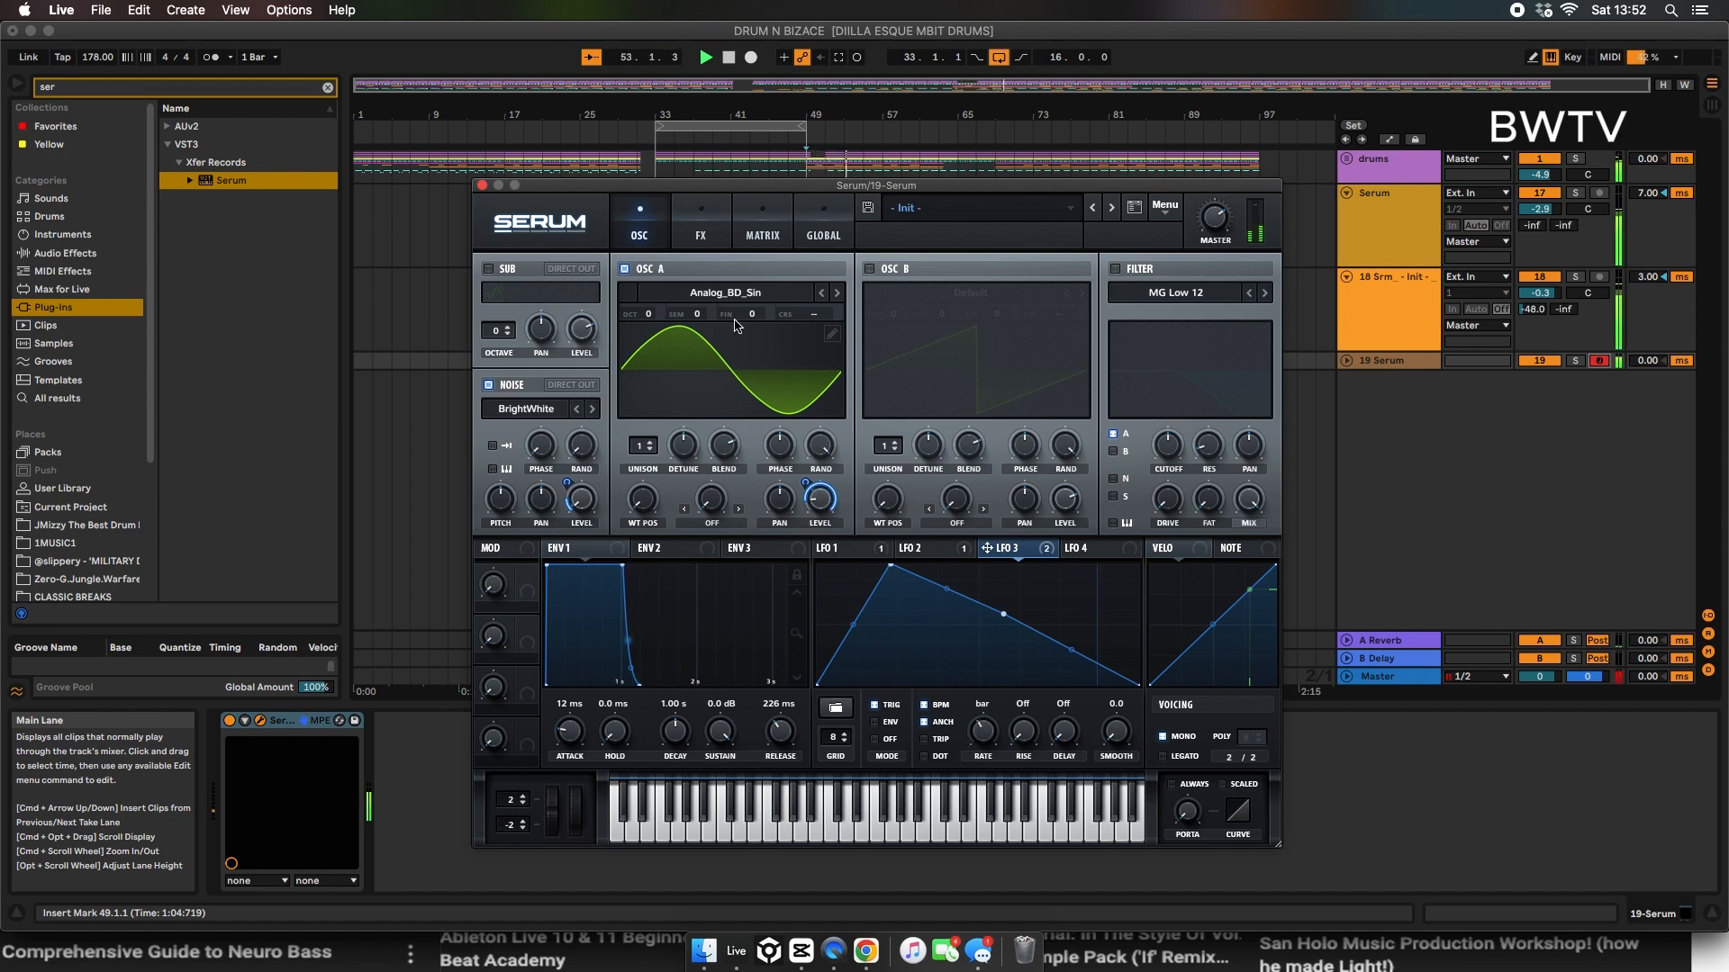
Step: Play the rendered Serum audio clip on its new track against the drums and existing bass slices
drag(572, 186, 1071, 170)
drag(746, 464, 726, 474)
key(space)
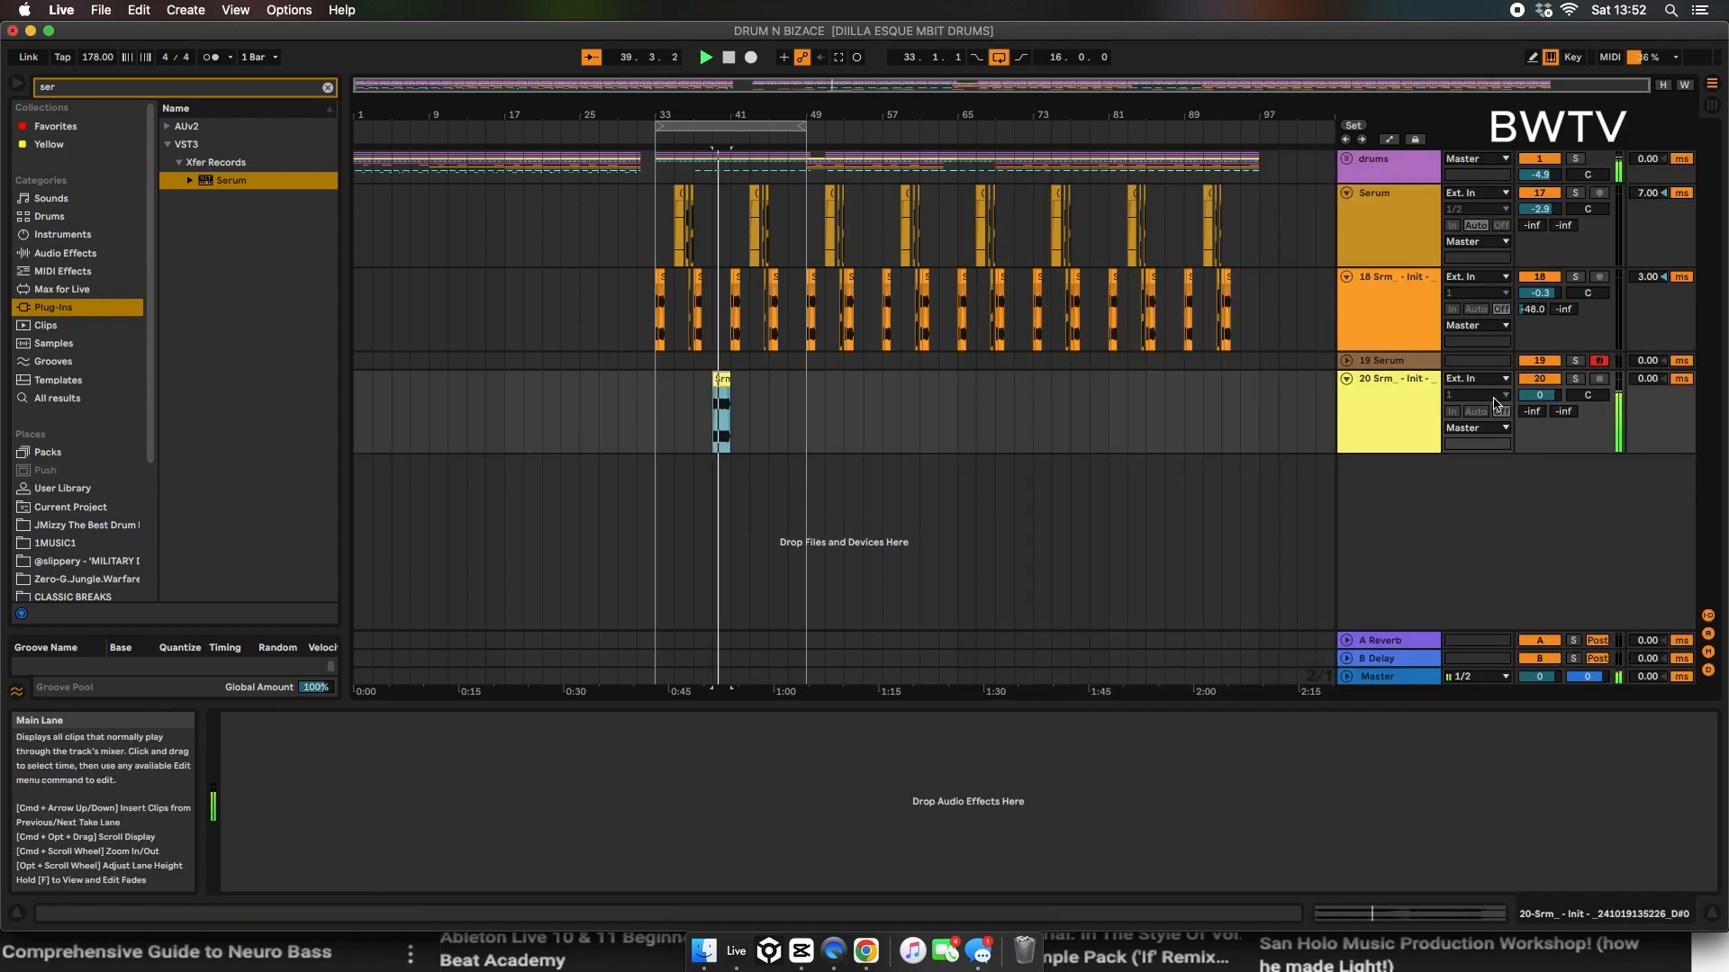
drag(737, 115, 736, 153)
key(space)
Step: Split the rendered audio and place one-bar slices at bars 36 and 40 on the new audio track
drag(730, 418, 870, 416)
key(super+e)
key(space)
key(space)
click(902, 378)
key(space)
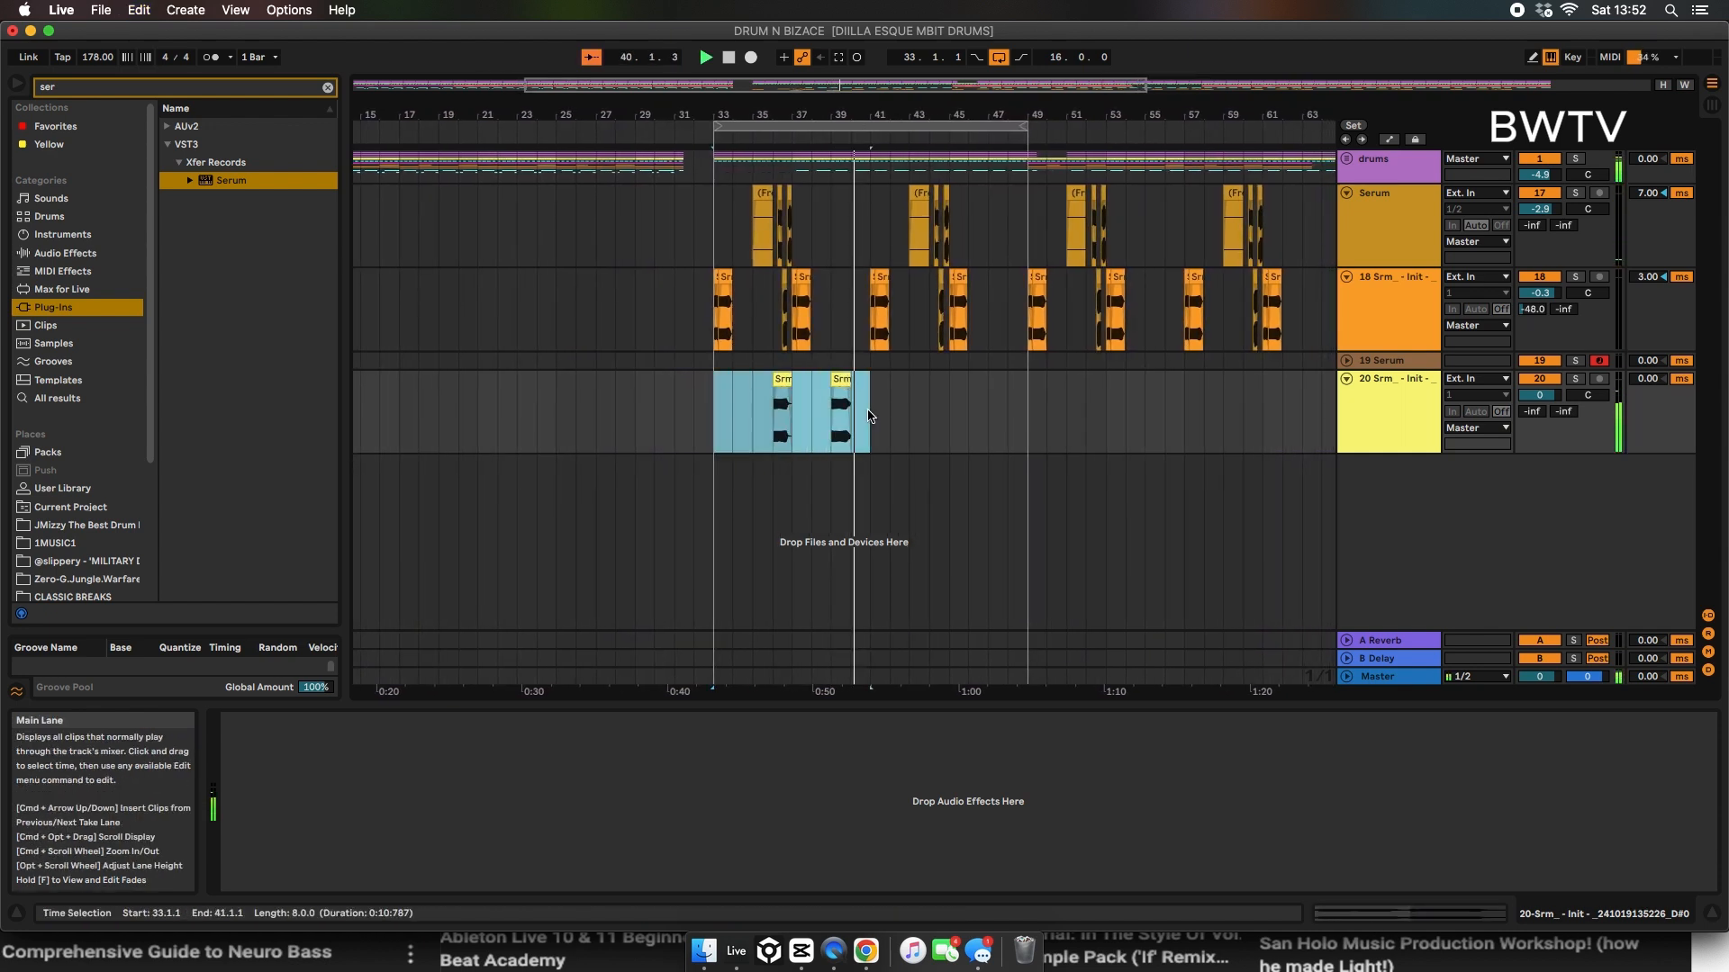
click(842, 416)
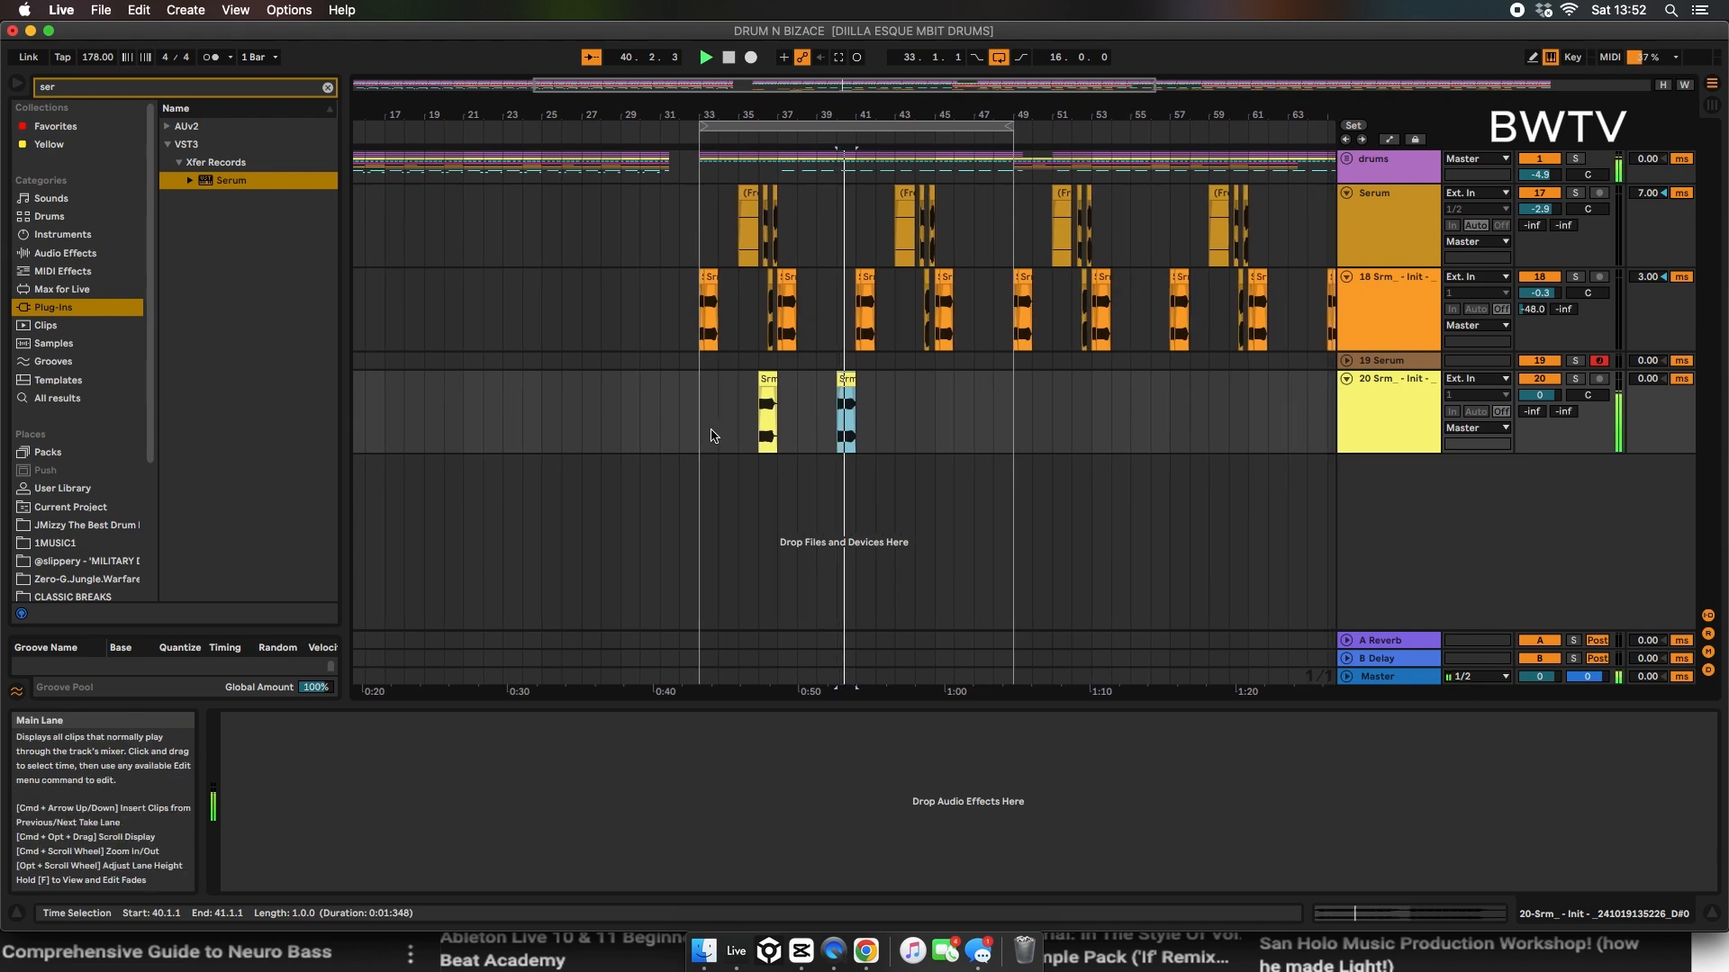
Step: Duplicate the section from bar 34 to bar 41 of the new bass track twice along the timeline
drag(714, 435, 866, 425)
key(super+d)
key(super+d)
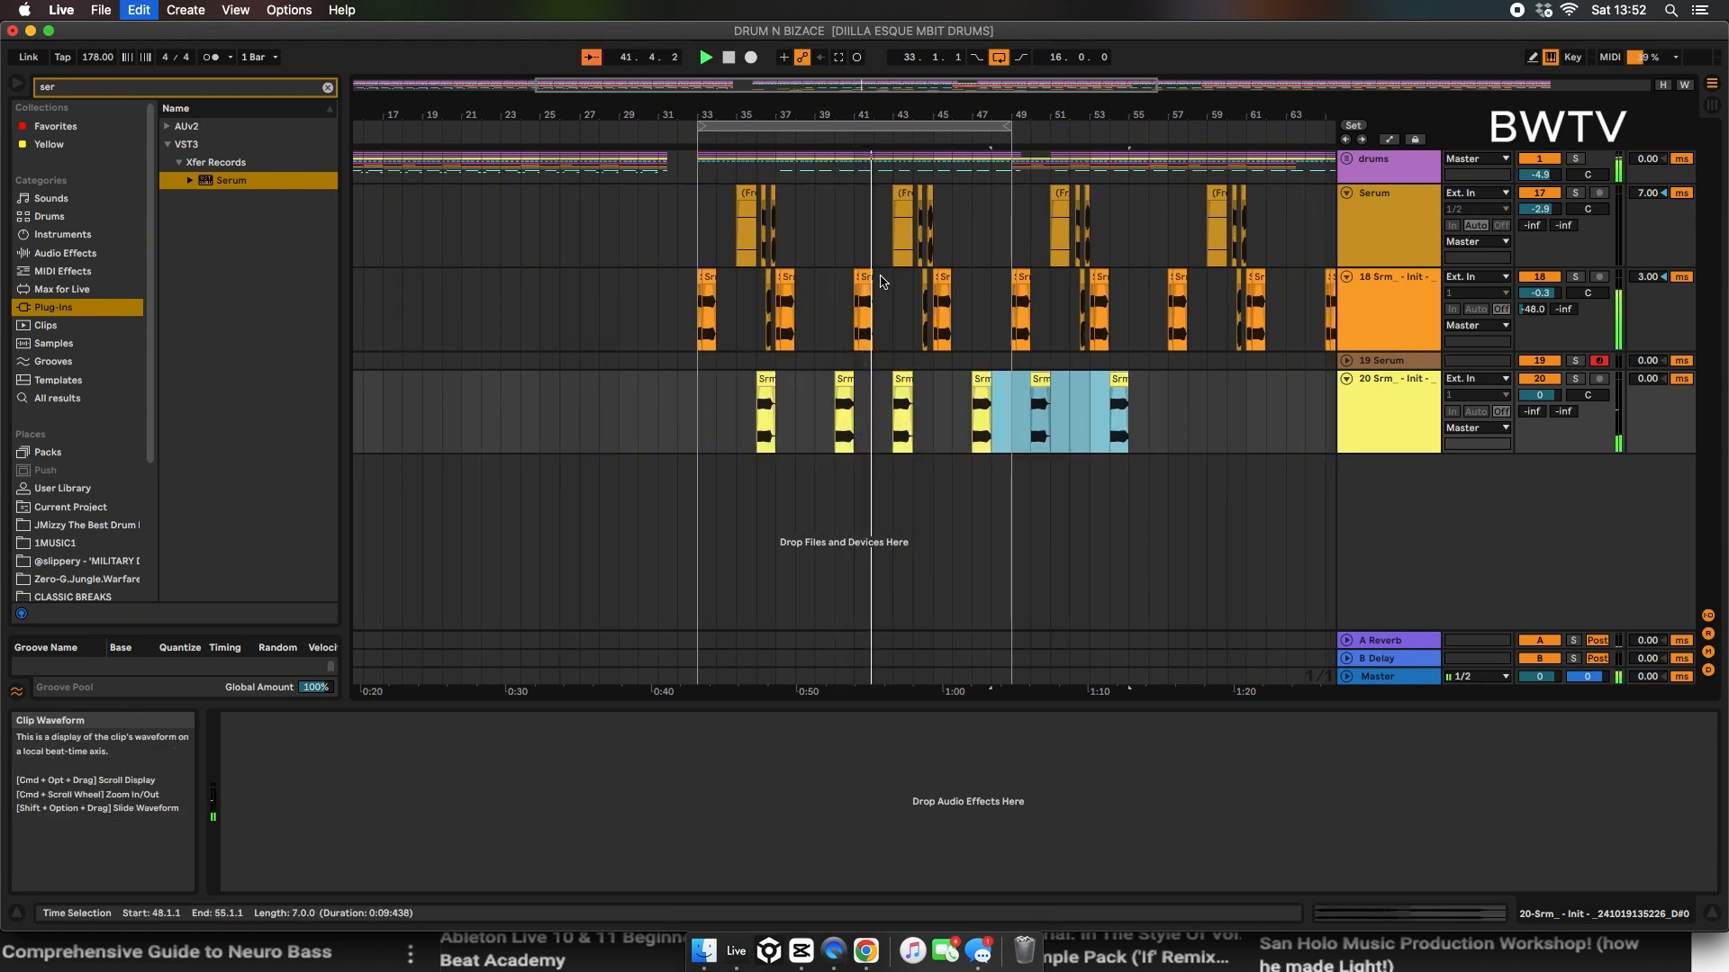
Step: Set the arrangement loop to run from bar 23 to bar 33
click(635, 272)
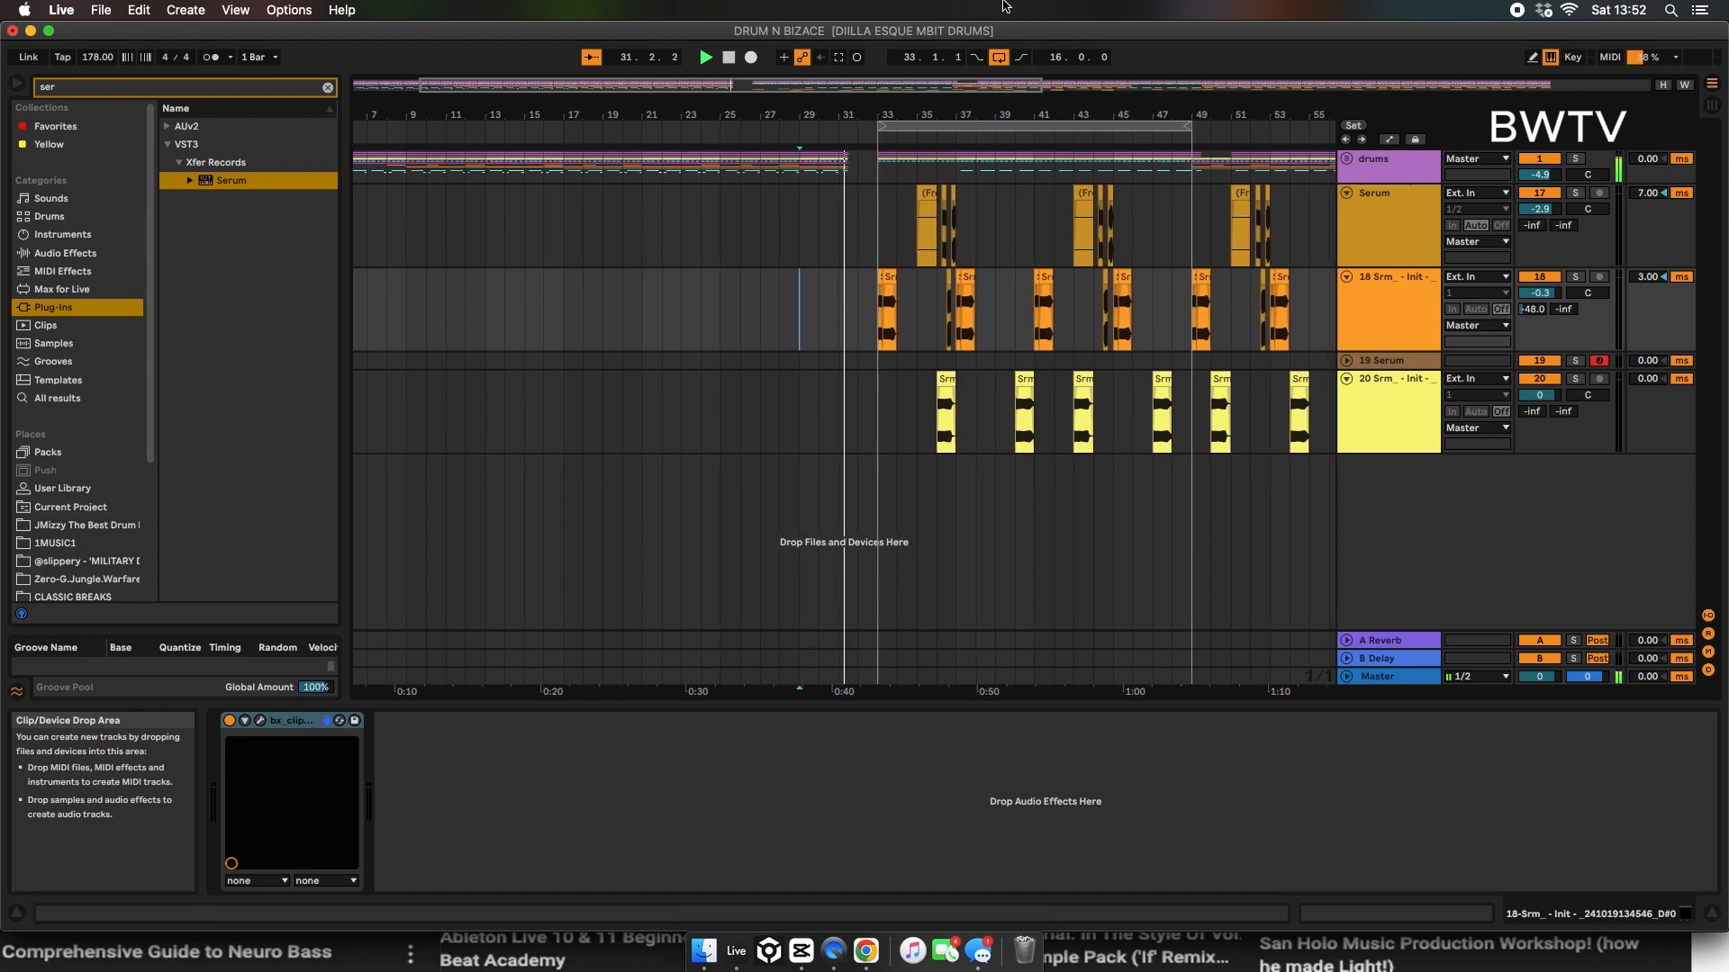
drag(862, 126, 667, 126)
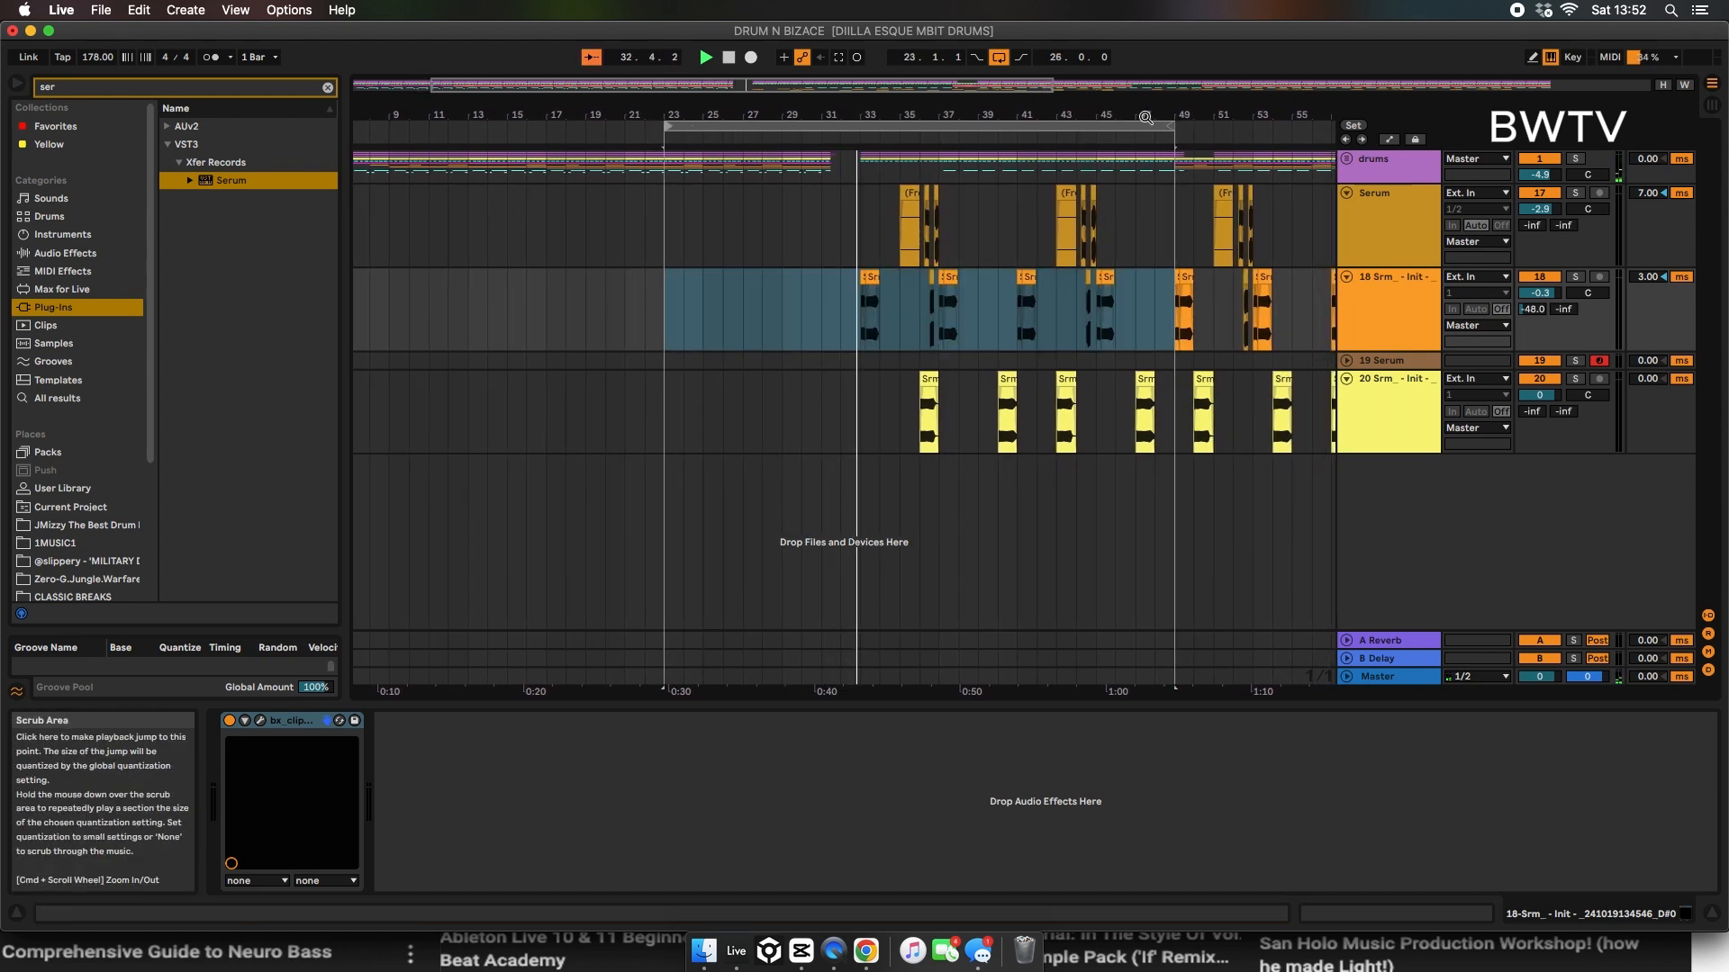
drag(1168, 126, 1017, 126)
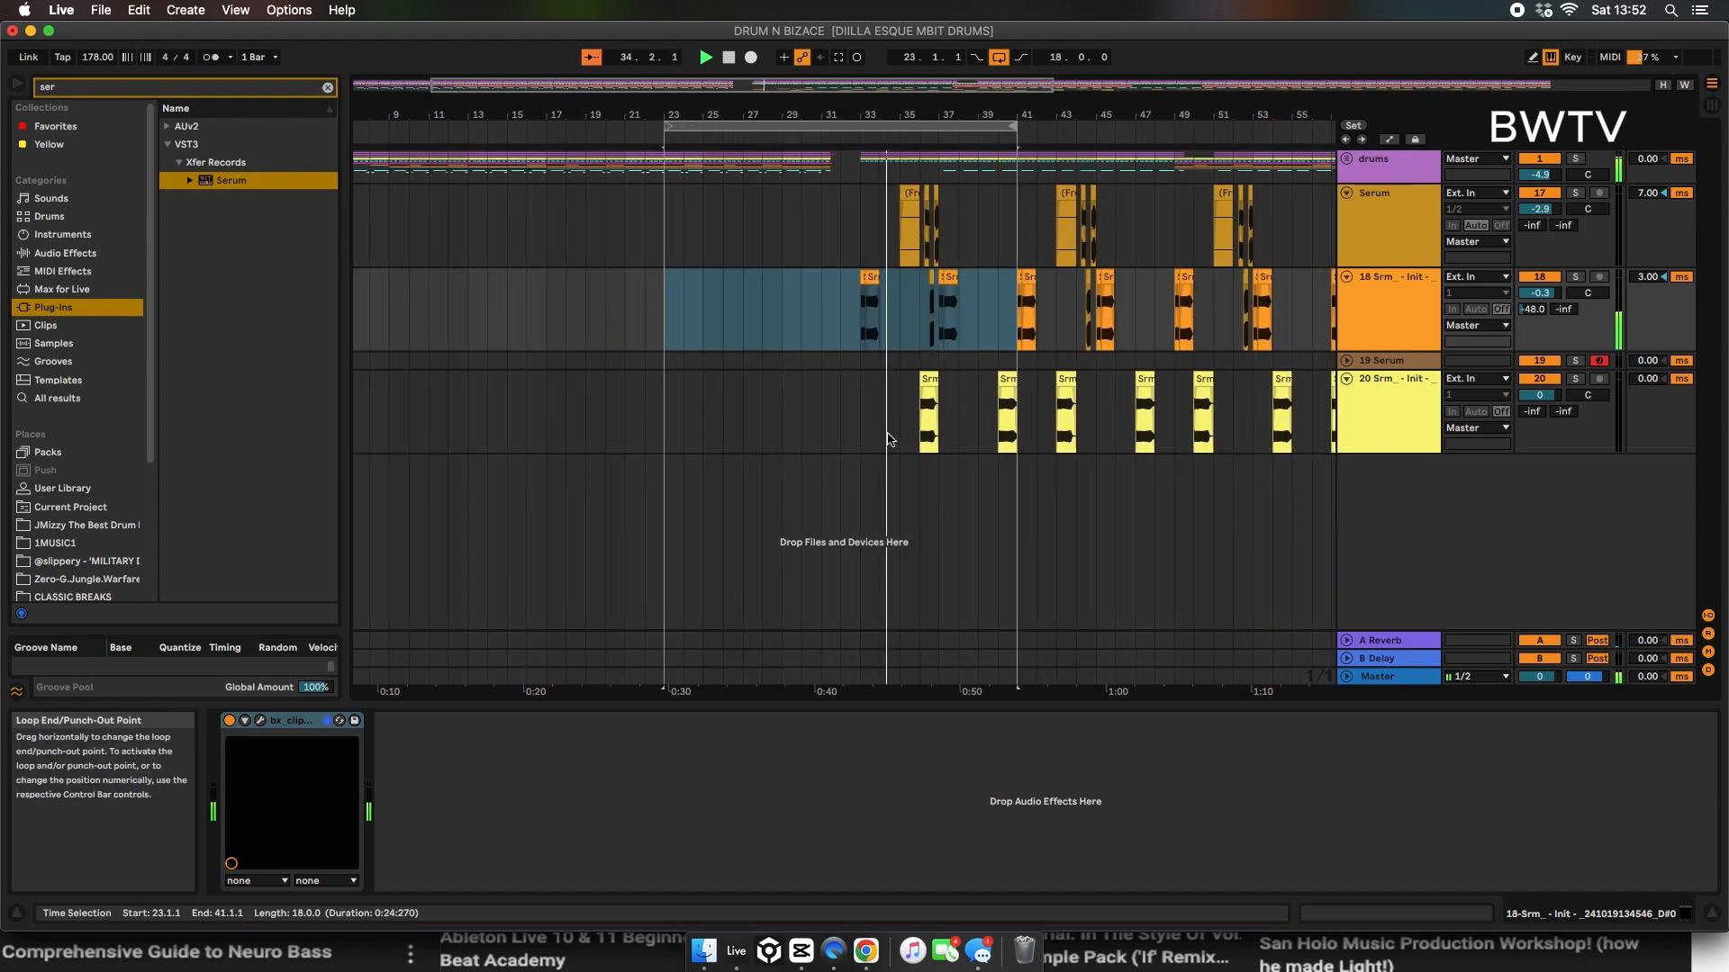
drag(862, 432, 1016, 207)
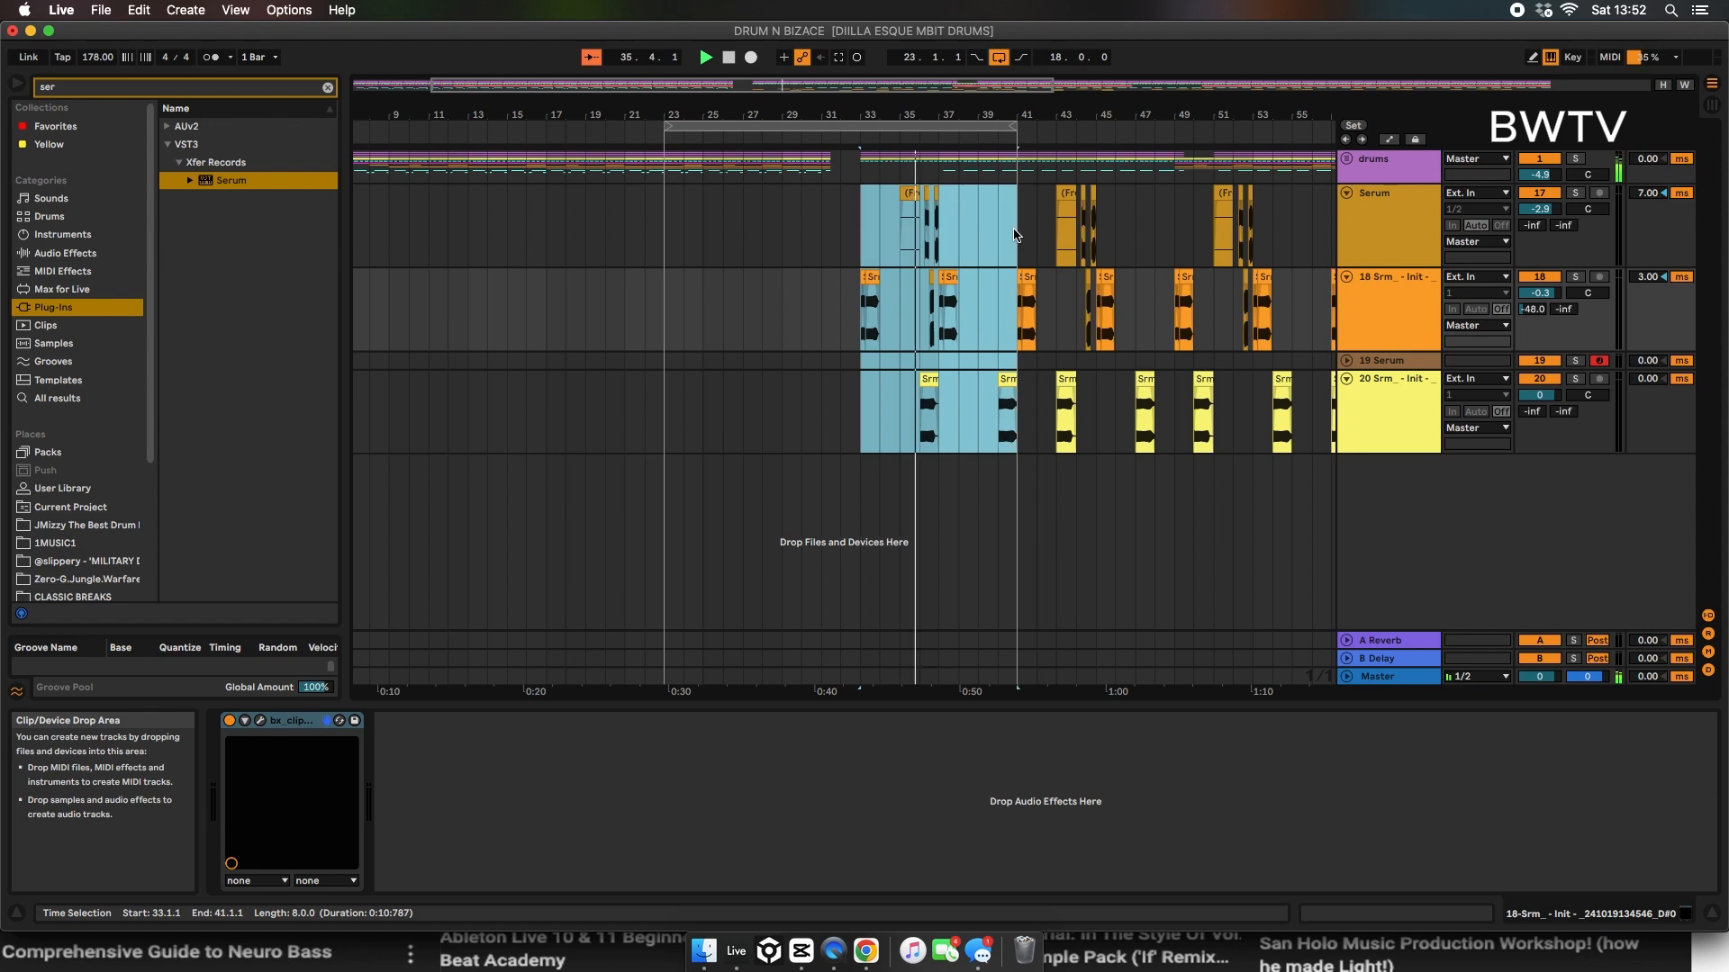
drag(1010, 126, 824, 158)
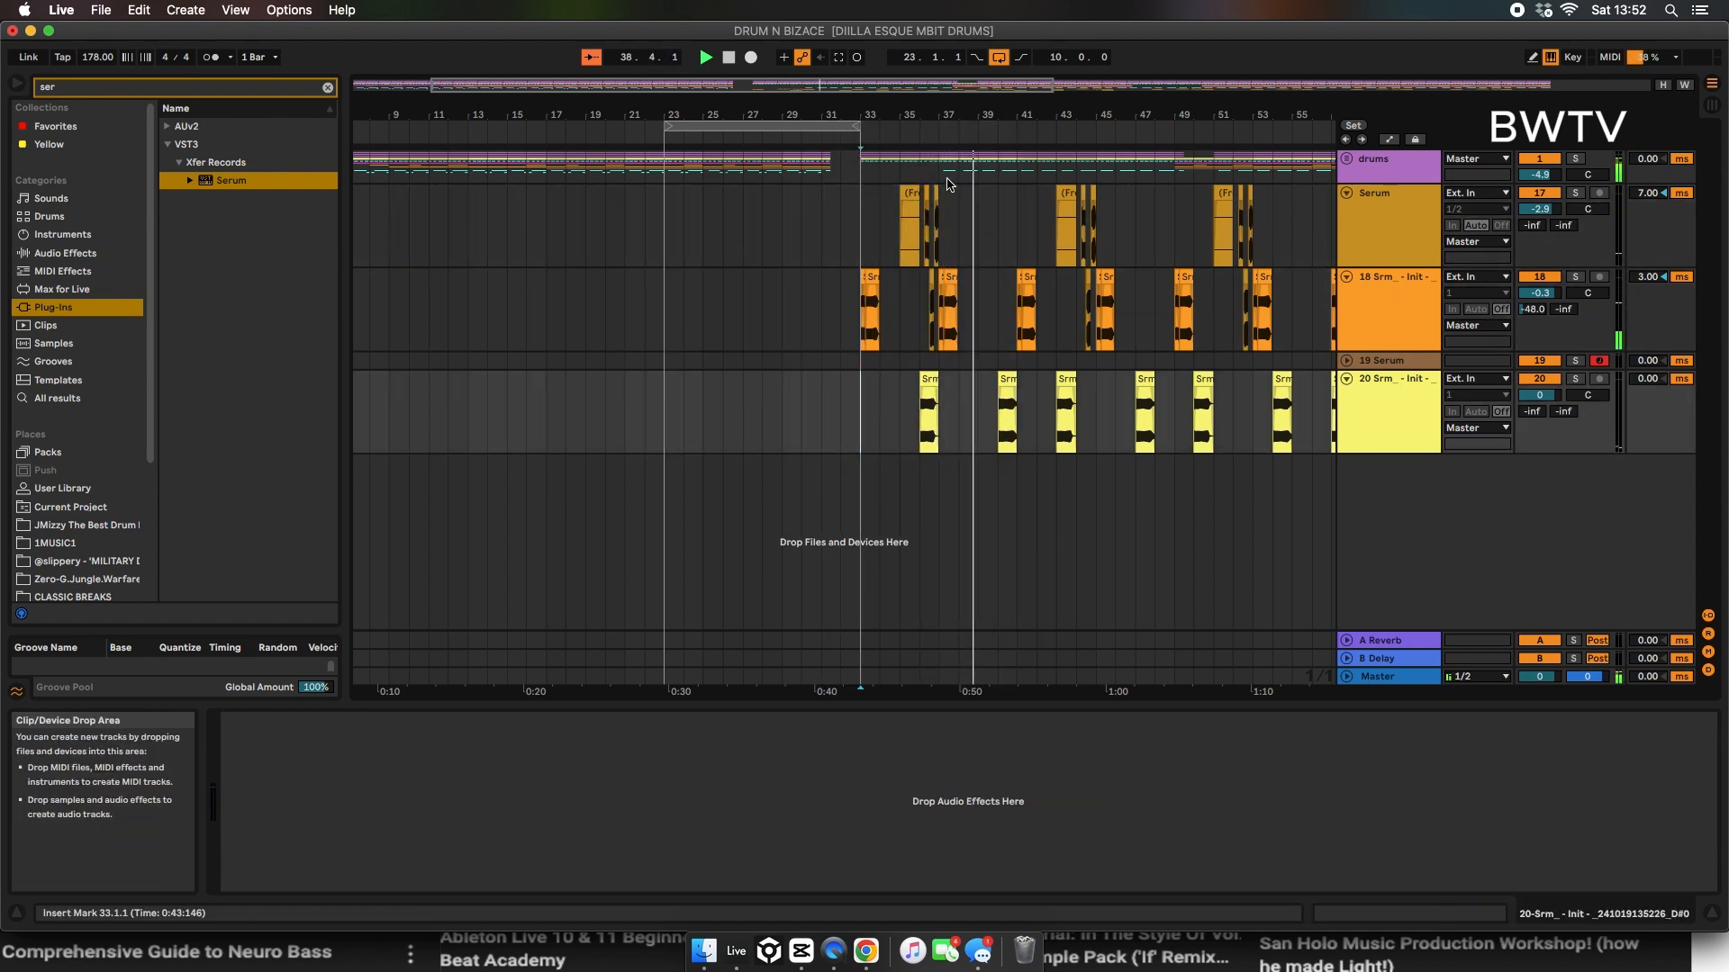
Step: Unfold the drums and shakers groups and delete the shaker clips between bars 37 and 49
drag(937, 167, 1018, 166)
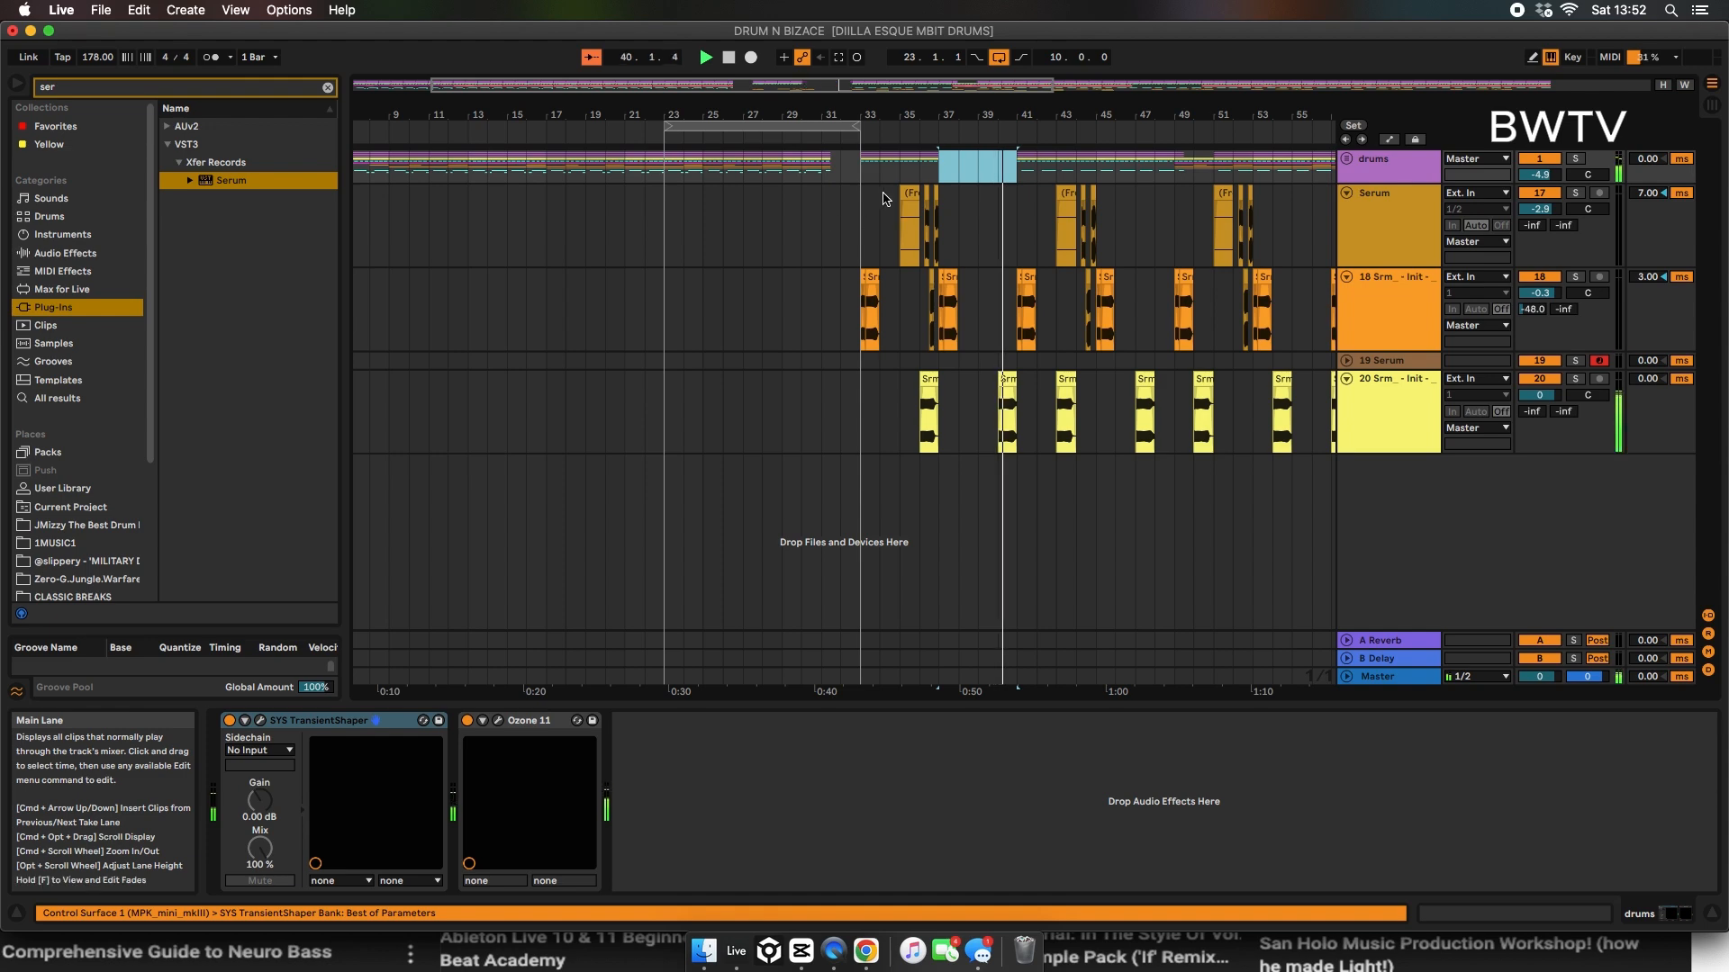
click(1346, 158)
scroll(1375, 444, down, 2)
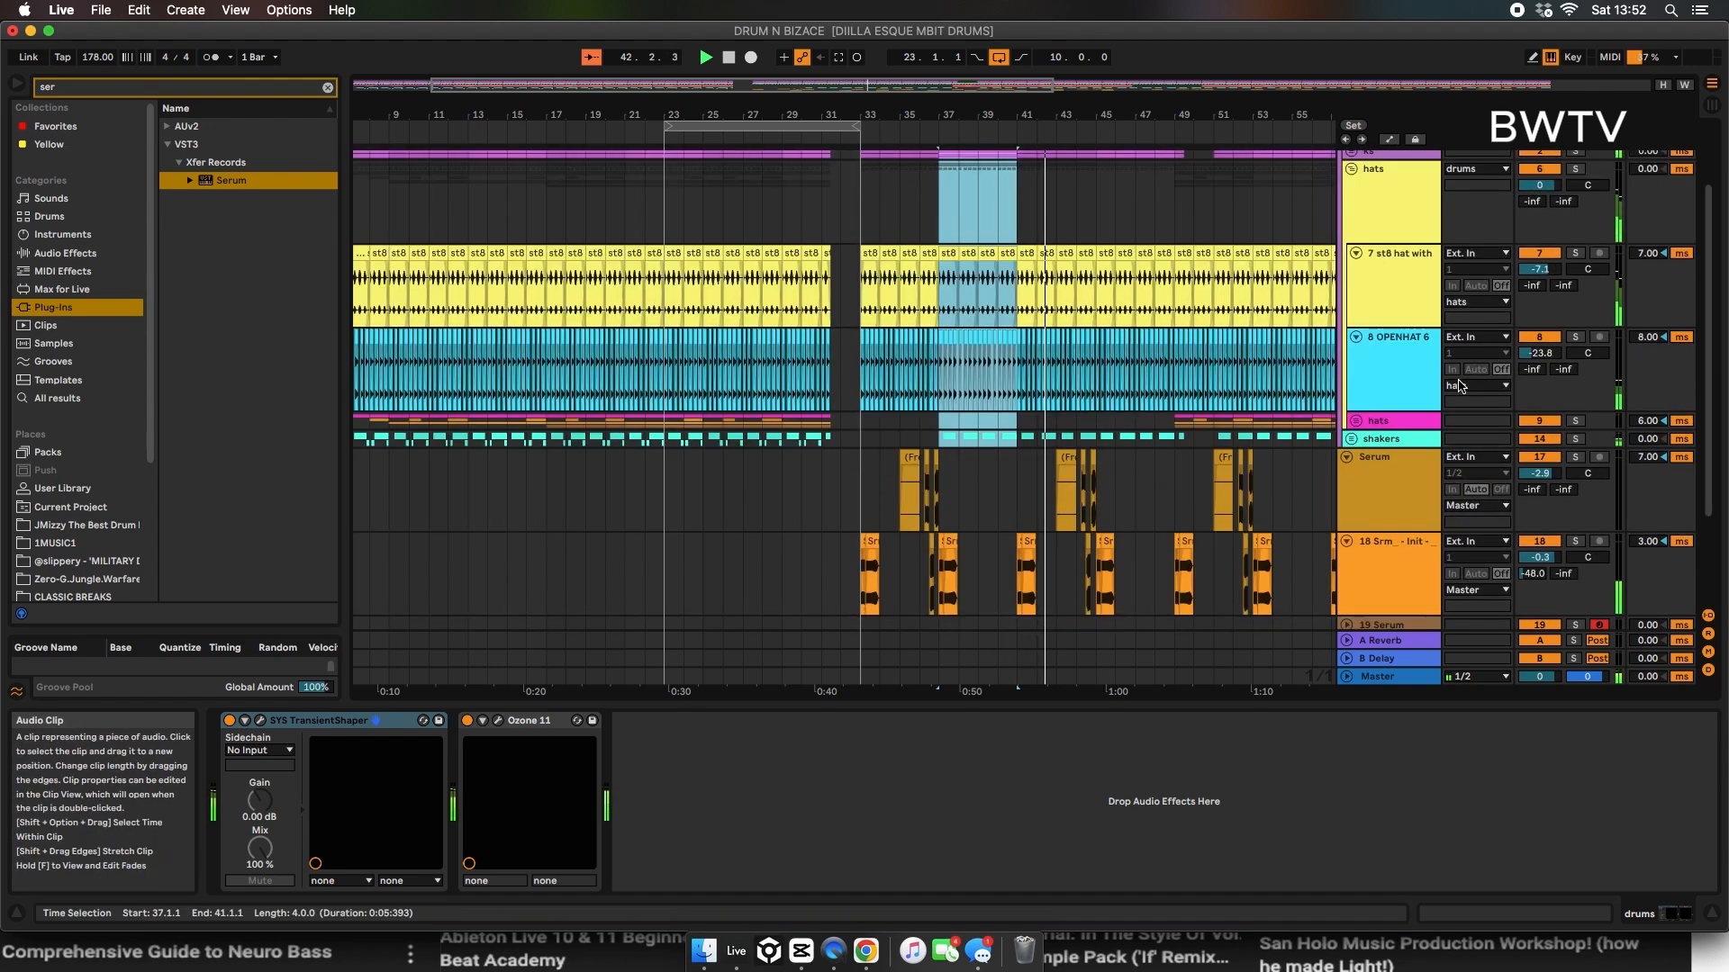
click(1352, 439)
drag(1539, 455, 1540, 453)
drag(957, 473, 1170, 499)
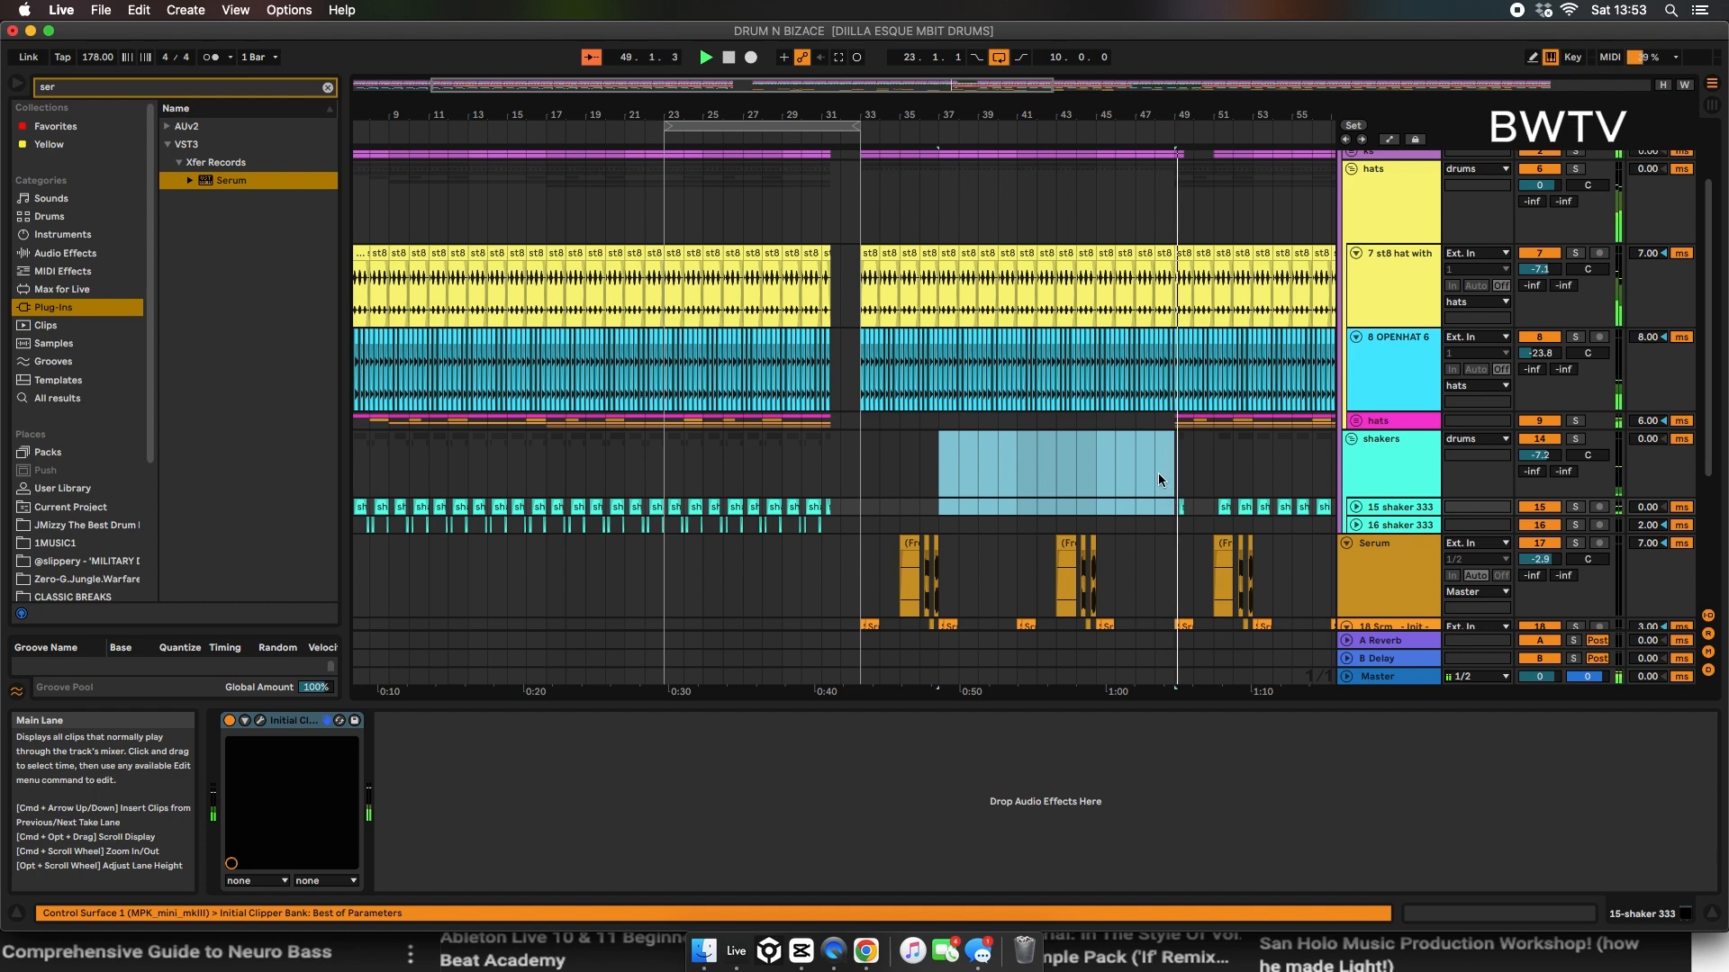
Step: Fill the gap in the shaker clips between bars 49 and 52 and play that section back
drag(1175, 453, 863, 185)
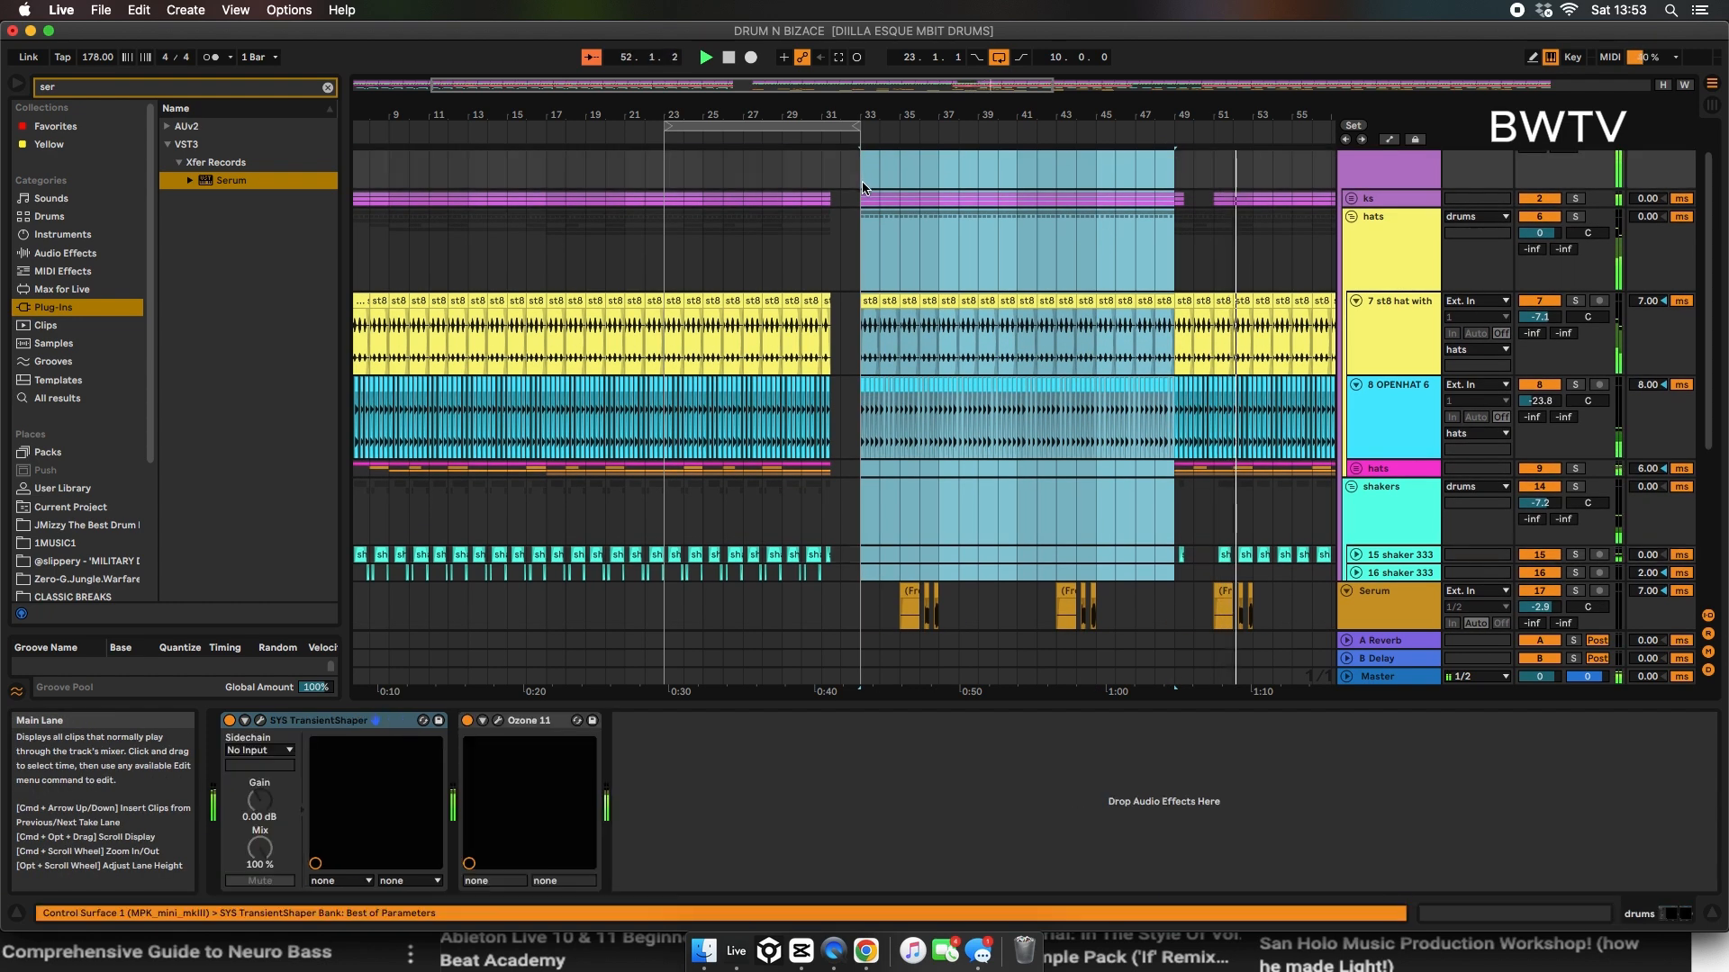
click(1168, 208)
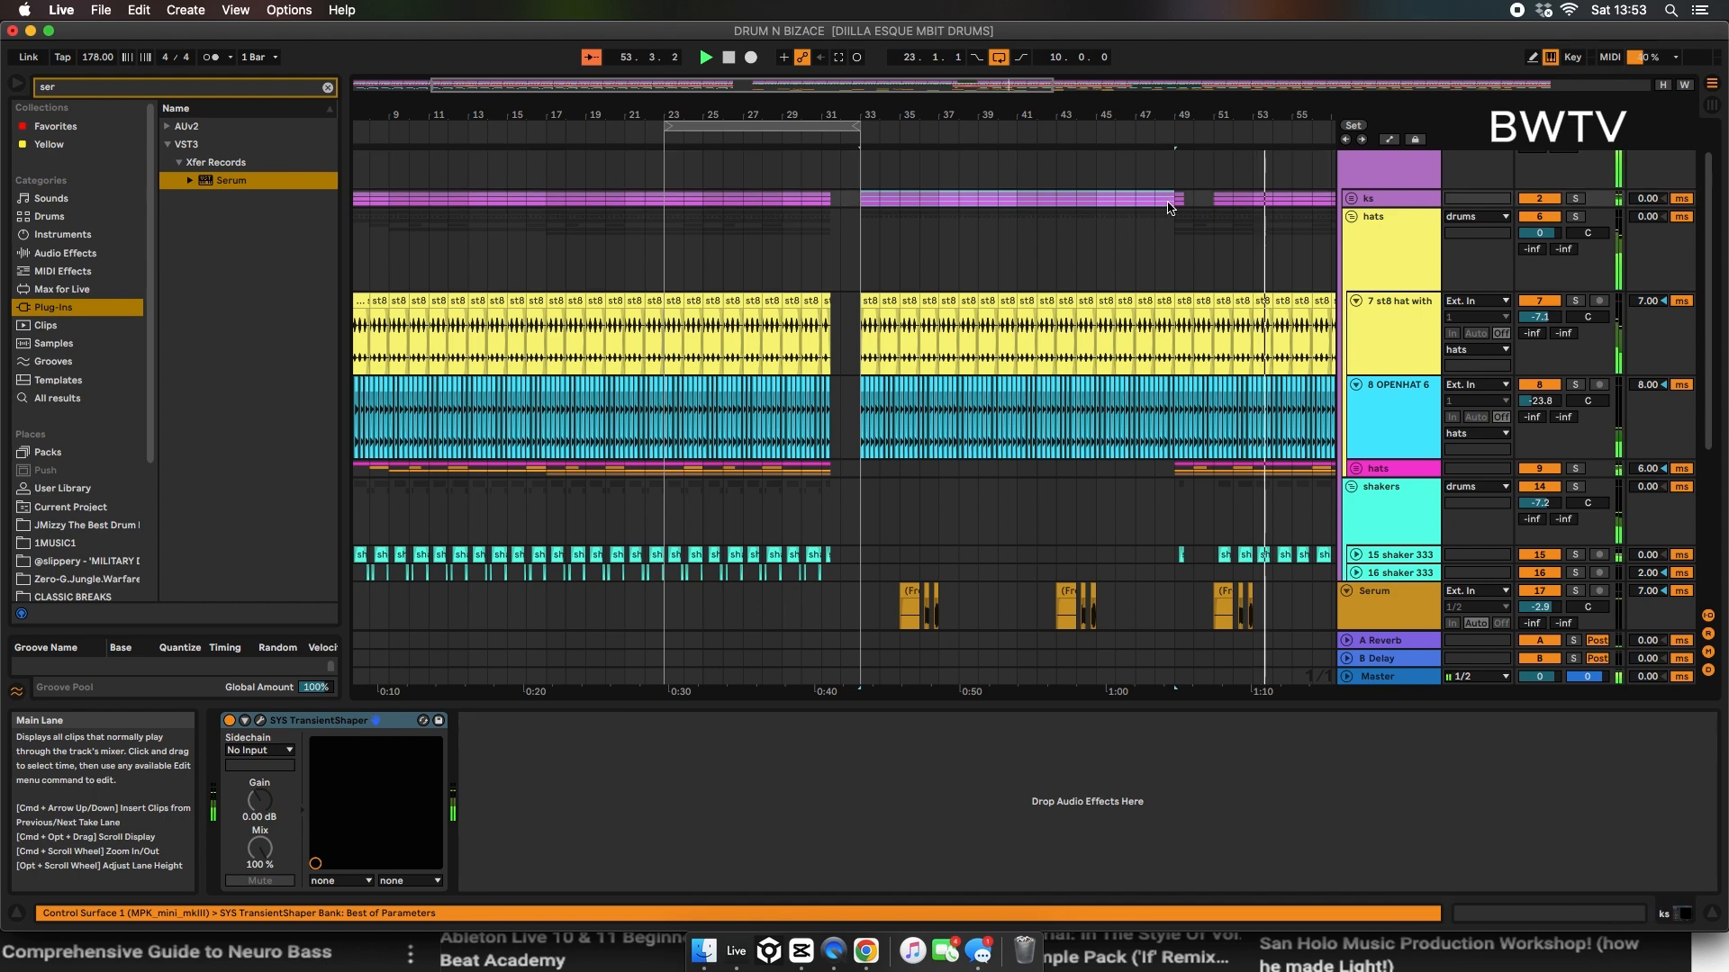
scroll(869, 424, down, 3)
scroll(869, 423, down, 1)
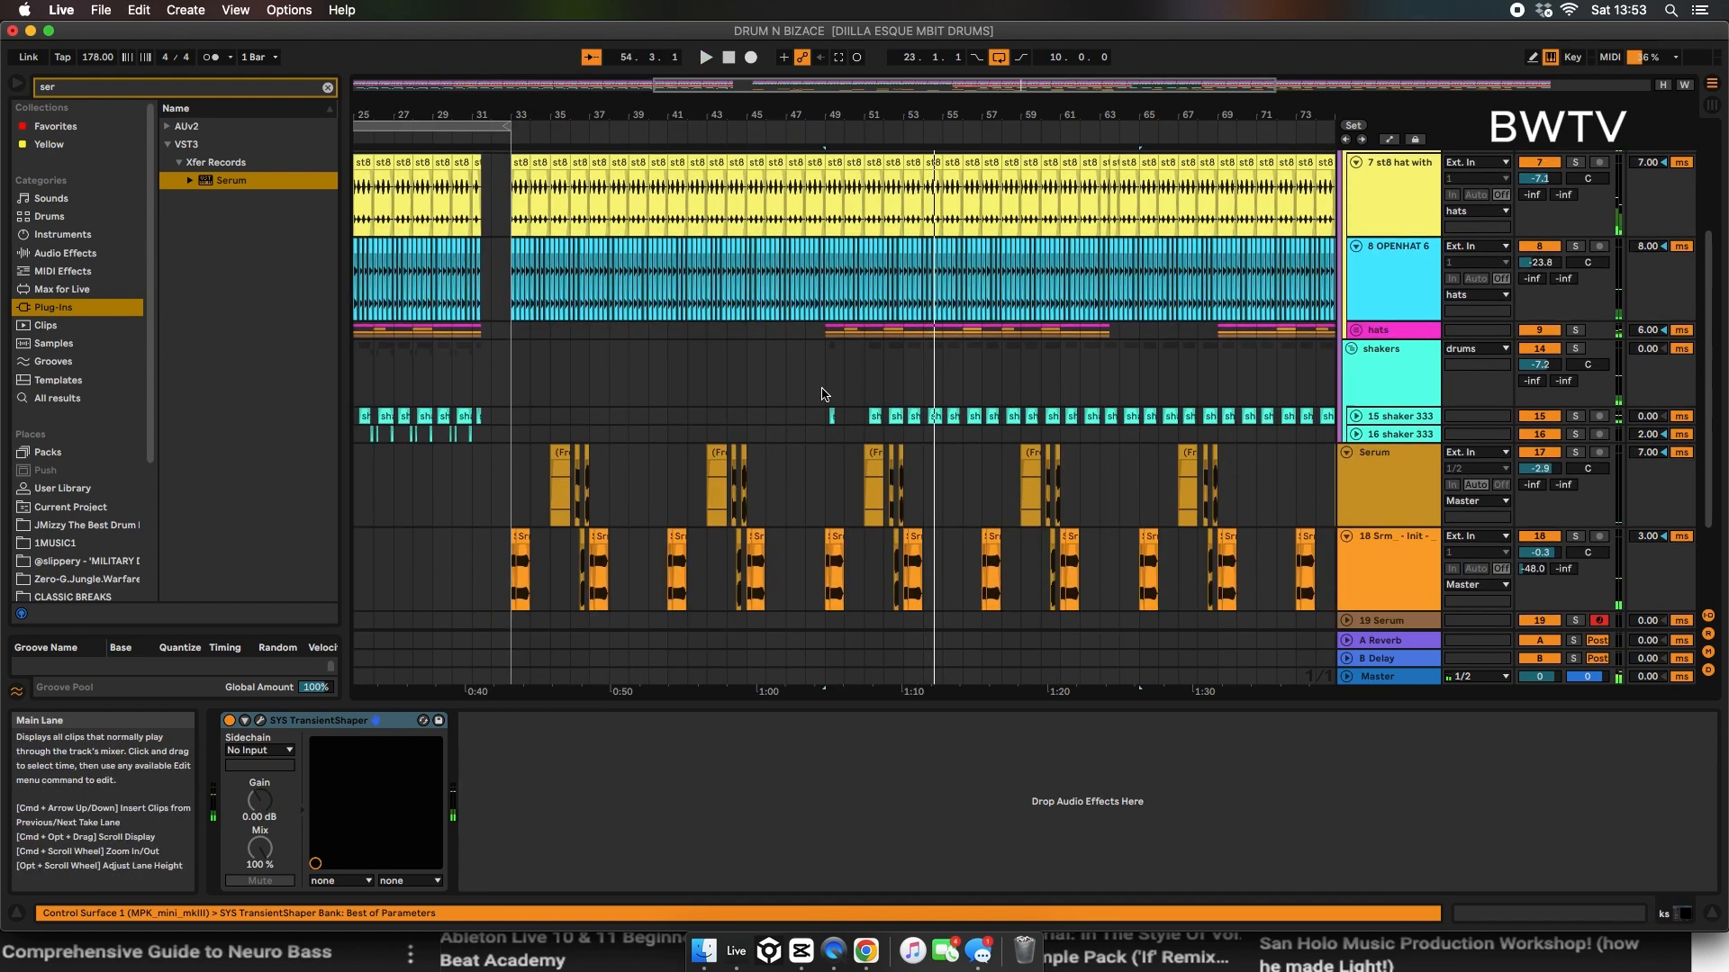
drag(918, 401, 857, 412)
key(space)
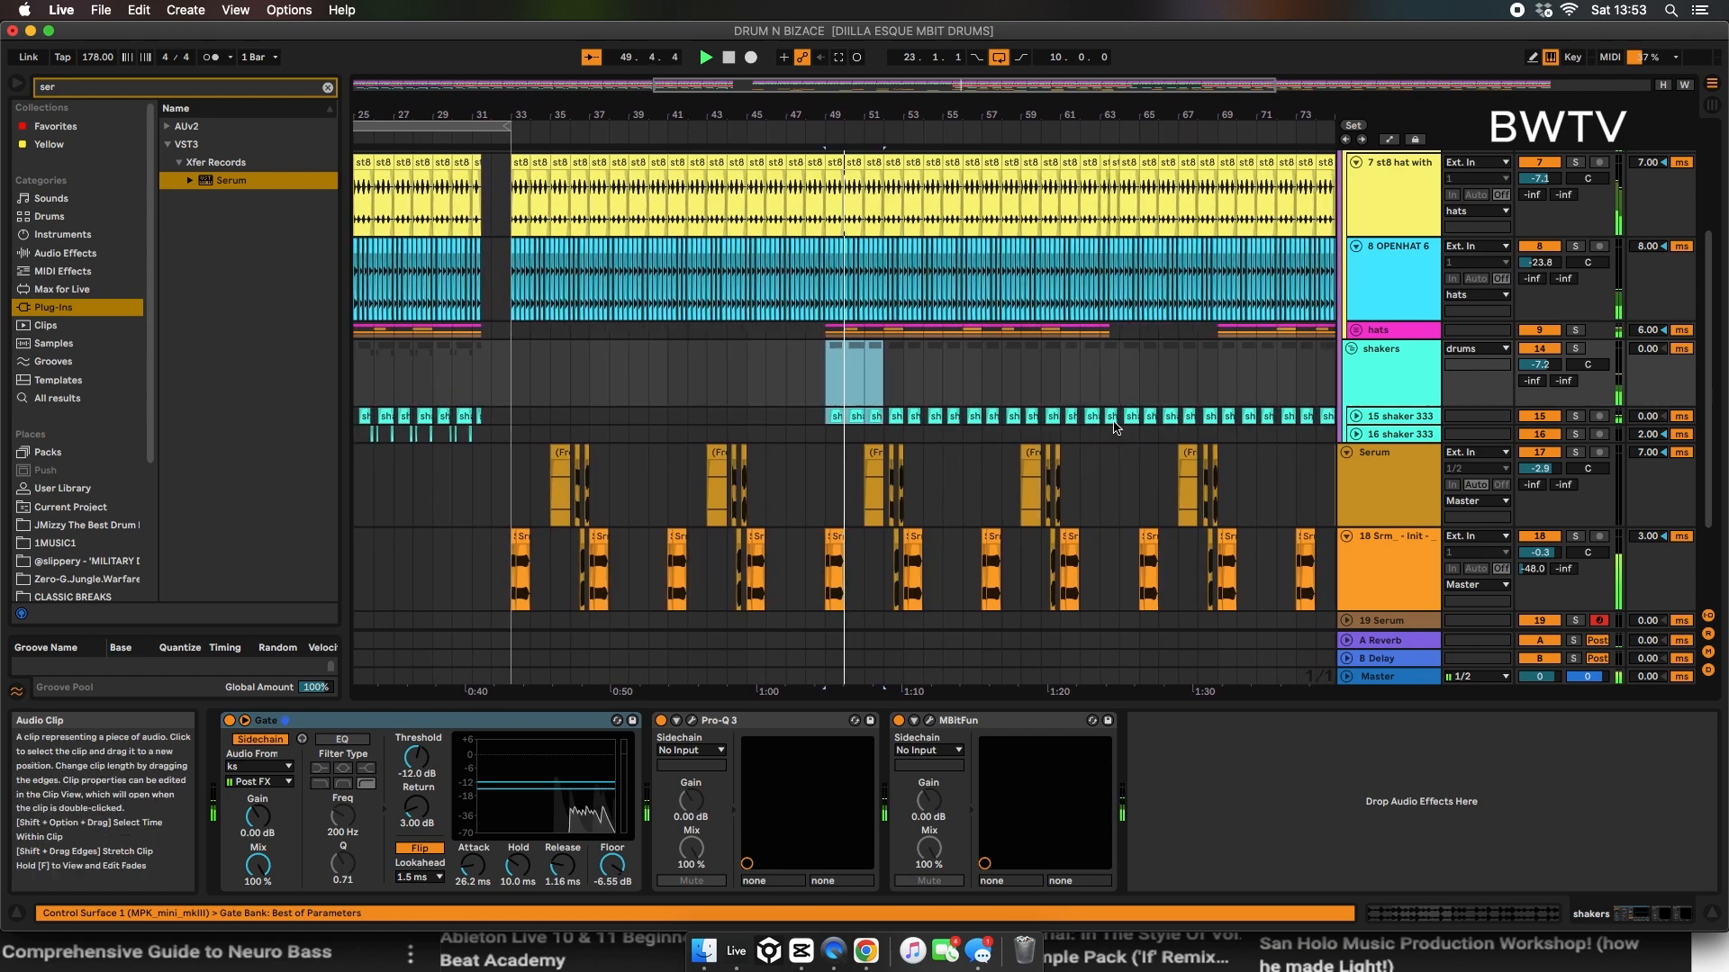
key(space)
Step: Play the arrangement from bar 33, from bar 23 and from a later point to check the drums with the bass slices
click(484, 395)
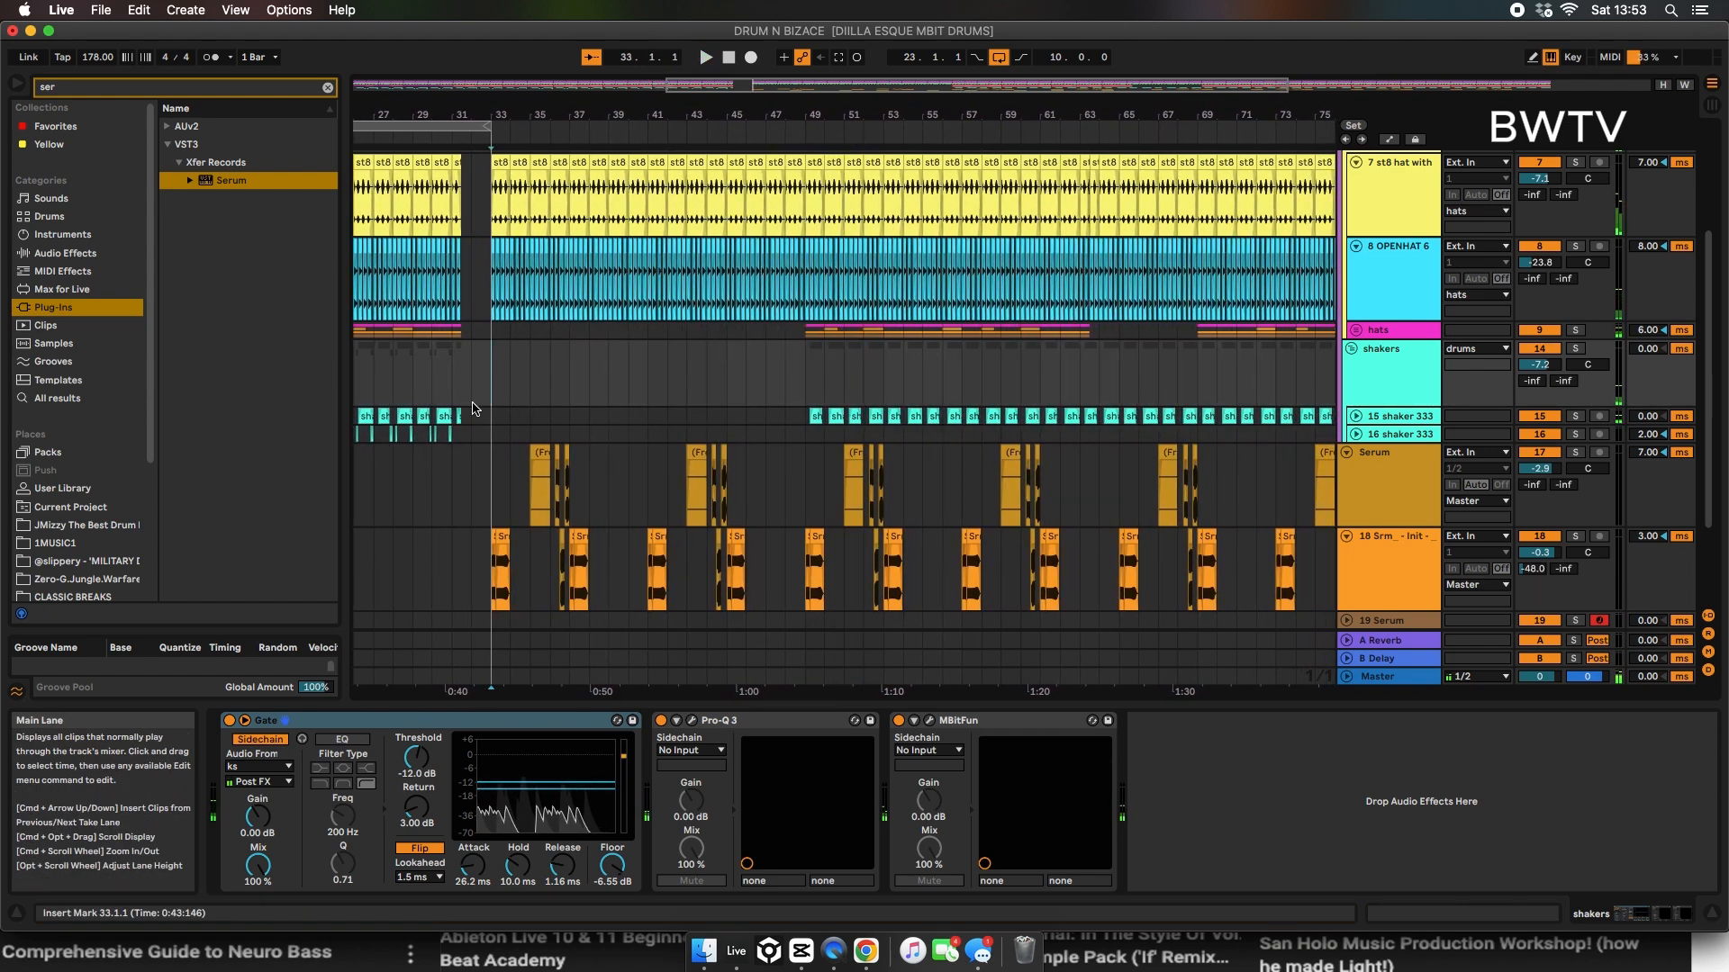
key(space)
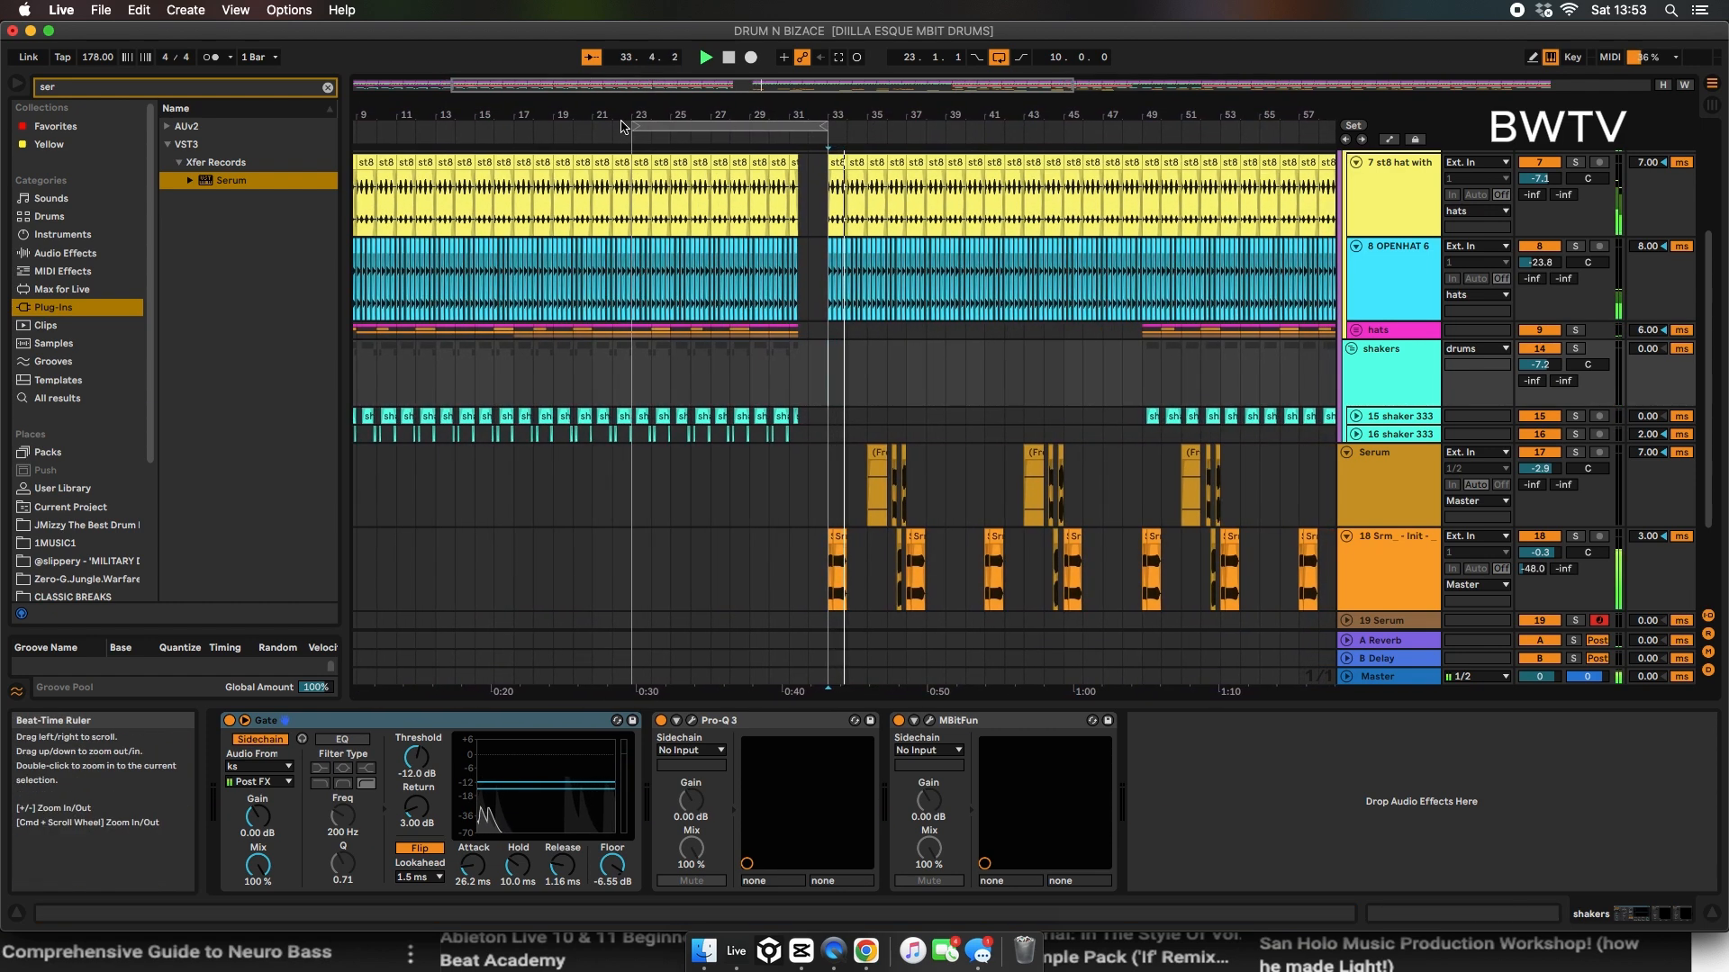
click(631, 163)
key(space)
key(space)
click(984, 274)
key(space)
key(space)
drag(958, 114, 857, 207)
scroll(857, 224, down, 3)
drag(619, 112, 878, 18)
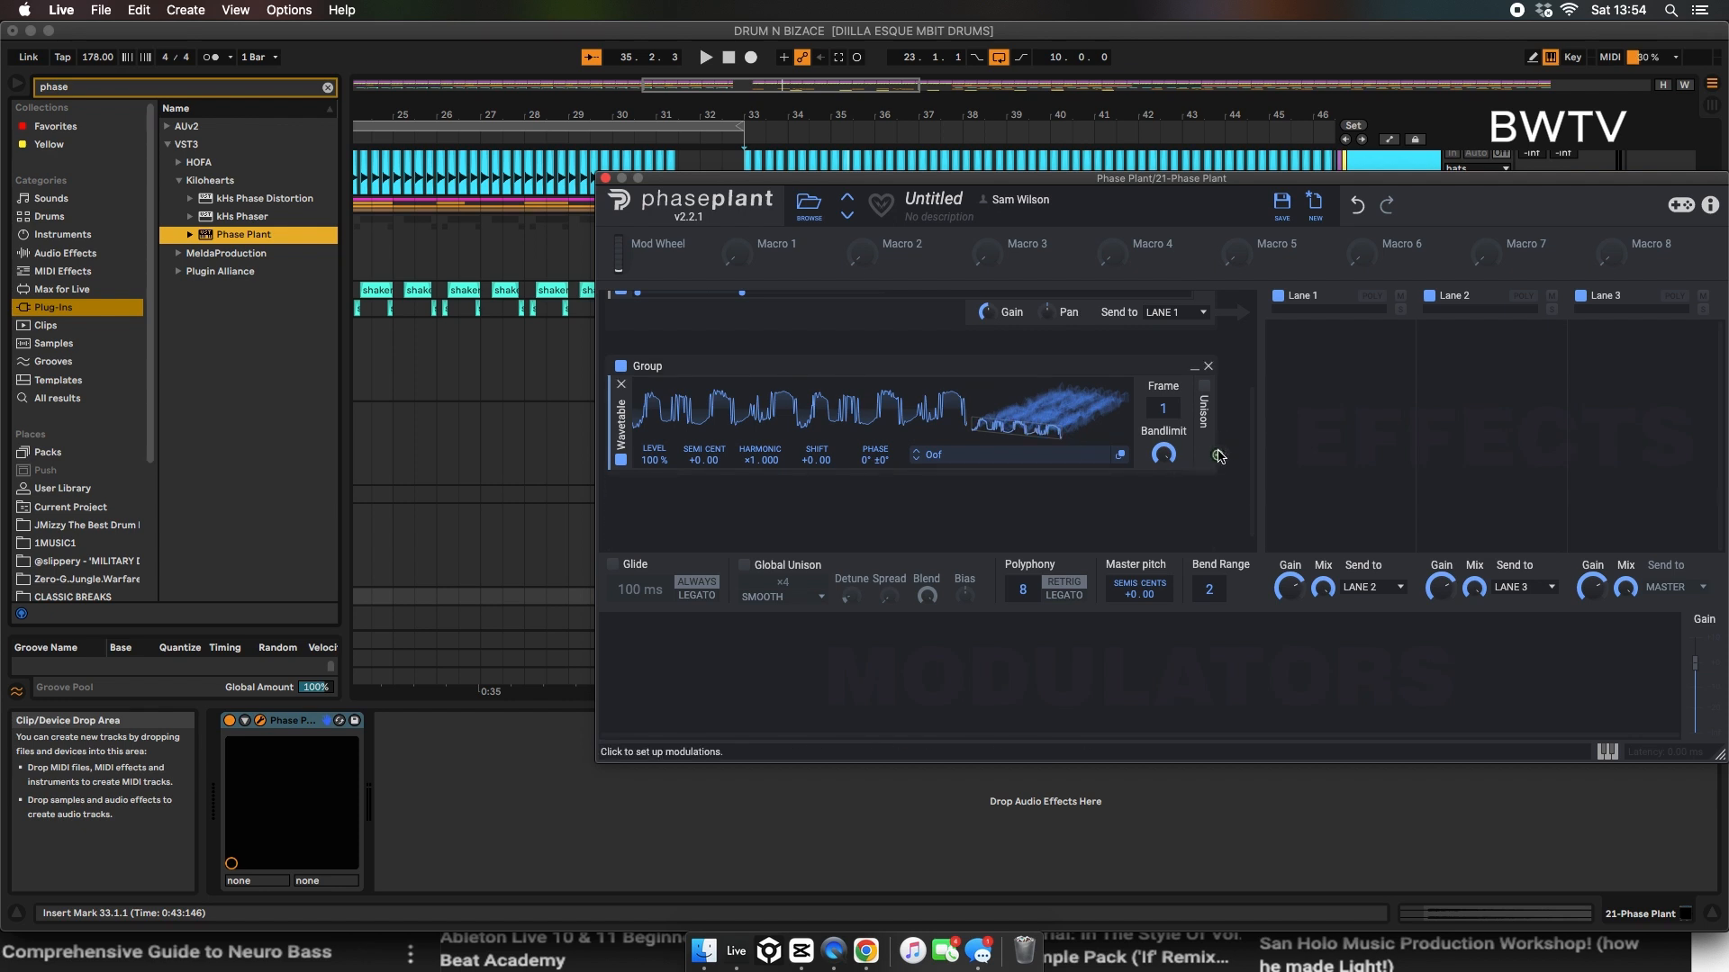
Step: Modulate the analog oscillator's phase with the wavetable group's output and arm the Phase Plant track for recording
scroll(1208, 459, up, 3)
drag(860, 416, 877, 412)
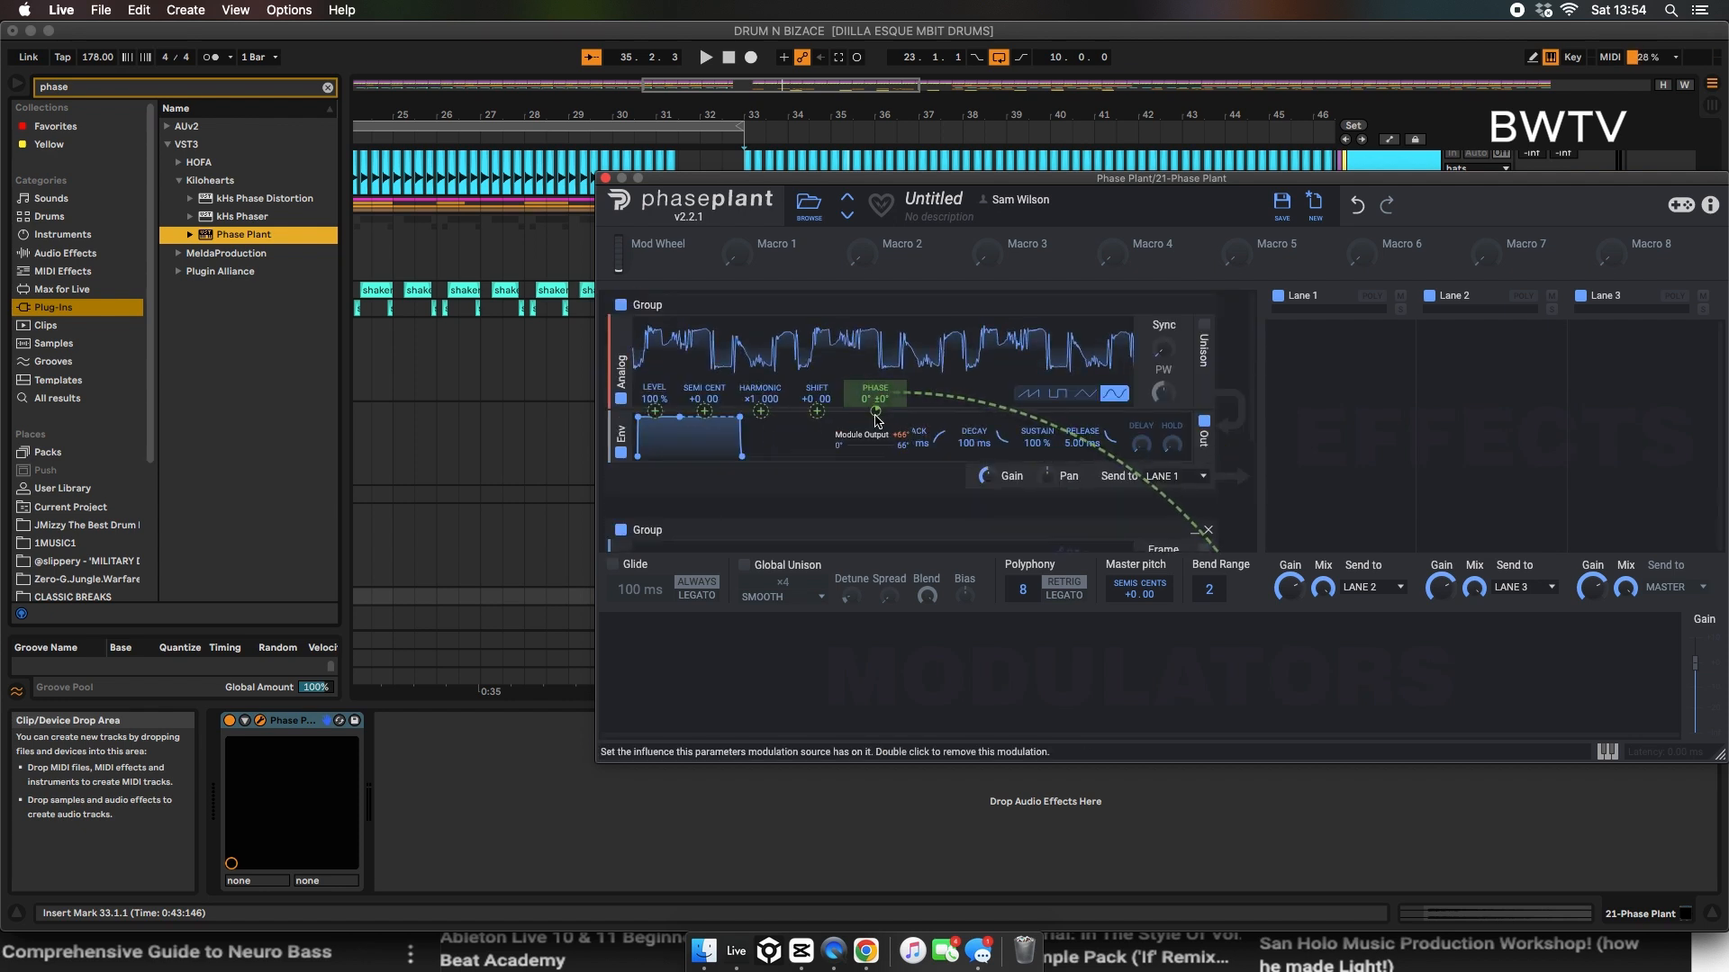
drag(1182, 189, 515, 186)
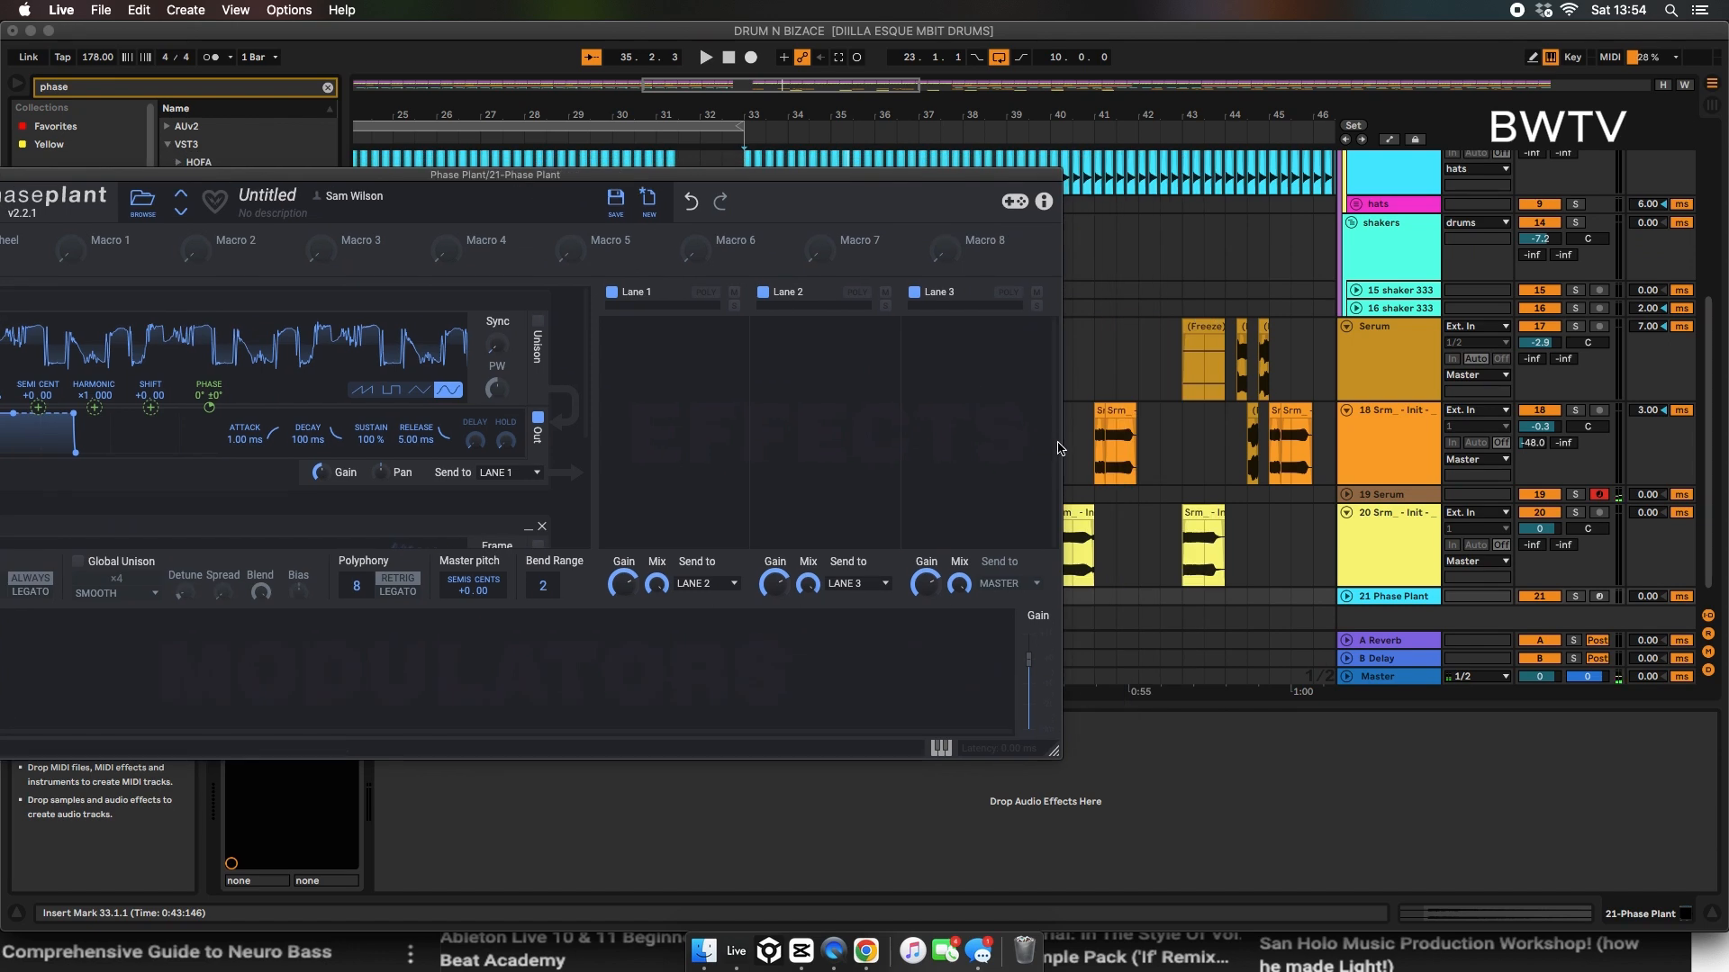
click(1599, 596)
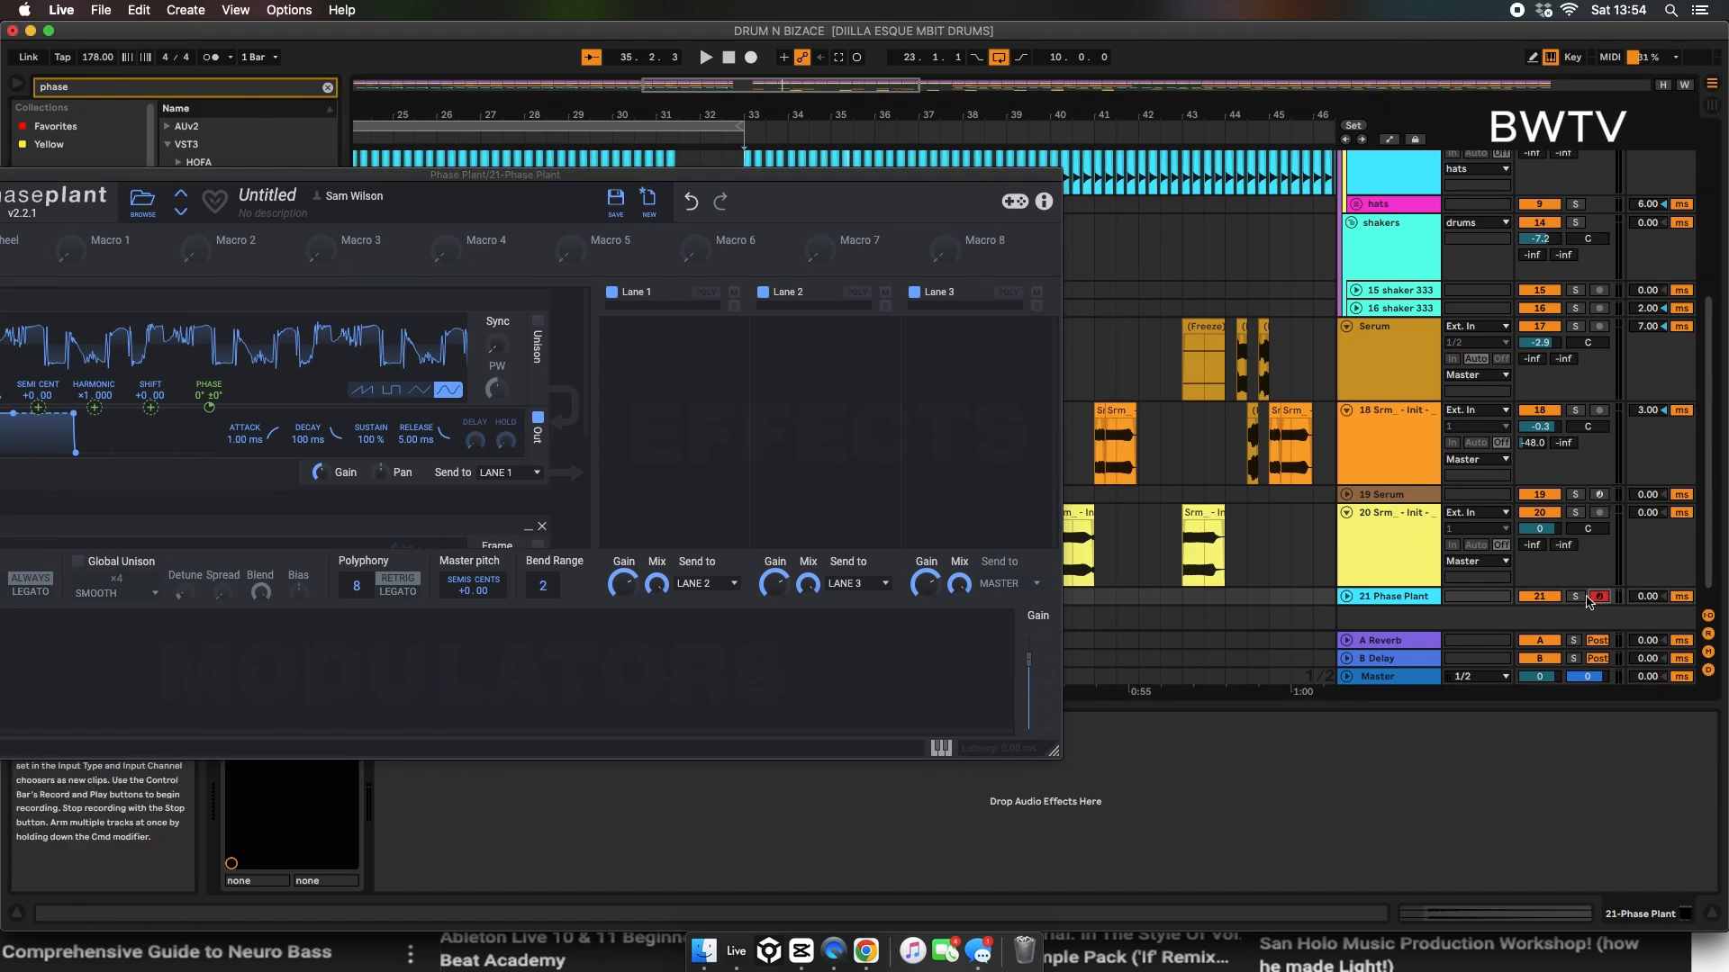
drag(691, 176, 1137, 116)
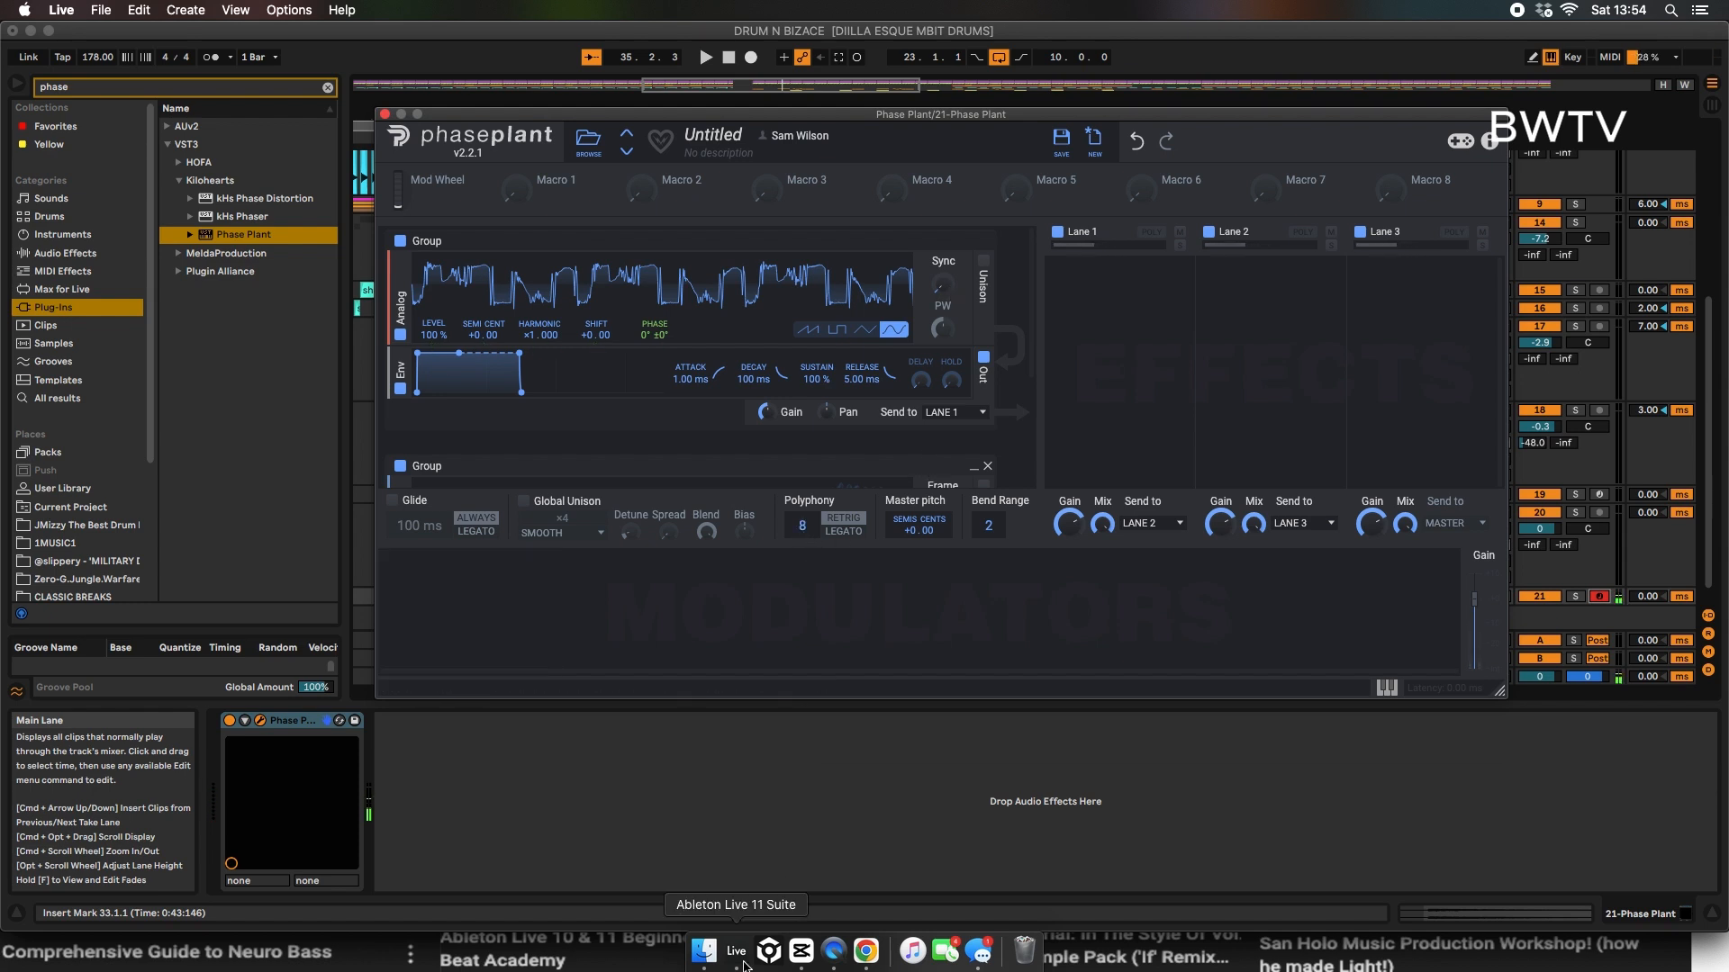
Step: Set polyphony to 1 and shape the output envelope to 112 ms attack, 2.23 s decay, 59% sustain and 273 ms release
drag(808, 529, 808, 533)
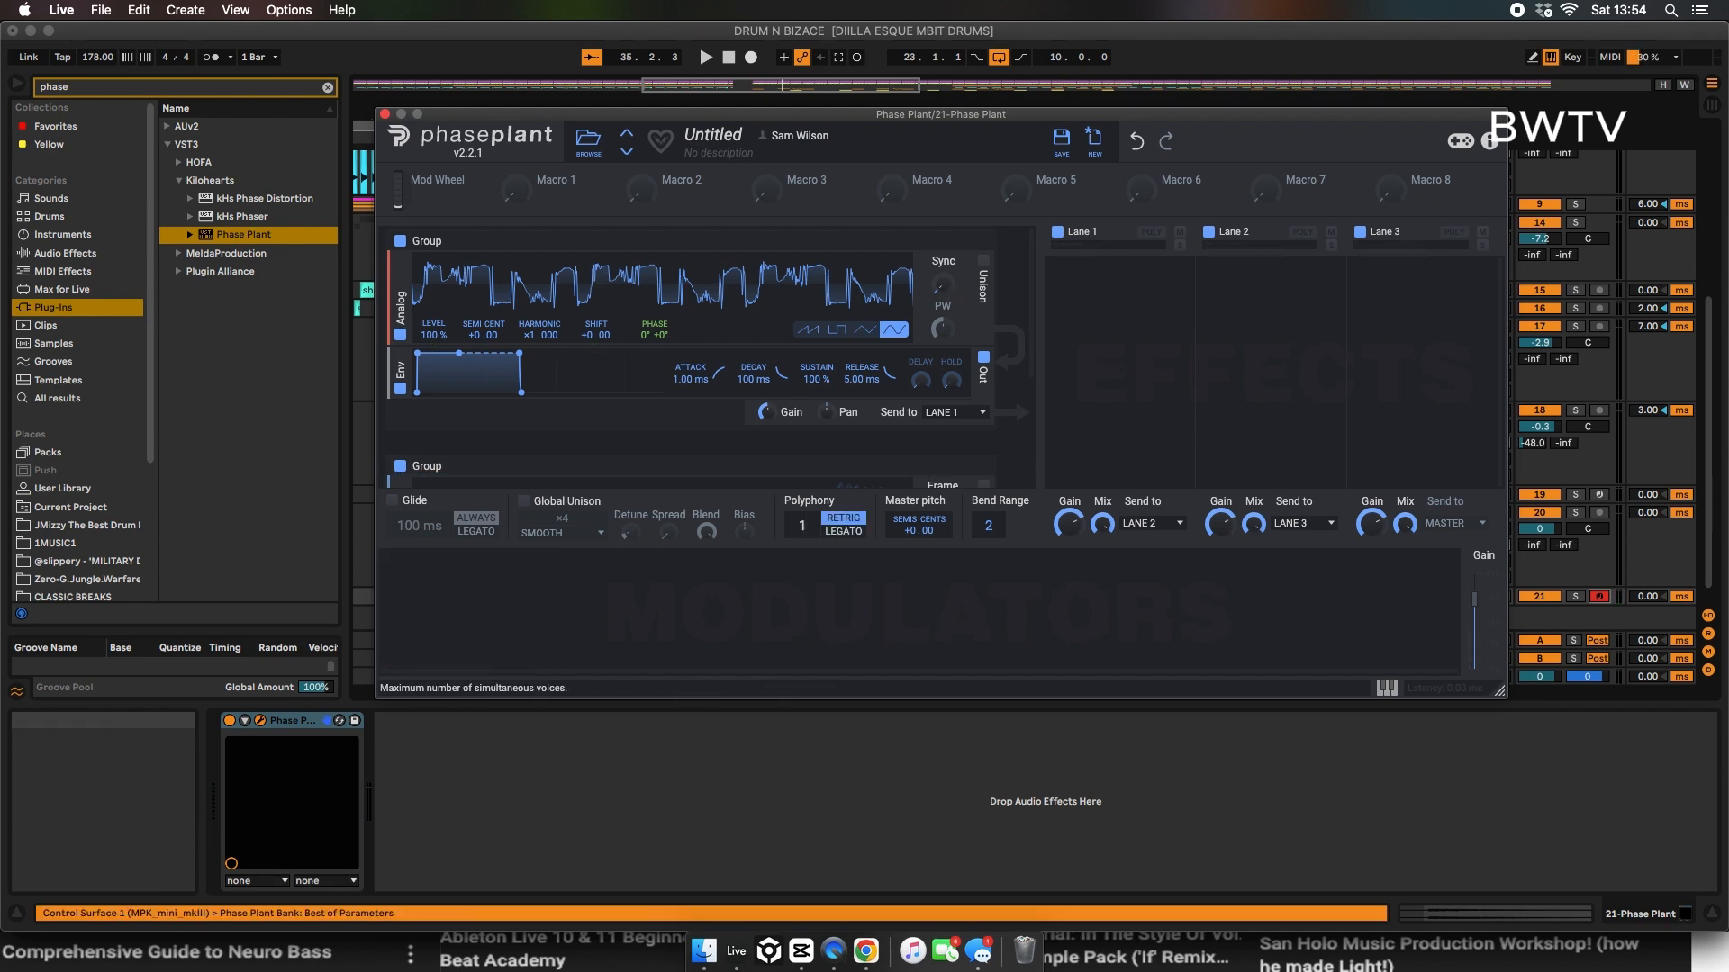
drag(890, 372, 890, 401)
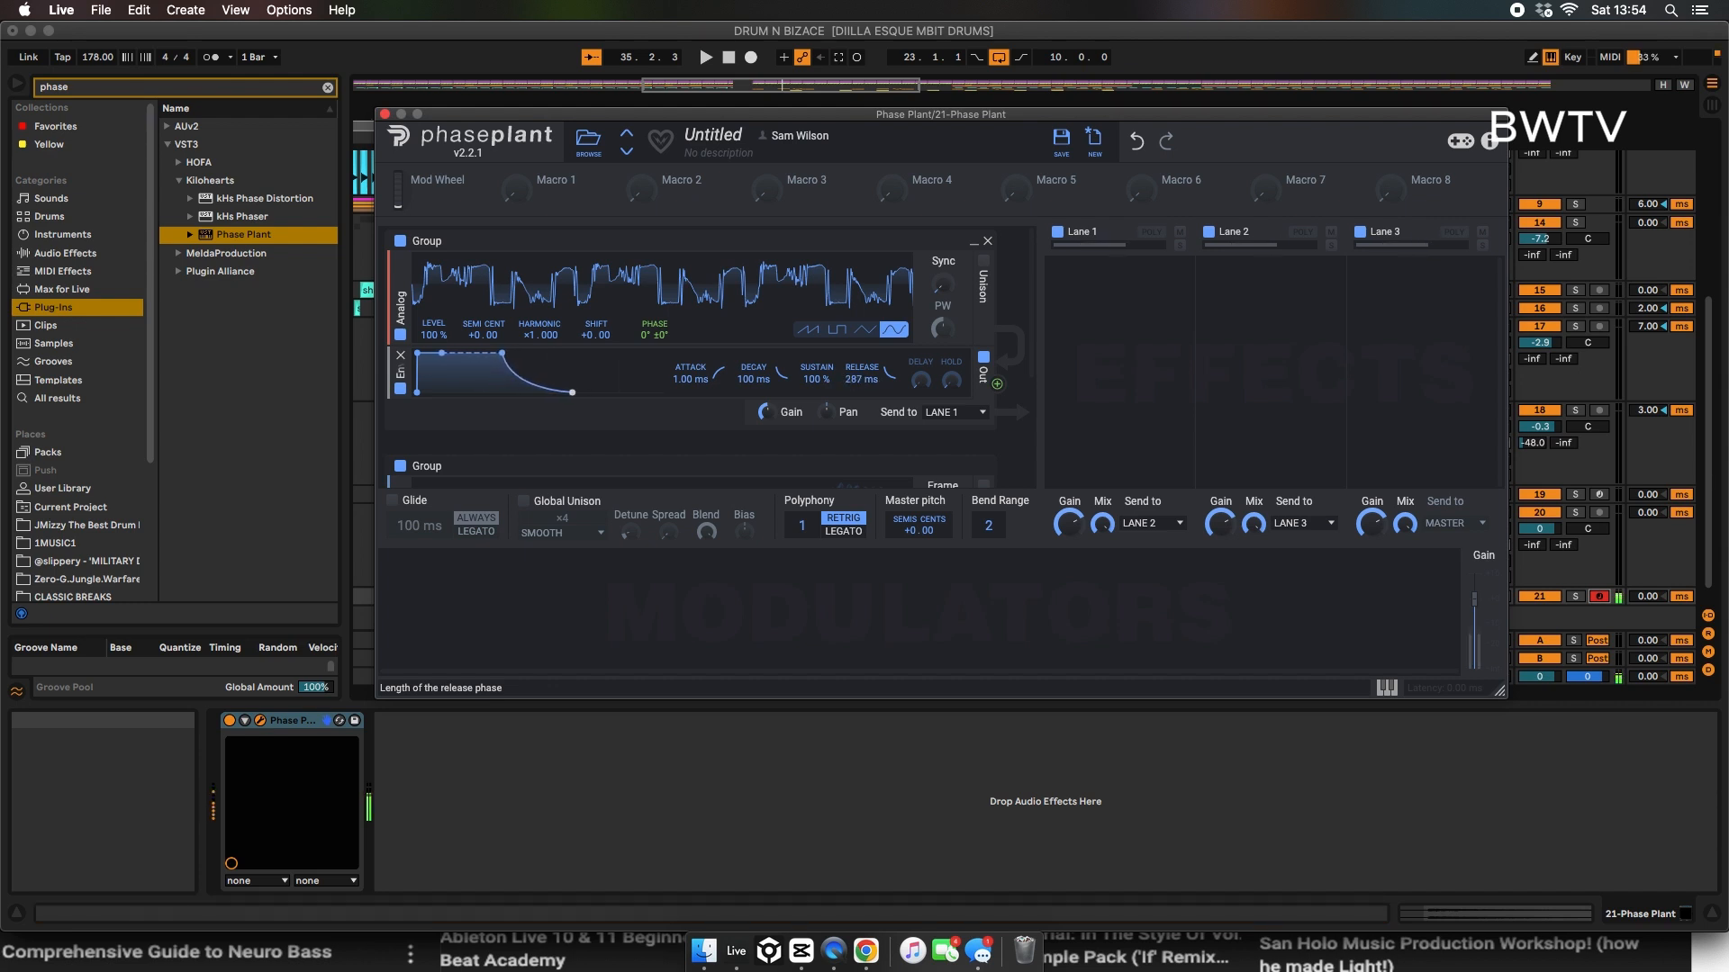
drag(442, 353, 548, 371)
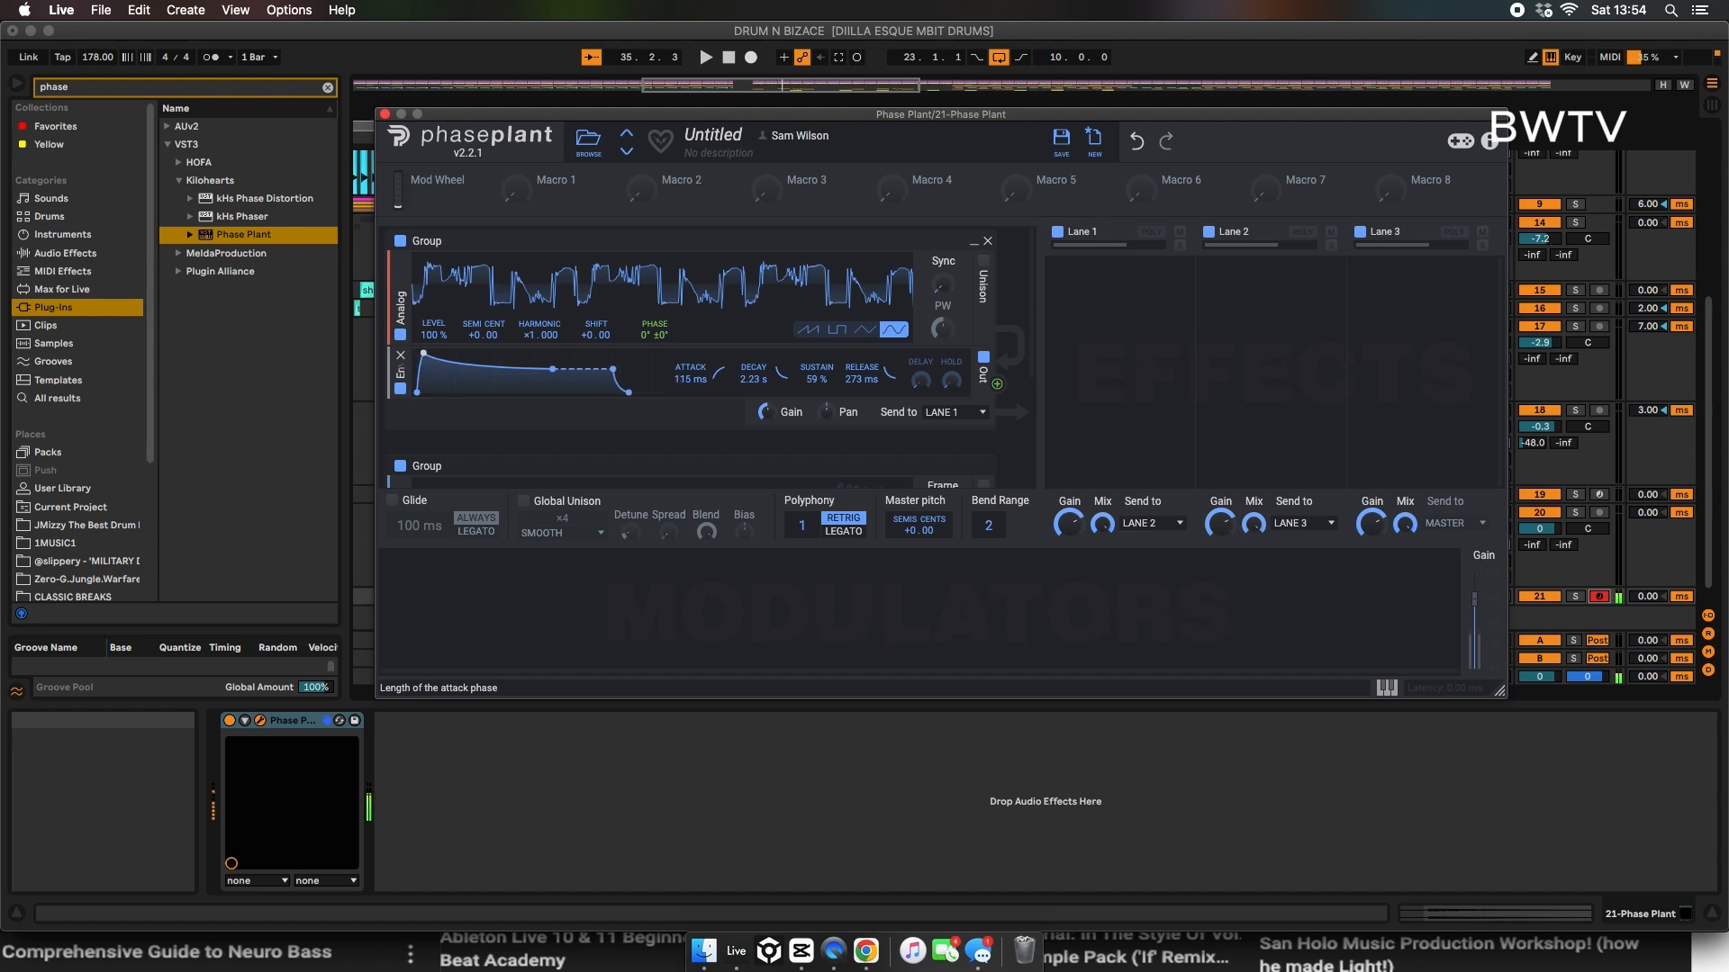
drag(425, 353, 424, 353)
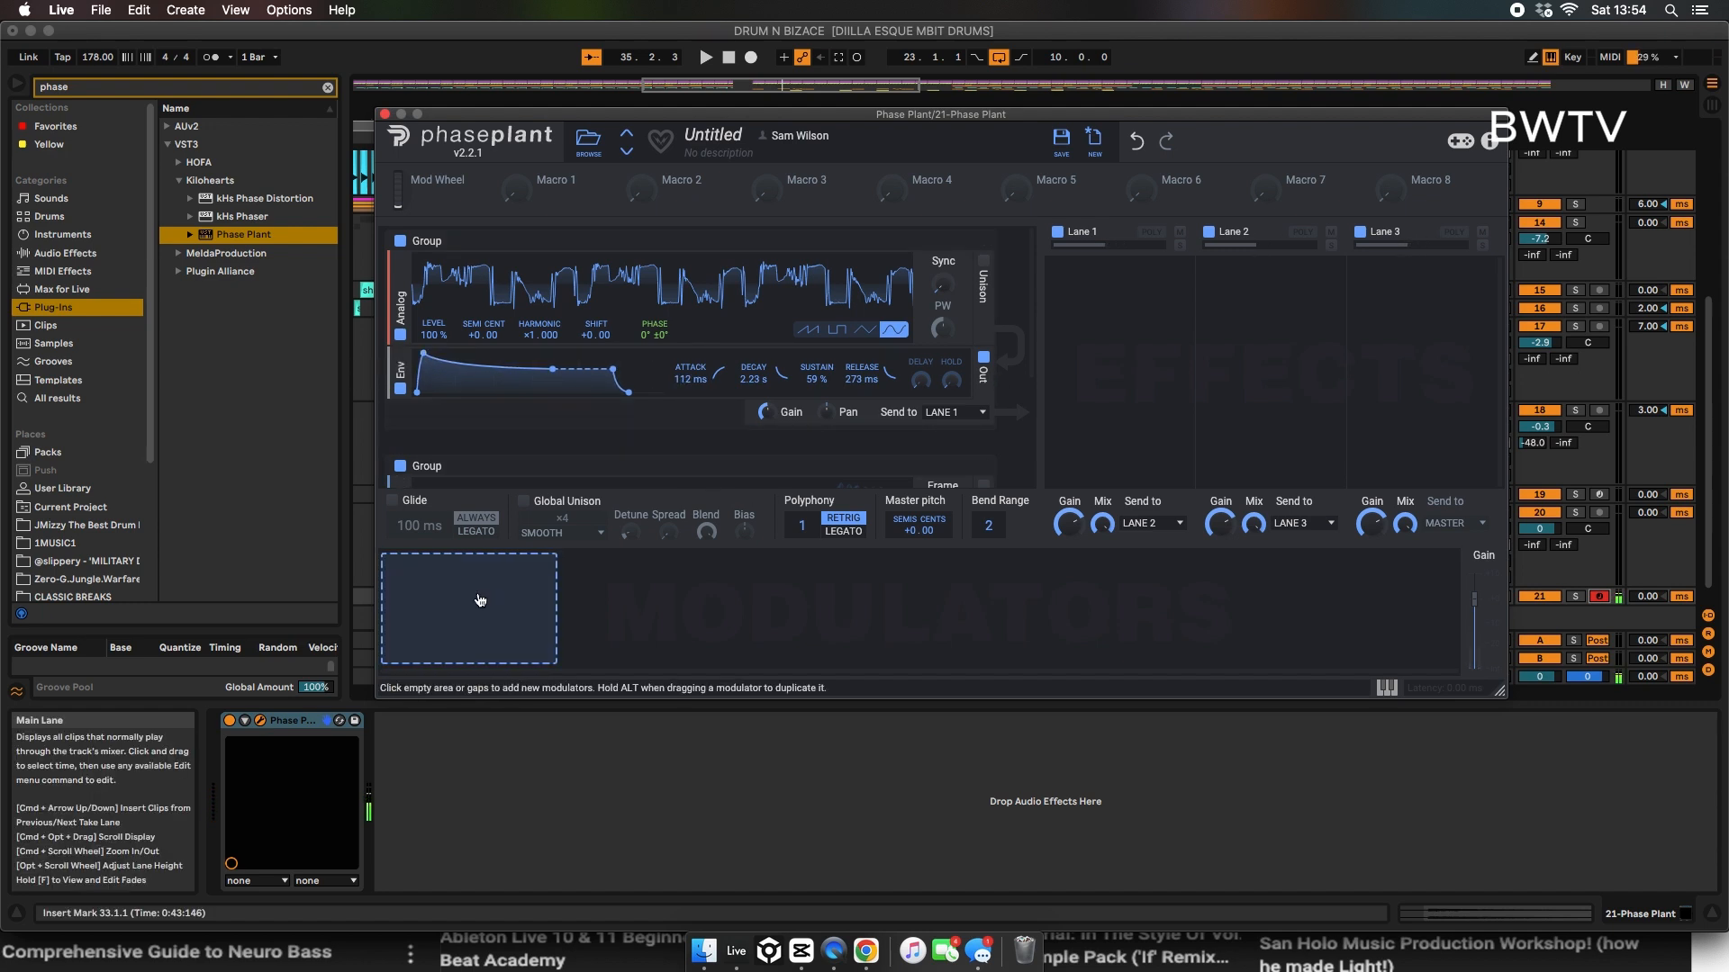
Step: Add an LFO Table modulator using the Moncher table with a tempo-synced rate of 4/16
click(481, 600)
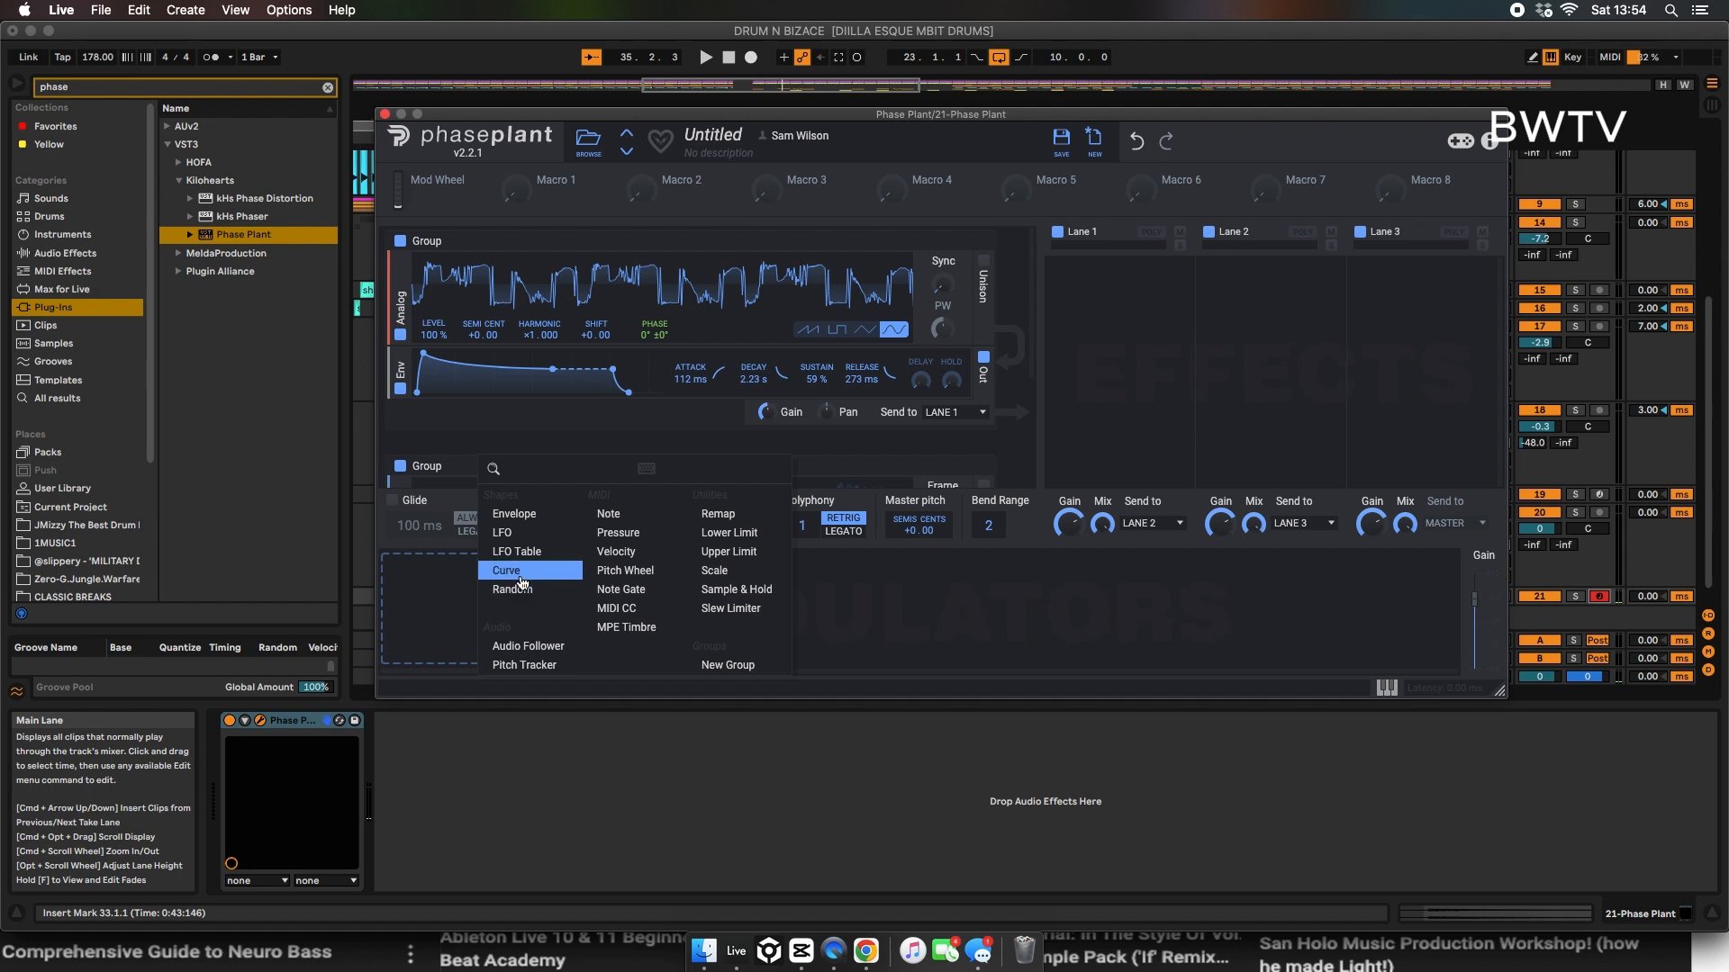
click(523, 558)
click(618, 650)
click(569, 652)
click(568, 653)
click(569, 653)
click(568, 653)
click(568, 653)
click(568, 653)
click(568, 653)
click(568, 653)
click(568, 653)
click(568, 652)
click(568, 653)
click(569, 652)
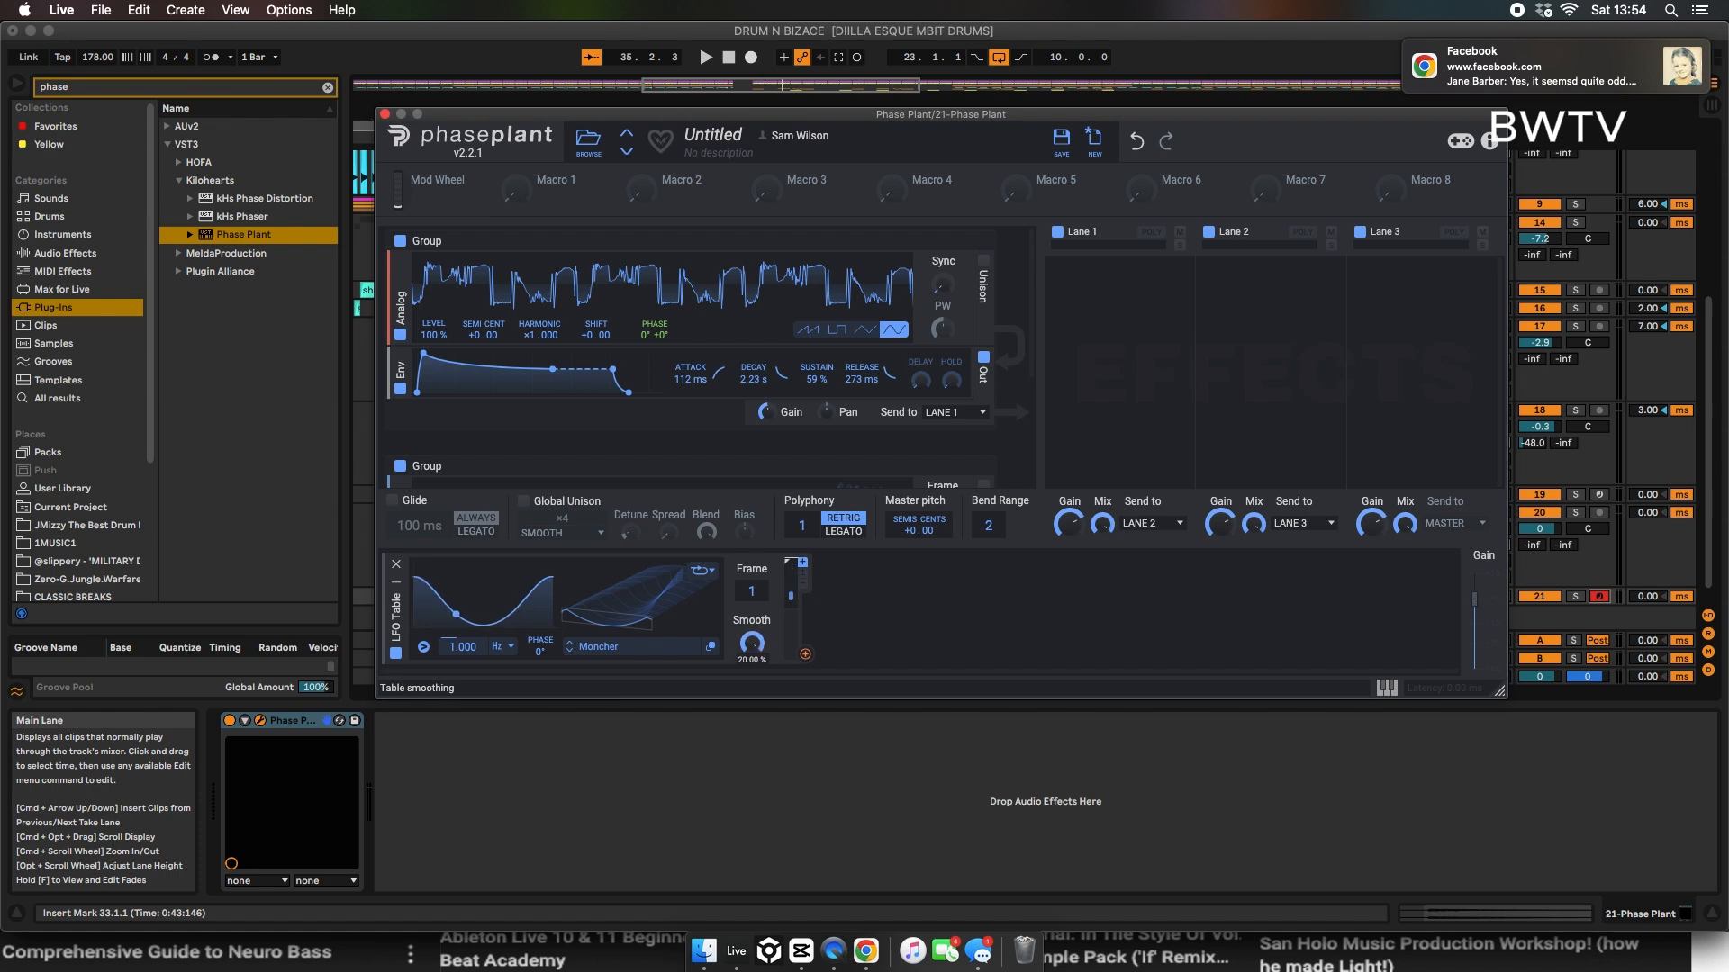
click(505, 647)
click(509, 667)
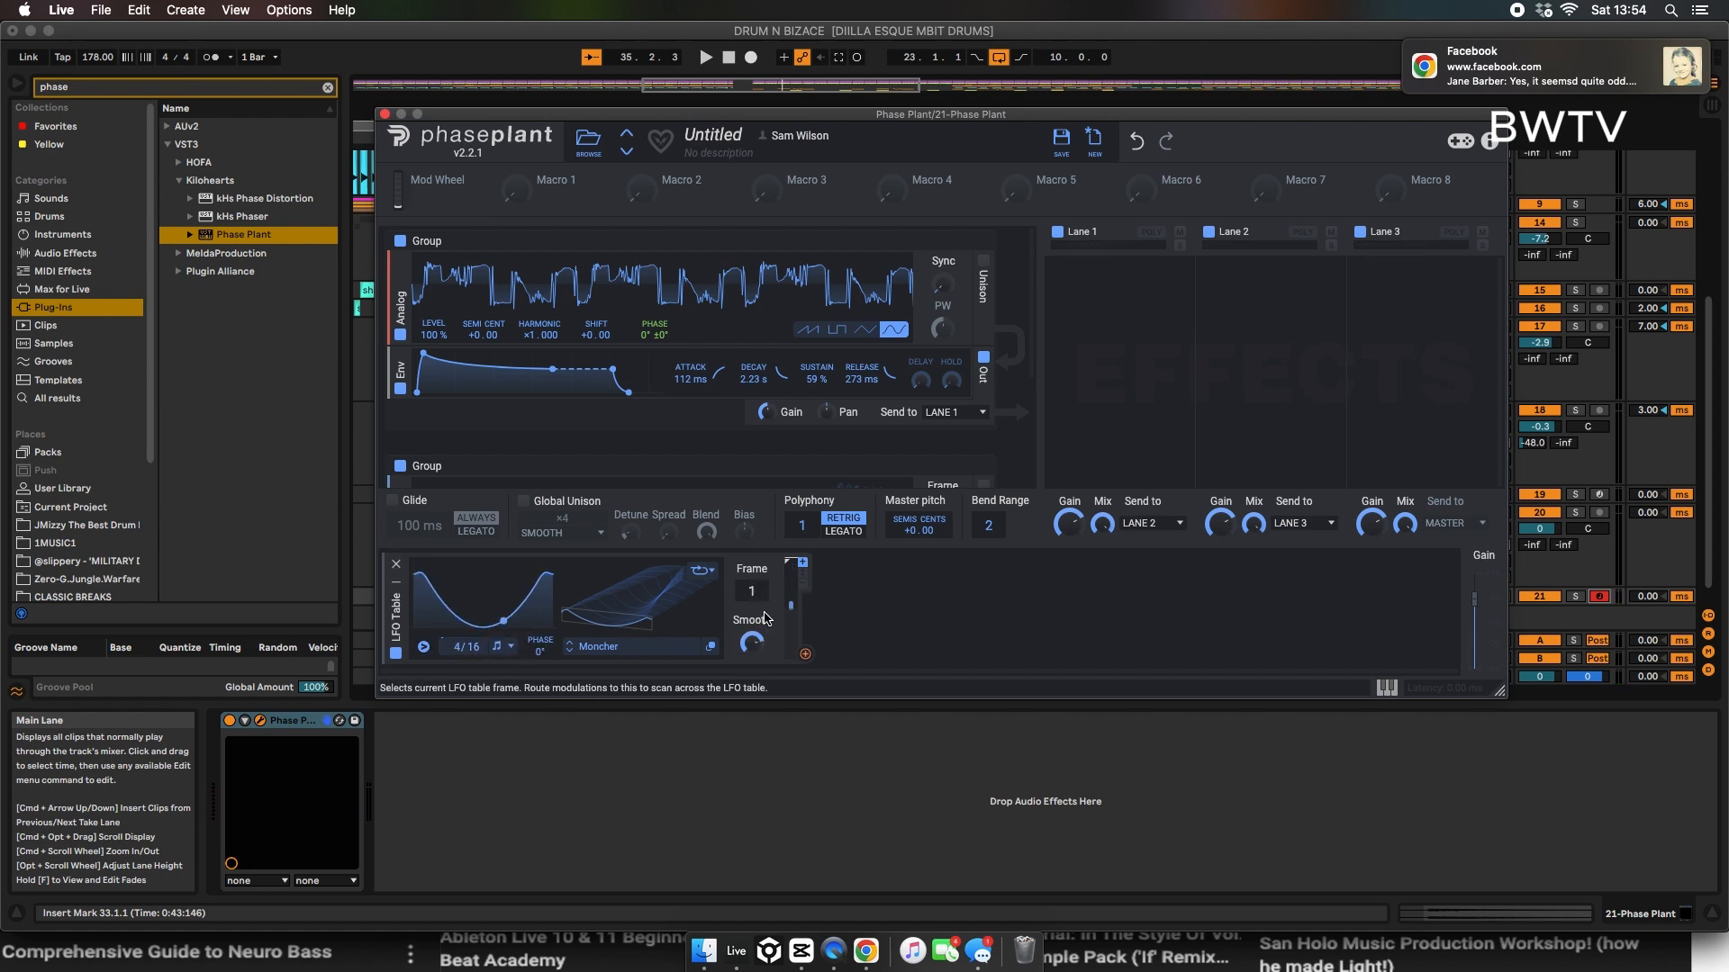
Step: Modulate the wavetable oscillator's level with the LFO Table from a 0% base, and set its harmonic to 2.000 and frame to 29
drag(805, 654, 788, 650)
scroll(505, 409, down, 4)
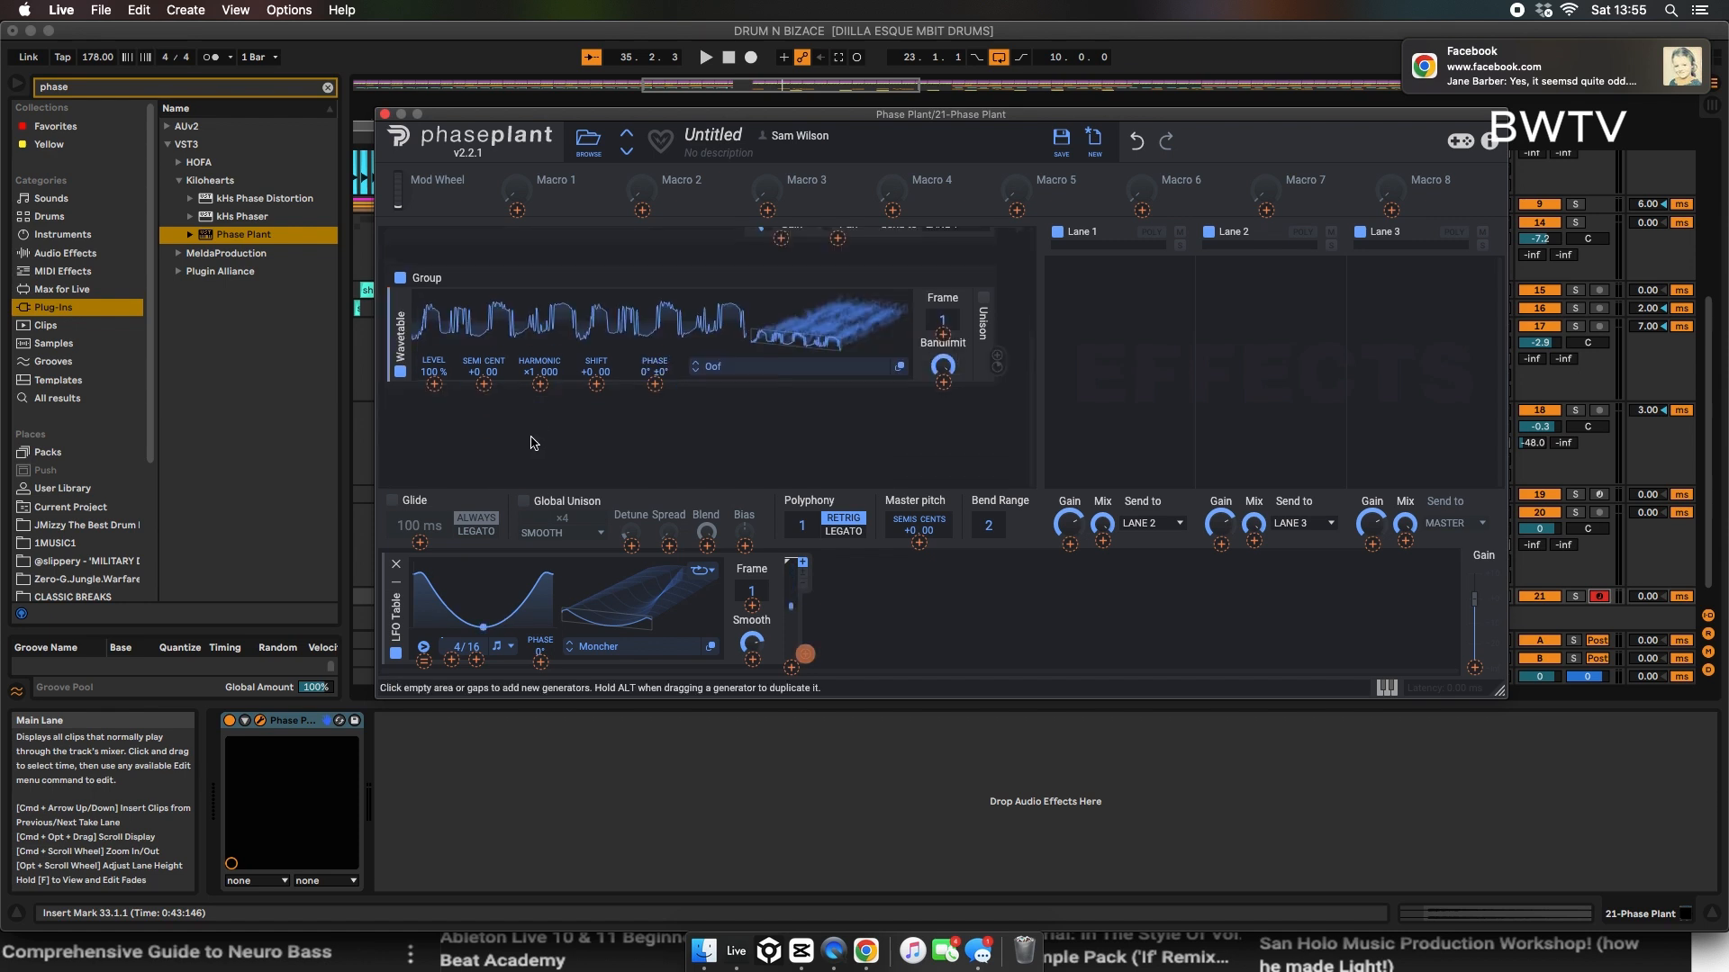
click(434, 384)
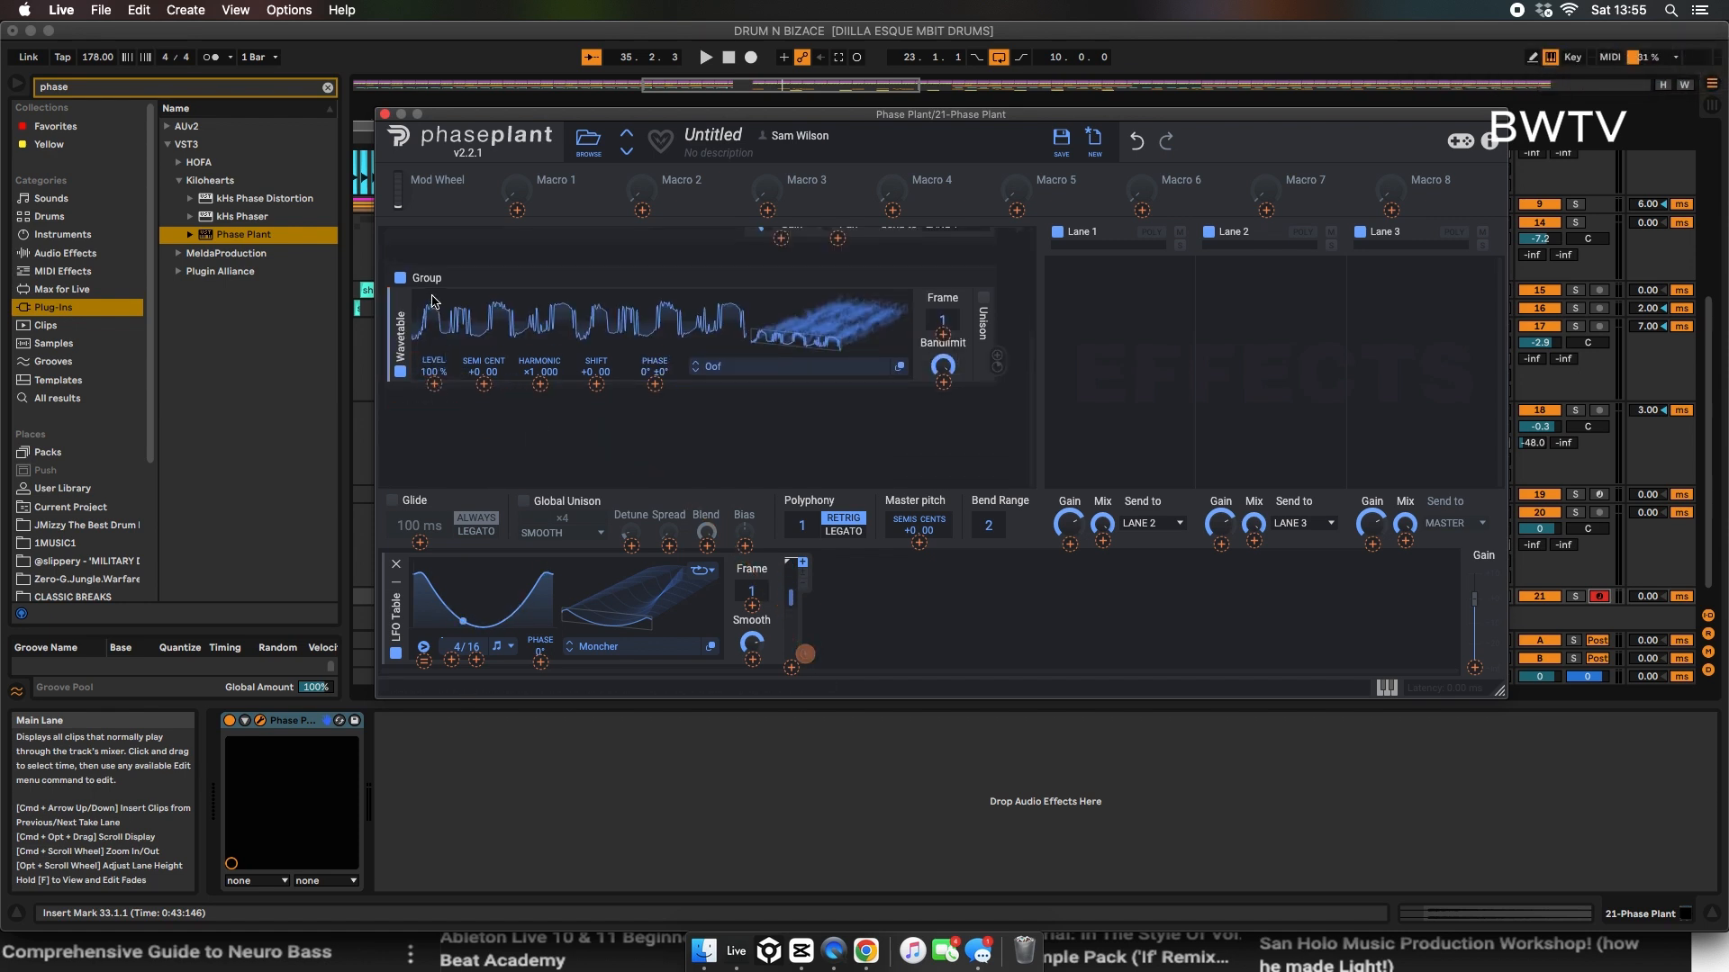
drag(434, 385, 434, 315)
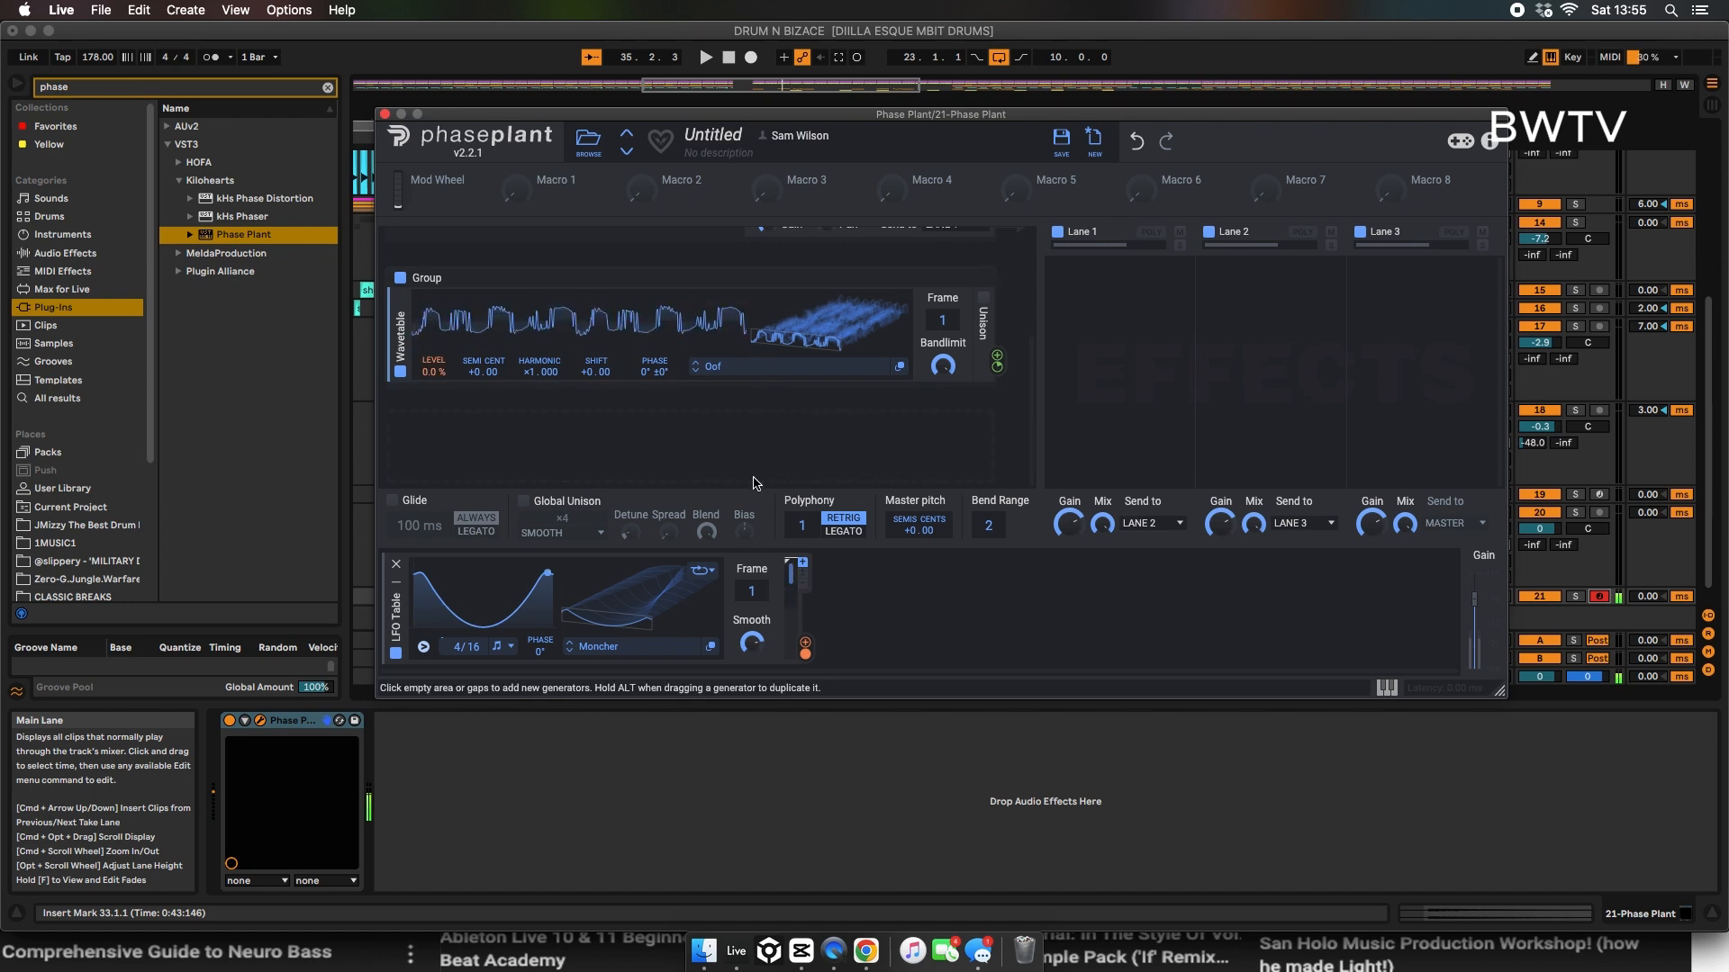
drag(943, 320, 942, 211)
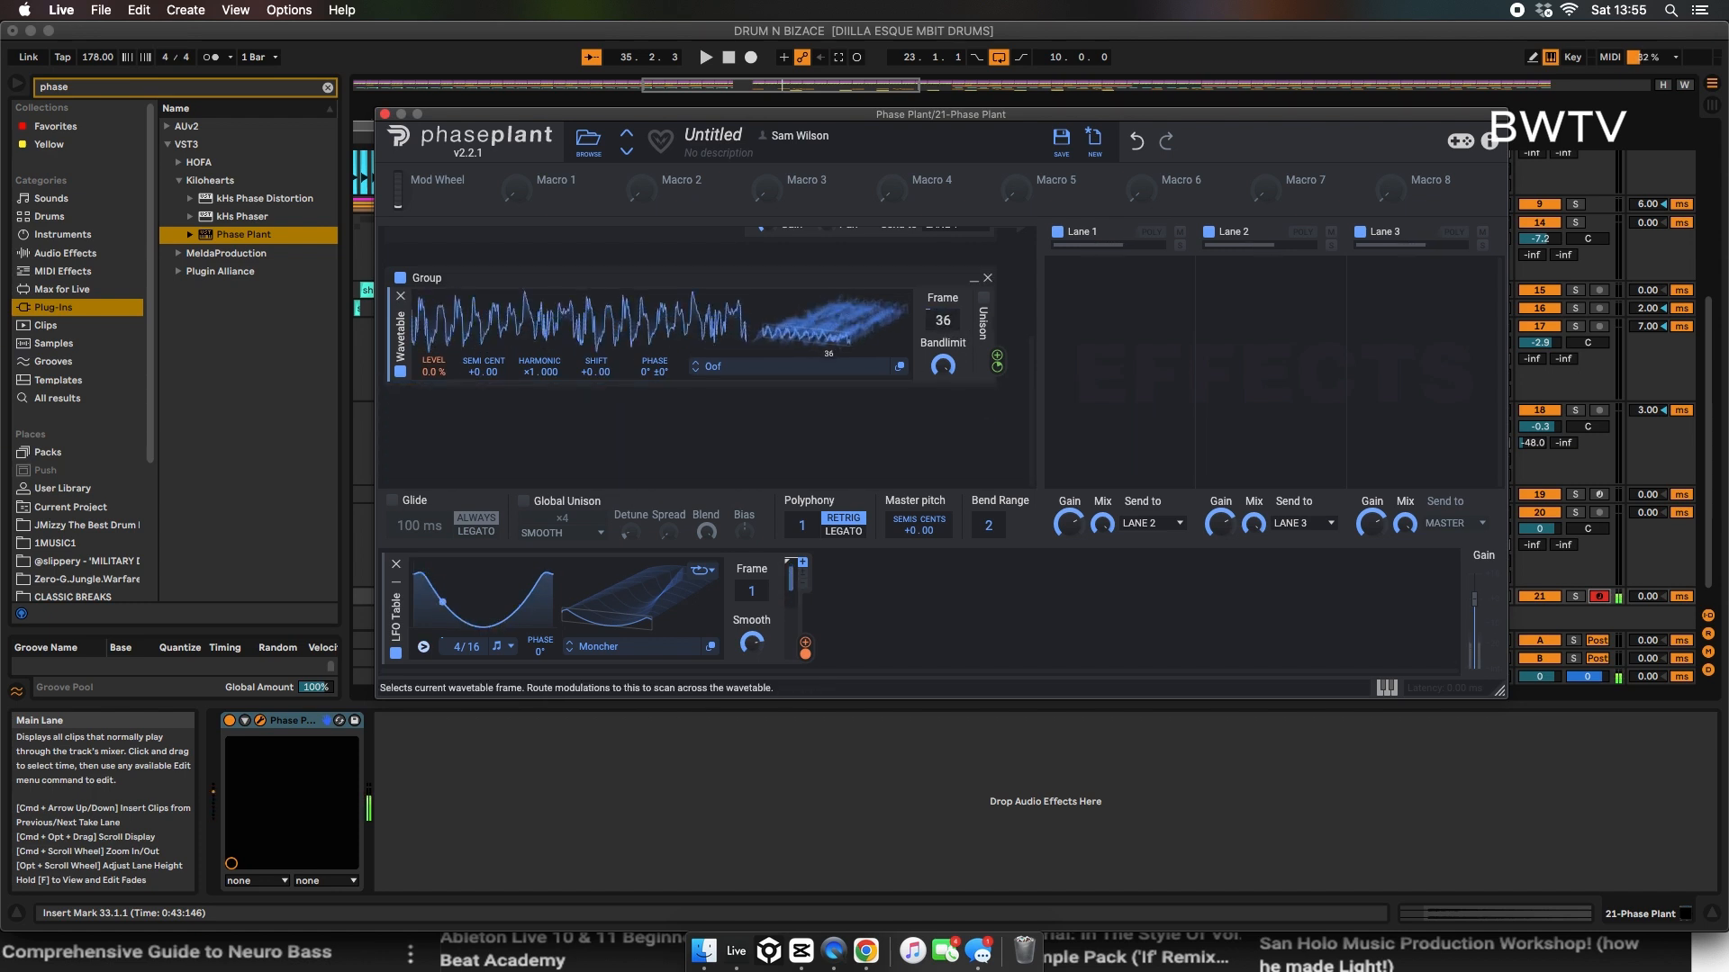
Step: Add a 3-Band EQ to lane 1, raise its low band, and move it to lane 3
click(1113, 342)
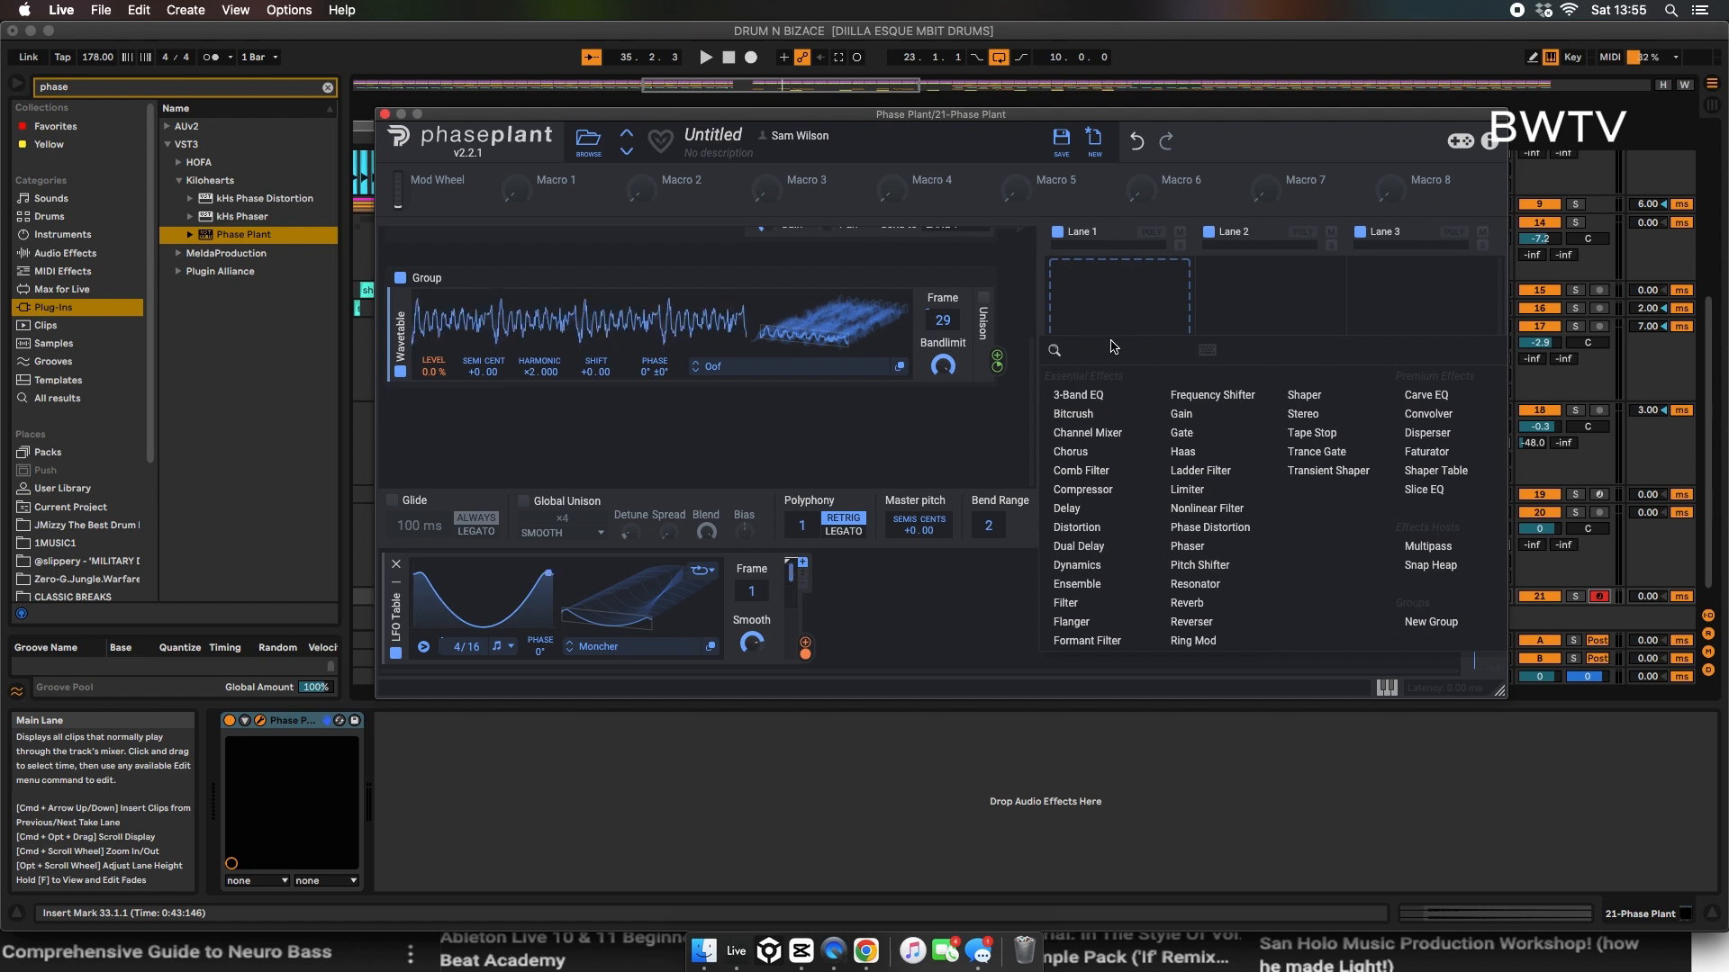
click(1093, 401)
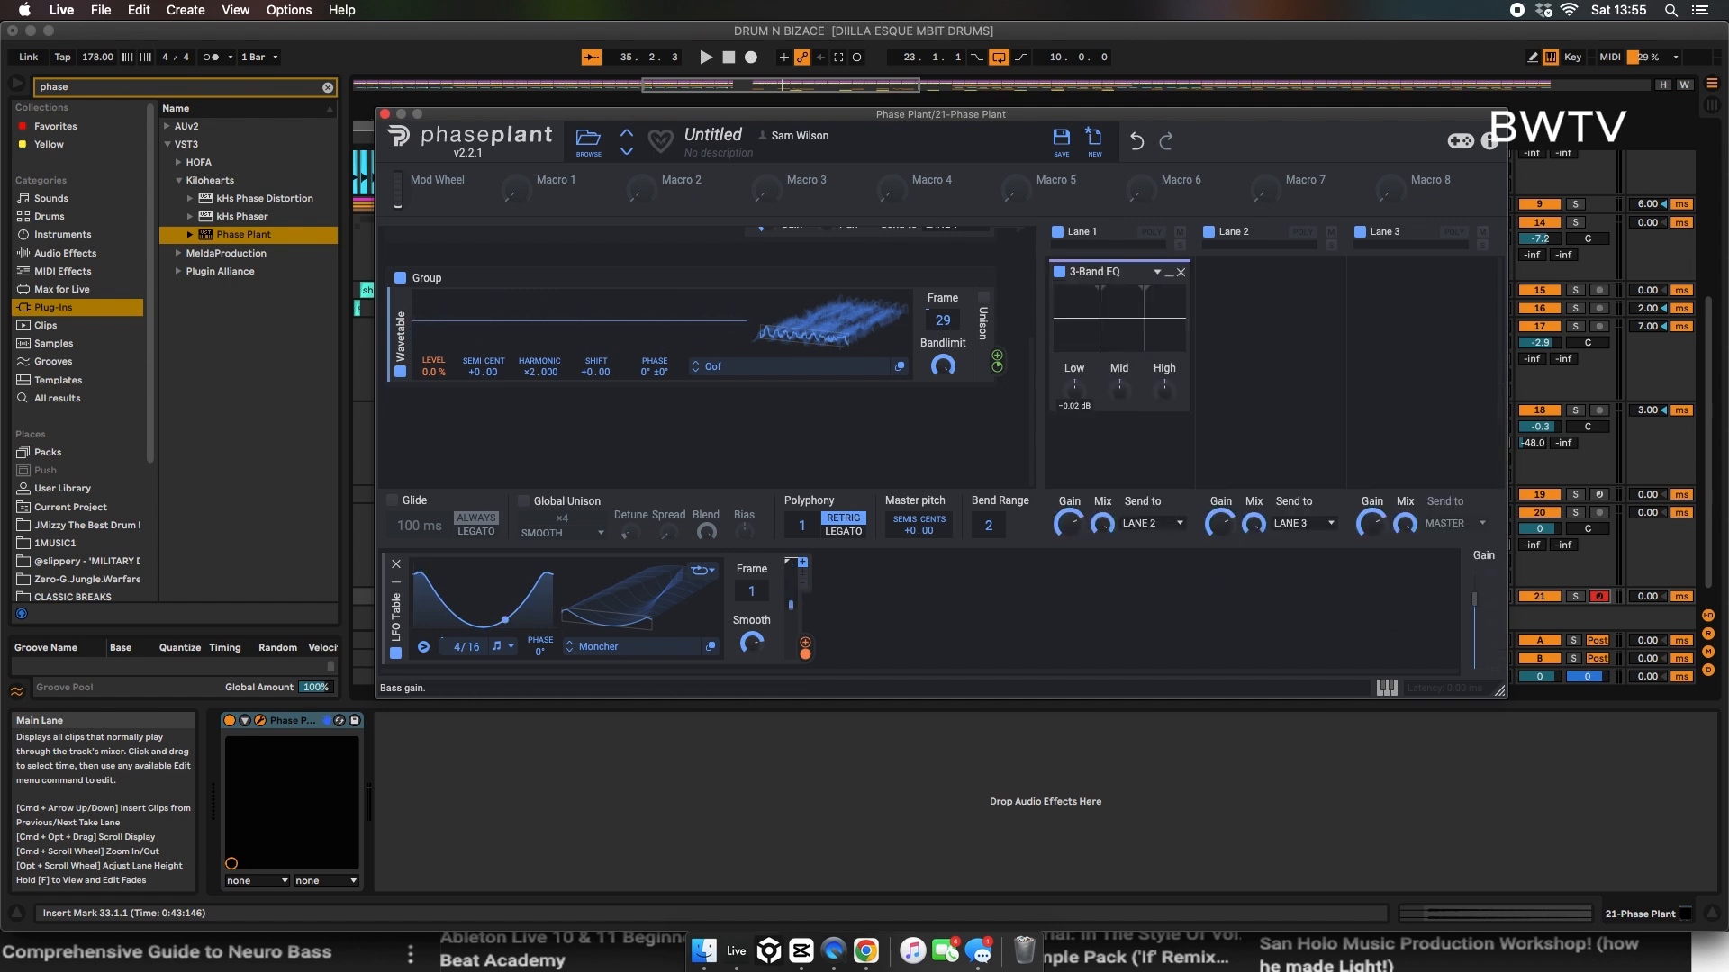
drag(1099, 297, 1163, 370)
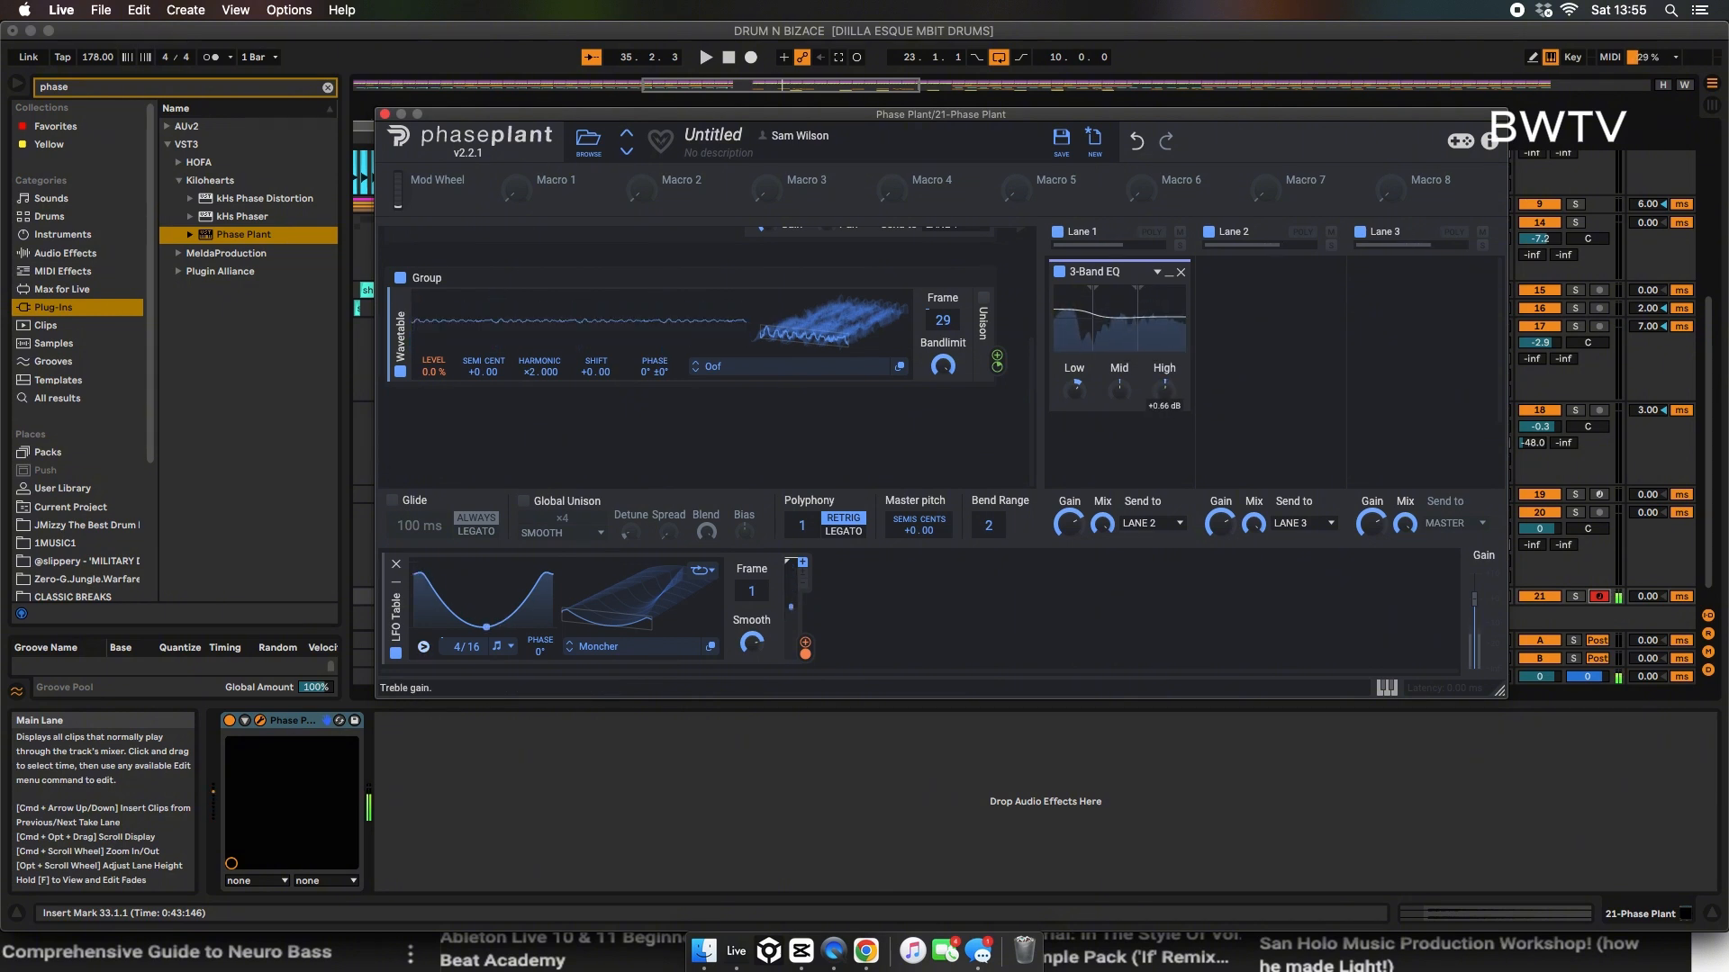
drag(1162, 272, 1471, 300)
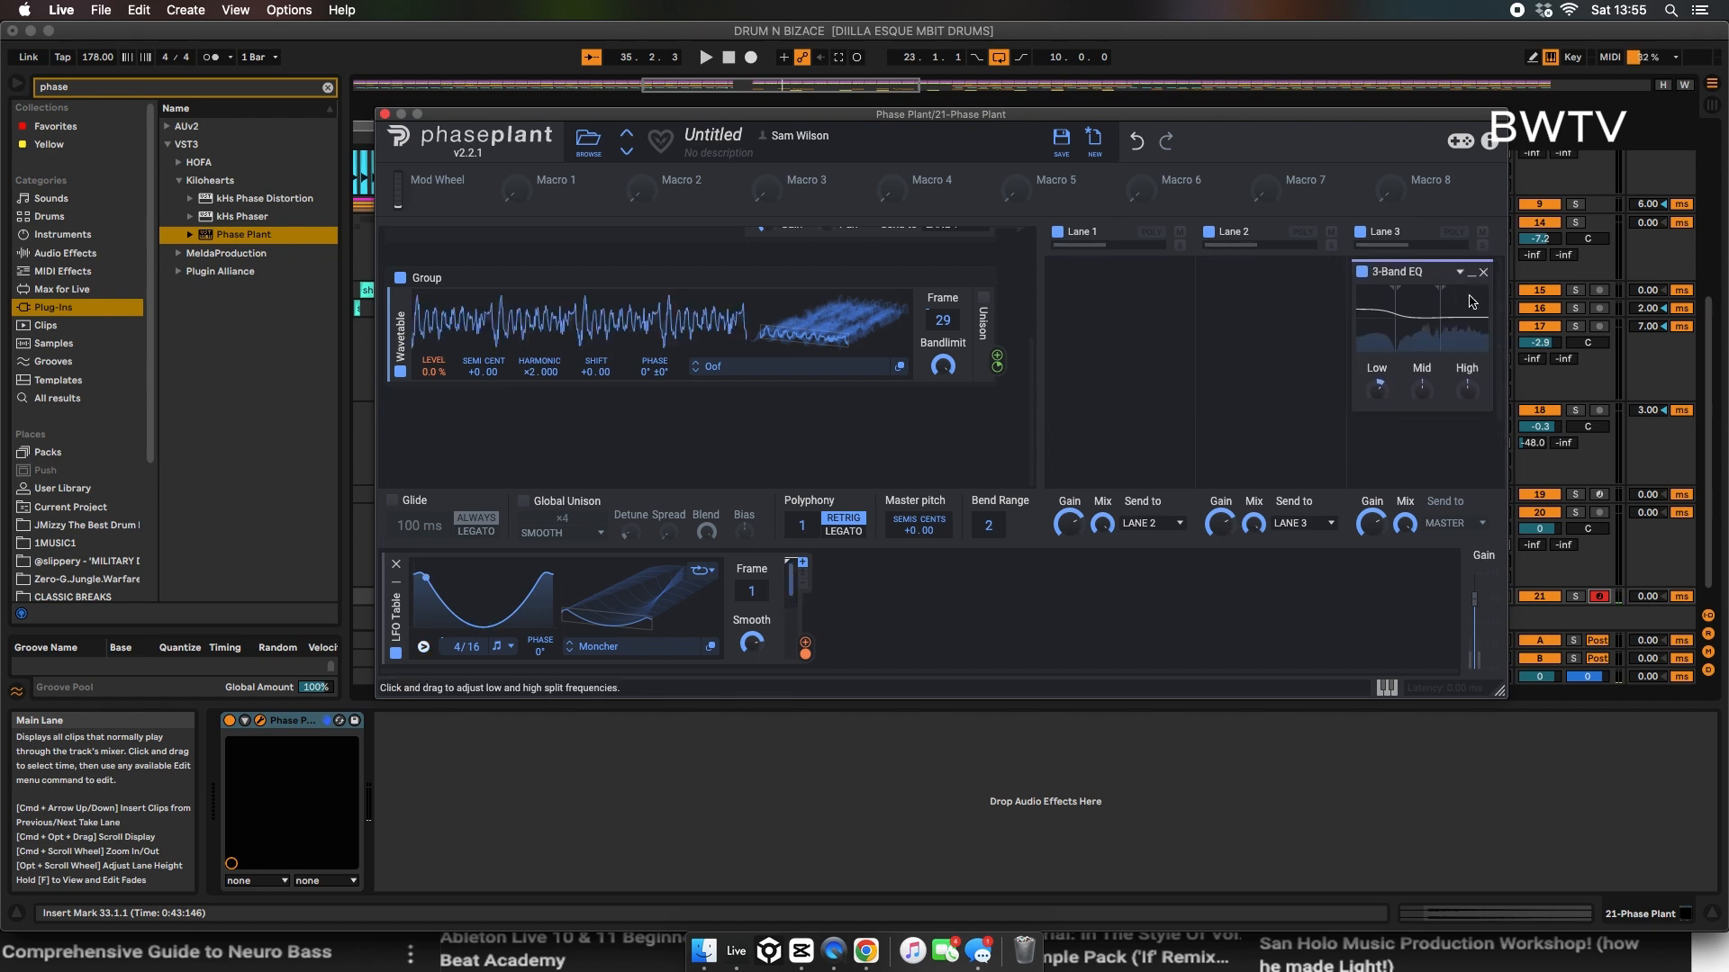
click(1179, 231)
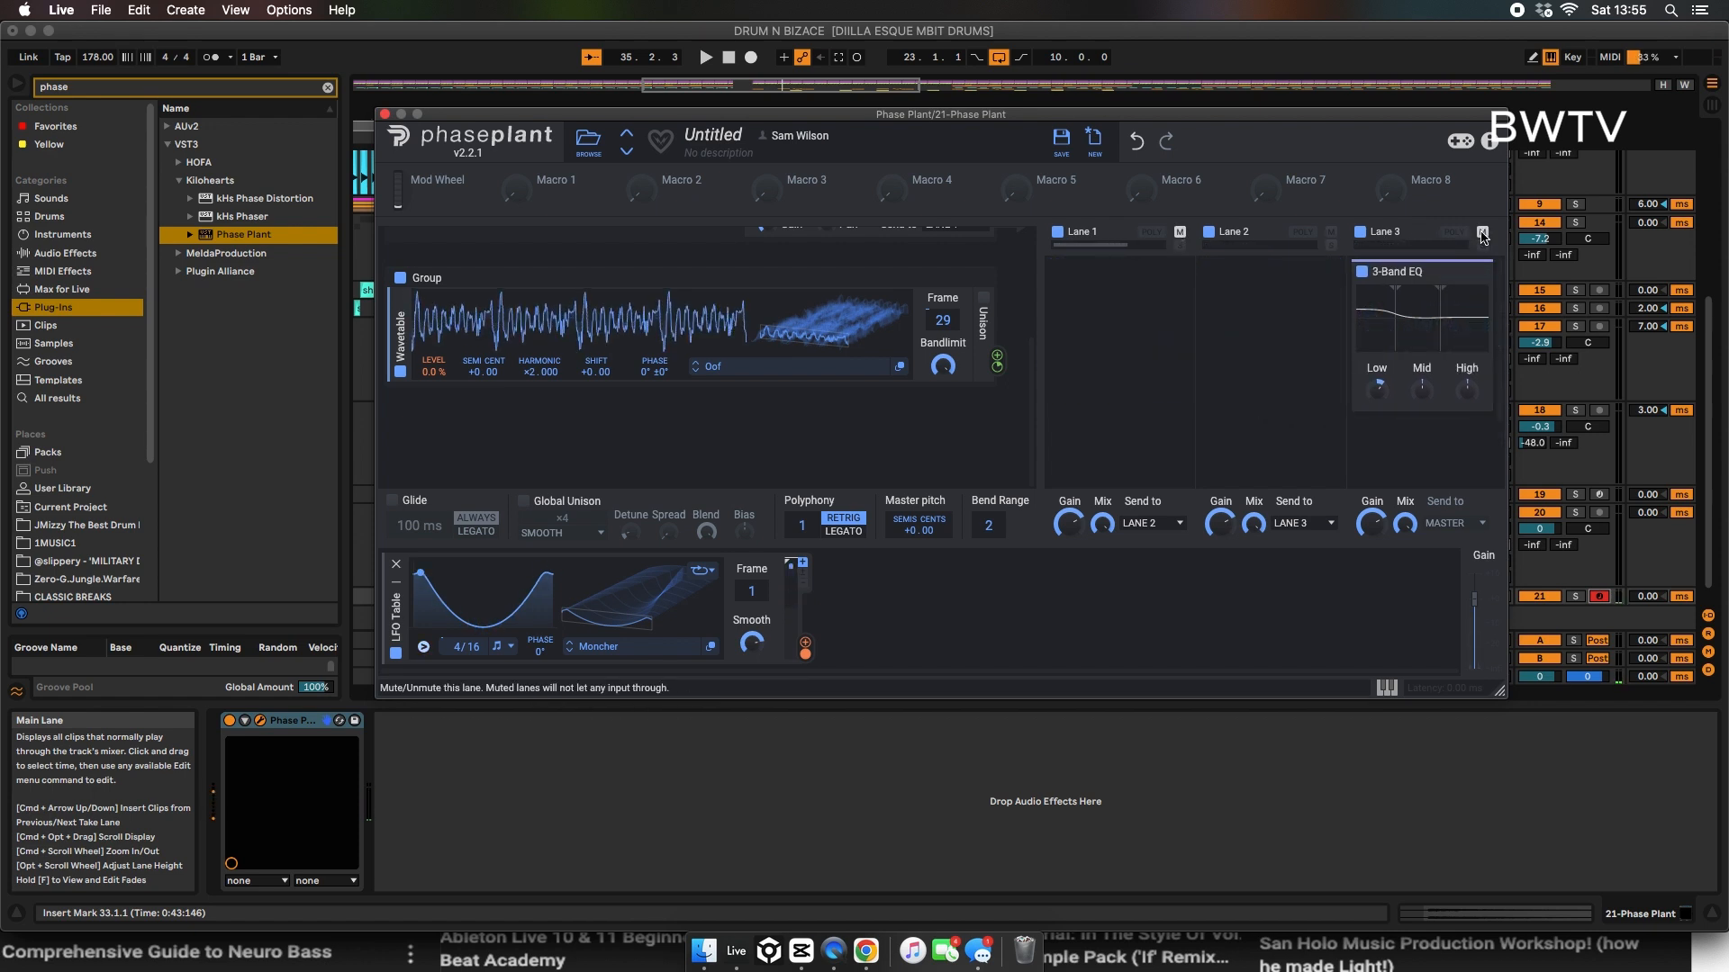
click(1180, 231)
click(1151, 231)
click(1303, 232)
click(1454, 231)
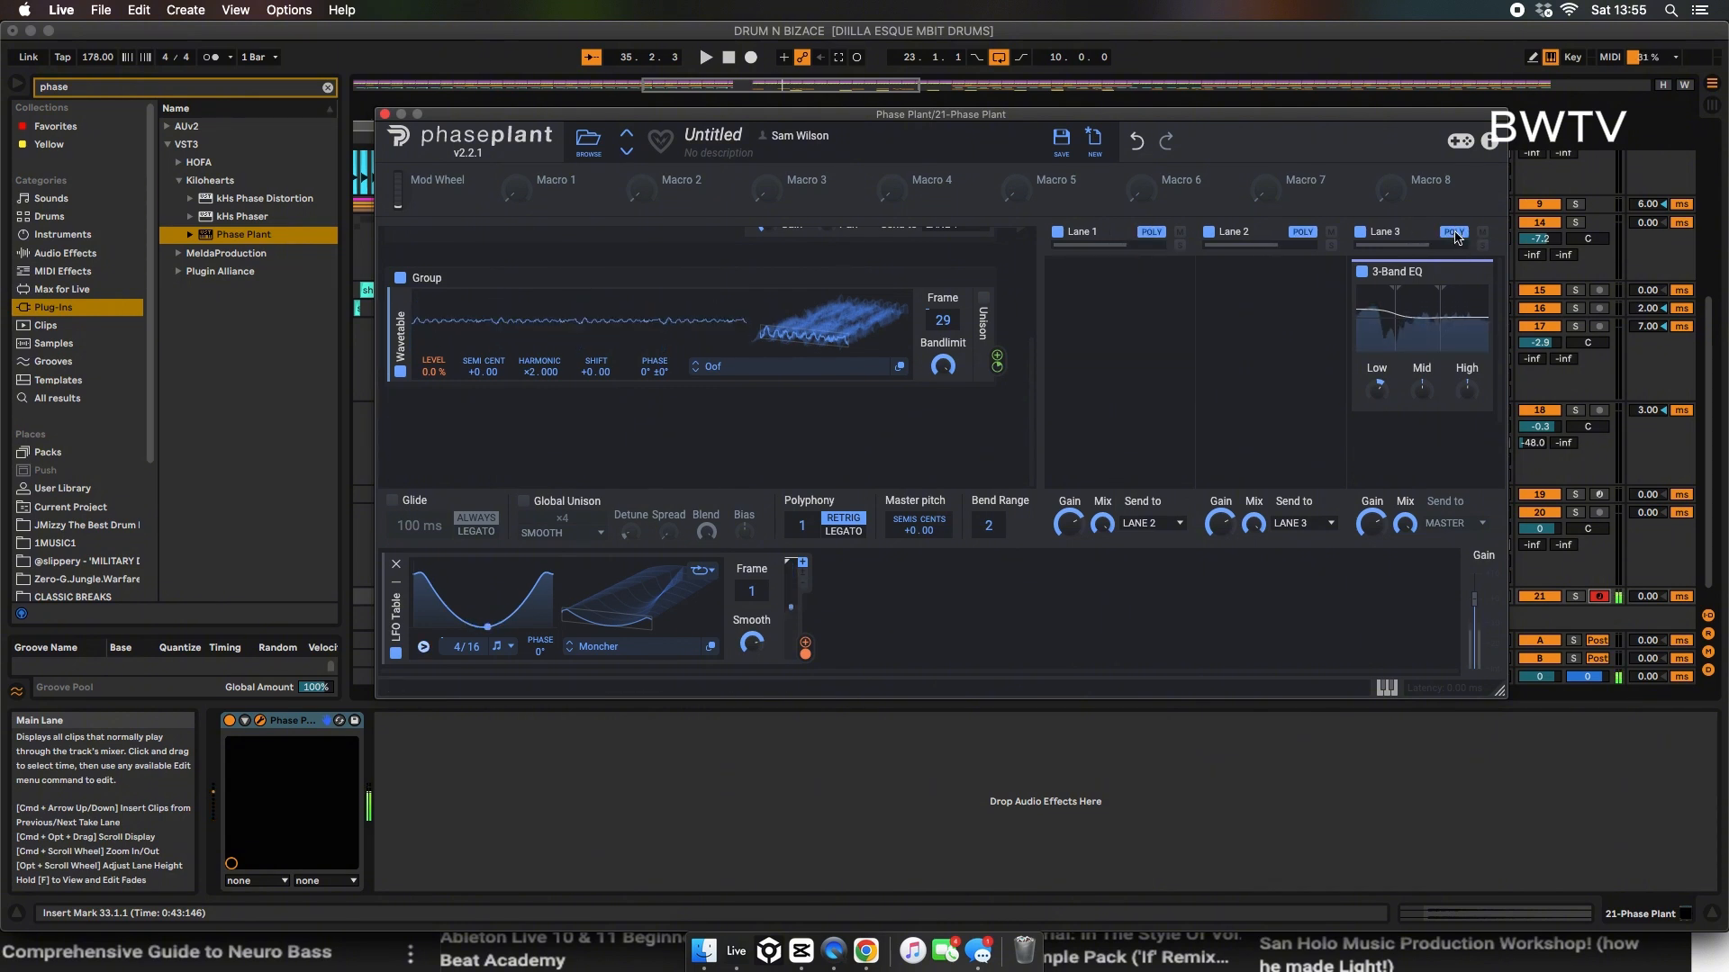
click(1454, 232)
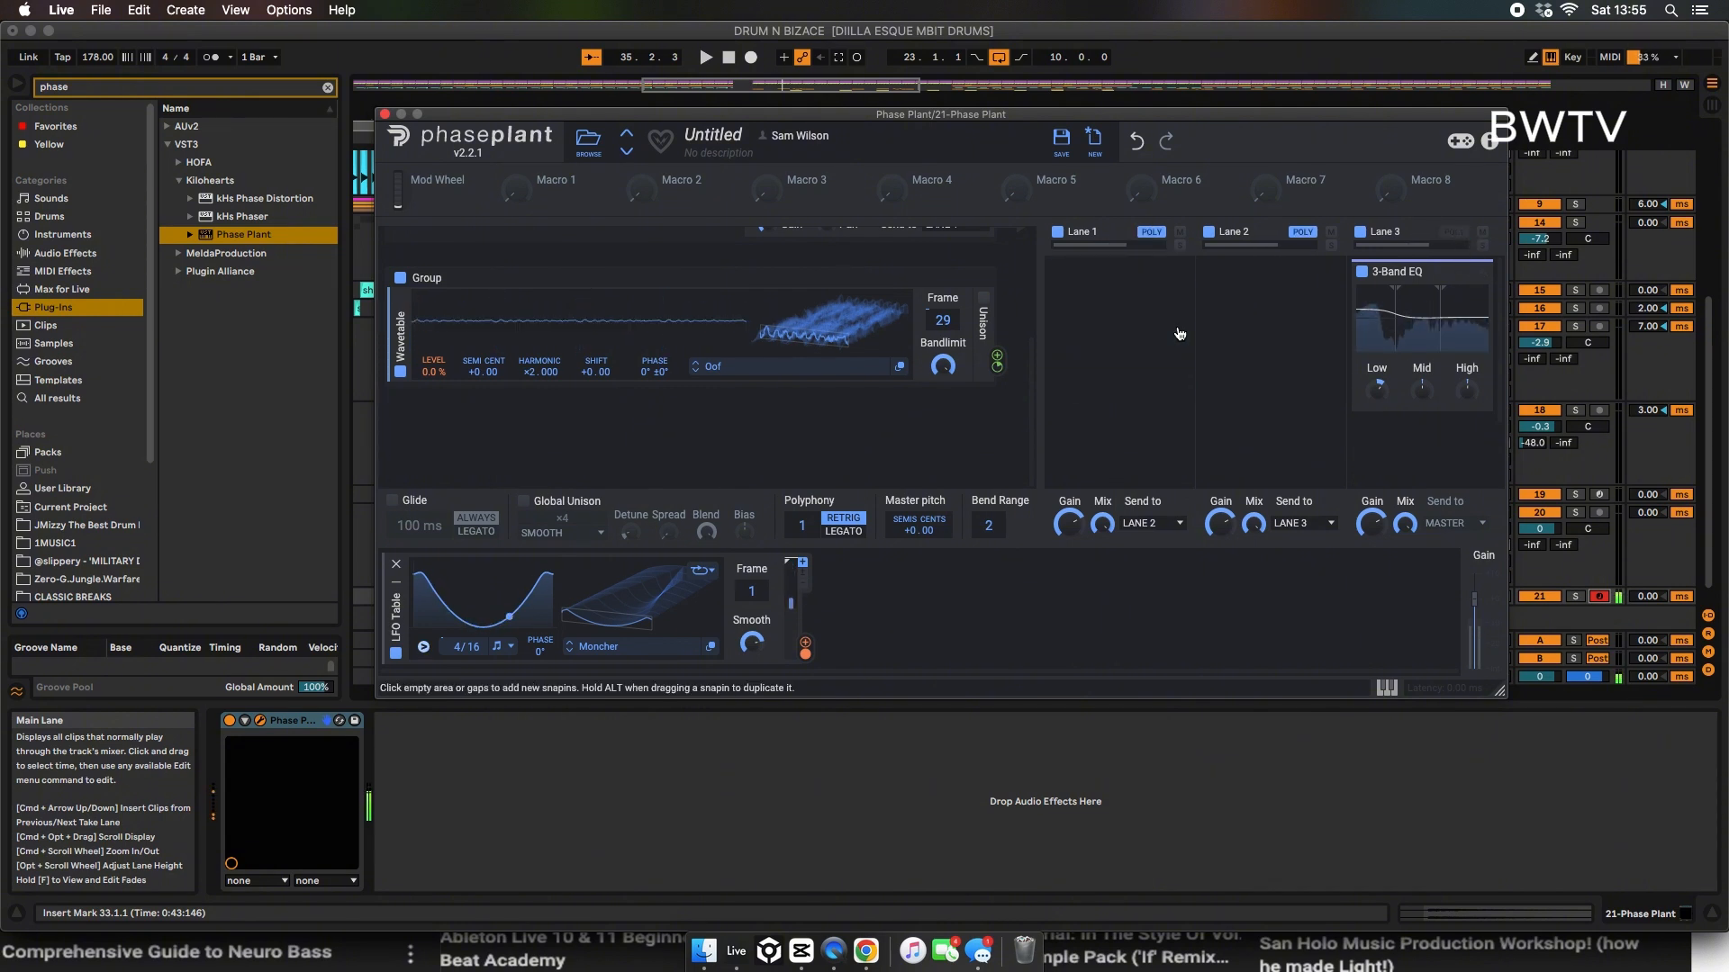
click(1303, 231)
click(1142, 233)
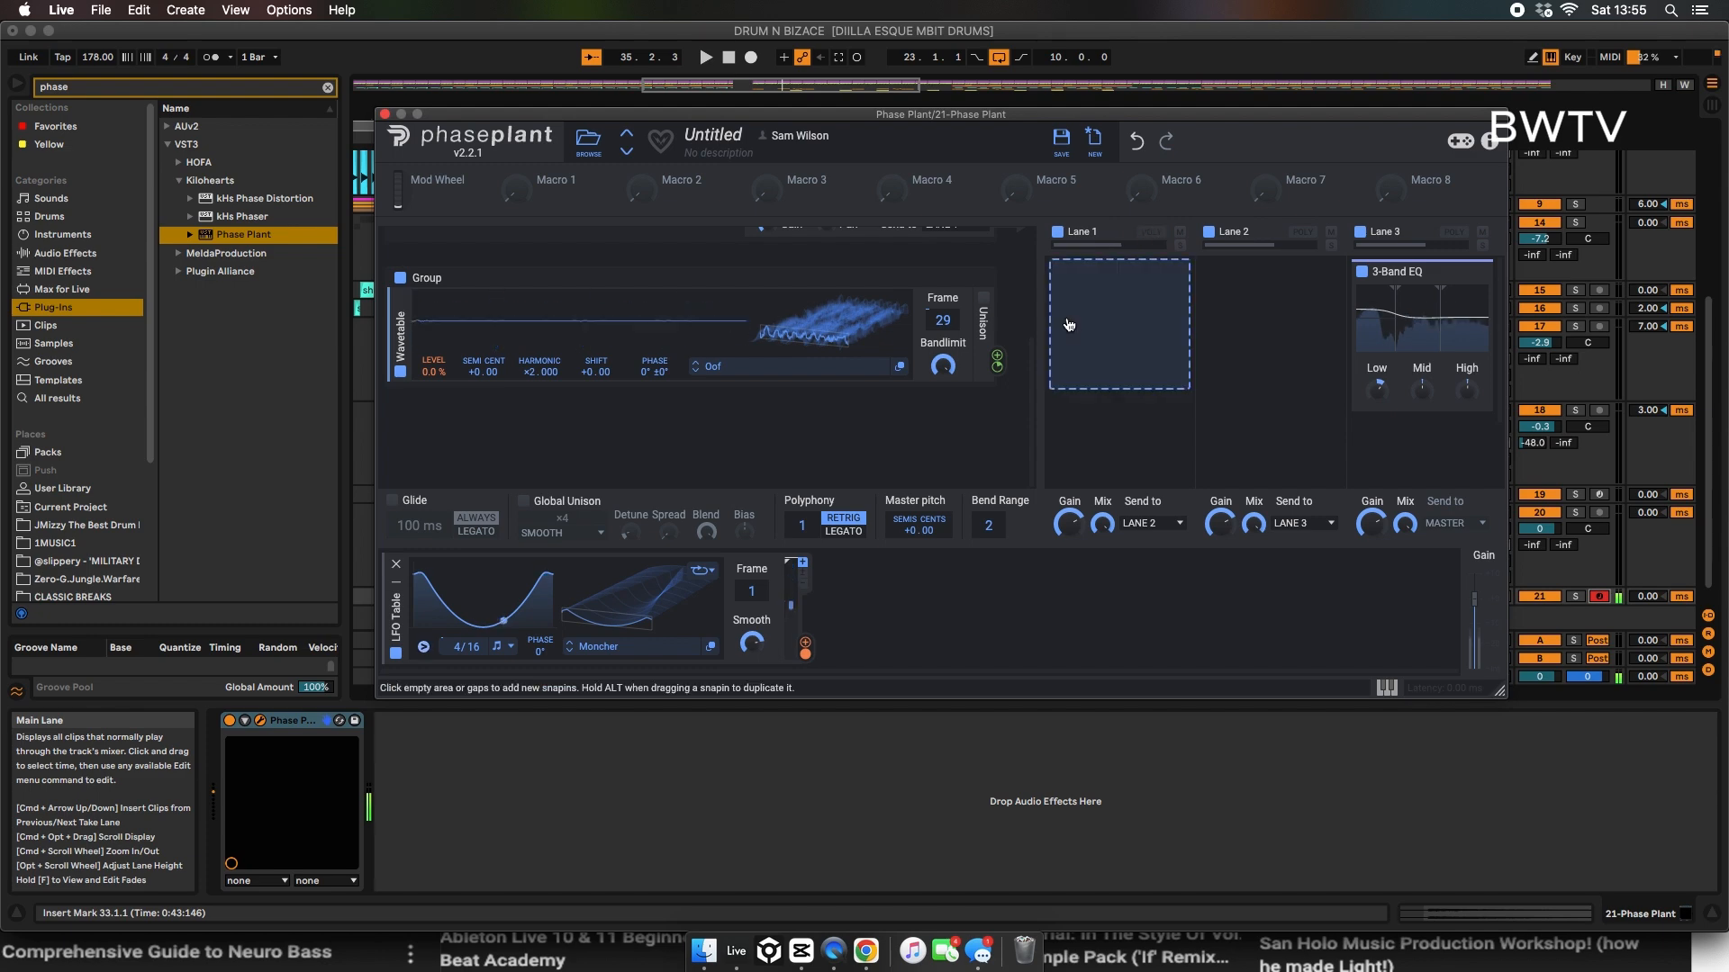
click(1096, 308)
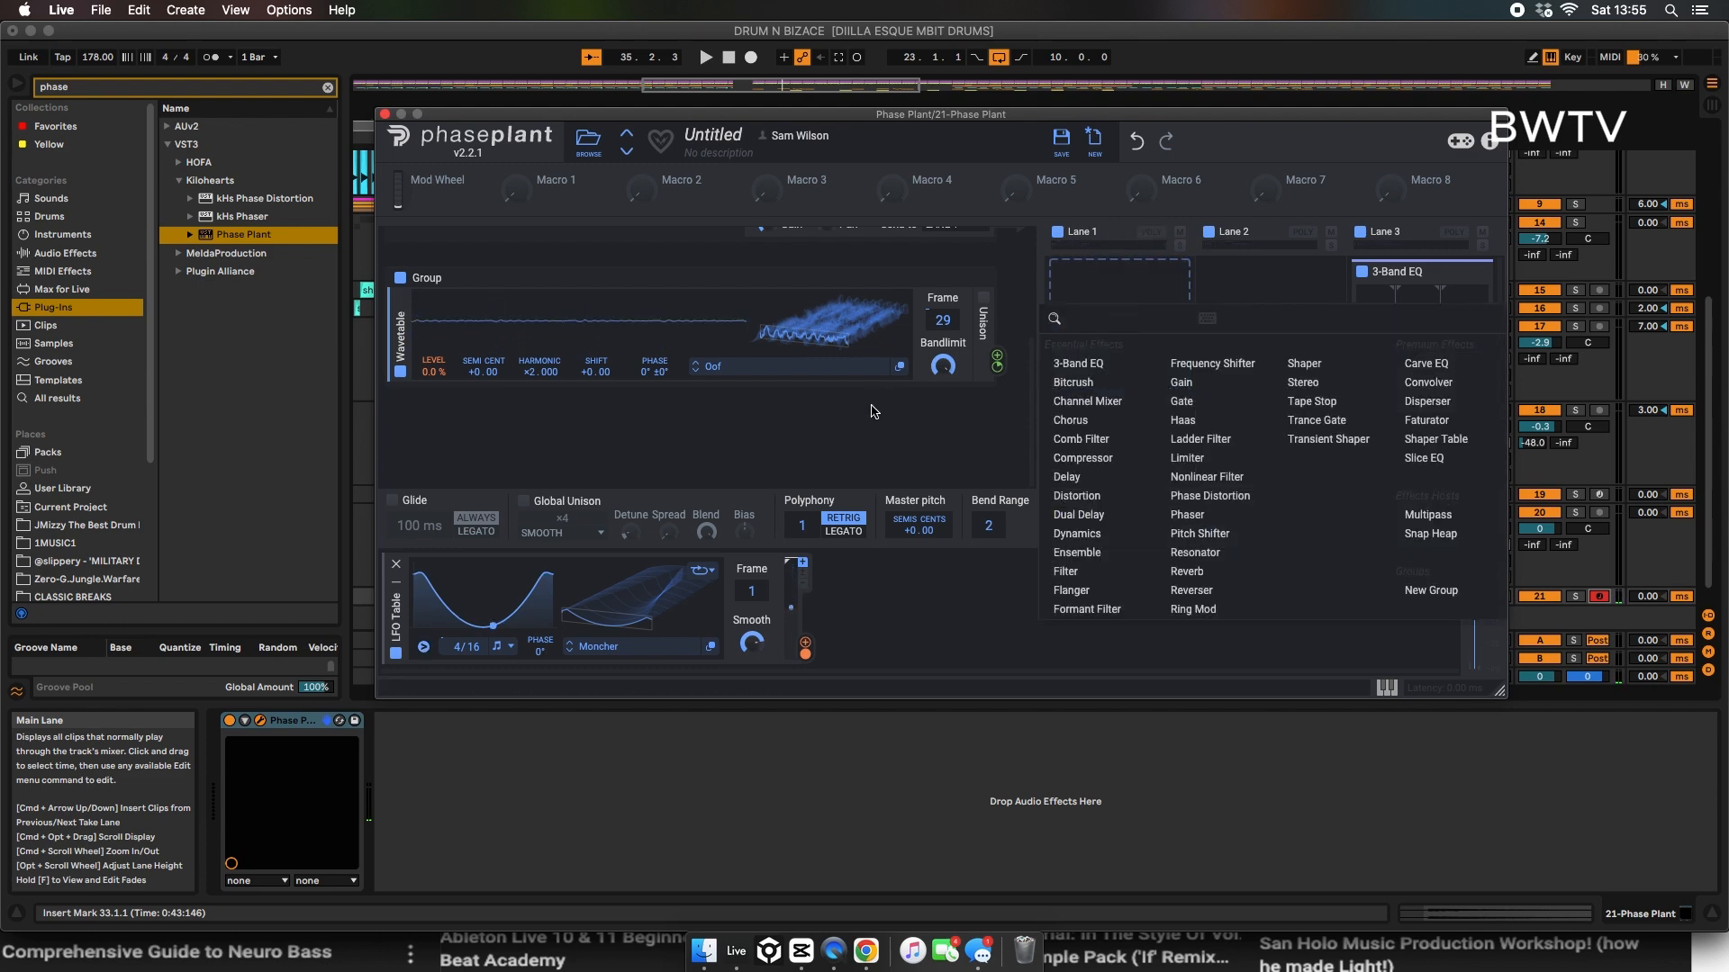
click(882, 404)
Step: Add a Distortion module before the envelope in the analog group, set it to Sine, and adjust its drive, bias and spread
scroll(880, 404, up, 5)
click(637, 348)
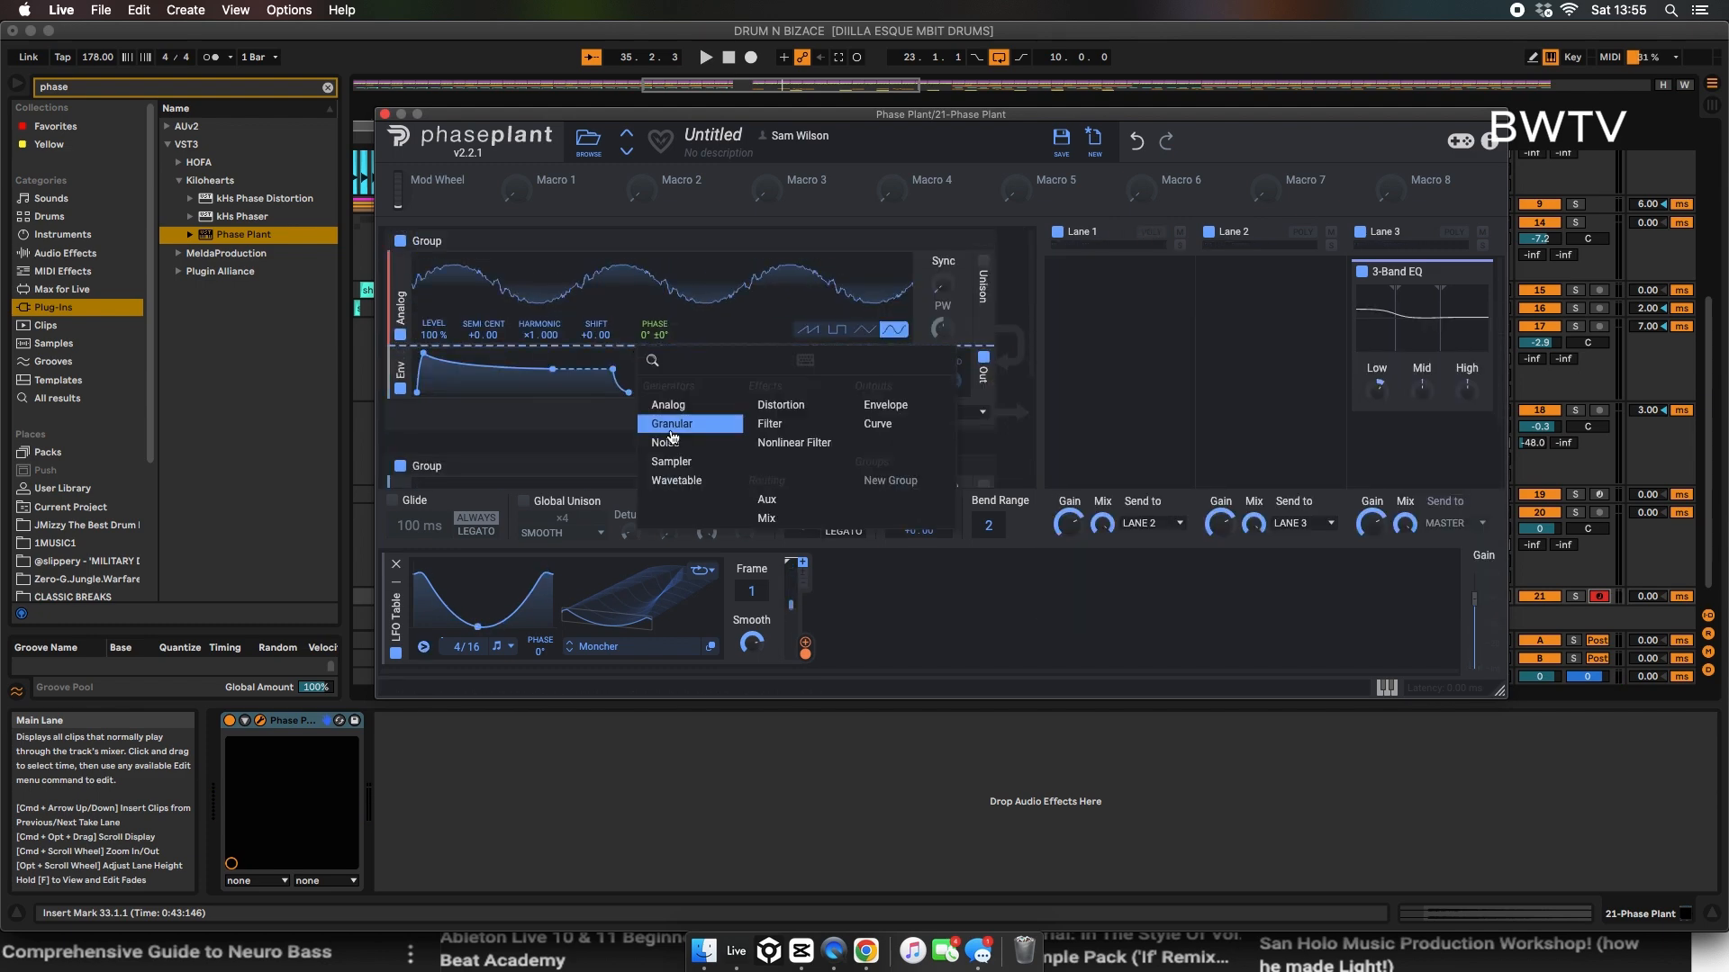
click(780, 405)
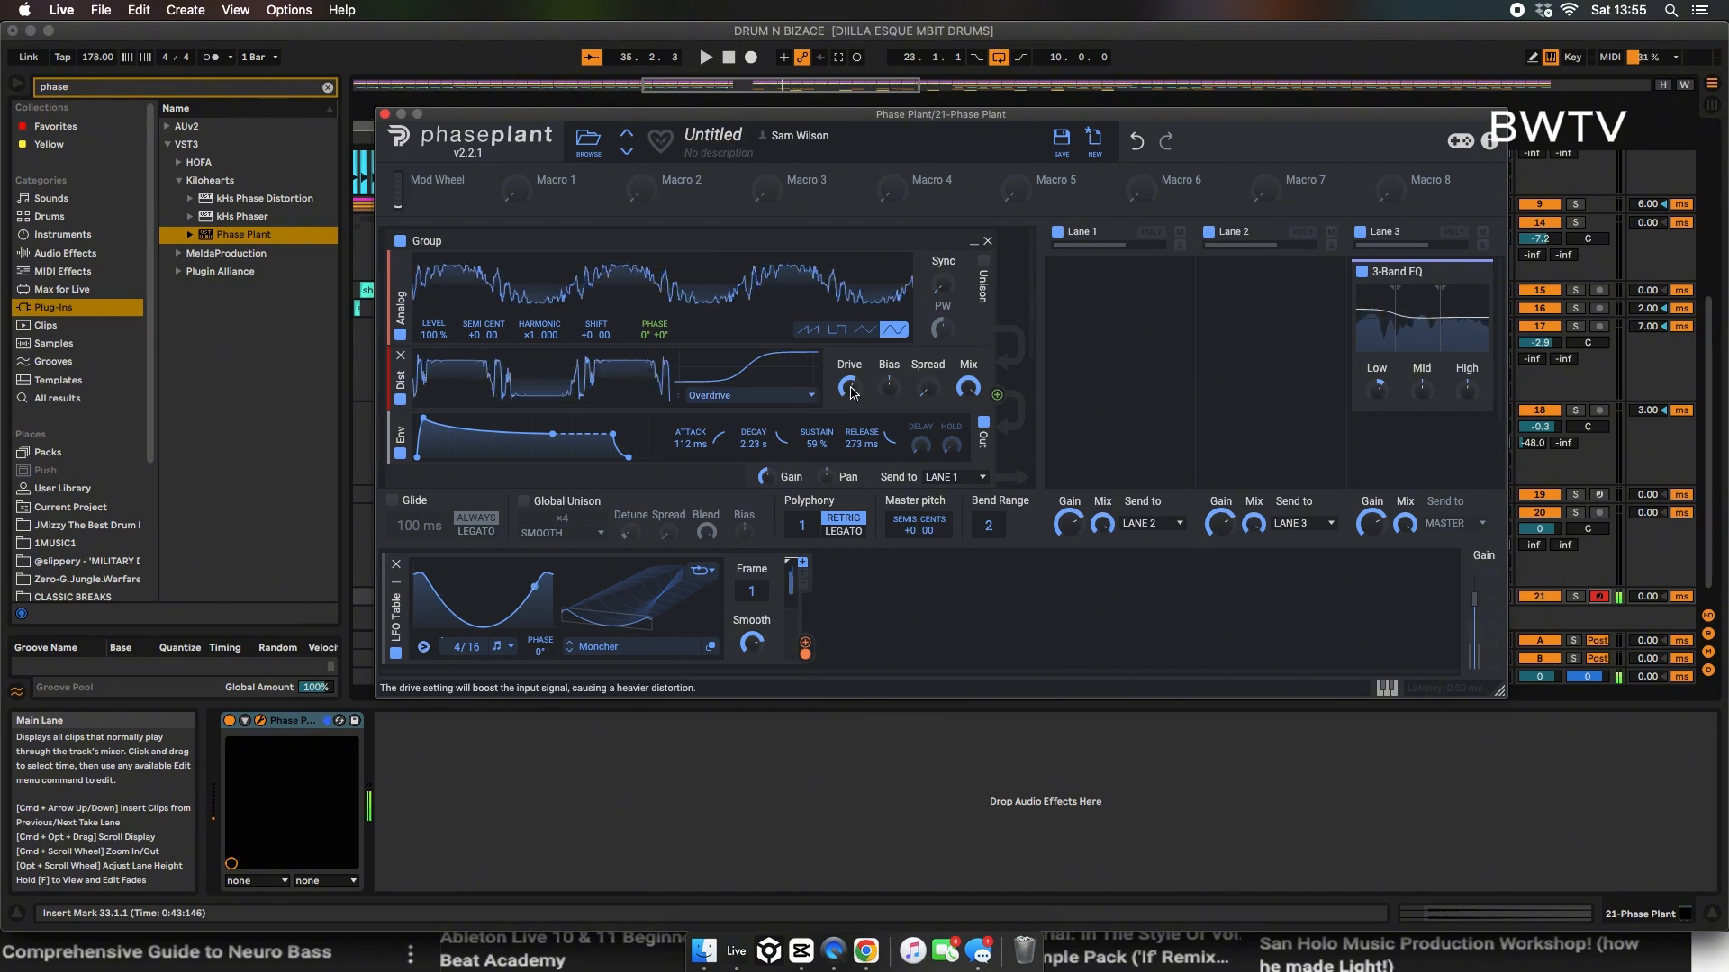
click(806, 398)
click(781, 432)
drag(849, 388, 850, 382)
click(792, 395)
click(756, 468)
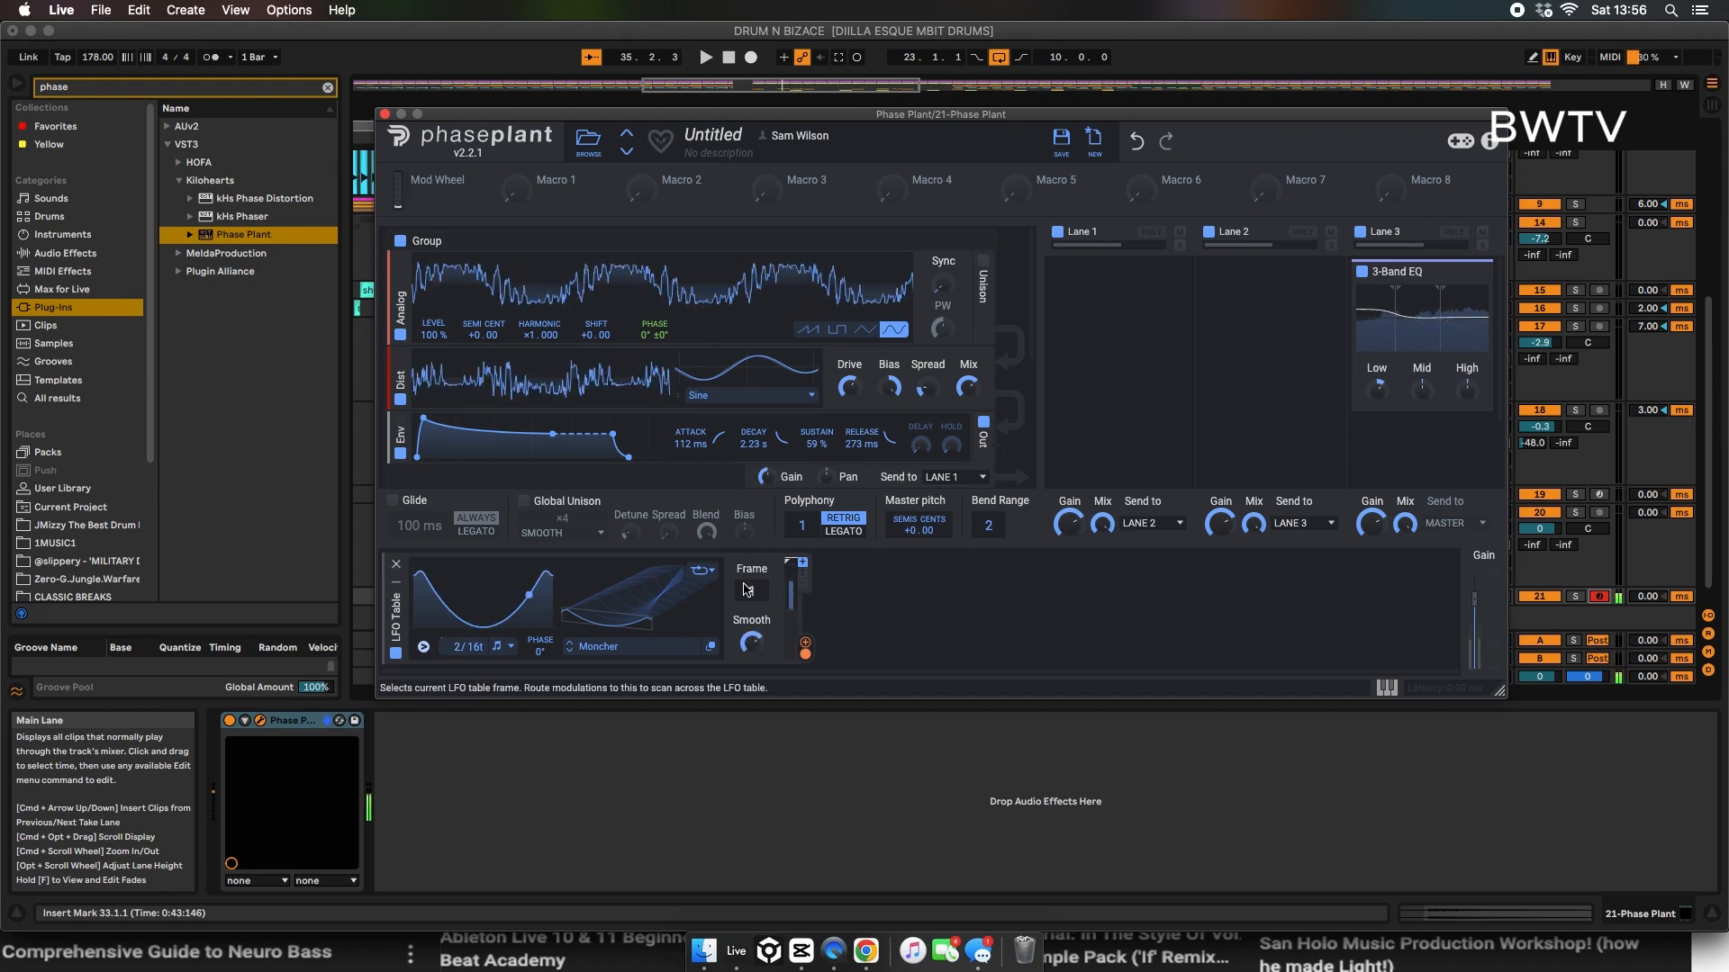
Step: Set the LFO Table to frame 84 at 8/16t and use it to modulate the cutoff of a new slope-2 low-pass filter in lane 1
drag(750, 590, 749, 553)
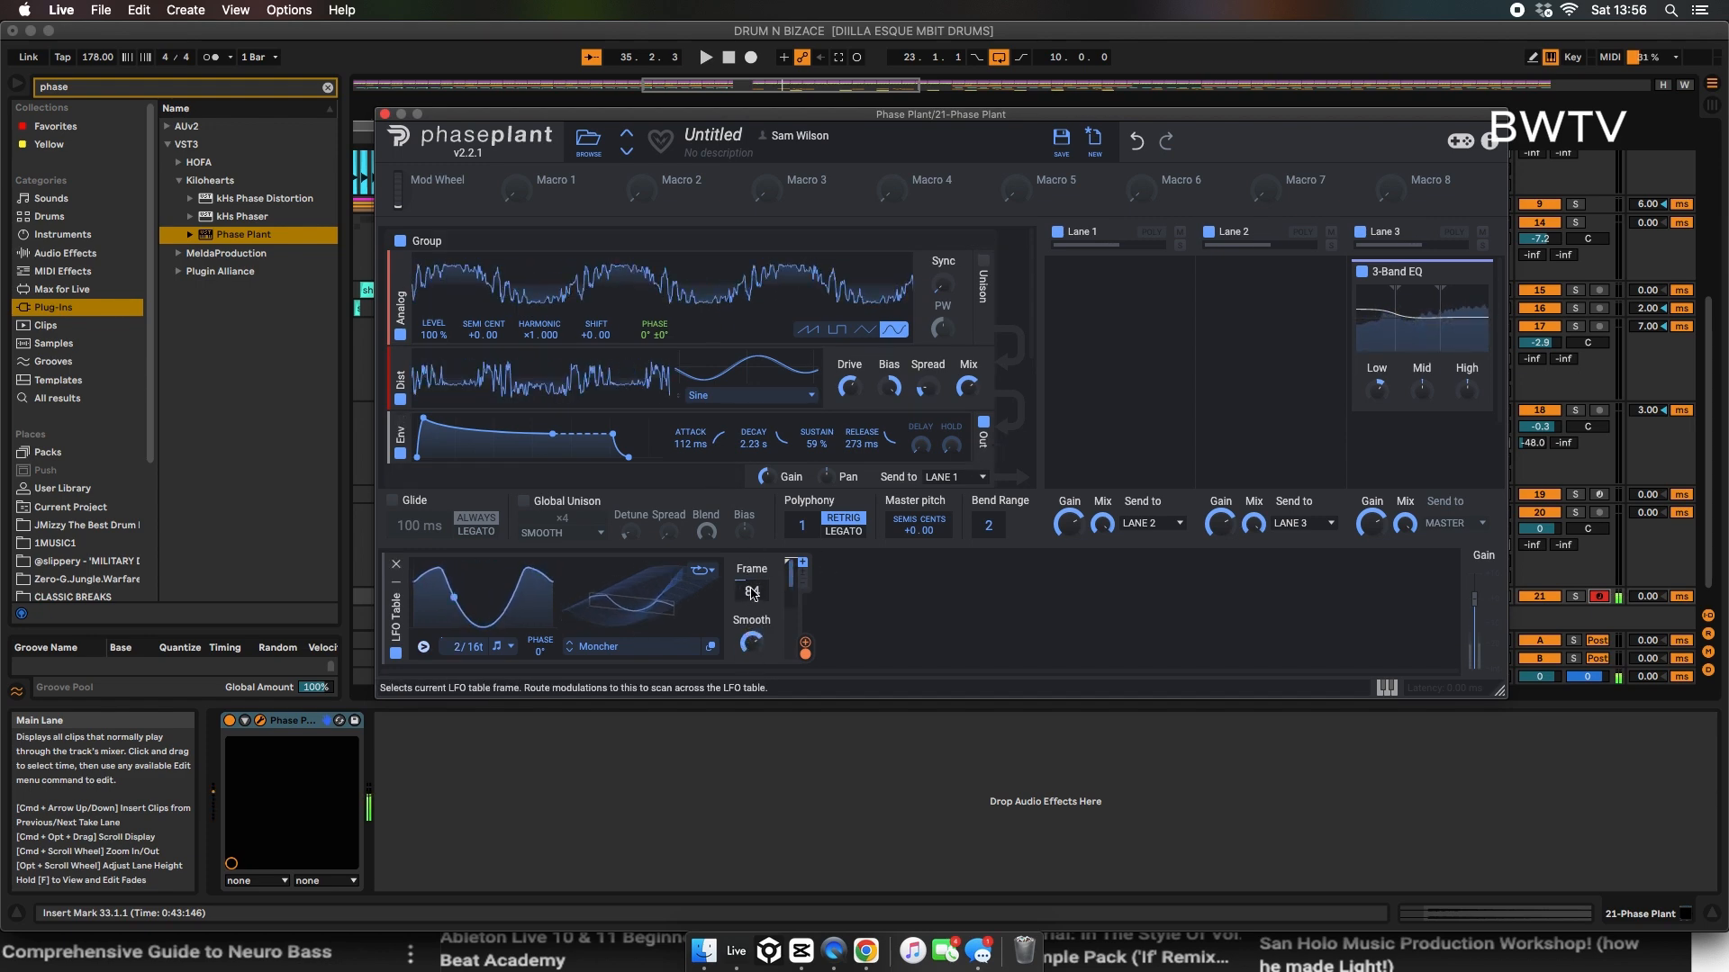
click(1105, 306)
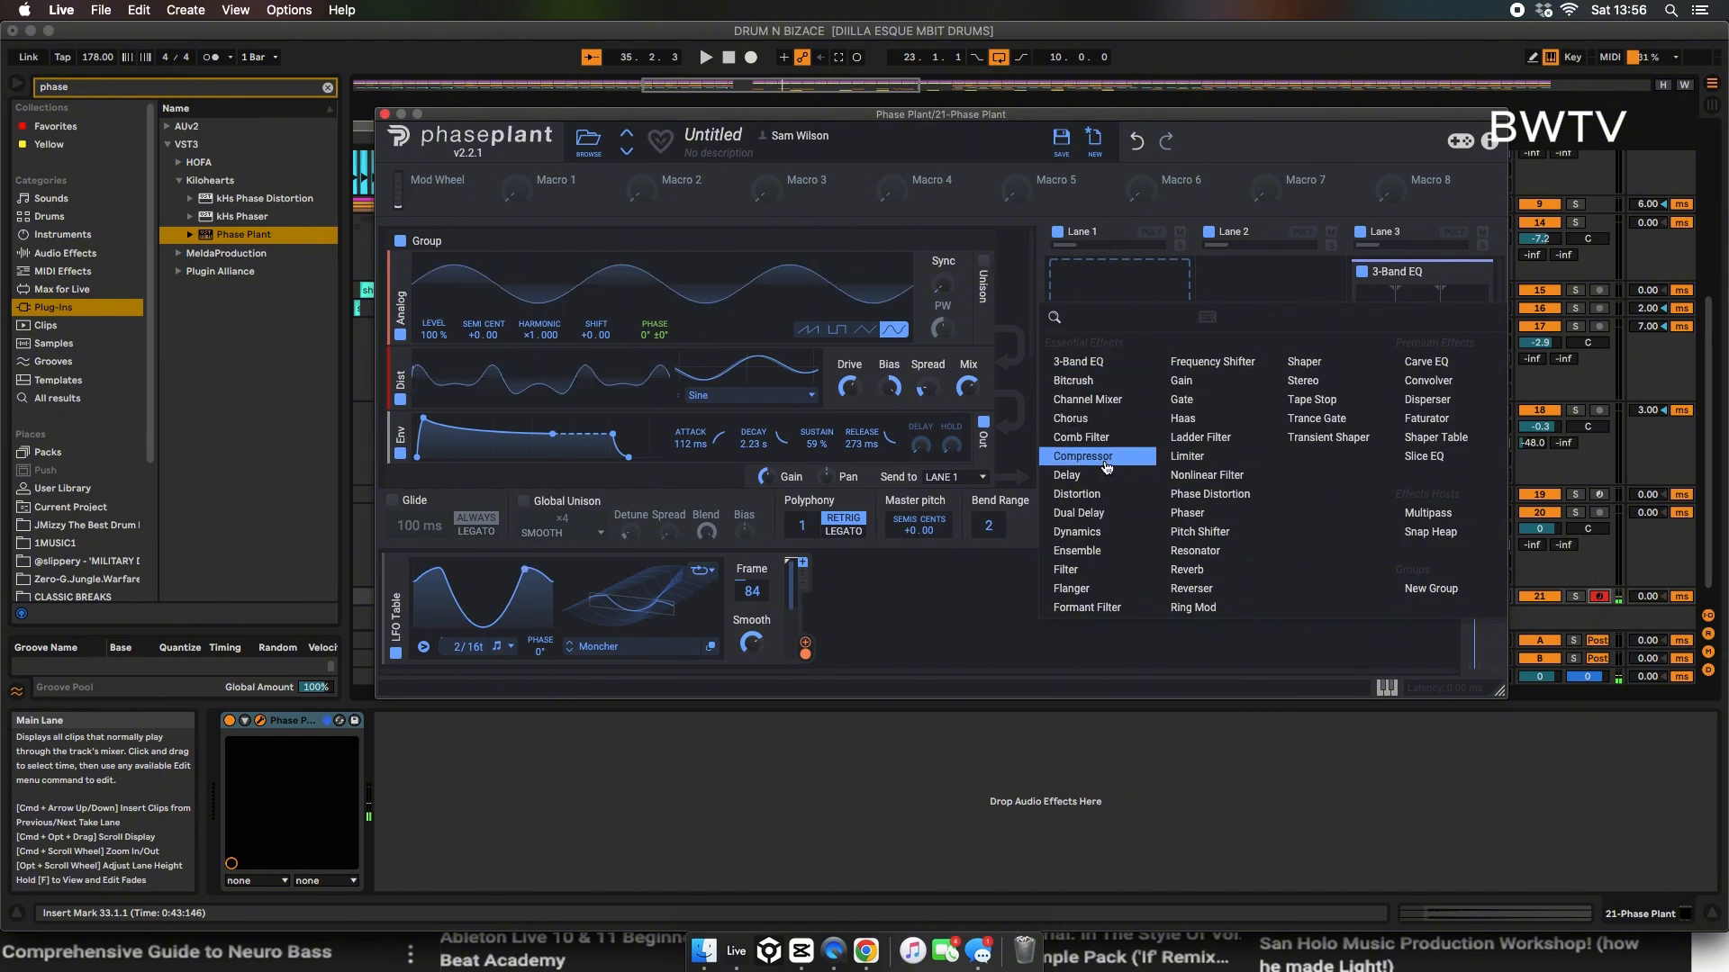
click(1066, 569)
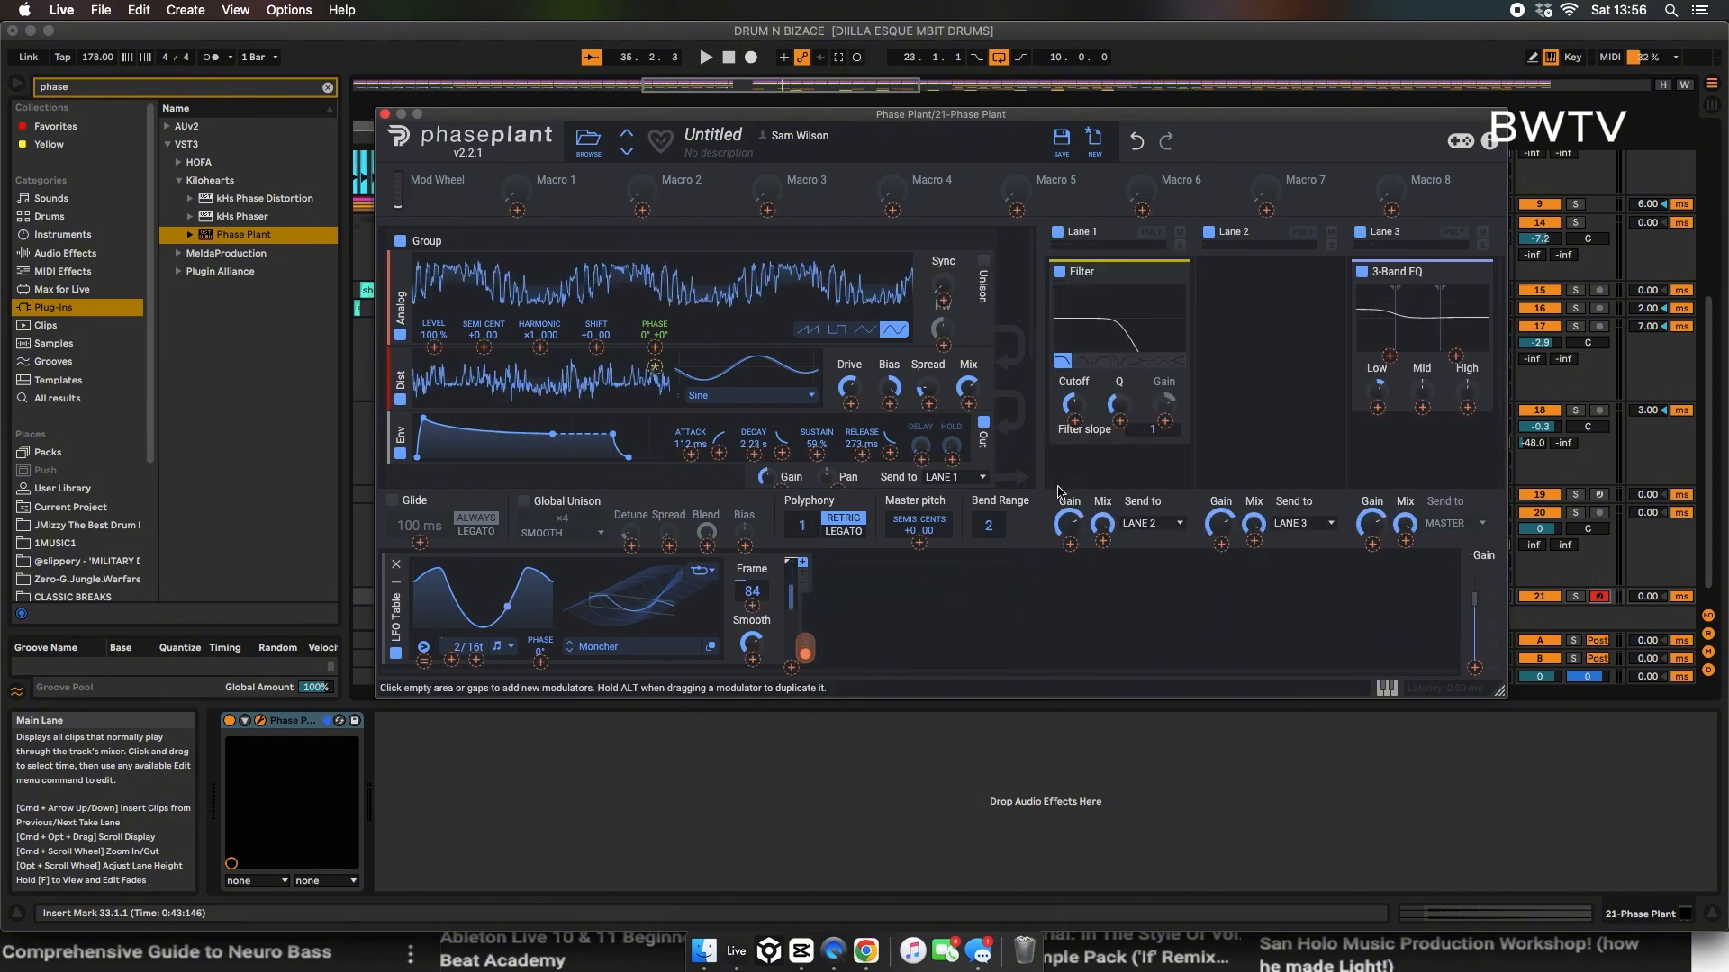
drag(805, 648, 1074, 400)
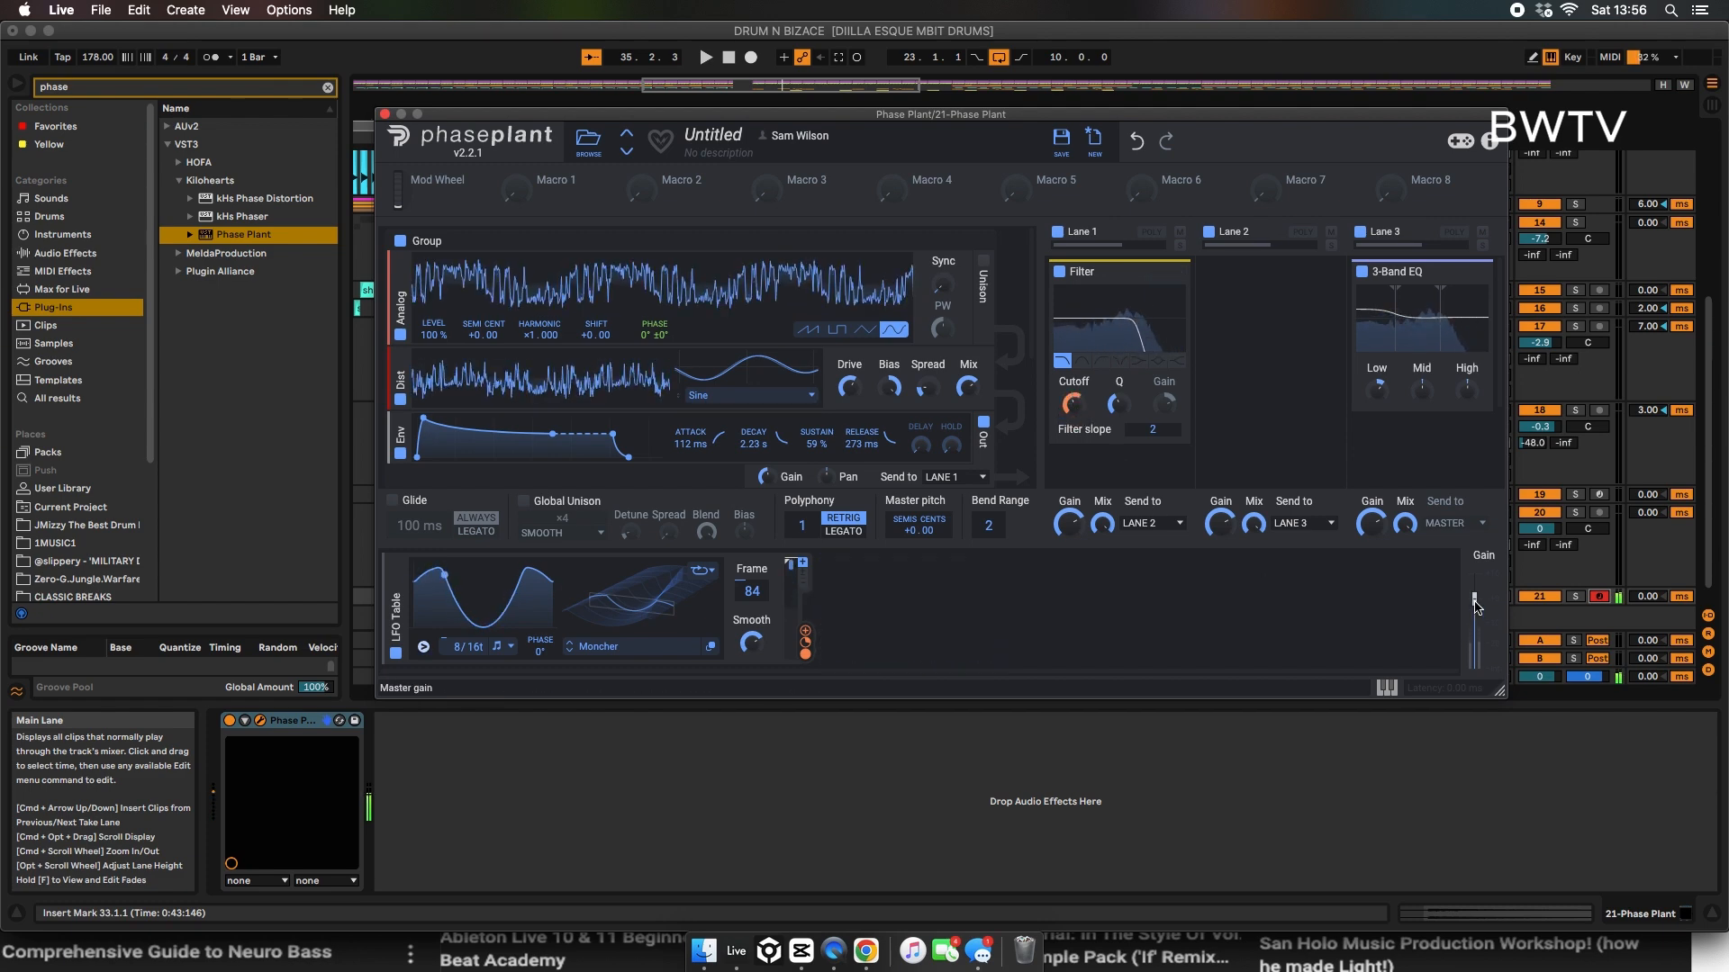
Step: Add a notch filter with a slope of 4 to lane 2 and adjust its cutoff
click(1239, 346)
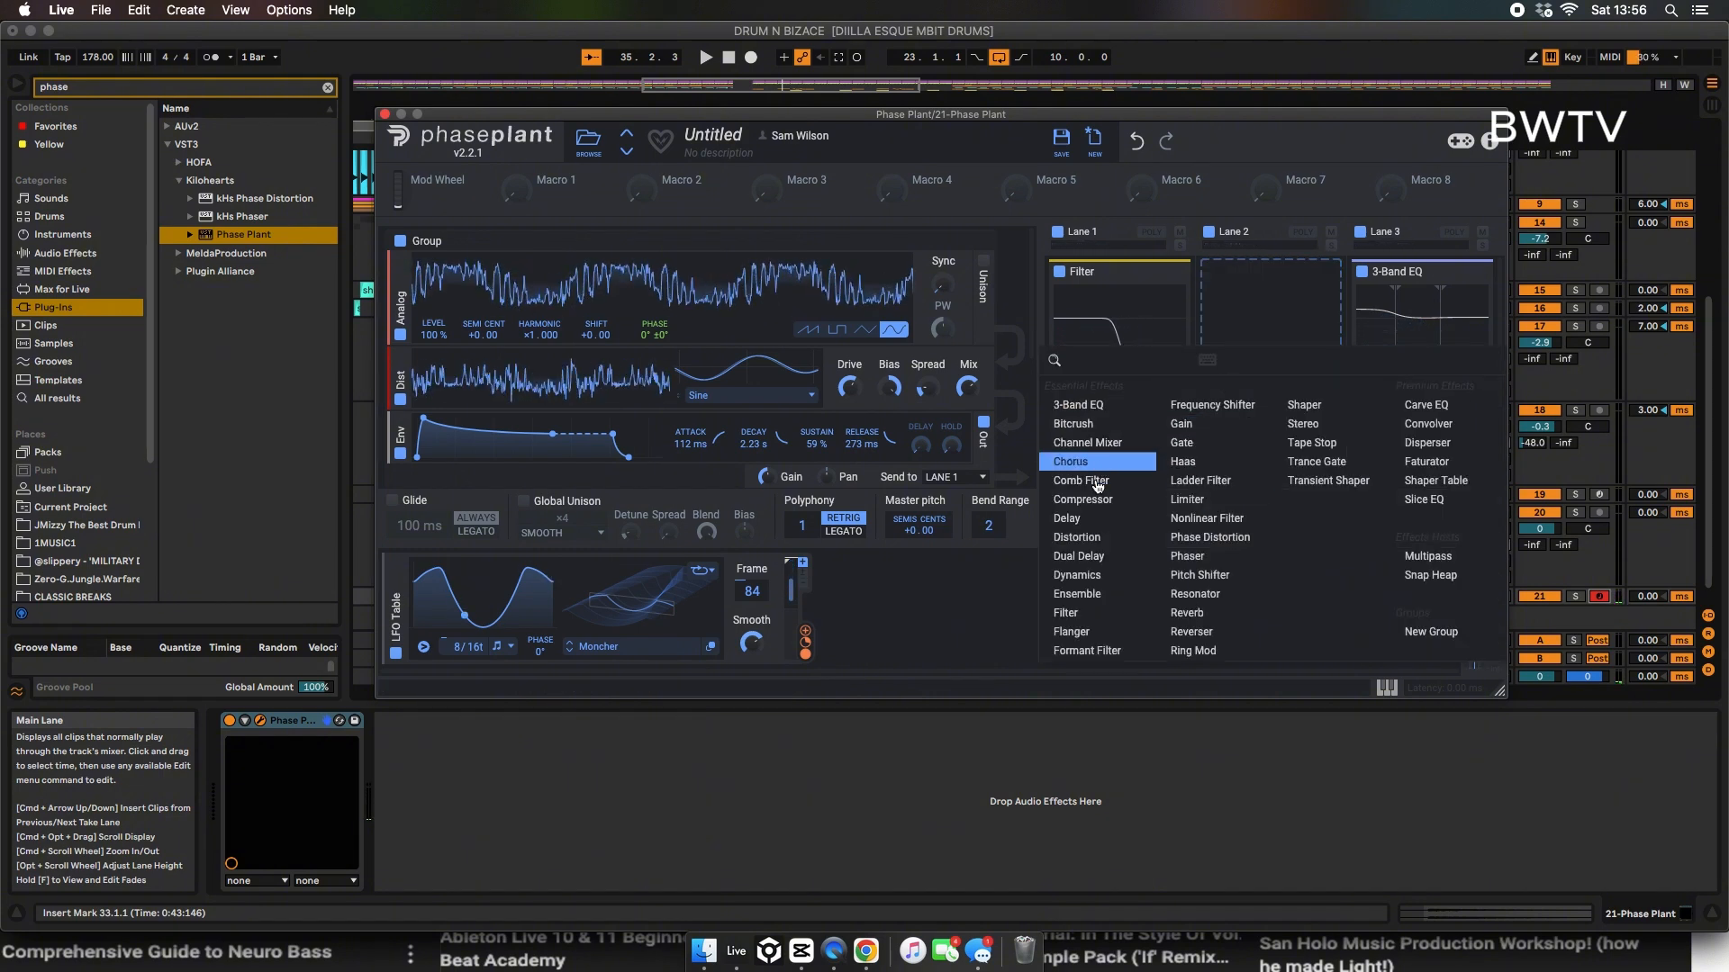
click(1074, 611)
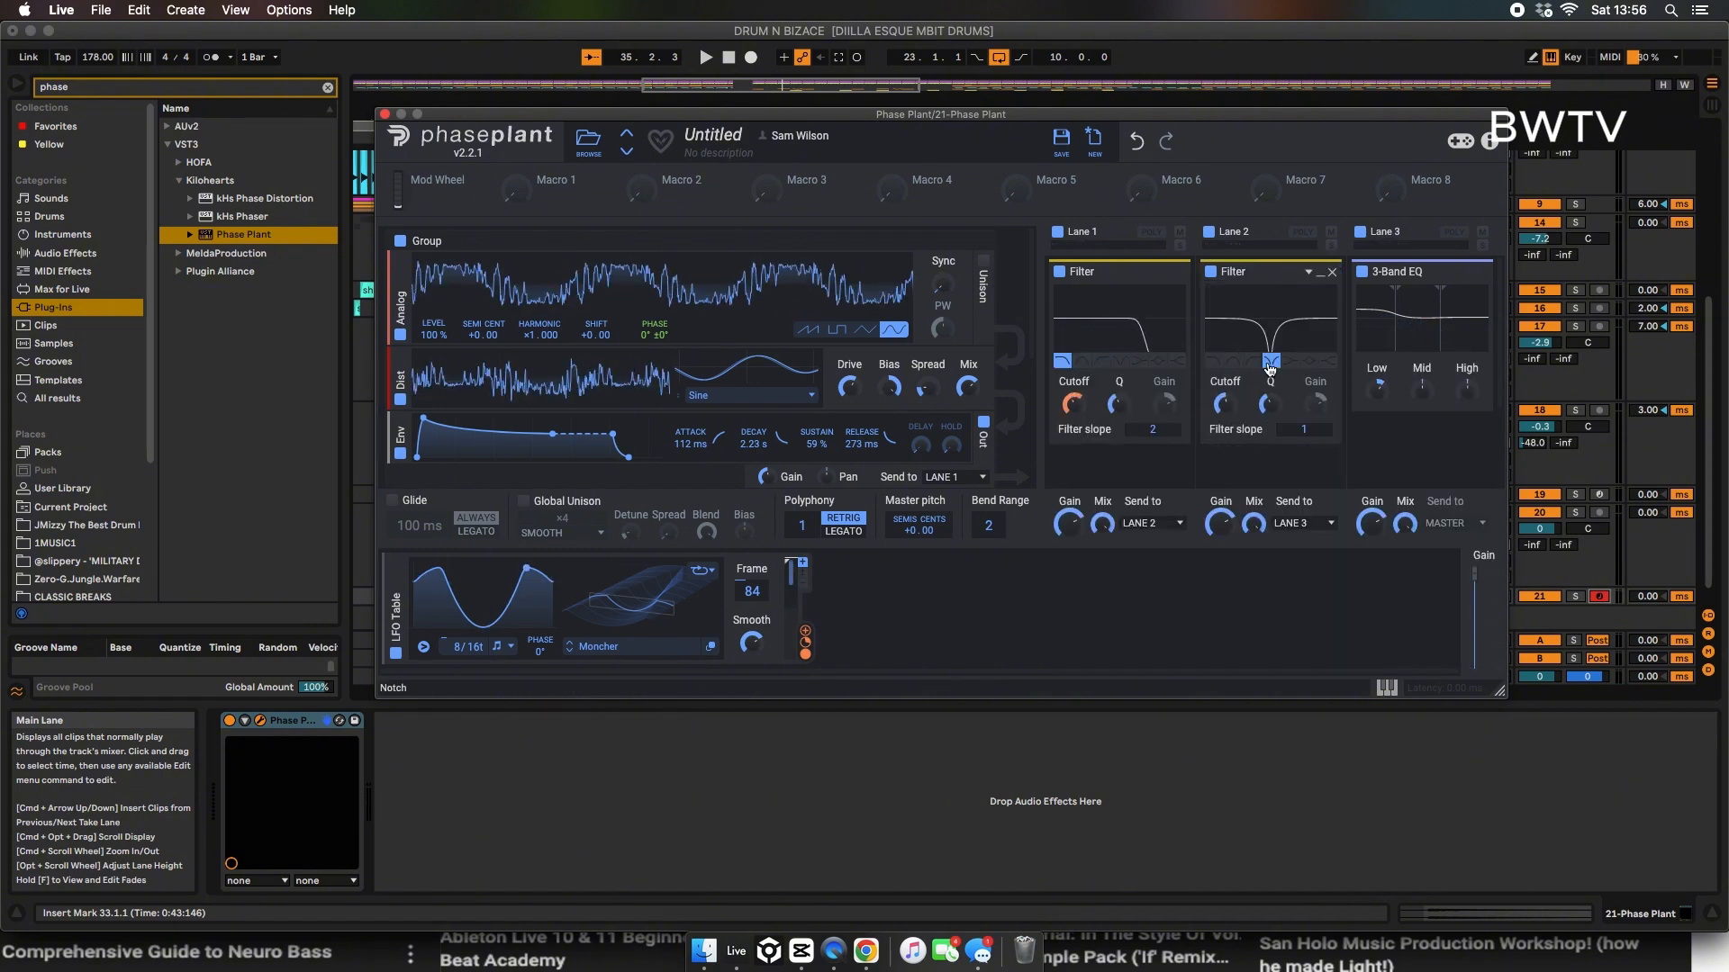
drag(1304, 429, 1224, 387)
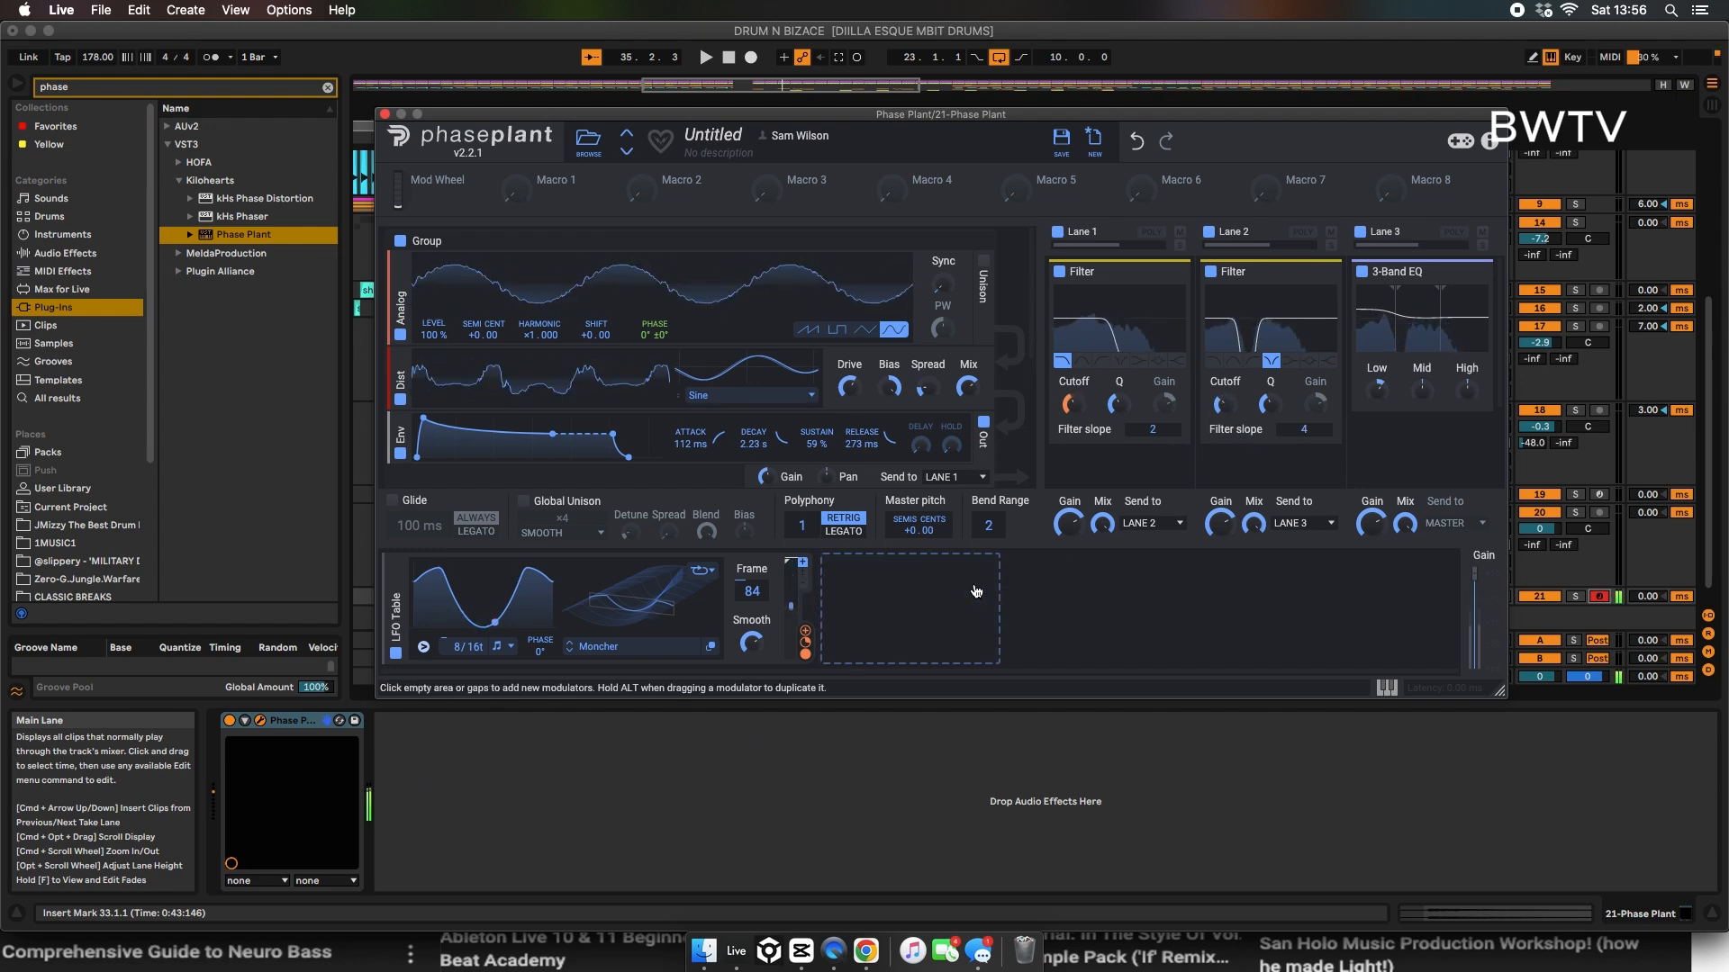
Step: Modulate the lane 2 notch filter's Q with the LFO Table, adjust the Q, and sweep the cutoff to about 193 Hz
click(914, 602)
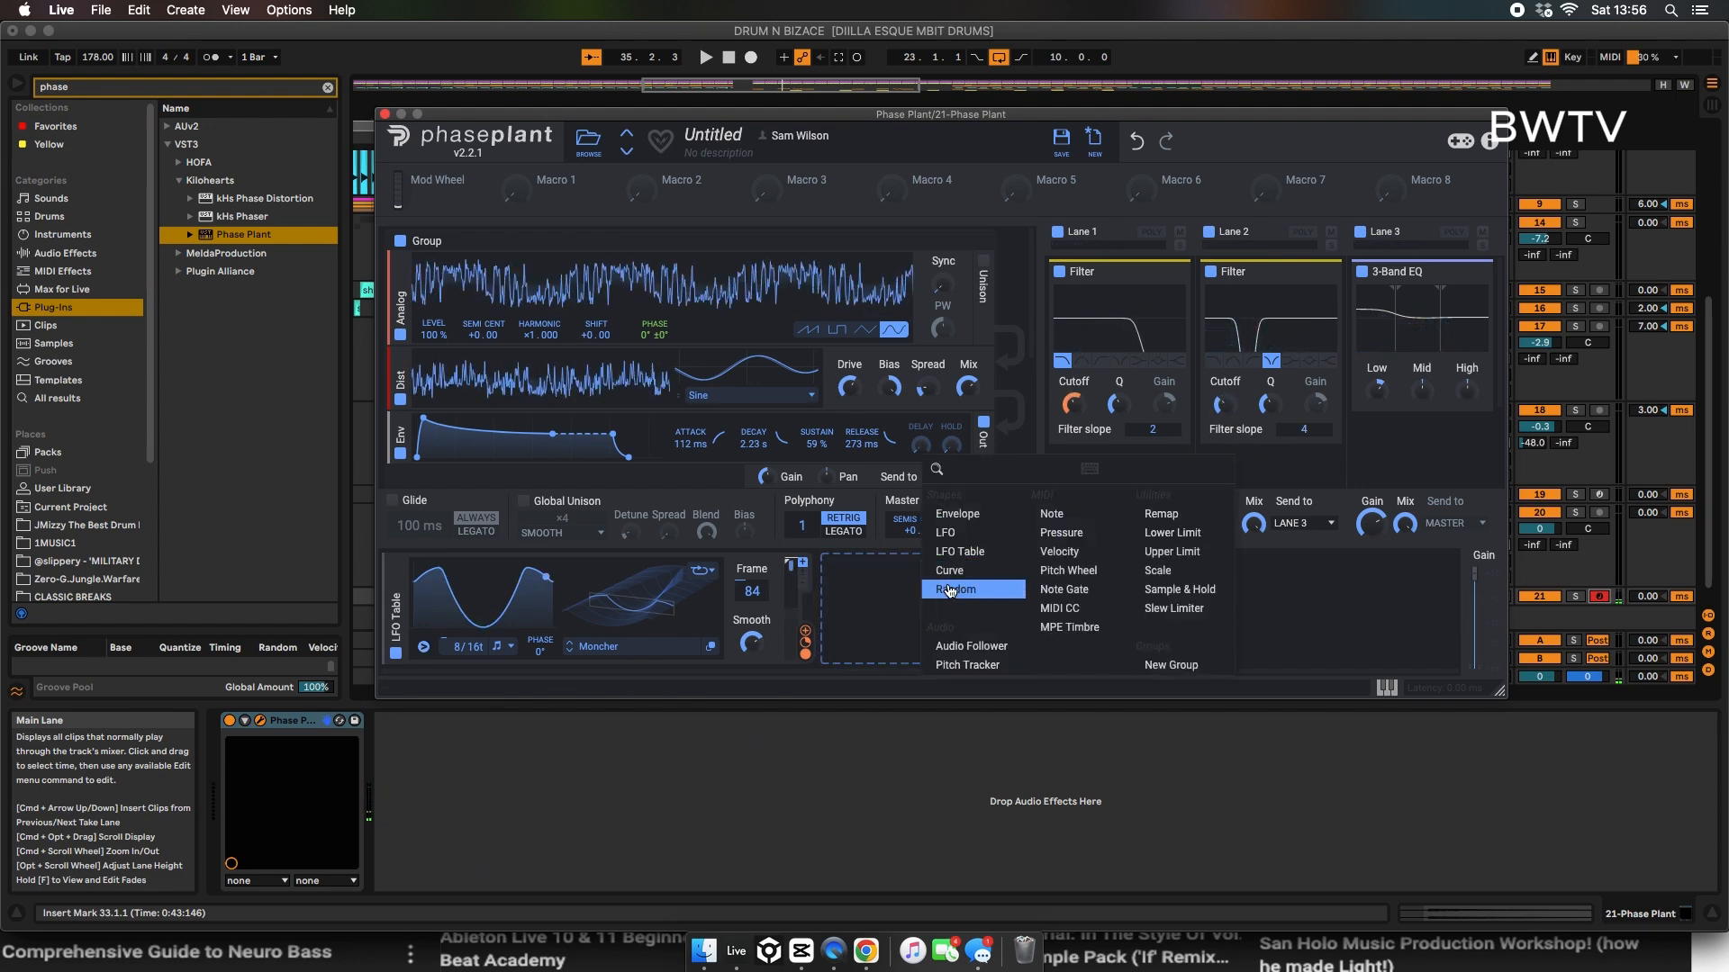
click(815, 625)
drag(805, 642, 1271, 402)
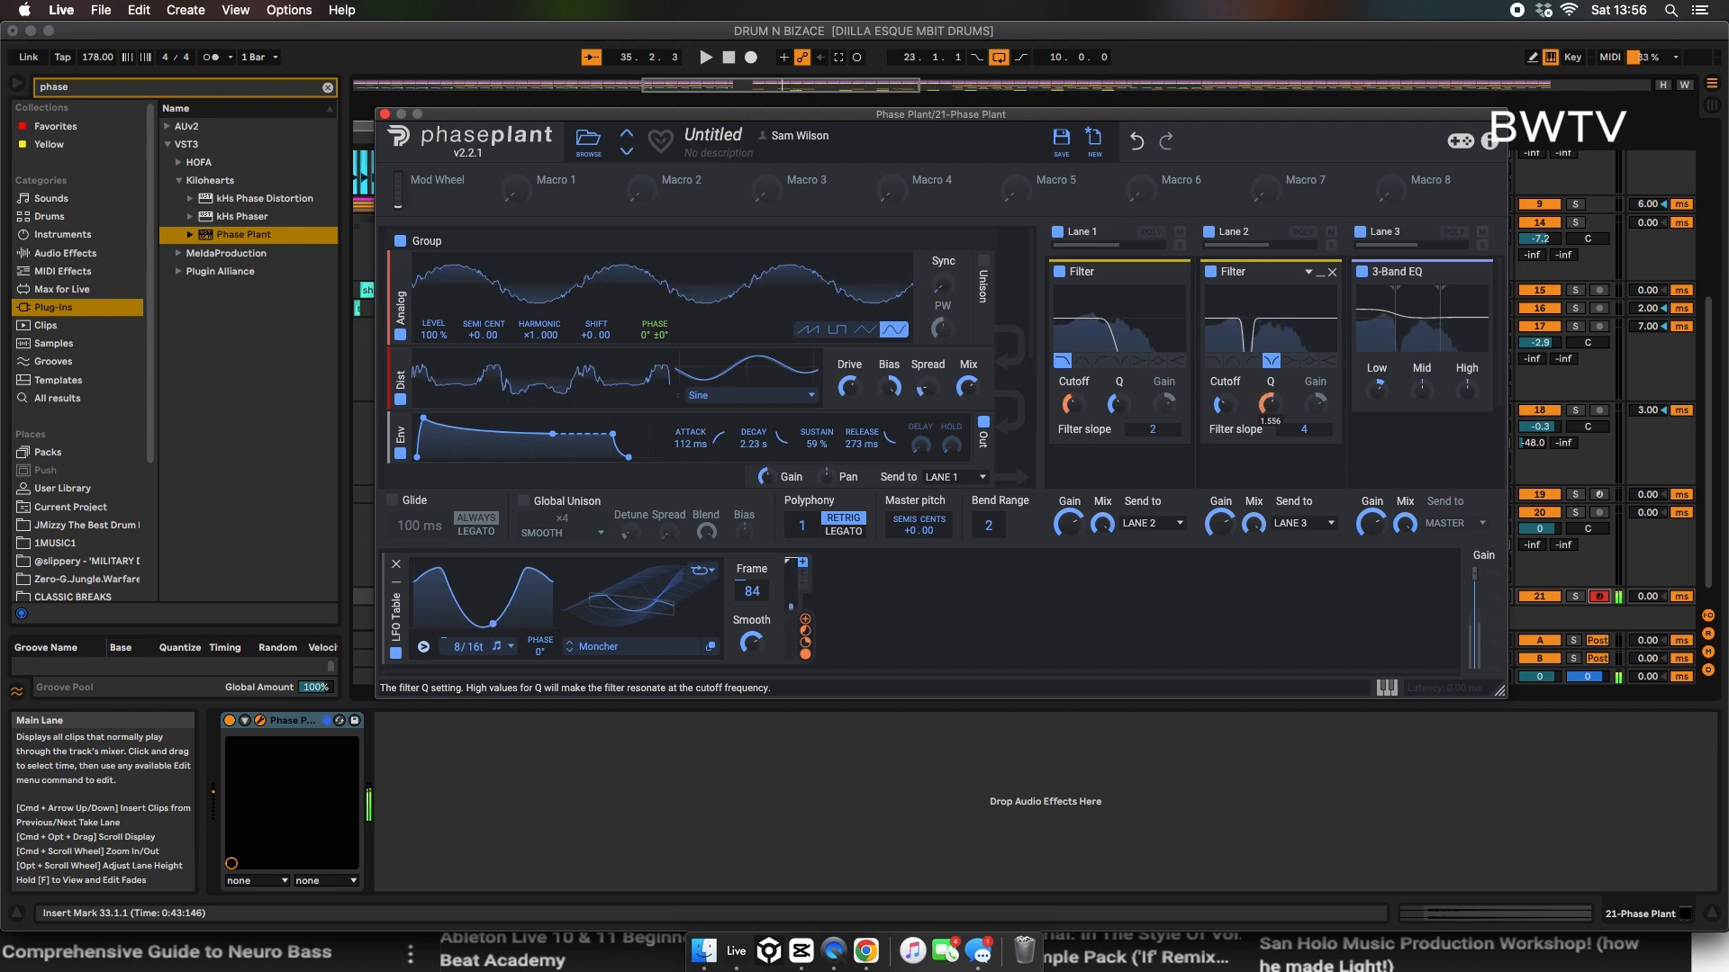
drag(1269, 404, 1222, 396)
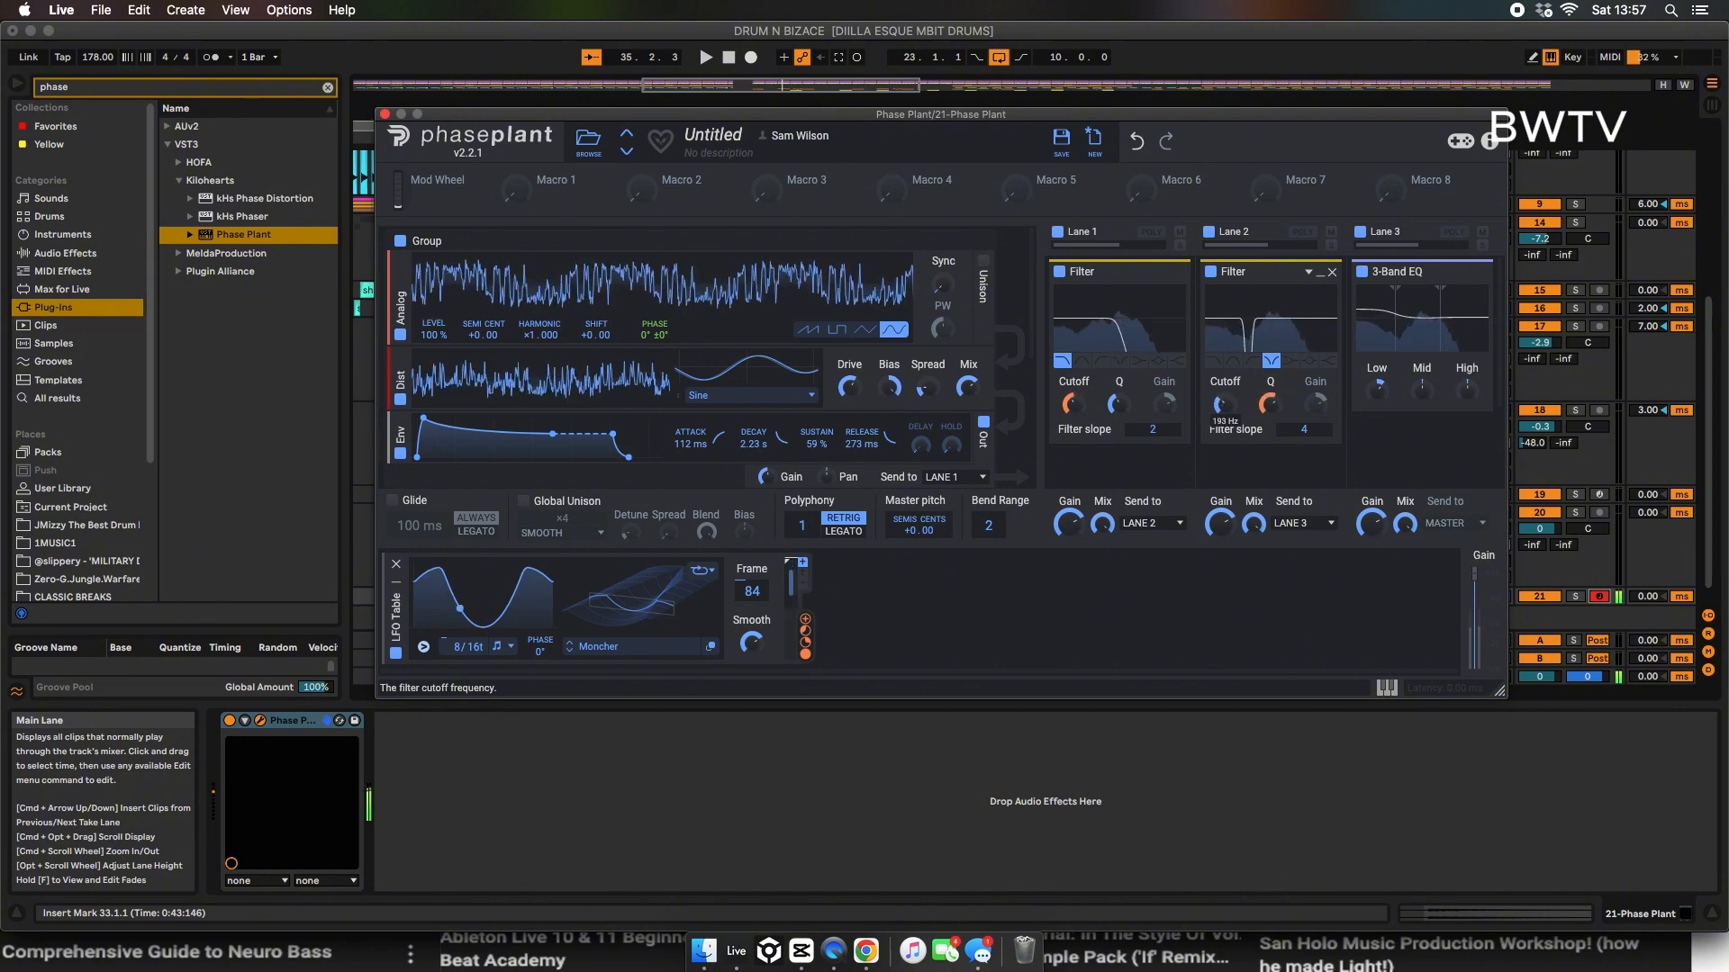
Step: Duplicate the lane 2 notch filter below the EQ in lane 3 and set the copy's slope to 5
drag(1277, 275, 1390, 464)
scroll(1391, 469, down, 2)
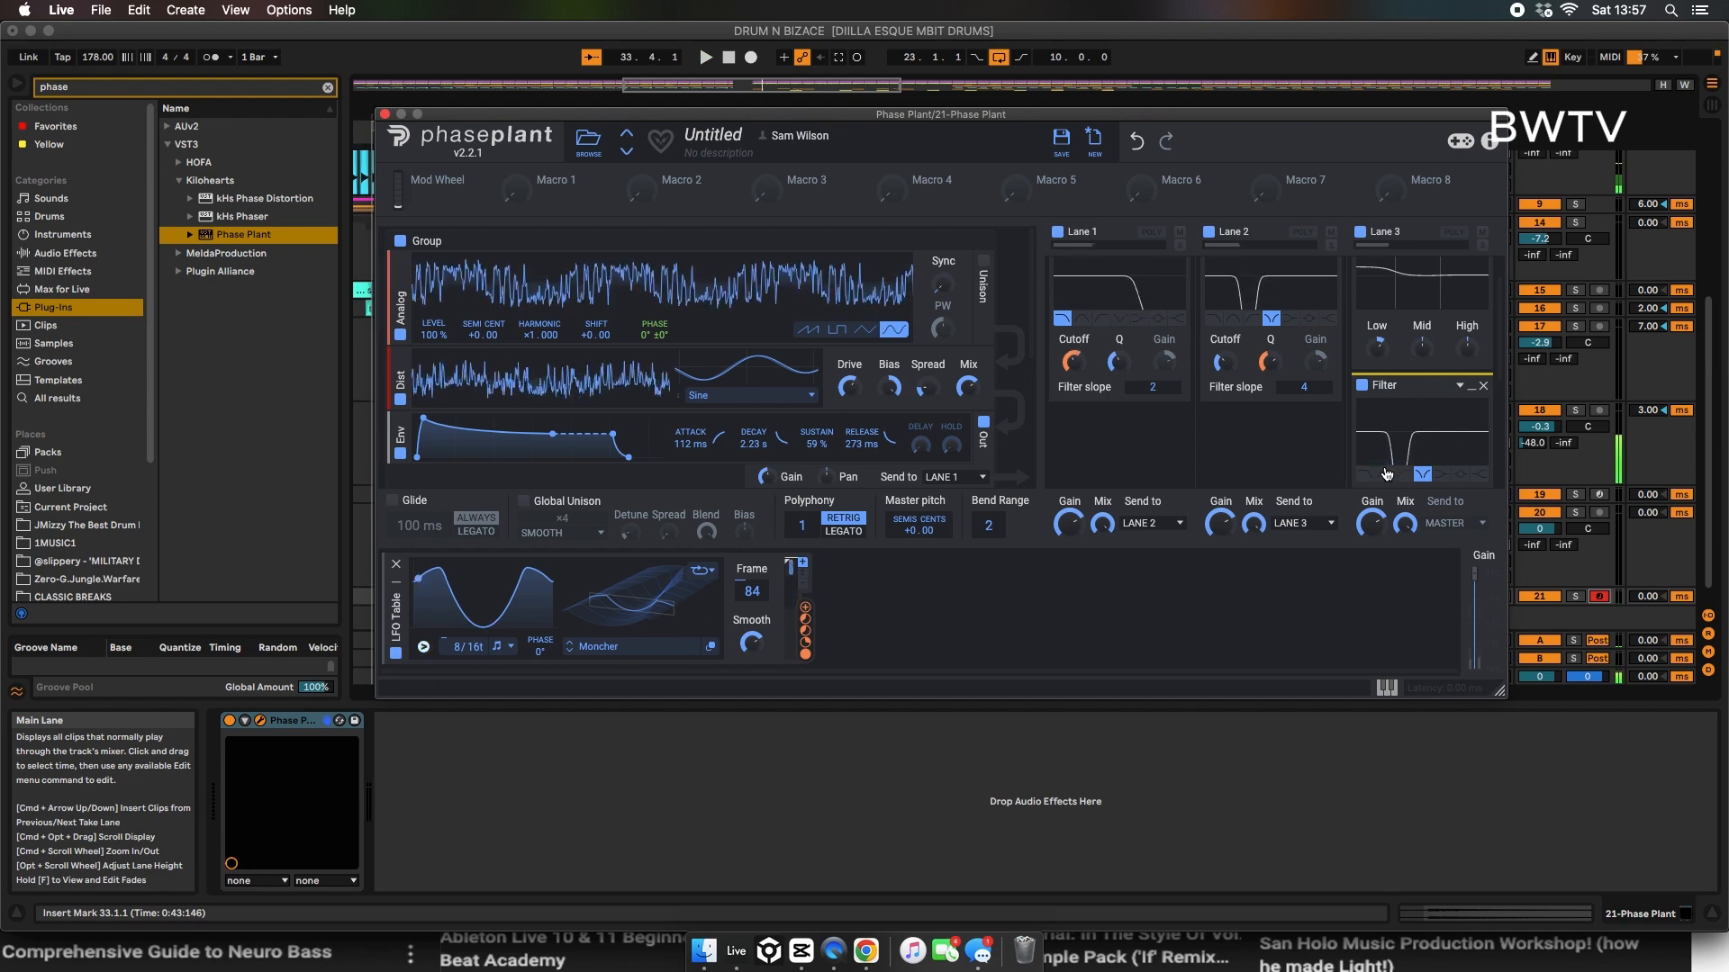
scroll(1401, 424, down, 2)
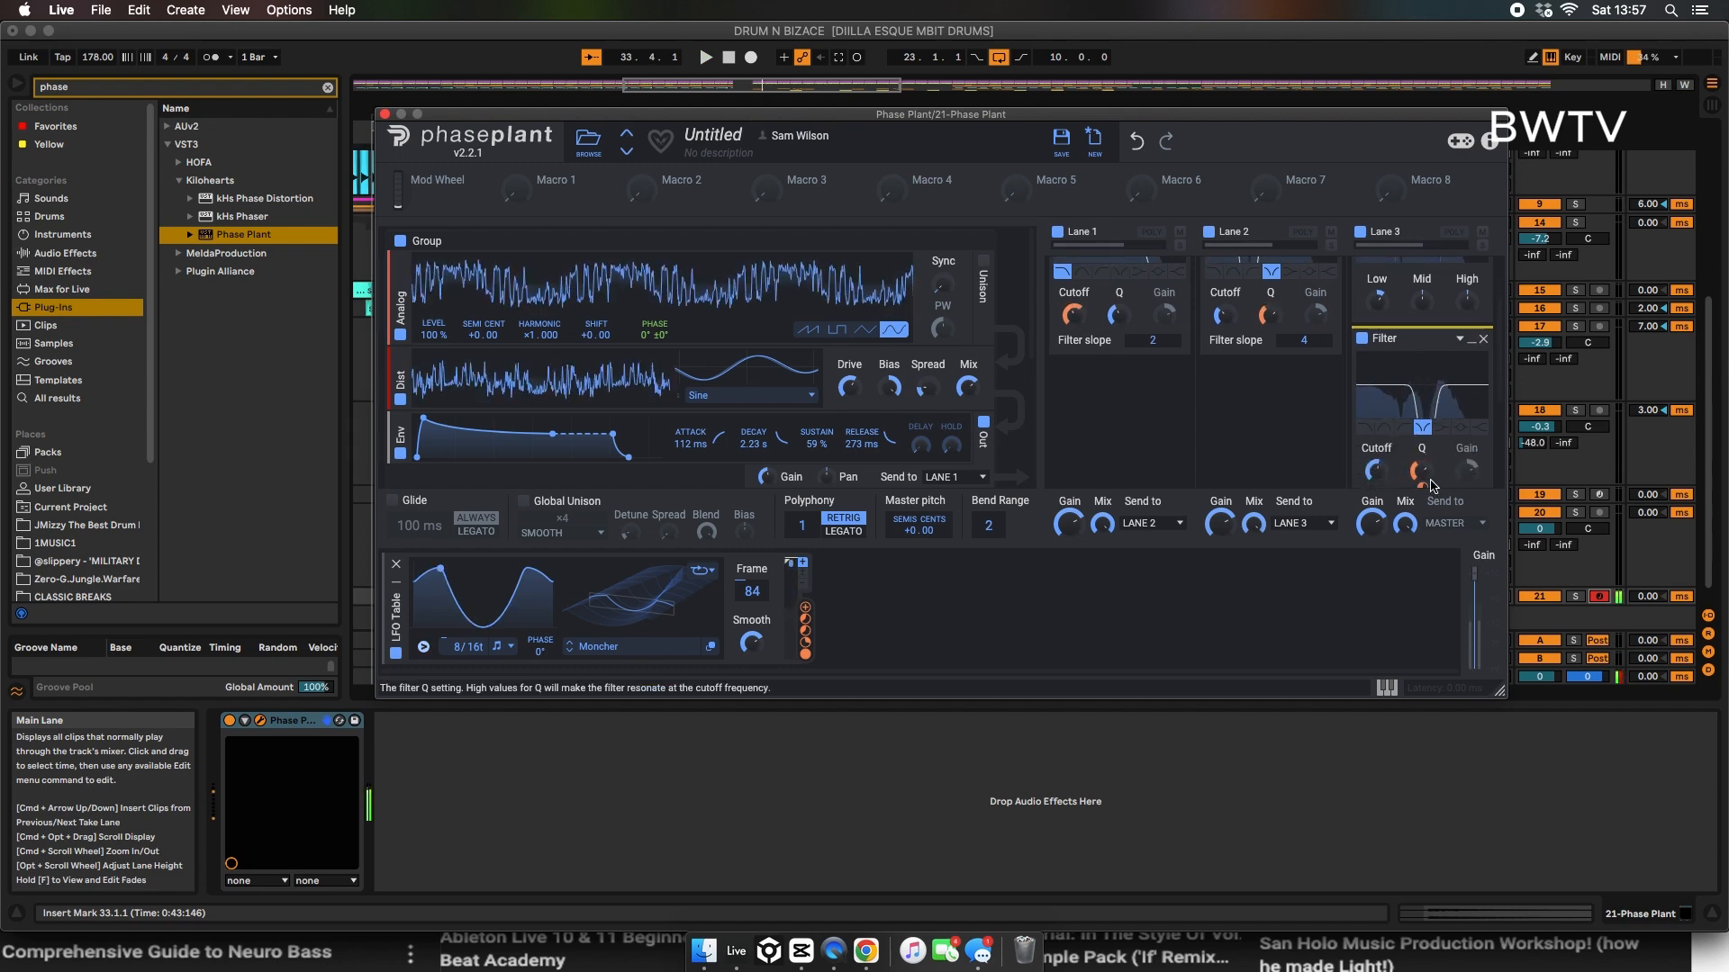
scroll(1457, 451, down, 2)
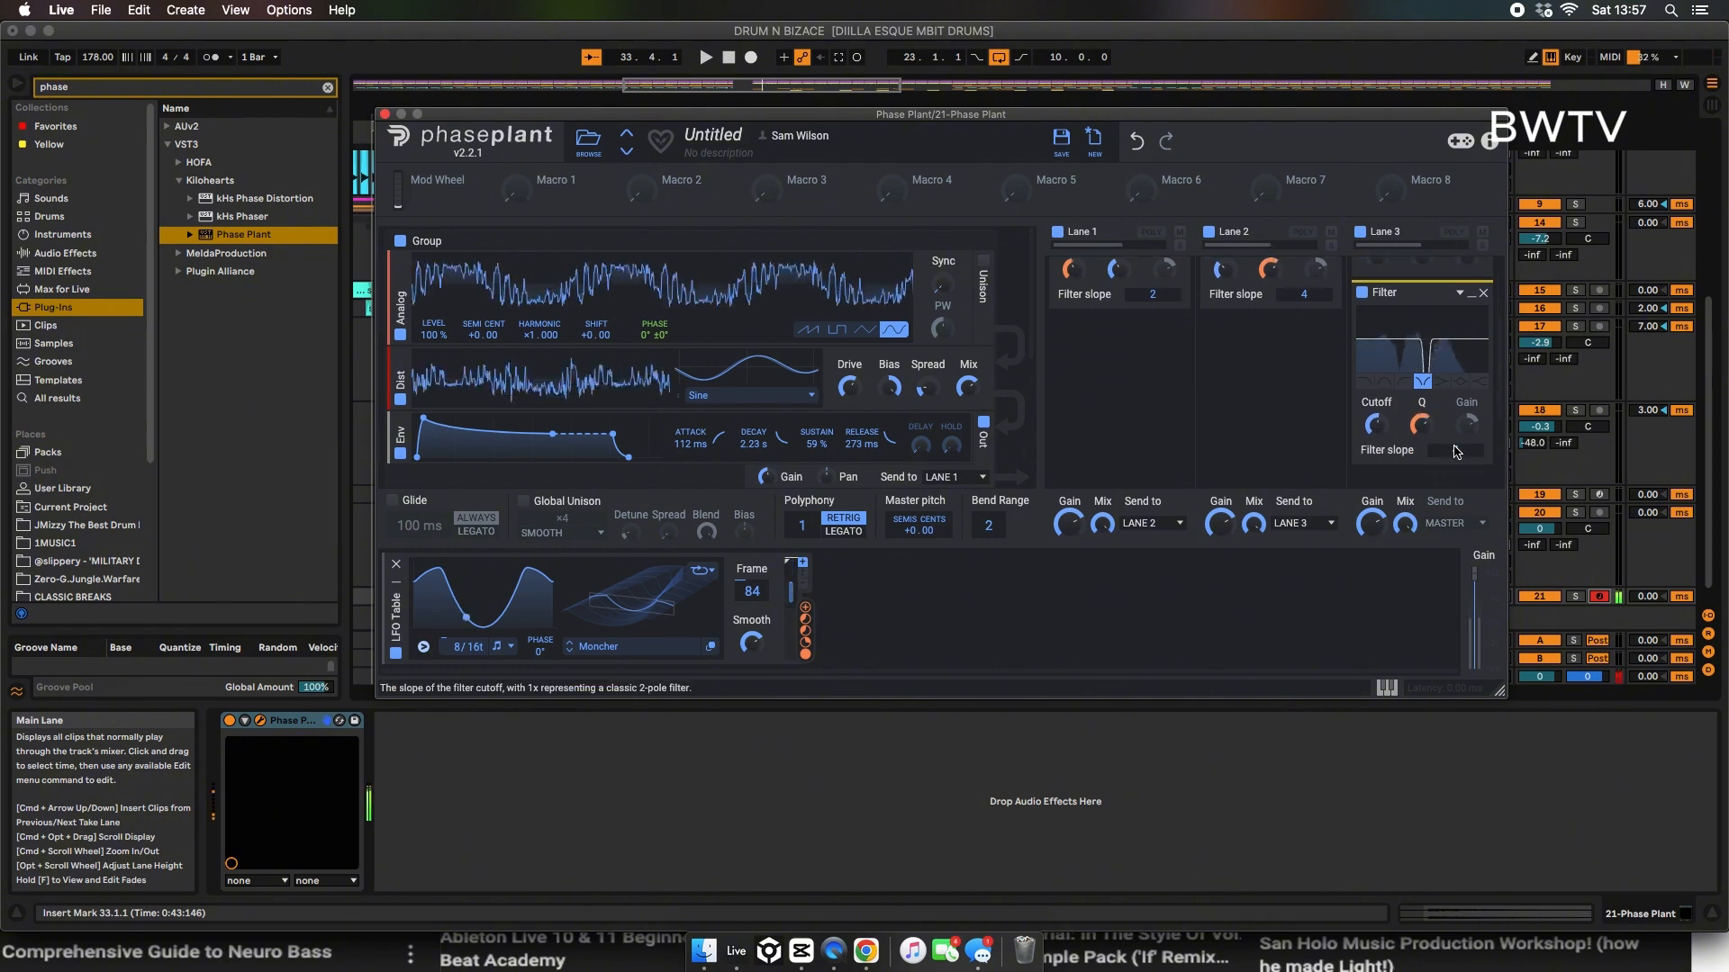
drag(1455, 450, 1455, 418)
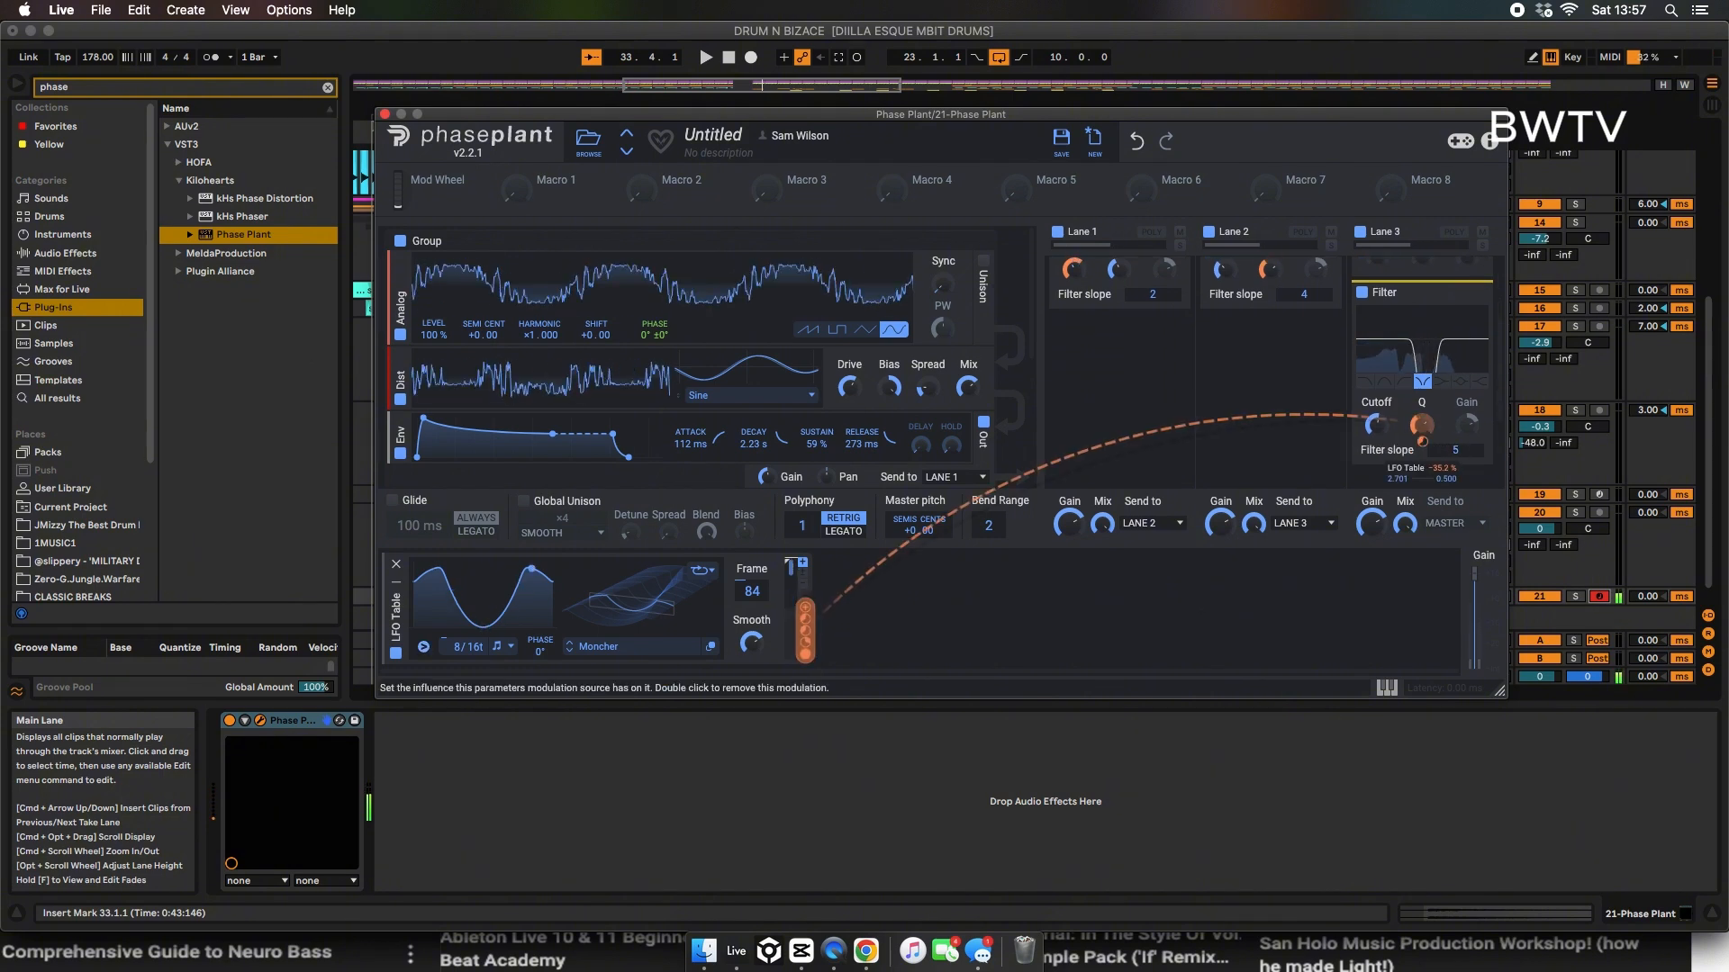
Step: Adjust the lane 3 notch filter's Q and its modulation depth, sweep the cutoff to about 47 Hz, and set the LFO Table rate to 1/16t
double_click(1423, 440)
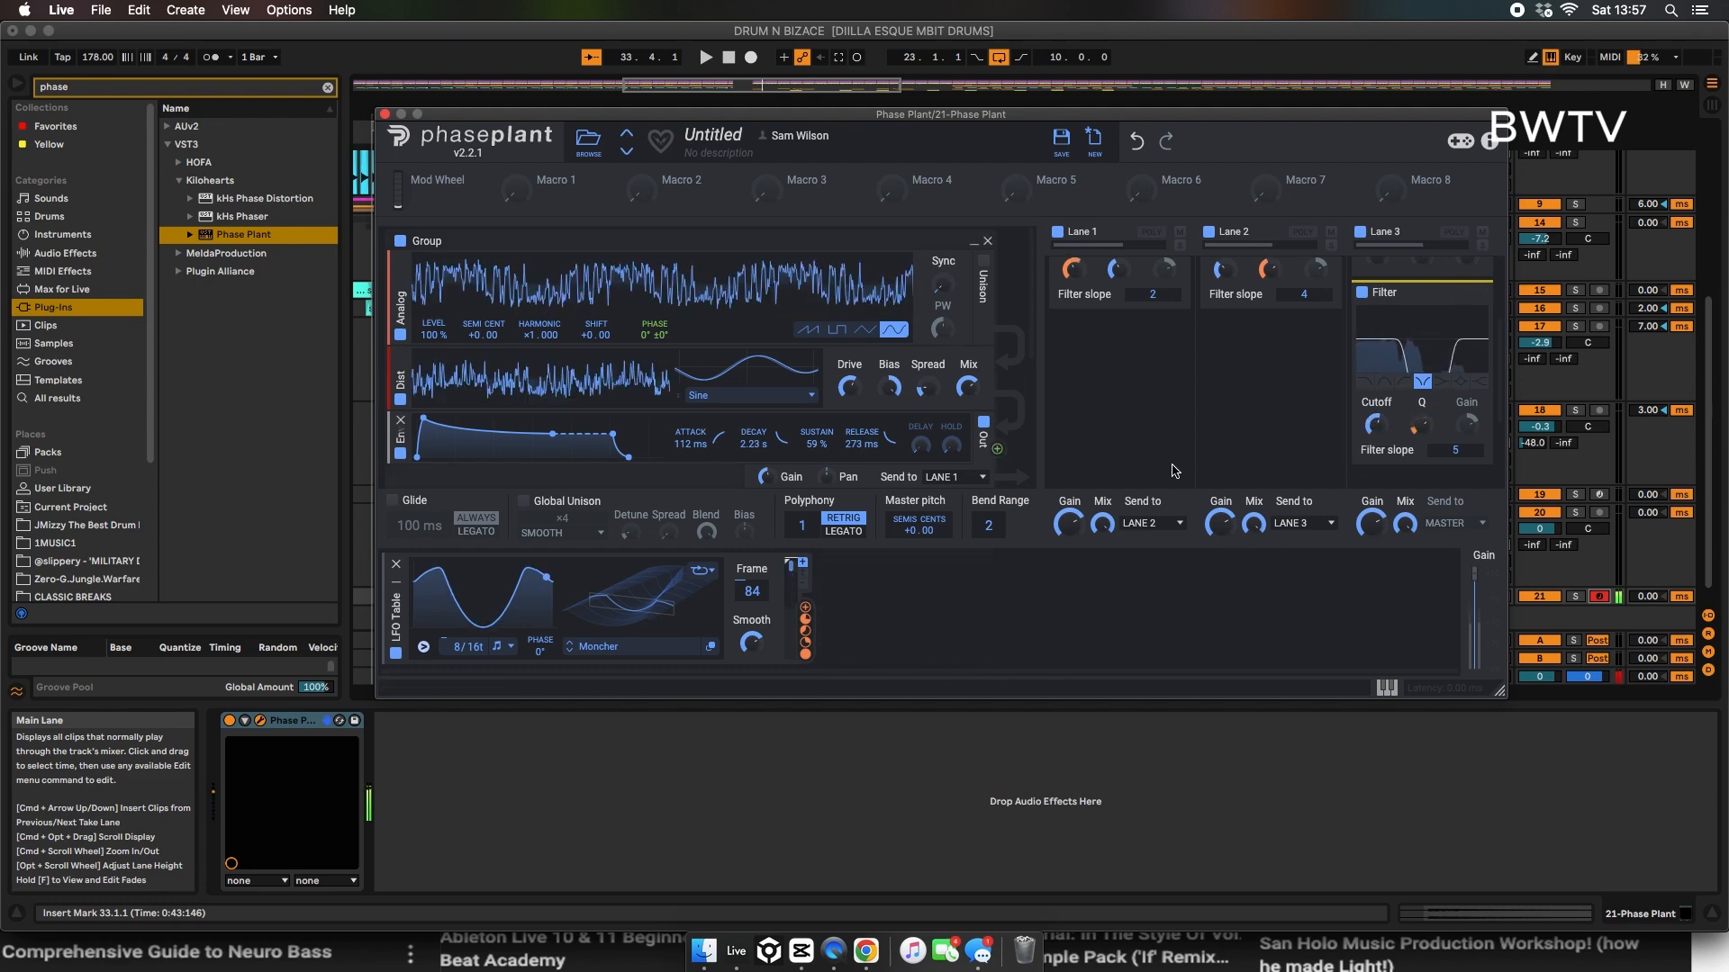
drag(1375, 427, 1375, 431)
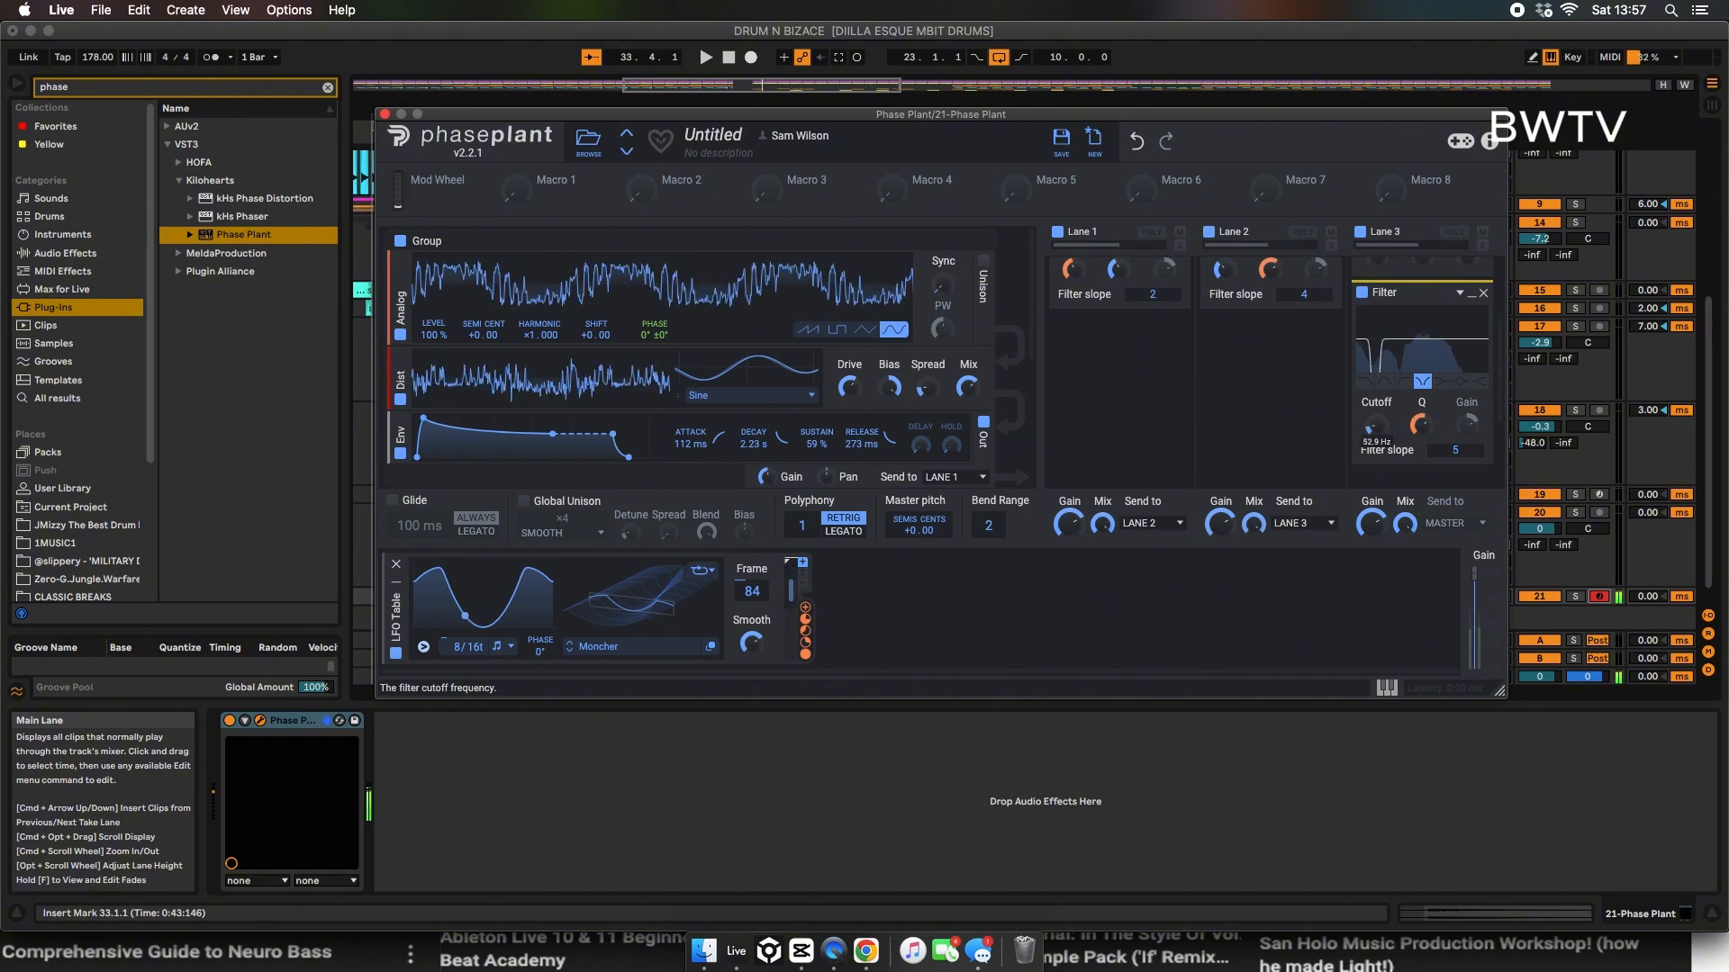
mouse_move(1423, 441)
mouse_down()
mouse_move(1422, 468)
mouse_move(1395, 423)
mouse_move(1419, 442)
mouse_up()
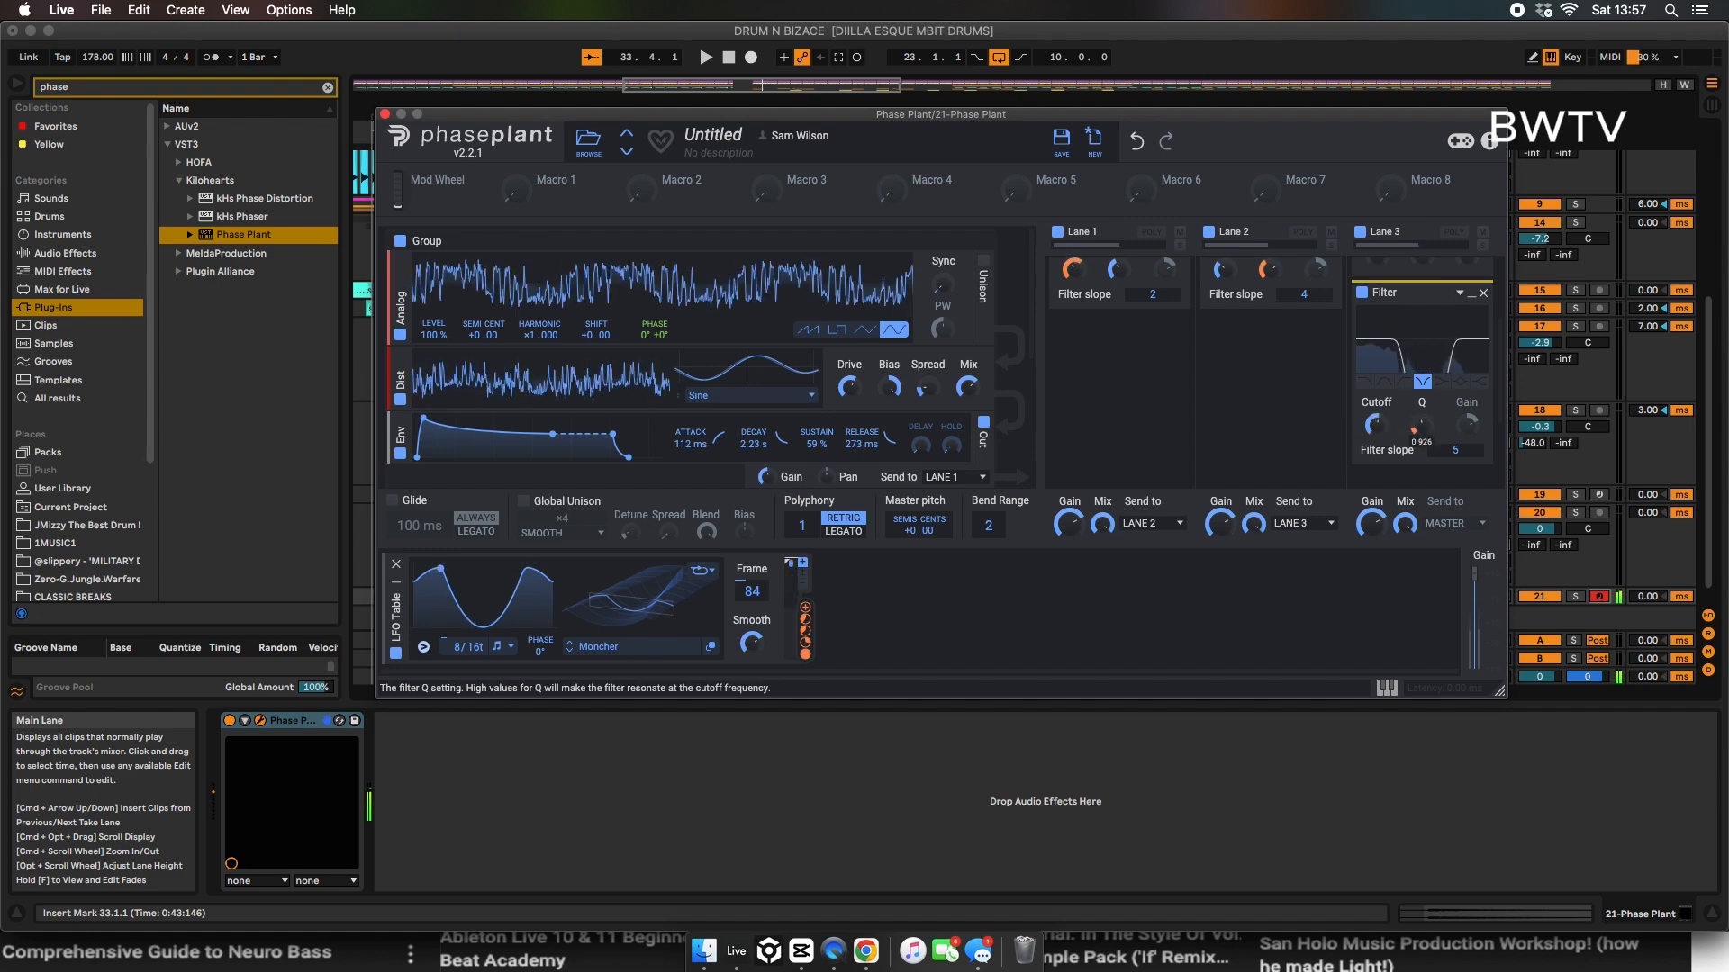
drag(1420, 425, 1420, 433)
click(899, 587)
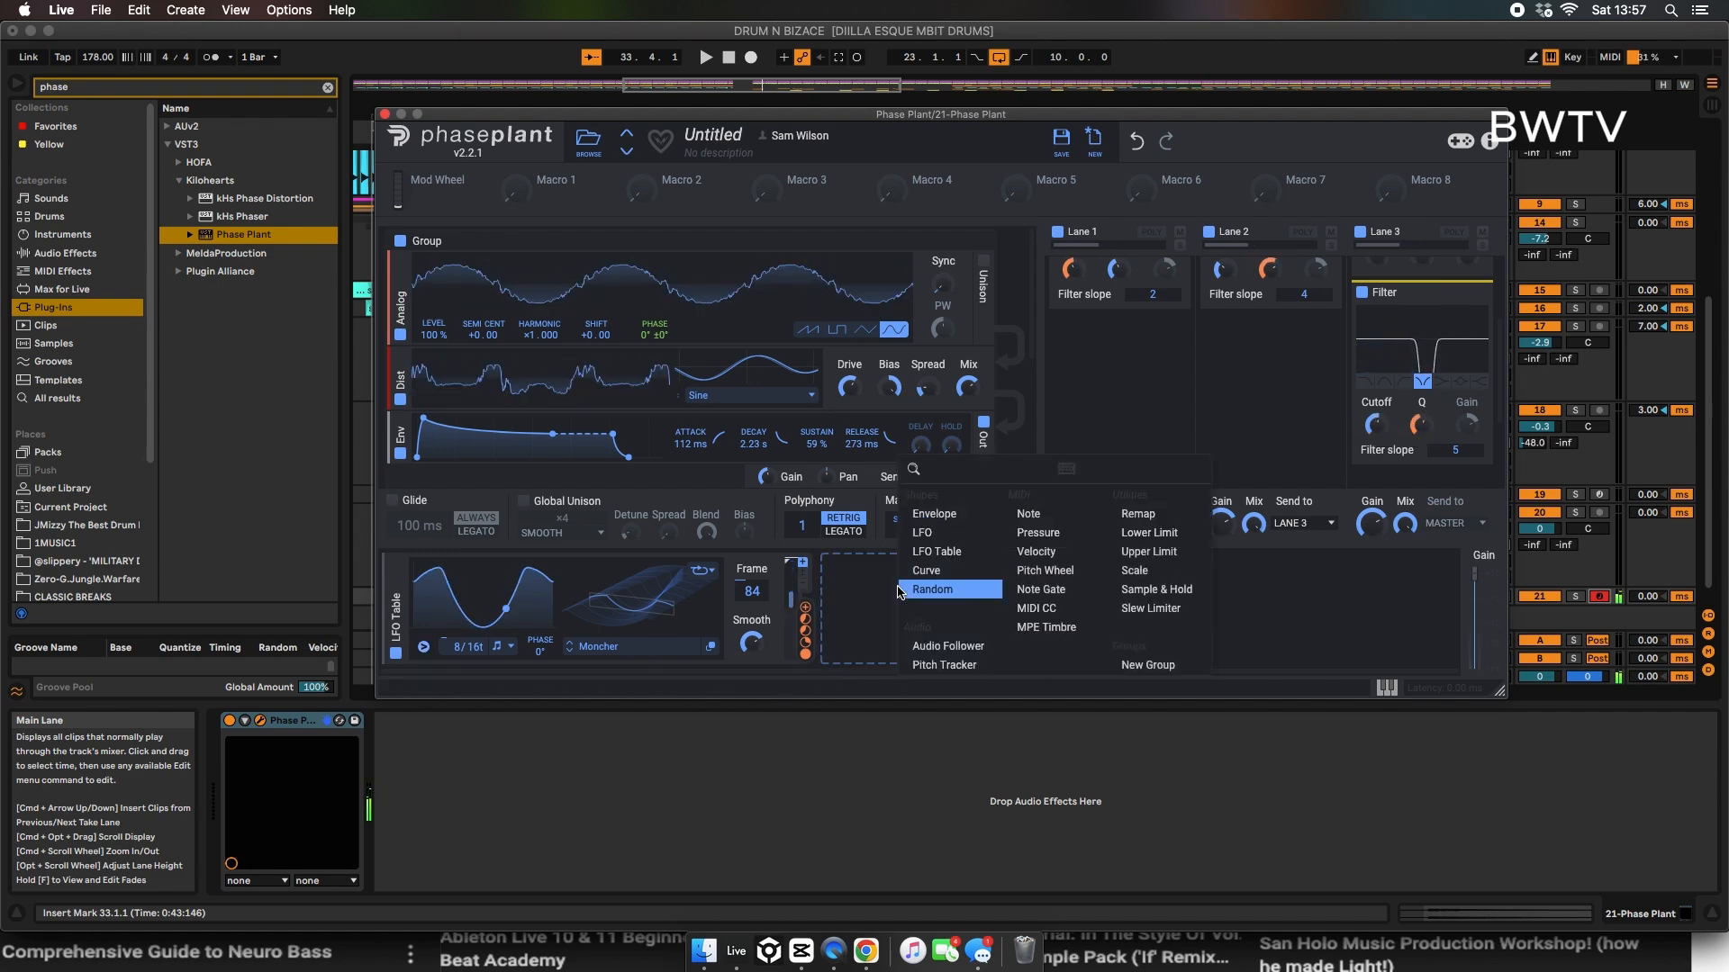
scroll(550, 396, down, 5)
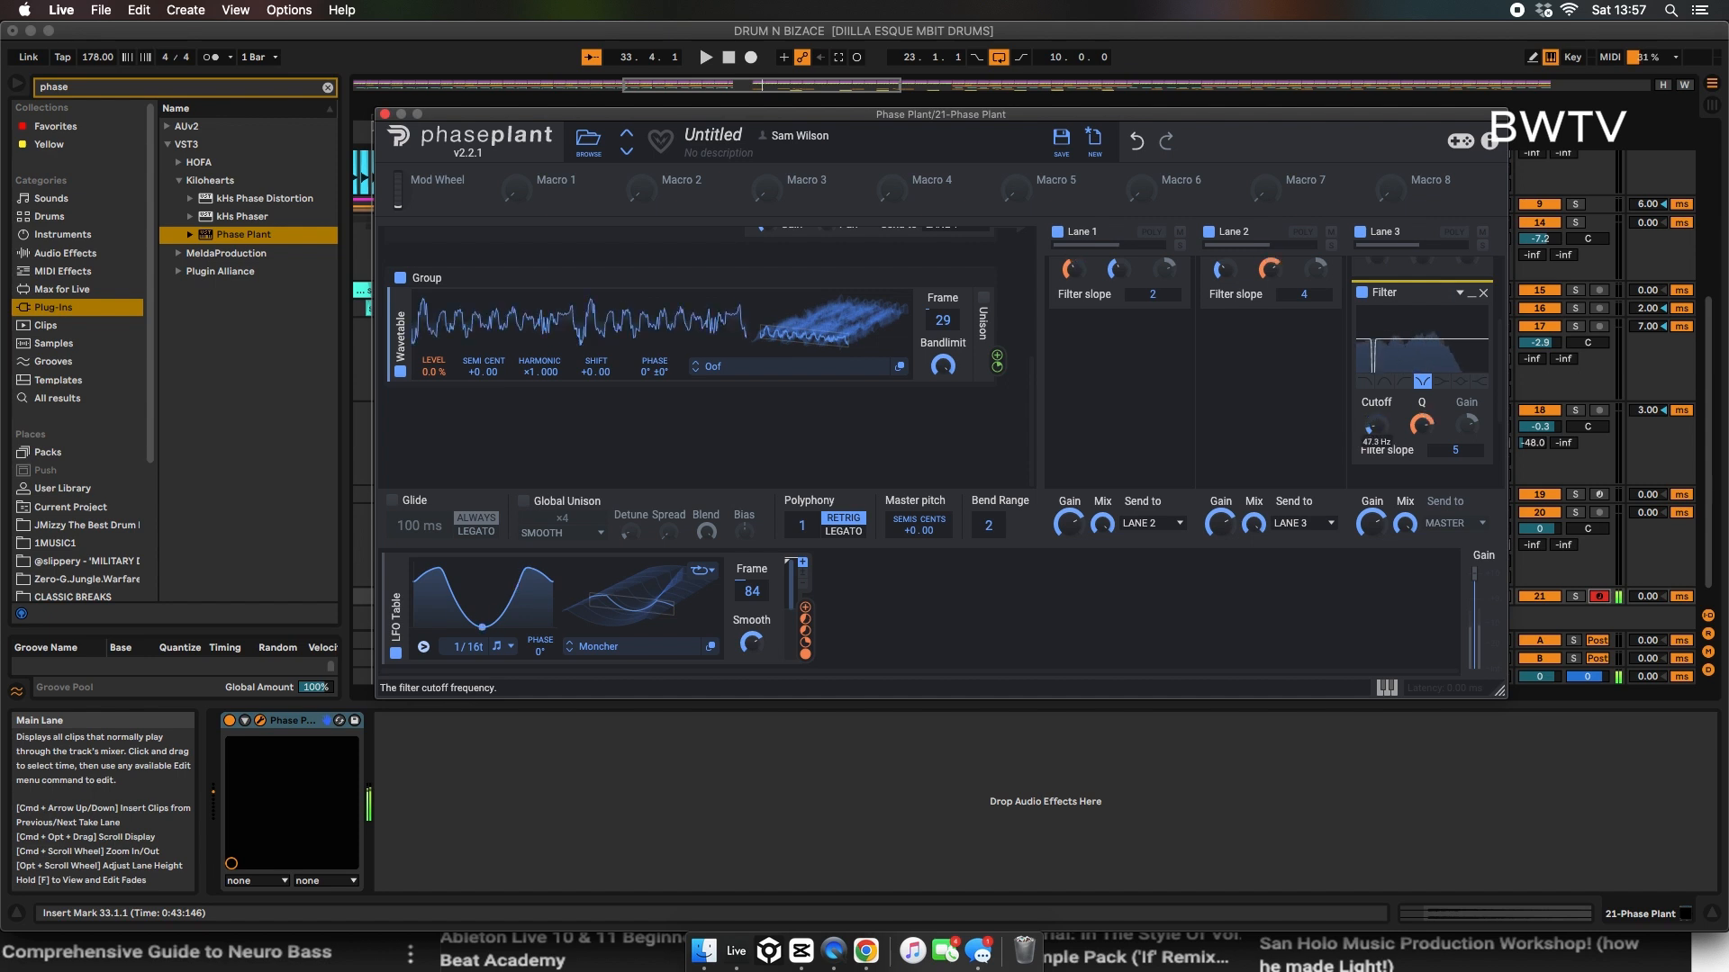
Step: Lower the lane 3 notch filter's Q and add a Faturator with reduced drive below it
drag(1420, 426, 1374, 410)
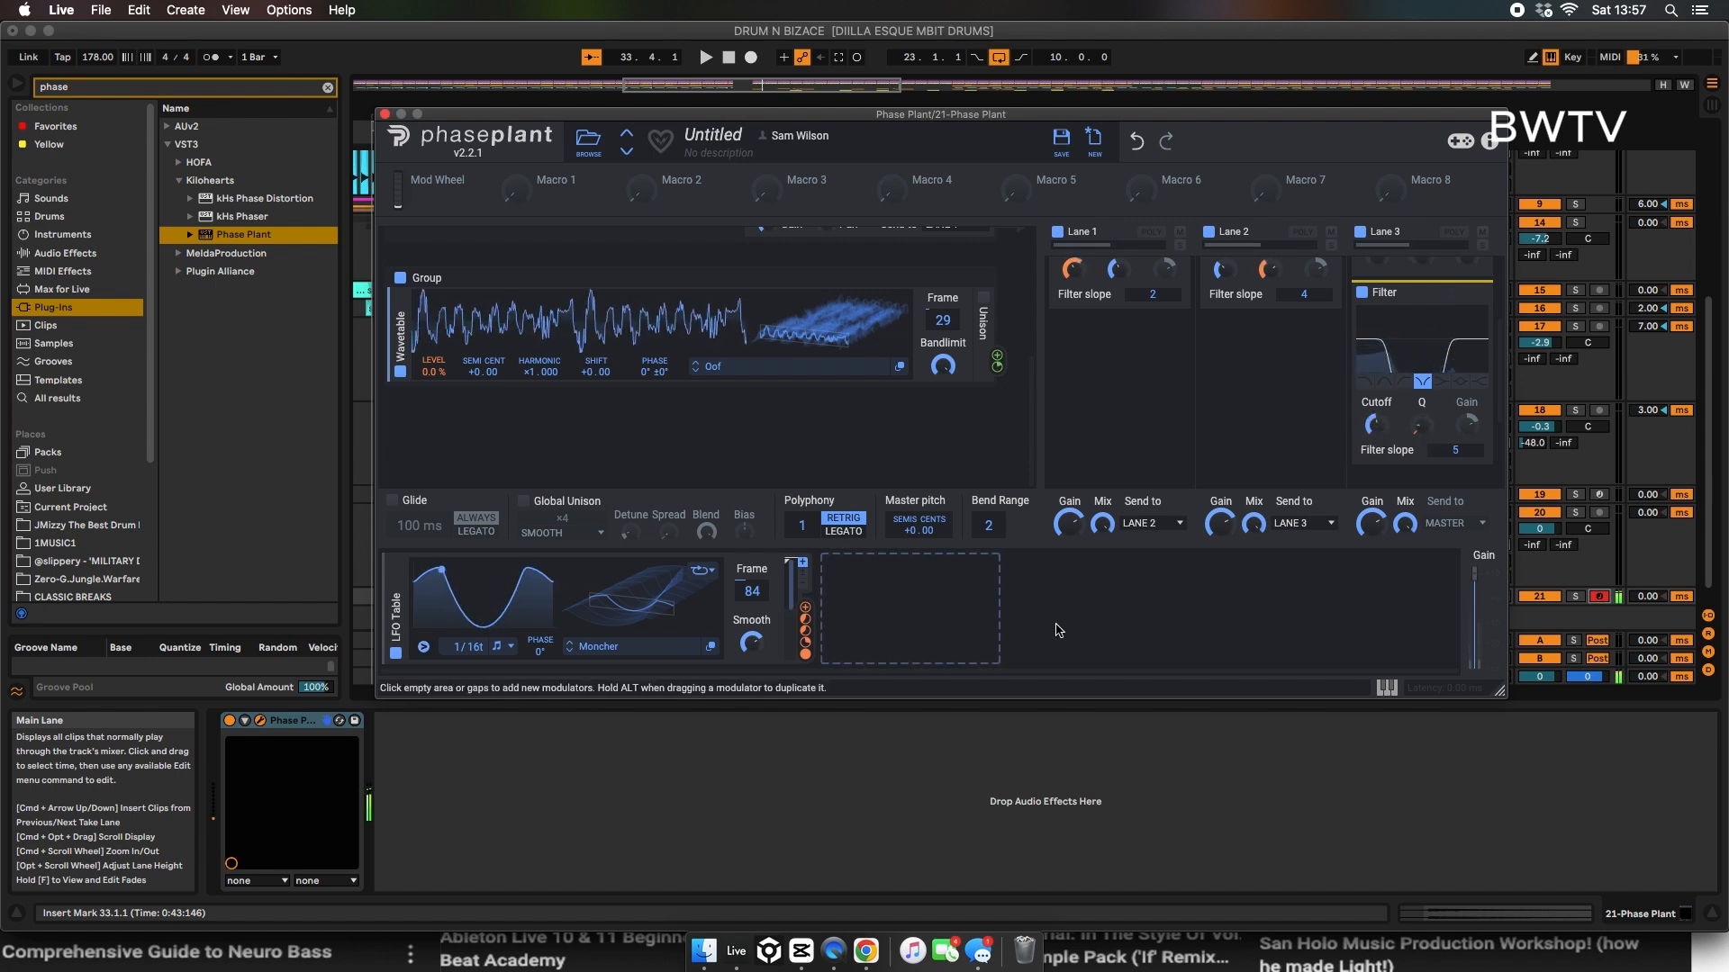
click(1410, 480)
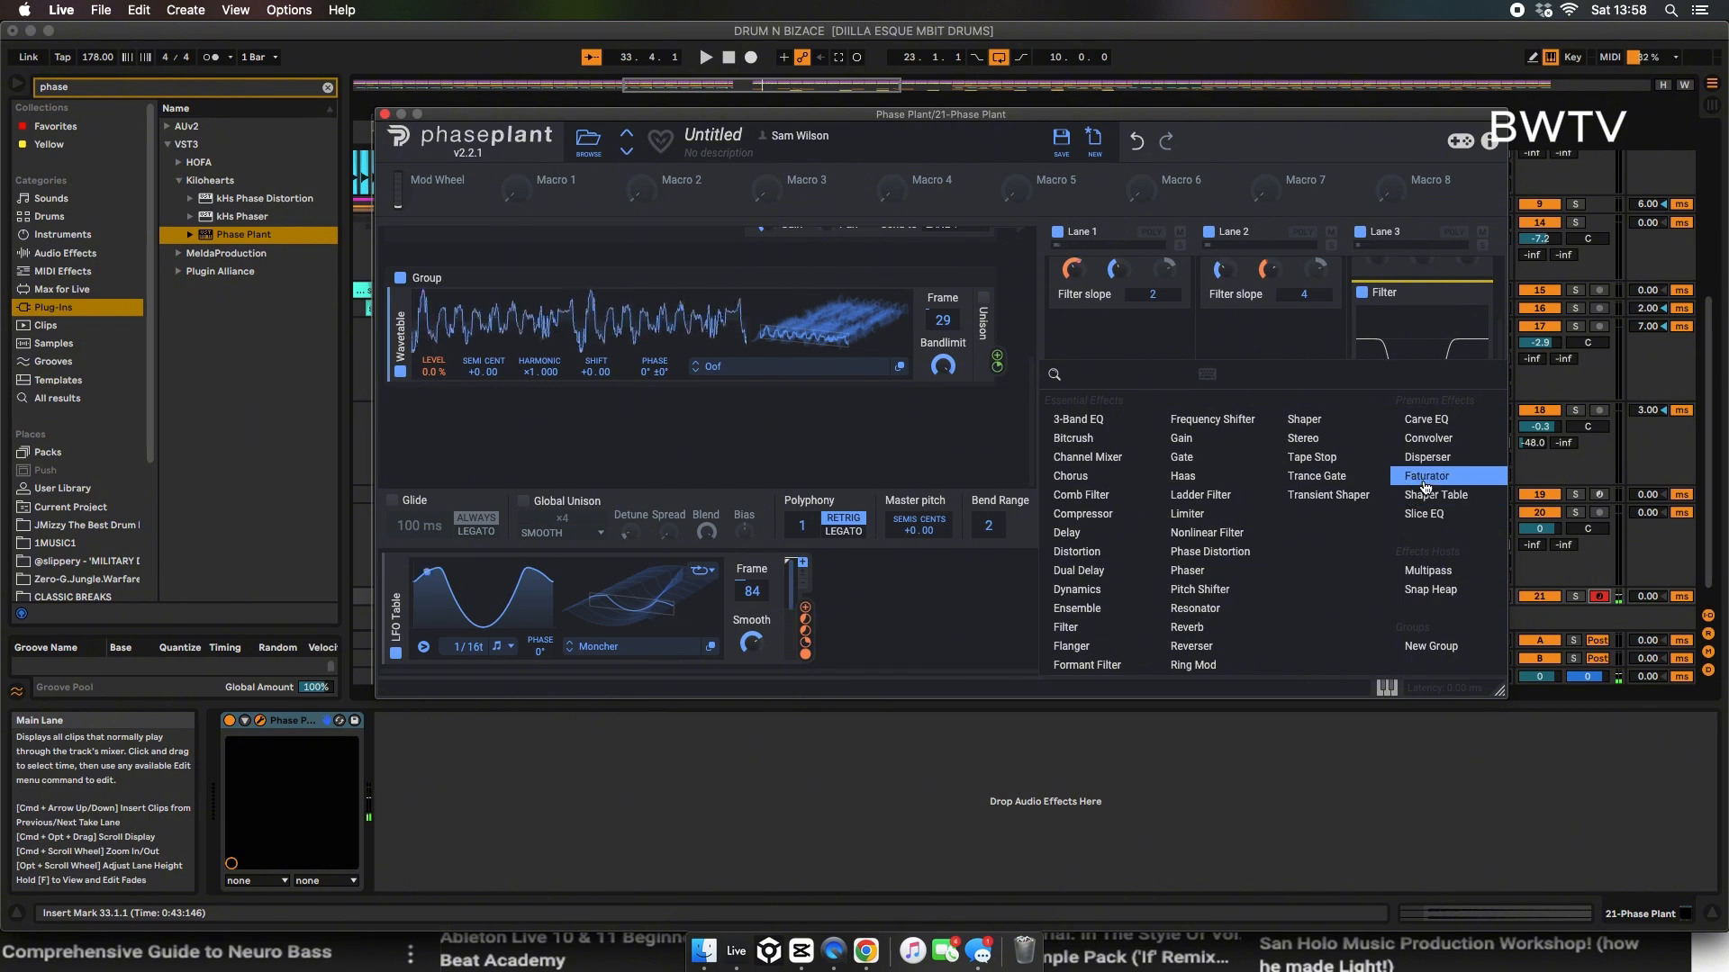
click(1427, 476)
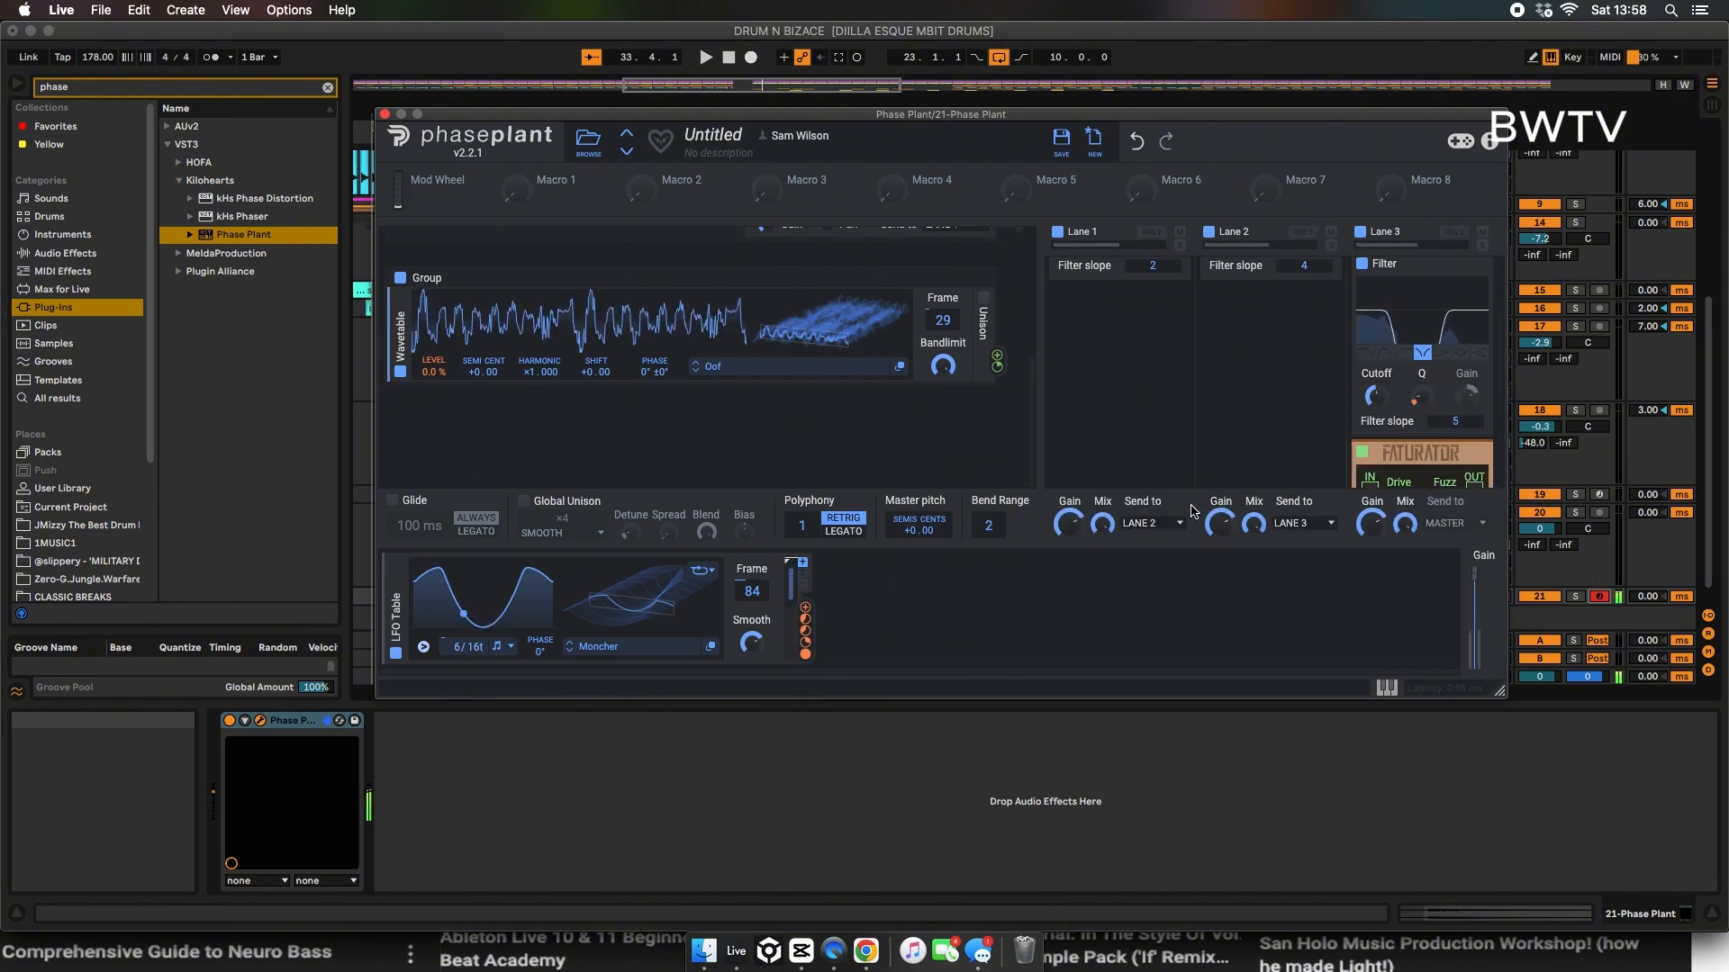
scroll(1431, 342, down, 3)
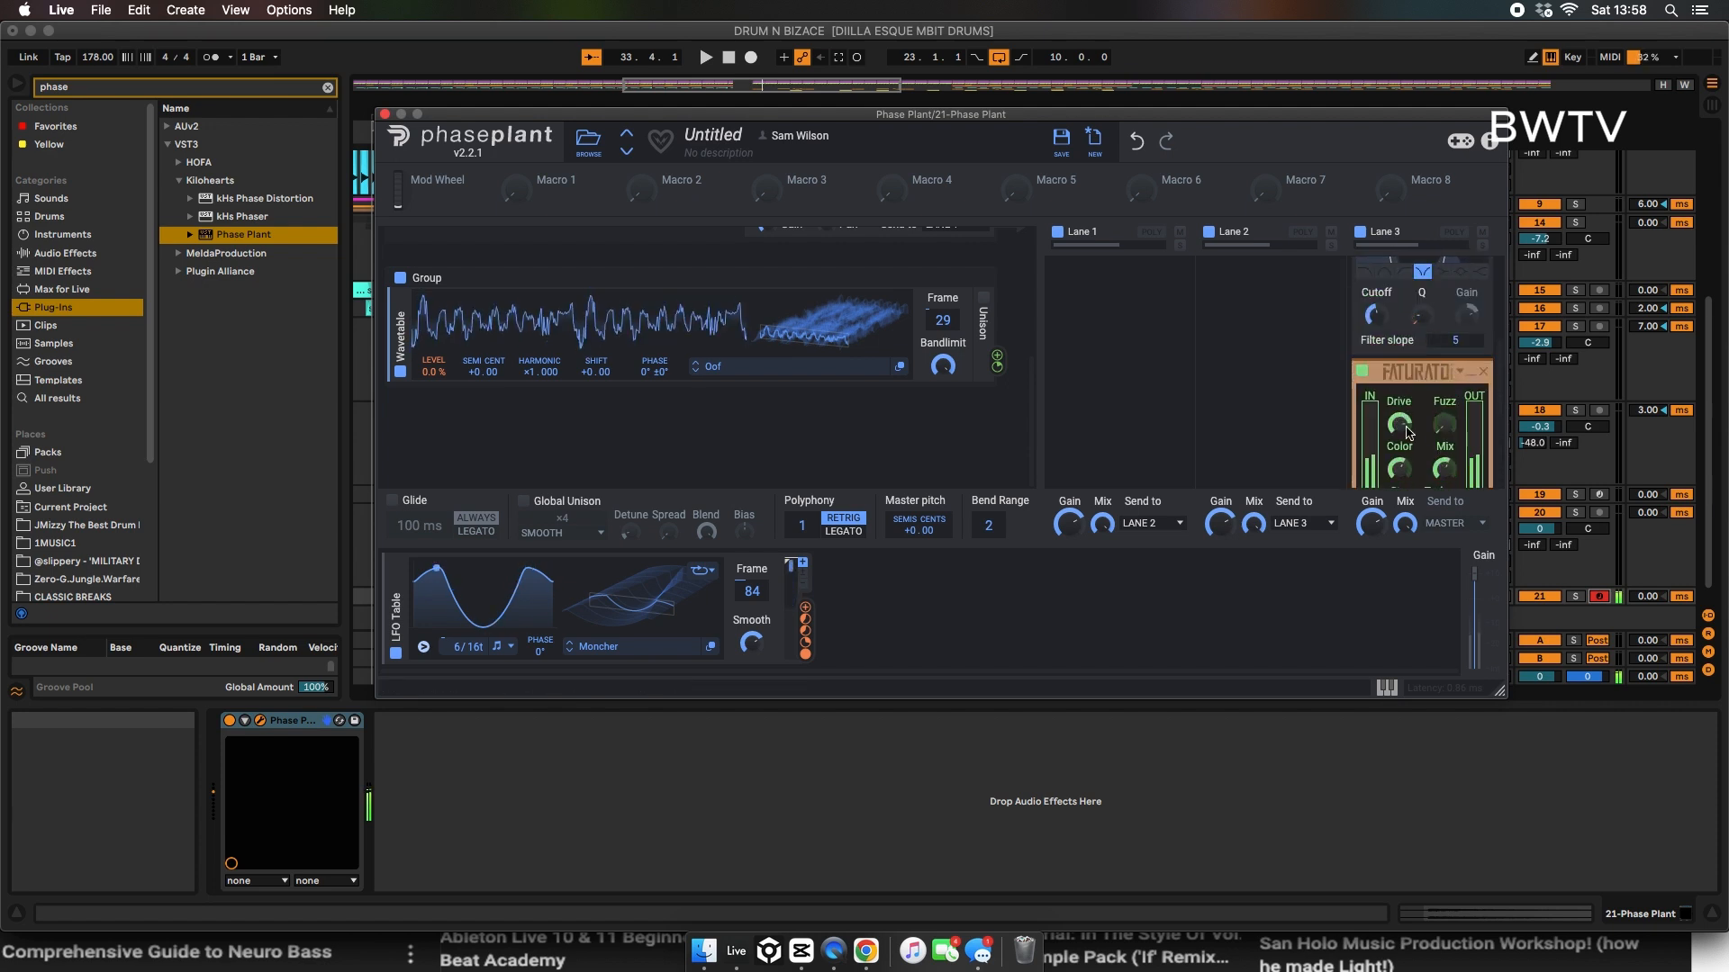
scroll(1441, 466, down, 2)
drag(1399, 374, 1399, 438)
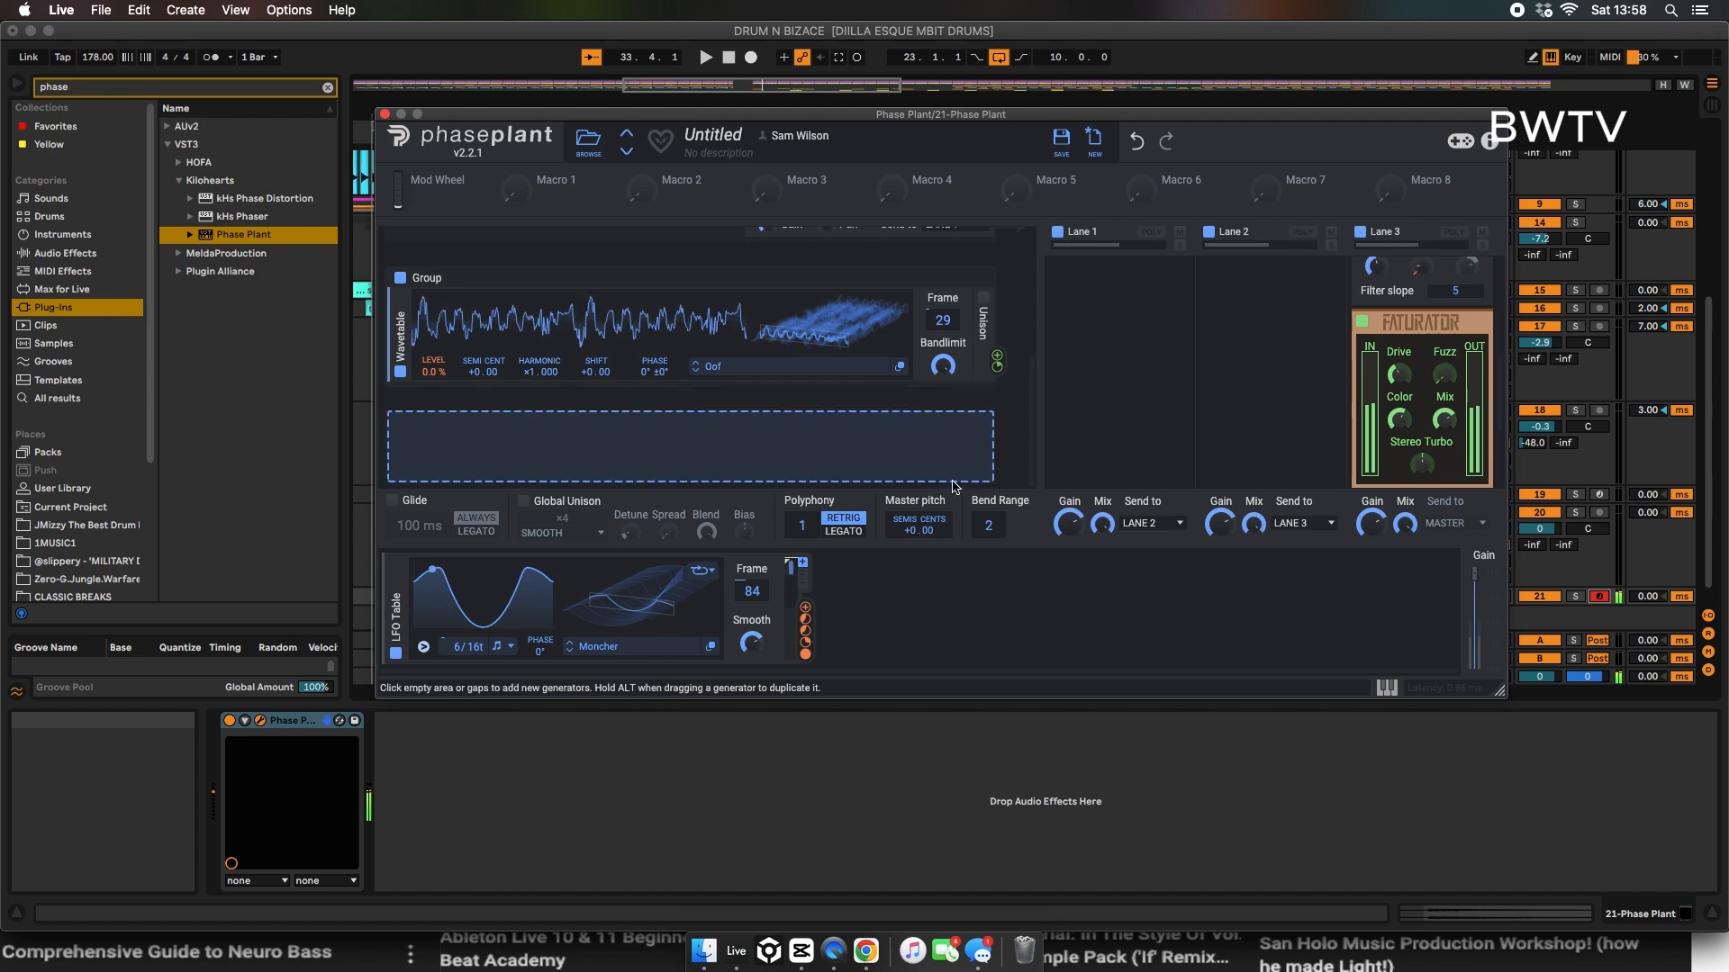
Step: Switch the wavetable oscillator to Squished at frame 85 and adjust the filter cutoffs in lanes 1 and 2
drag(939, 323, 939, 277)
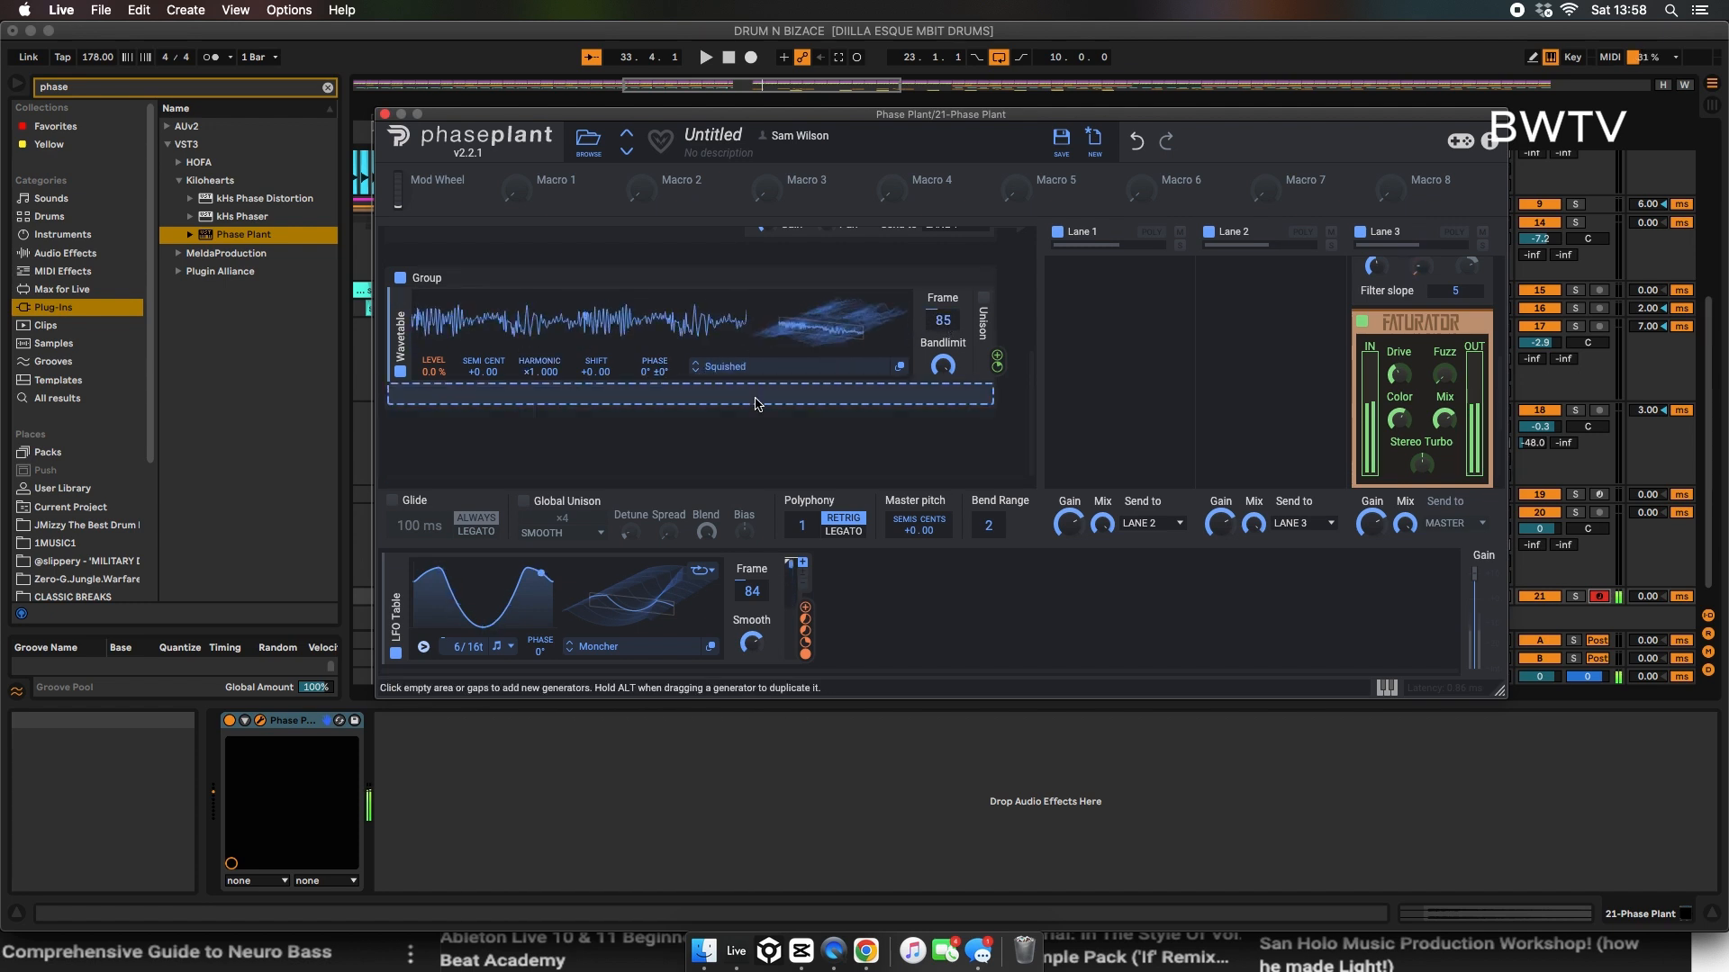
scroll(1267, 402, up, 5)
drag(1223, 404, 1222, 395)
drag(1073, 404, 1073, 392)
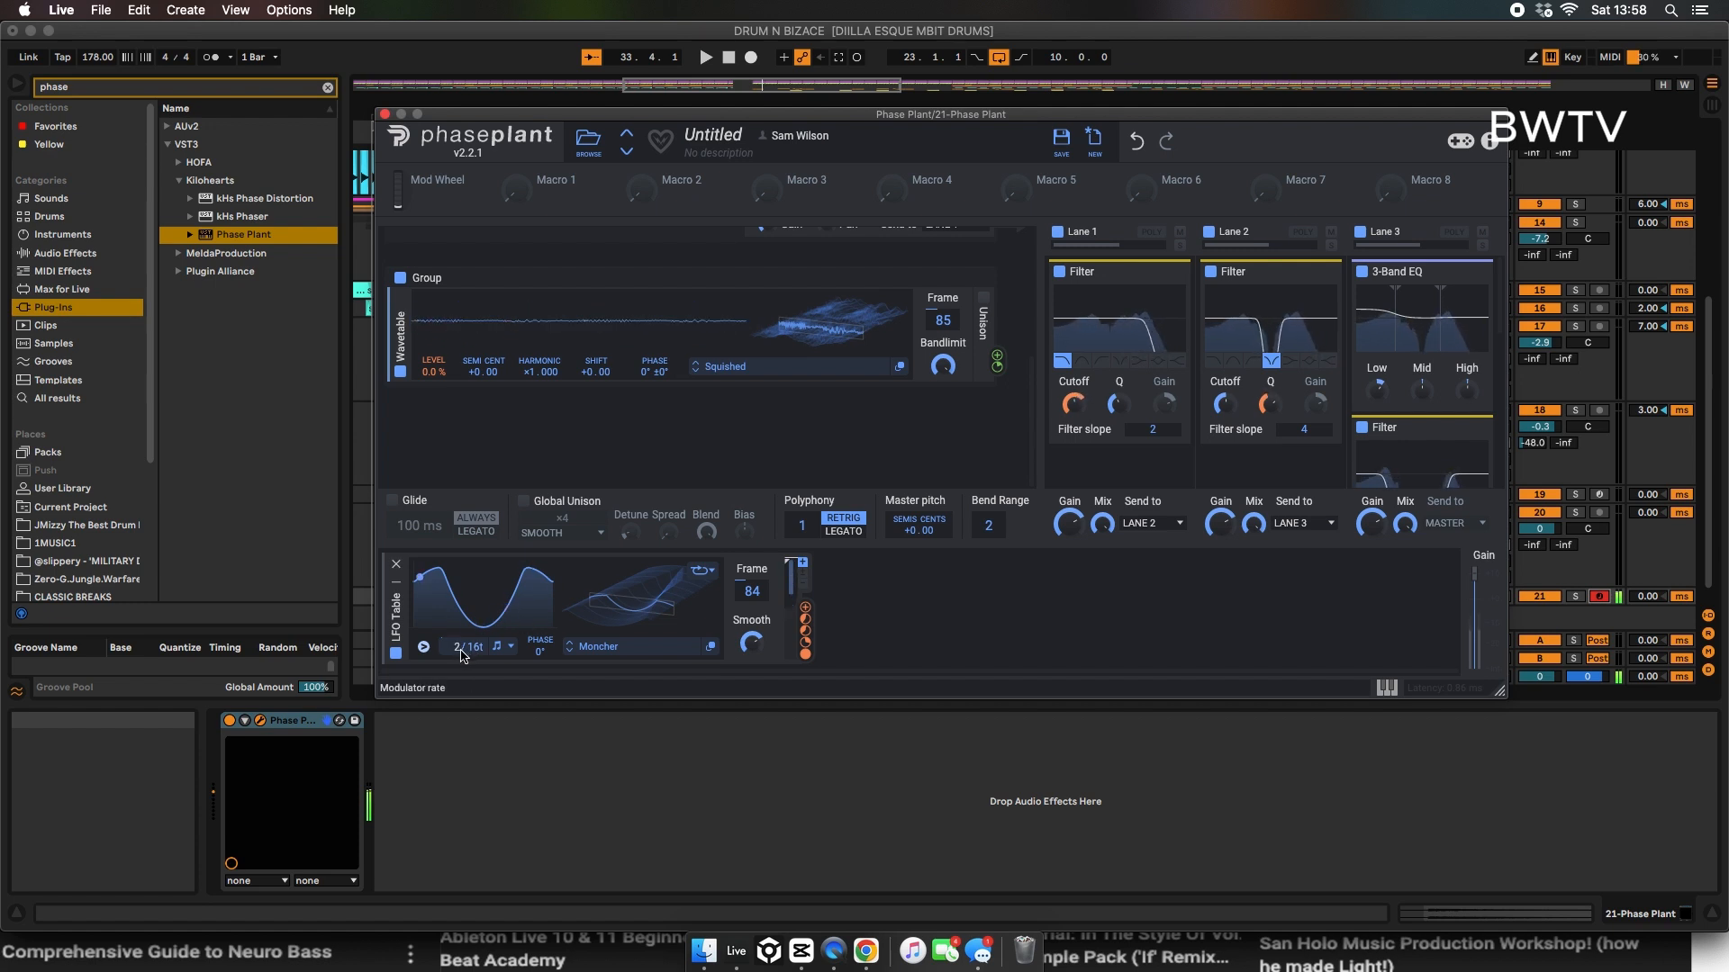
Step: Load the Morph wavetable at frame 210 into the LFO Table and start playing the arrangement
click(569, 651)
drag(752, 592, 752, 516)
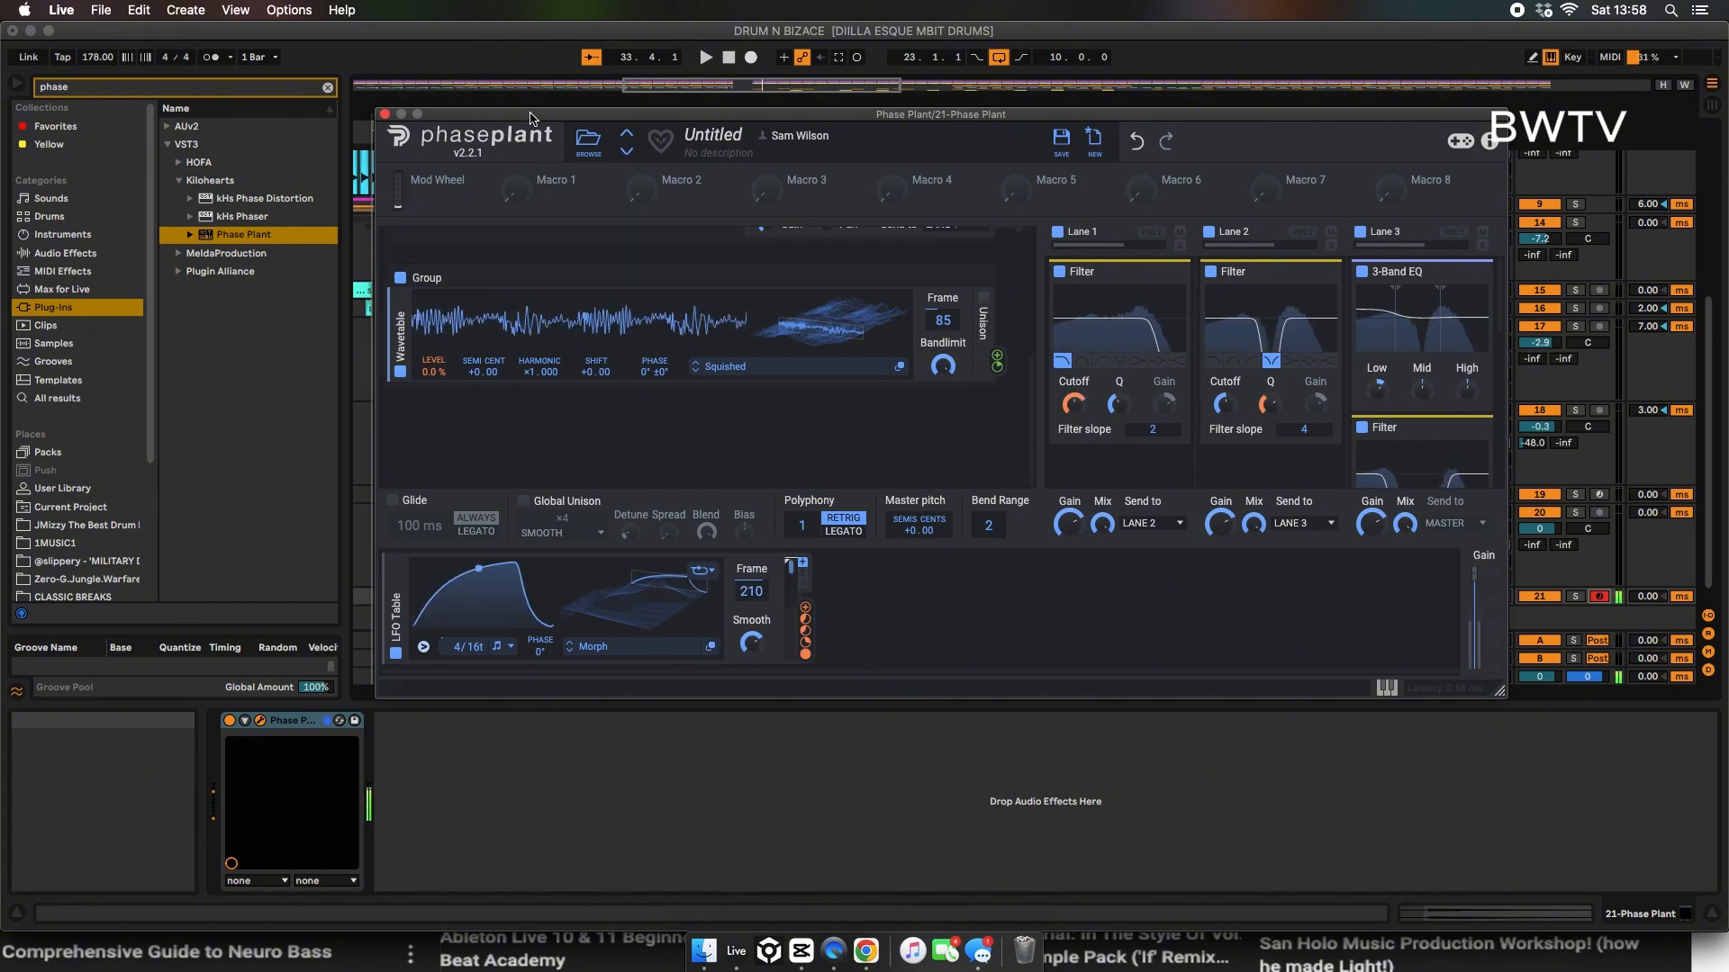
drag(531, 119, 1493, 207)
key(space)
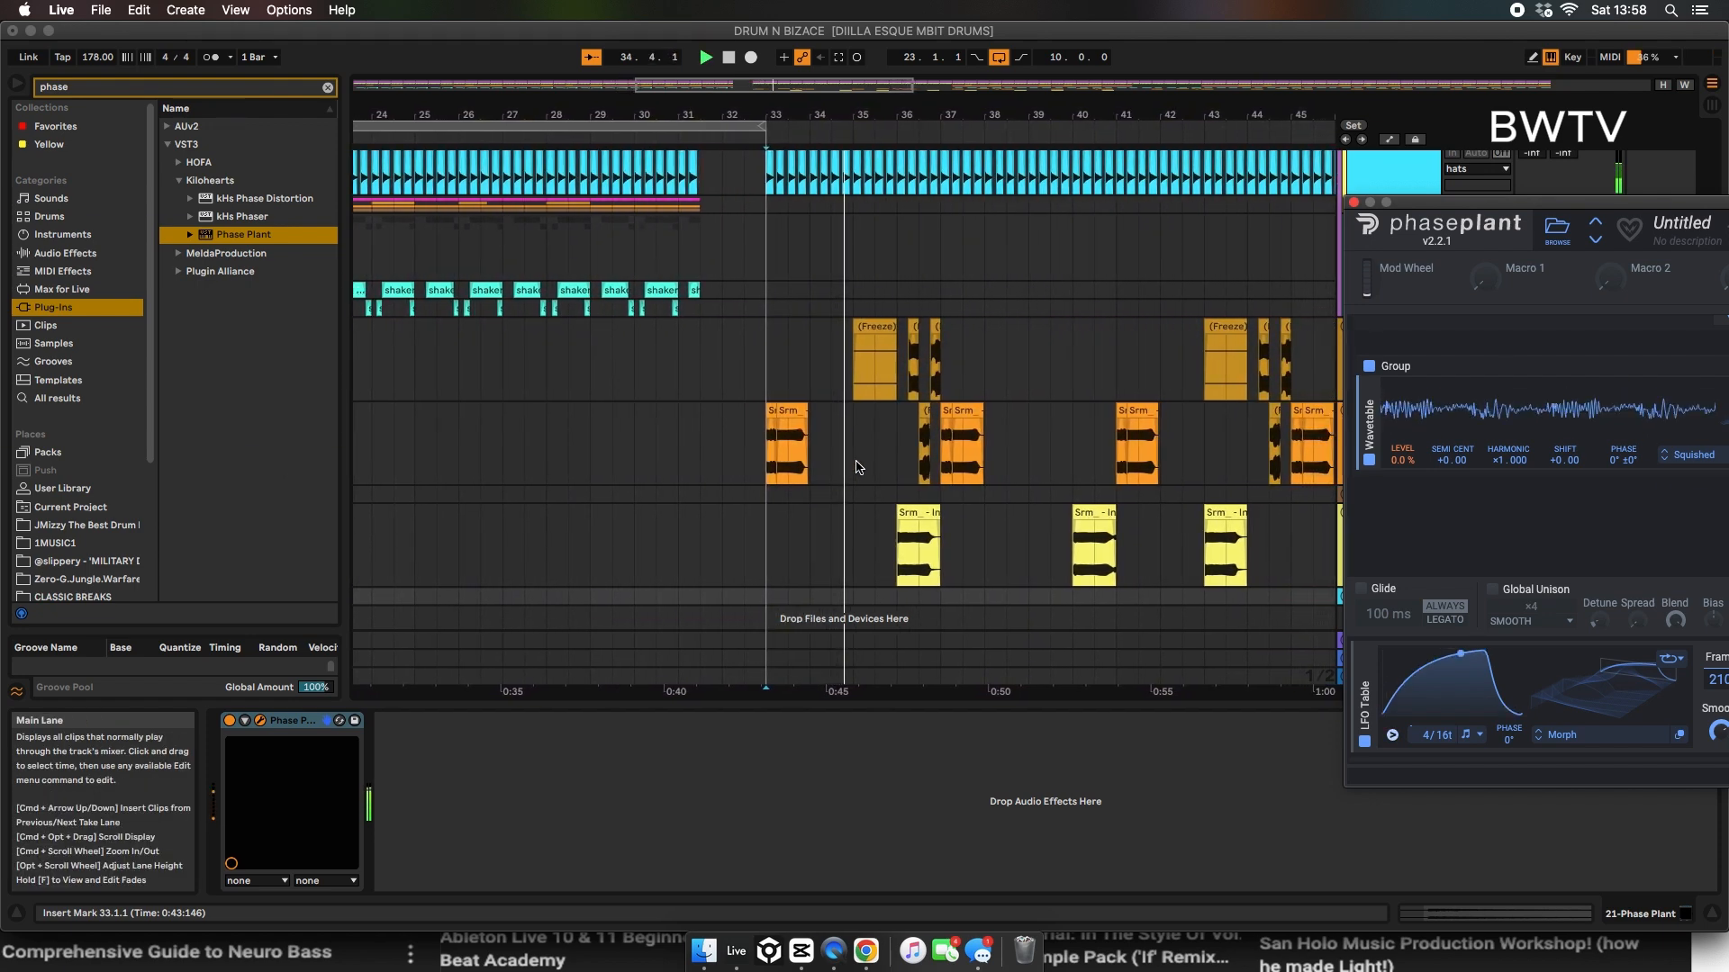
Step: Sweep the lane 3 notch filter's cutoff against the playing arrangement and close the plug-in window
drag(1531, 202, 900, 149)
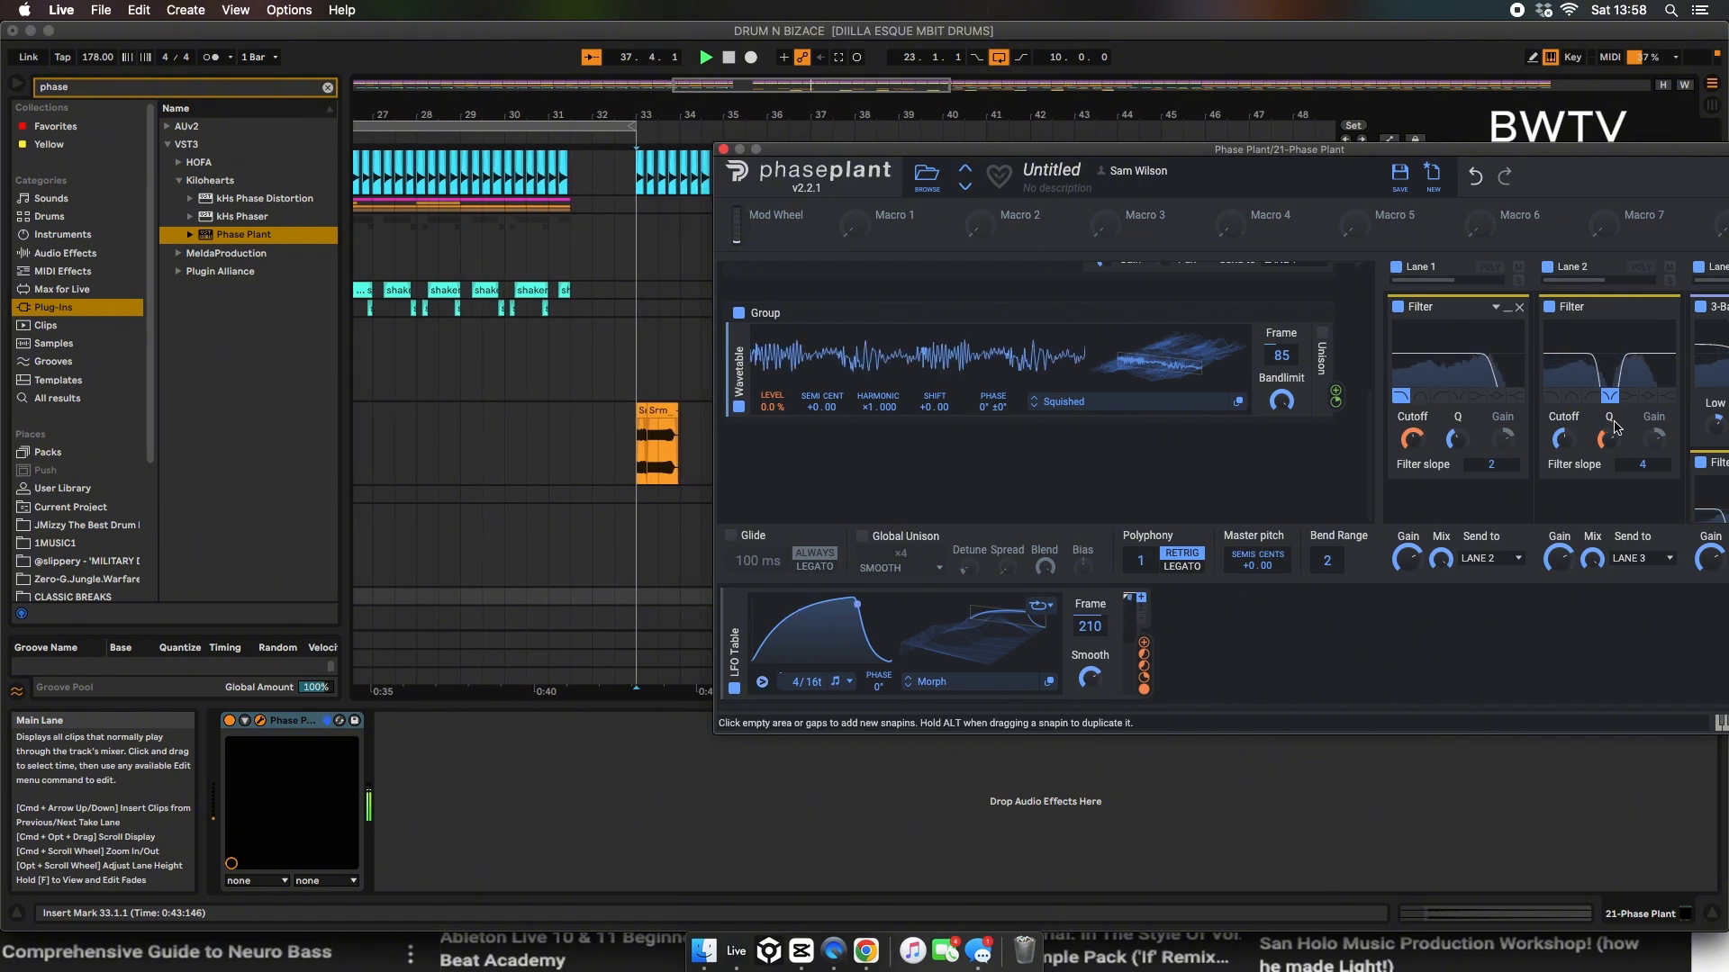
drag(1635, 151, 1015, 60)
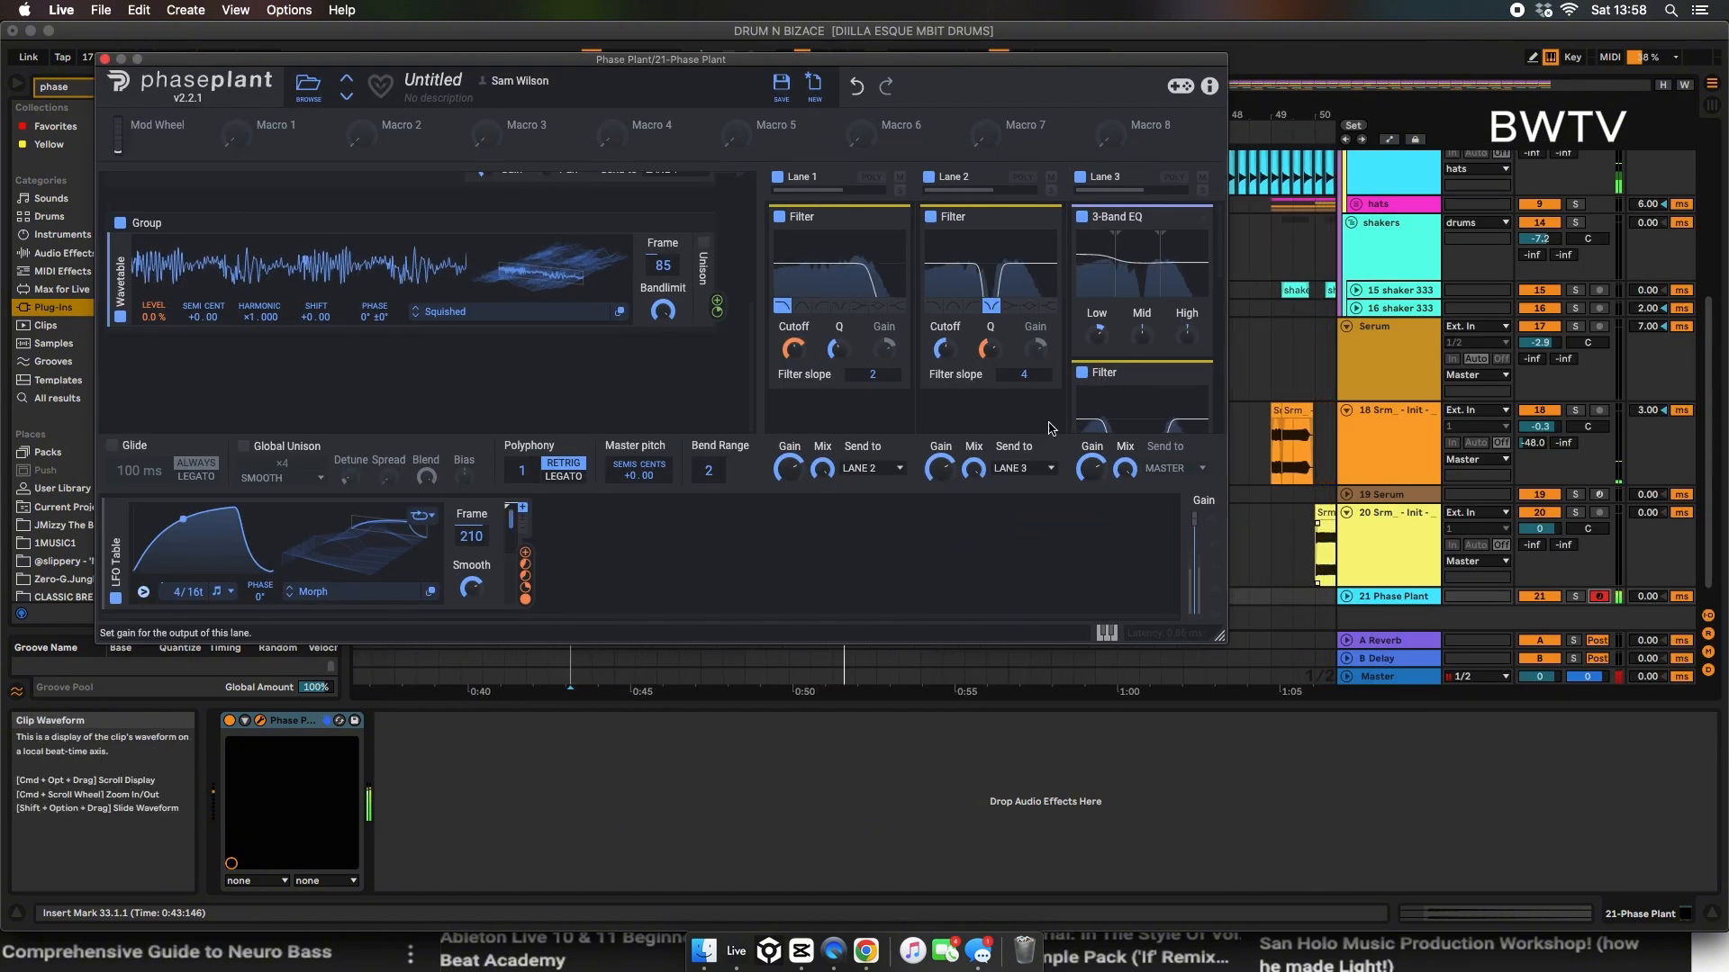
scroll(1113, 326, down, 3)
drag(1096, 307, 1100, 309)
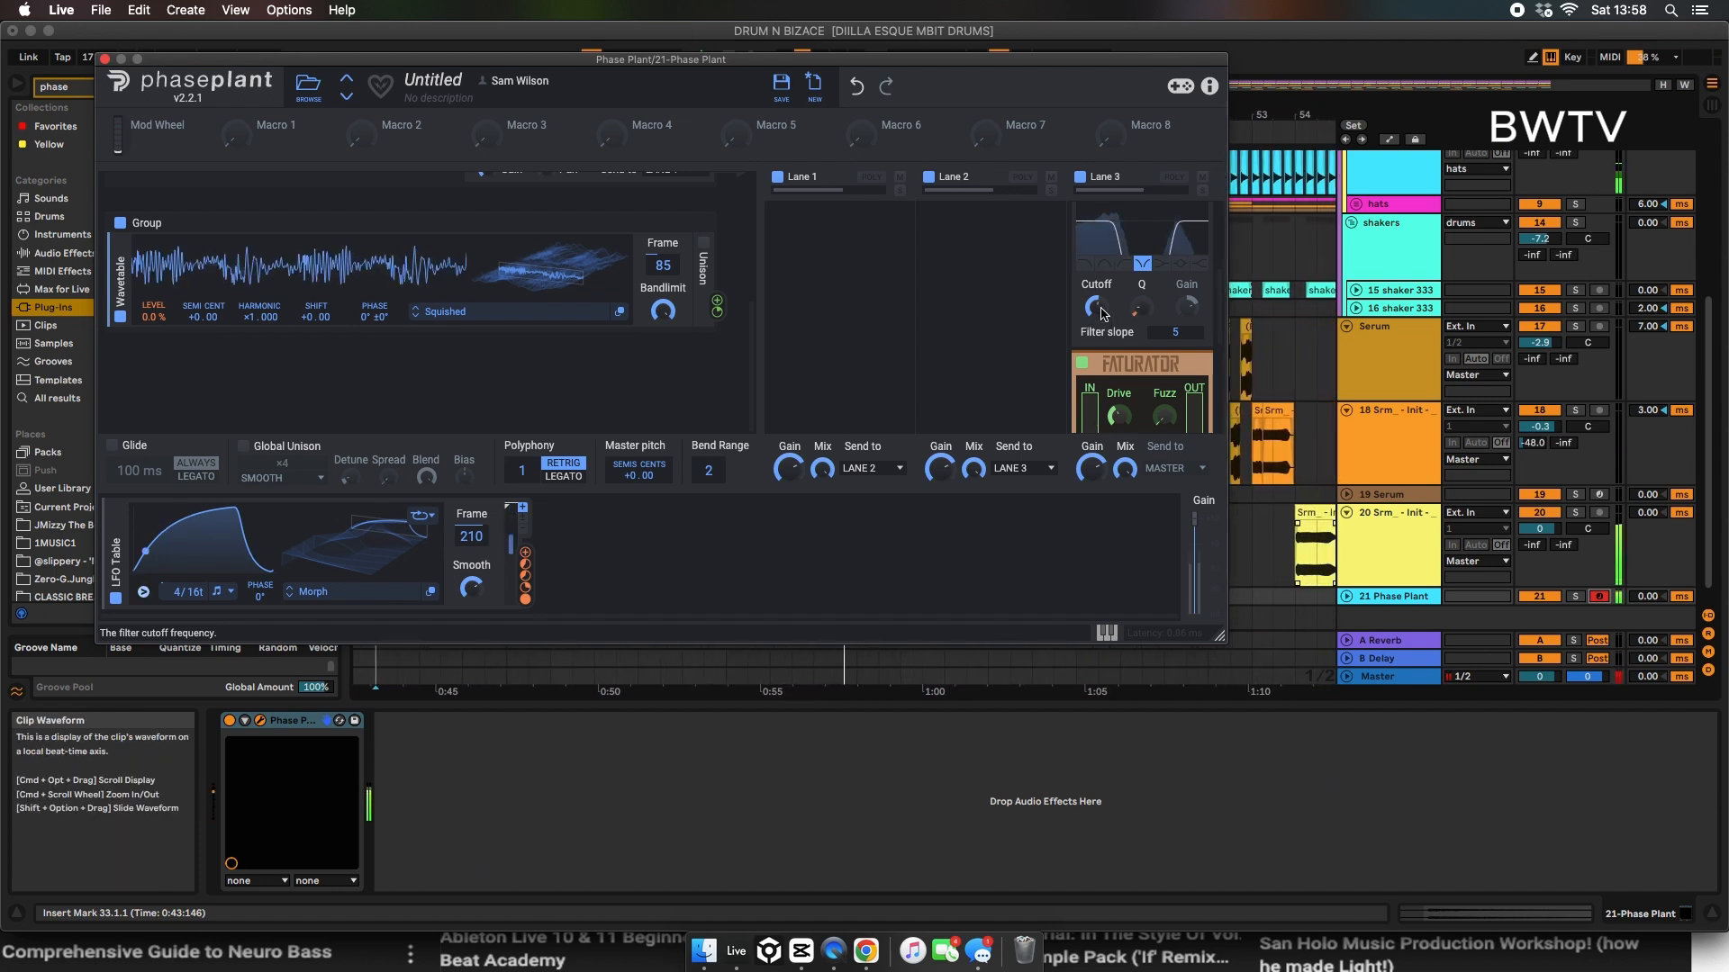
drag(1095, 308, 1096, 285)
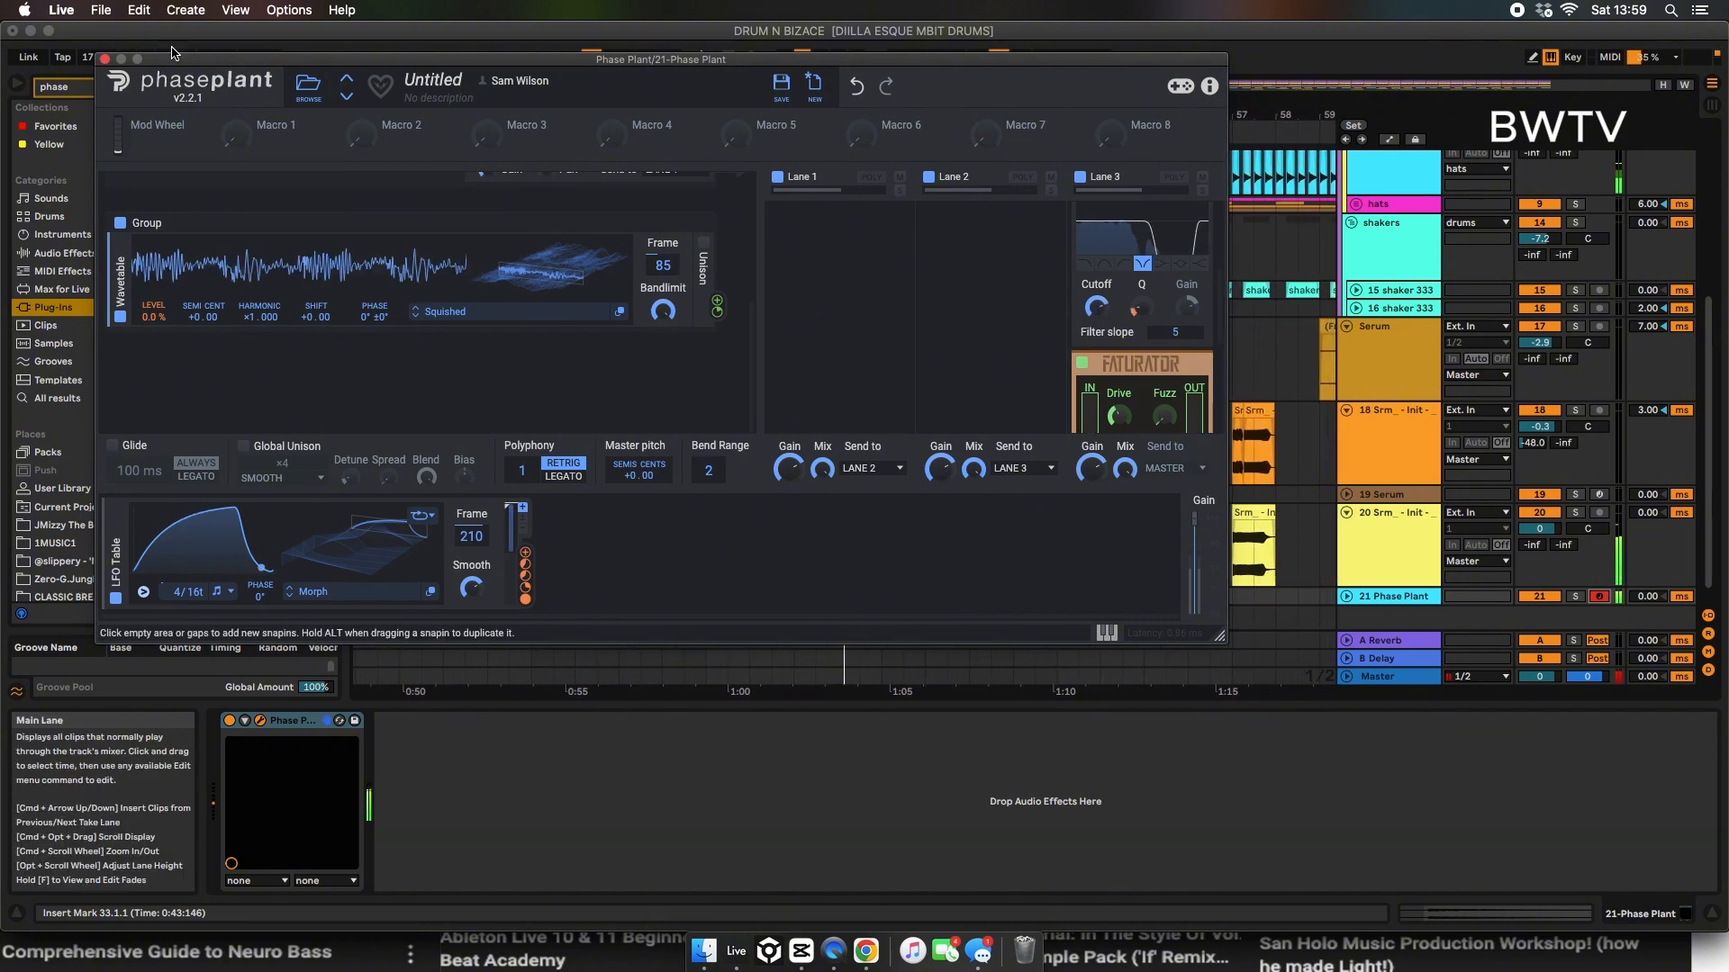
click(105, 59)
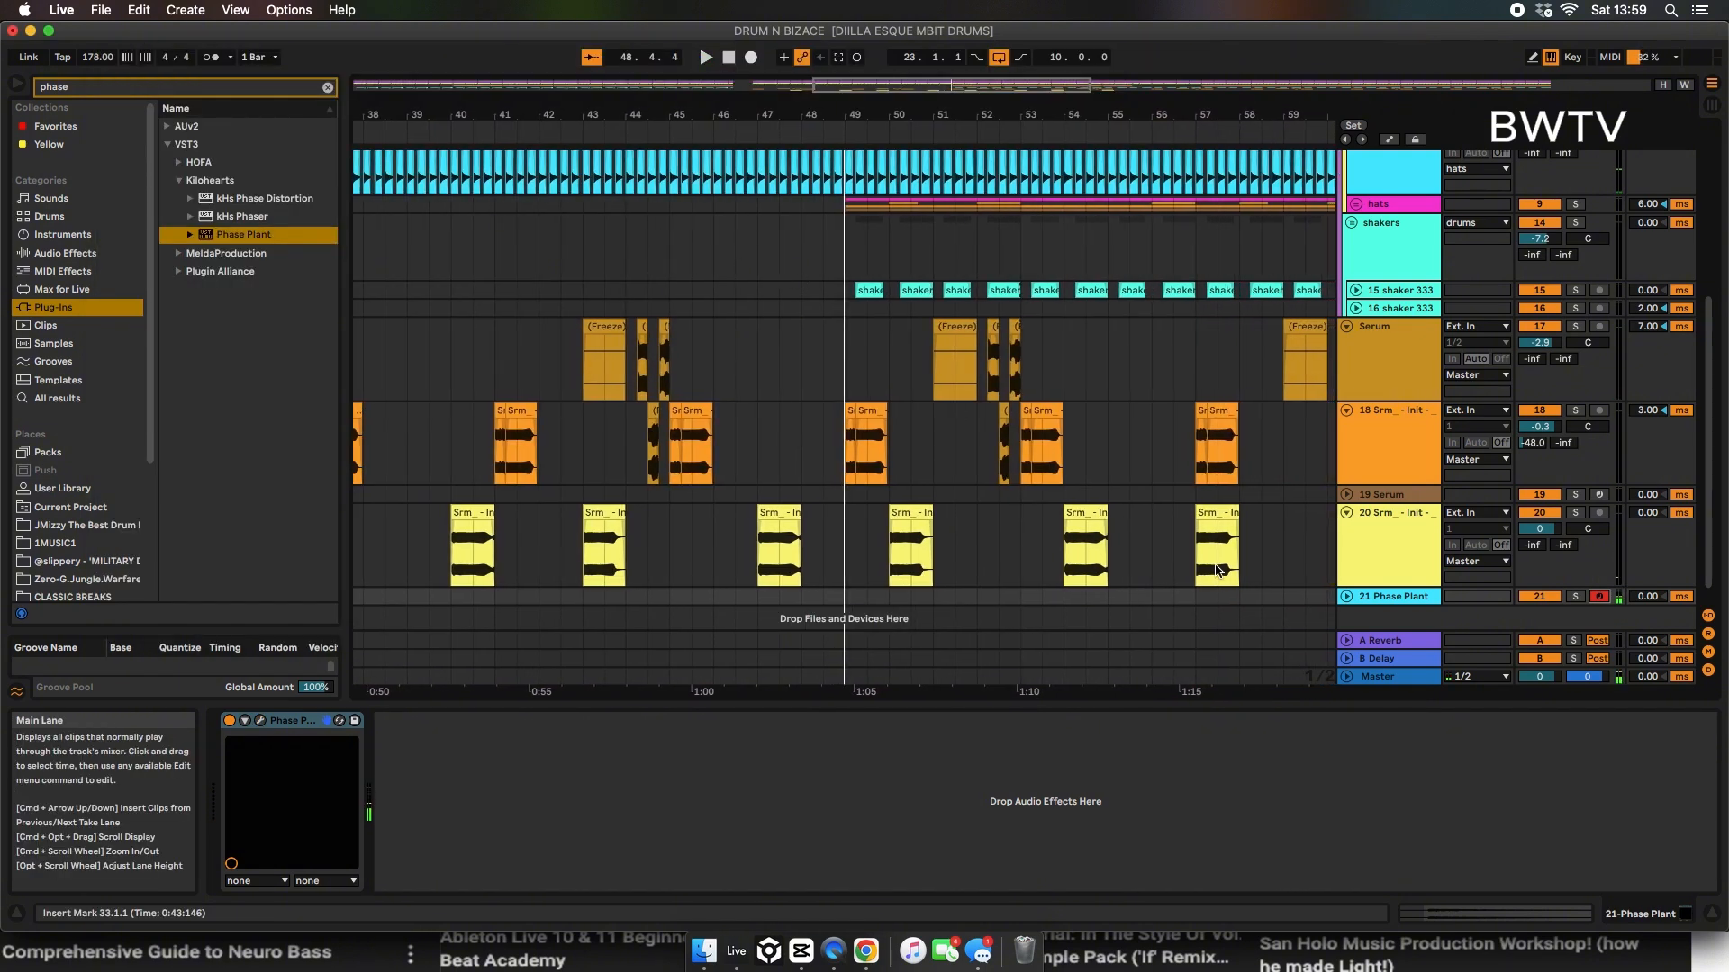
Step: Reopen Phase Plant, enable Legato glide at 444 ms and adjust the LFO Table's smoothing
click(260, 721)
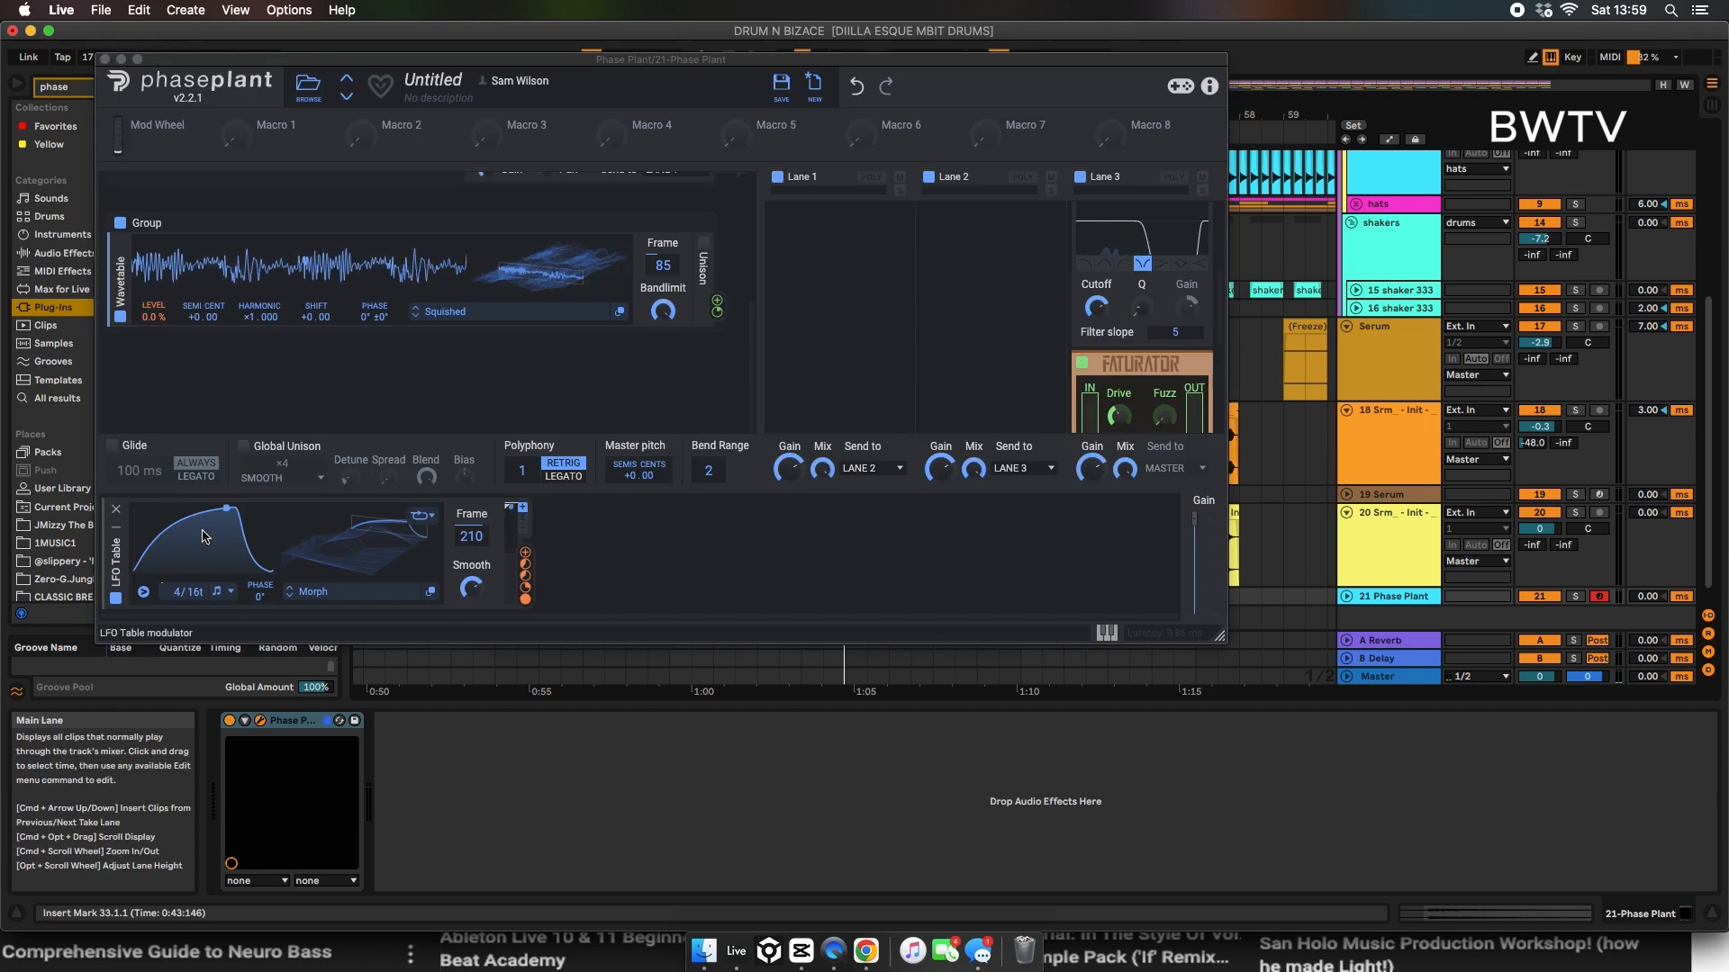
click(113, 445)
click(195, 477)
drag(140, 471, 141, 428)
drag(467, 590, 468, 553)
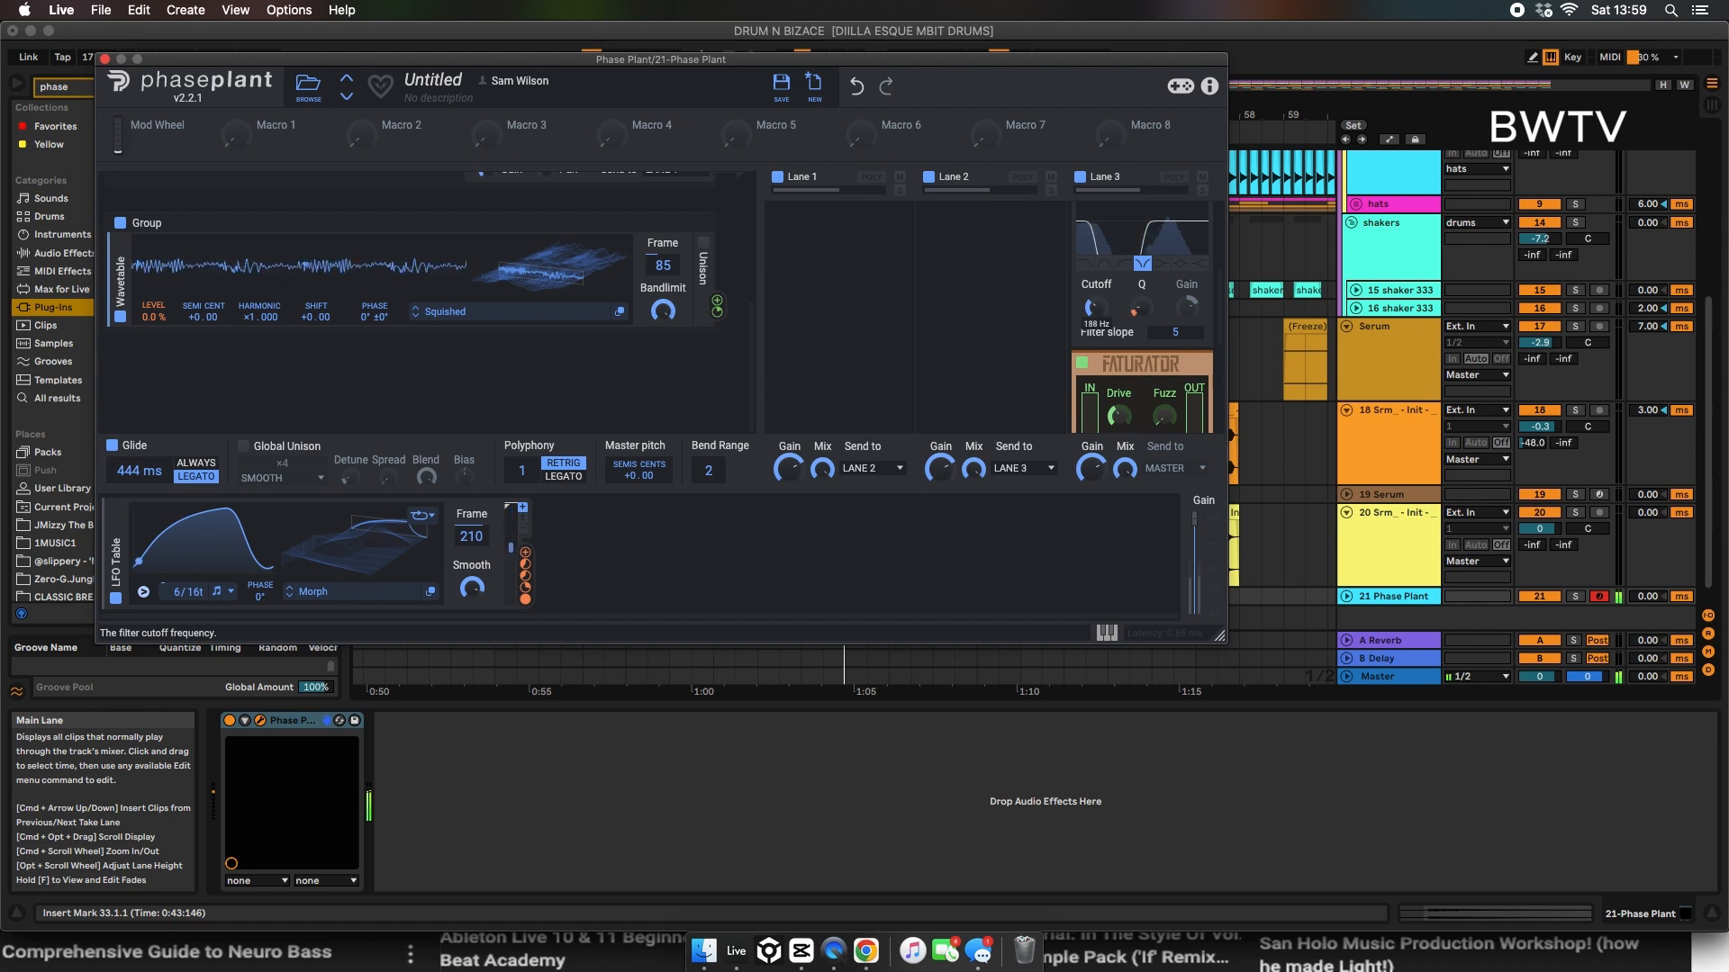
Step: Set the lane 3 notch filter's Q to about 1.412 and its slope to 2
click(1133, 309)
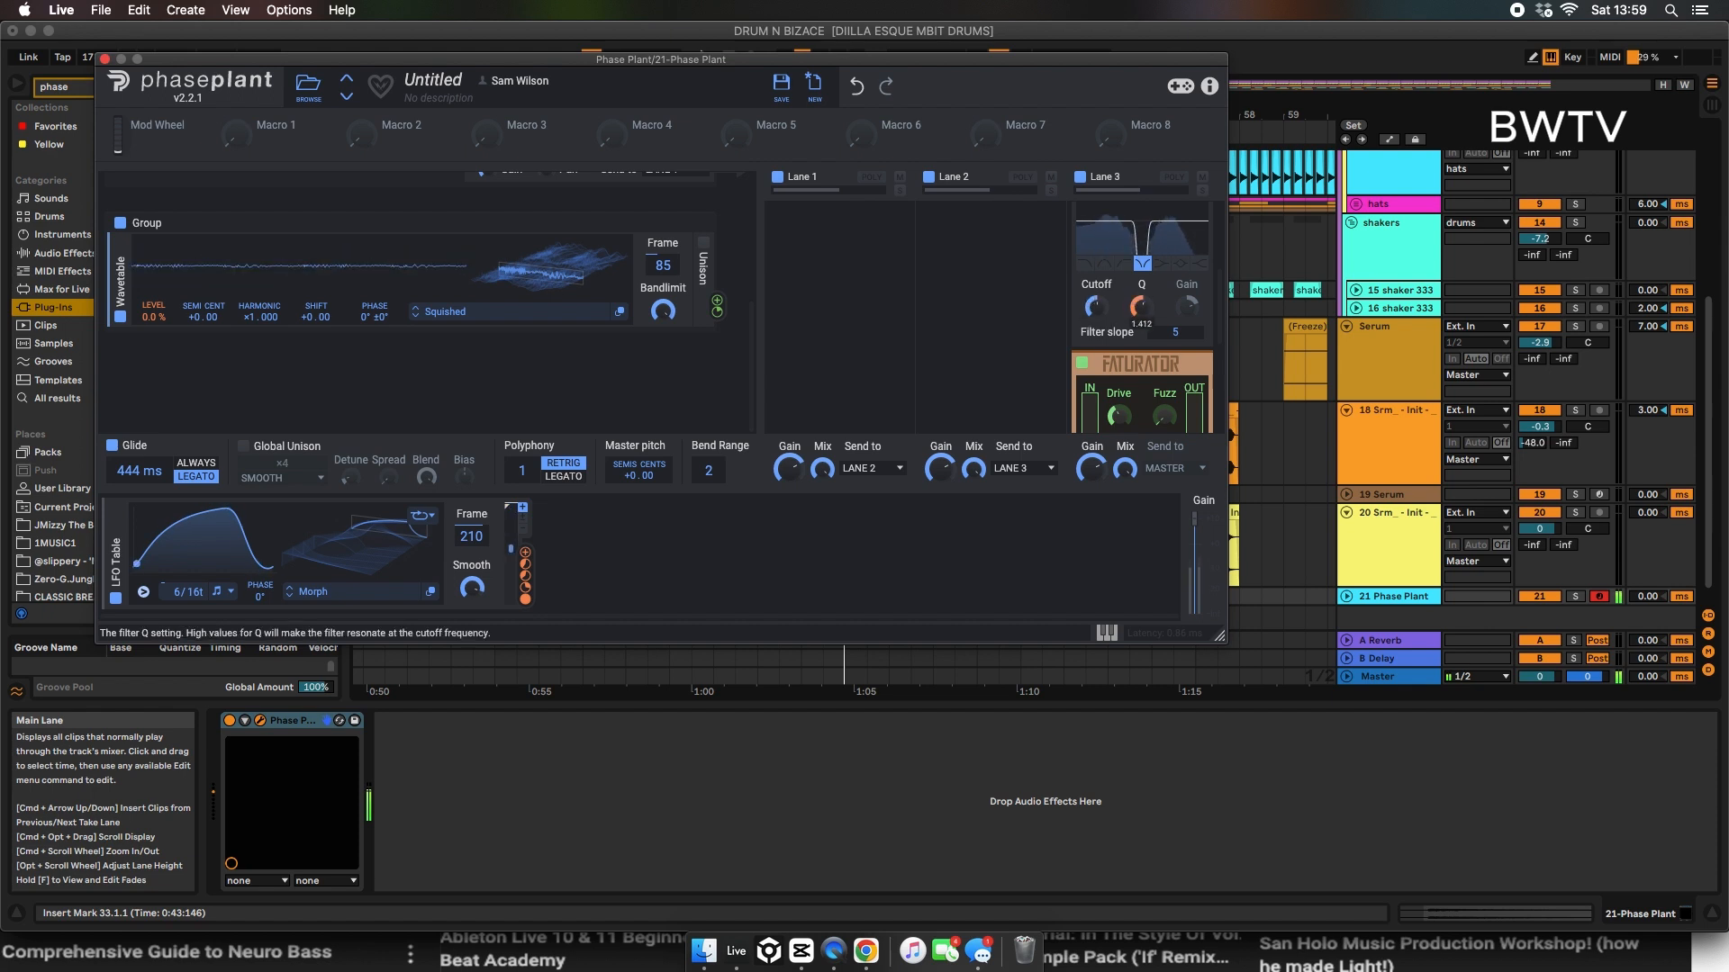
drag(1172, 343, 1172, 355)
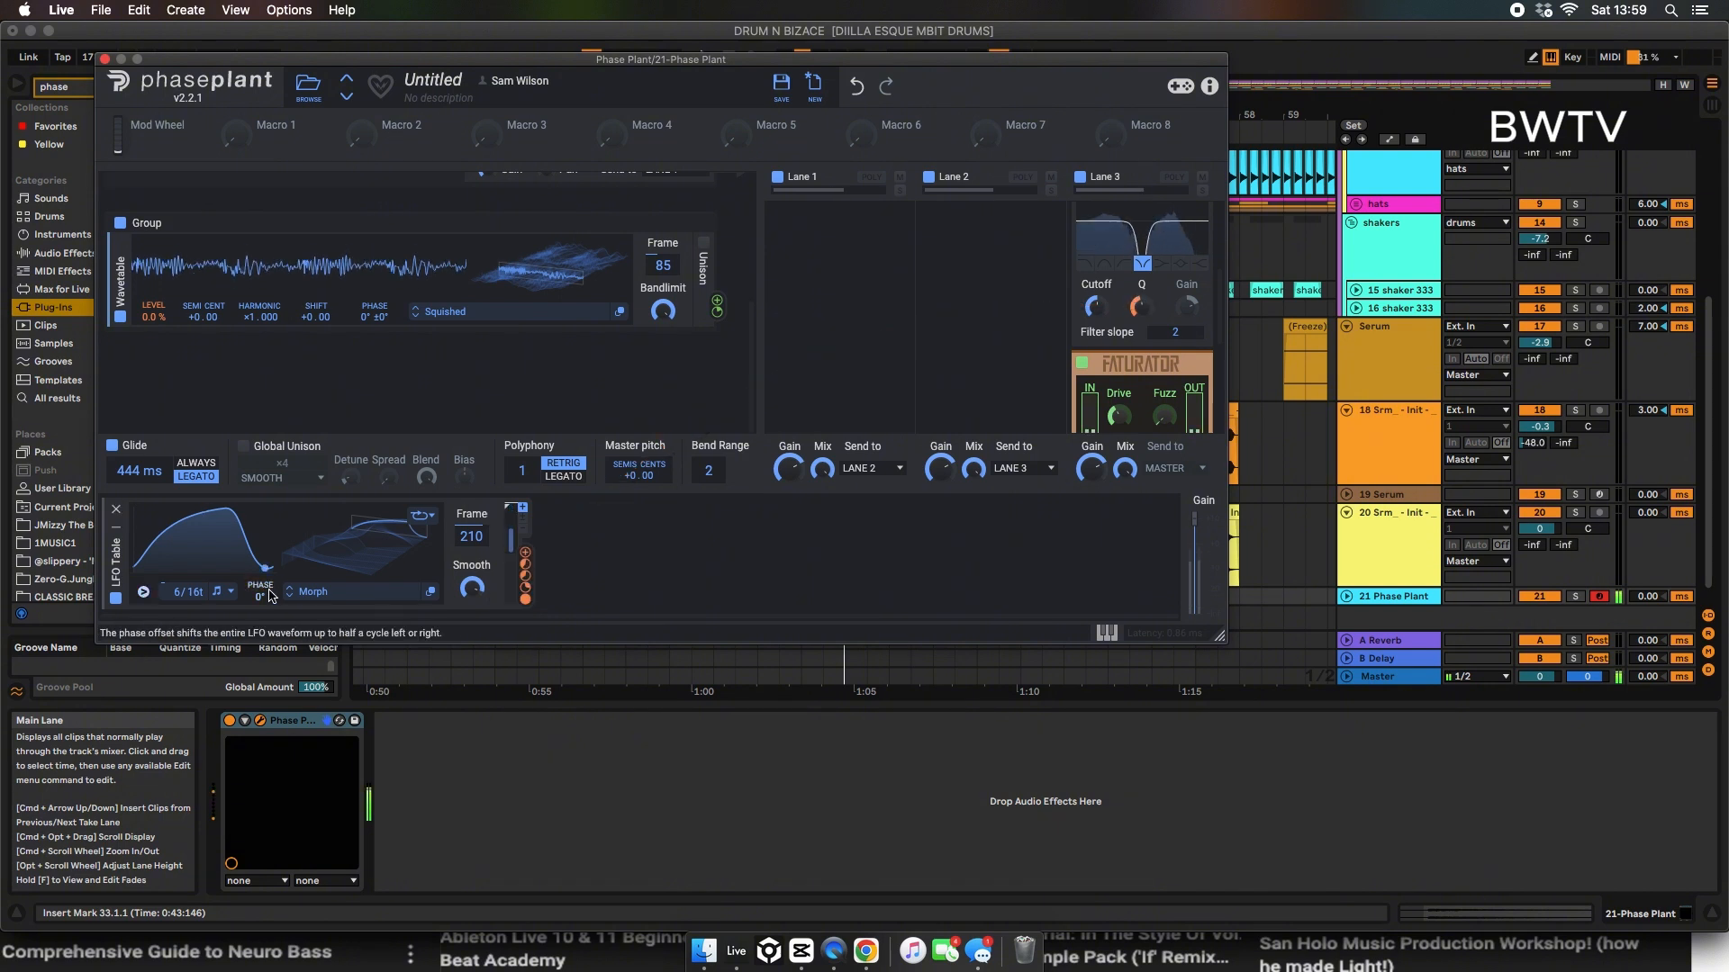
Step: Turn off the LFO Table's looping, set its rate to 9/16t and close the plug-in window
click(425, 517)
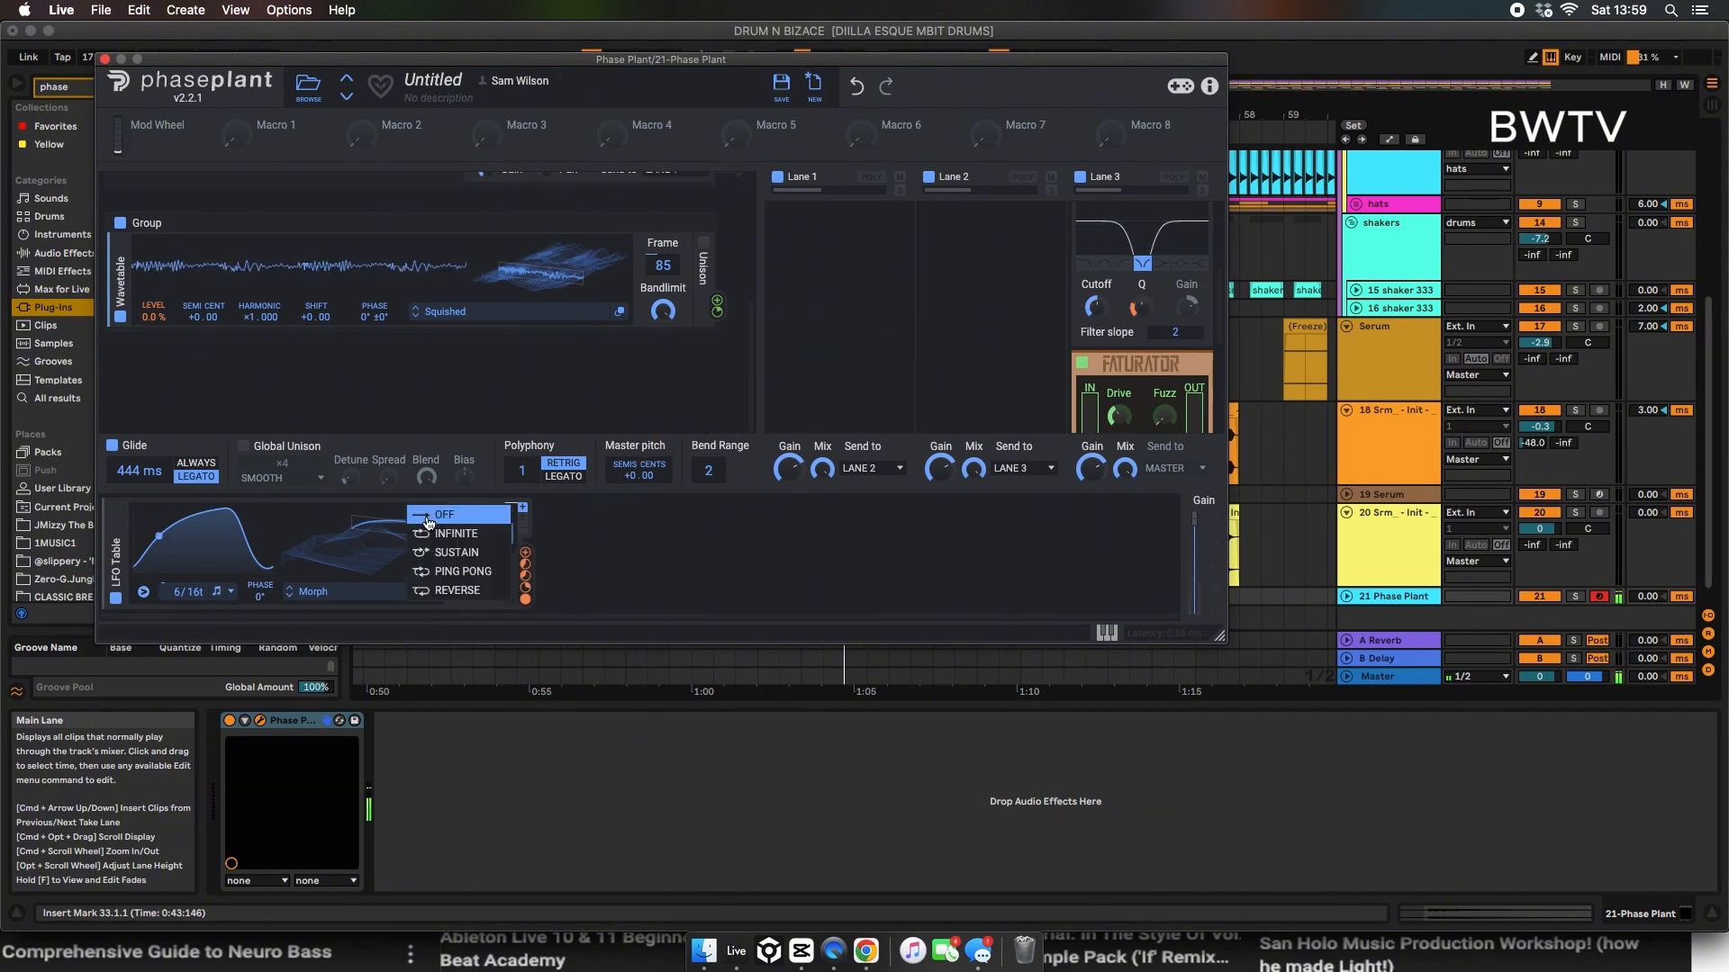
click(439, 515)
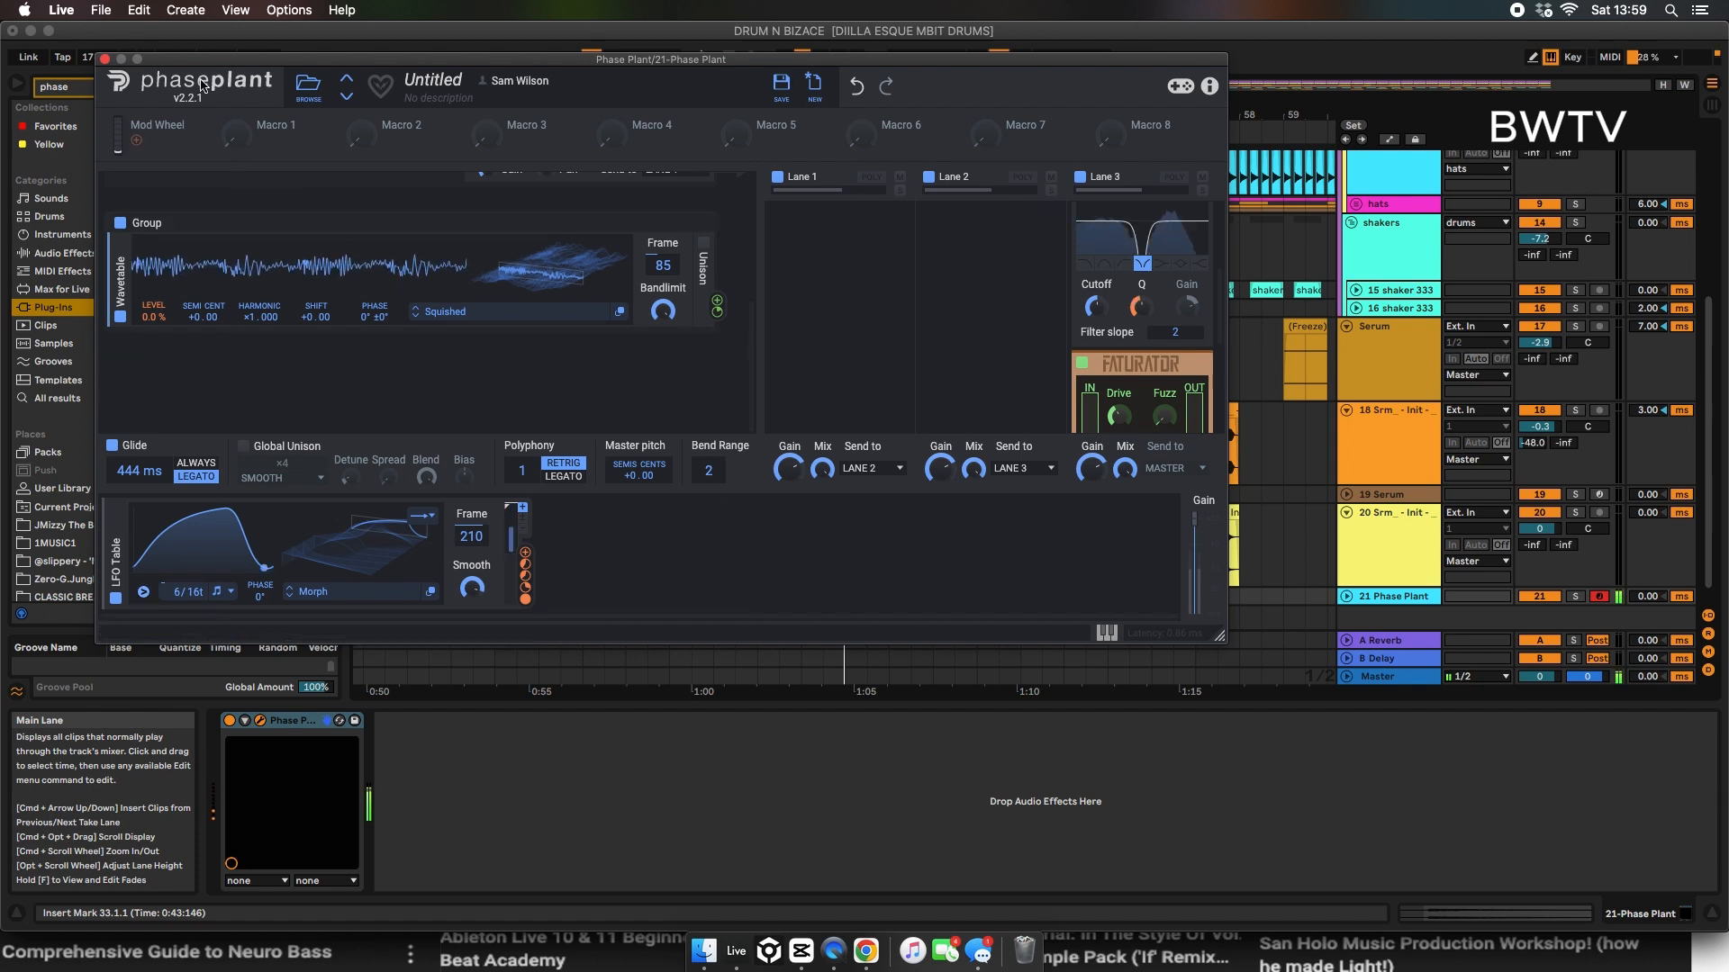
mouse_move(179, 591)
mouse_down()
mouse_move(178, 613)
mouse_move(179, 577)
mouse_up()
drag(196, 57, 1076, 72)
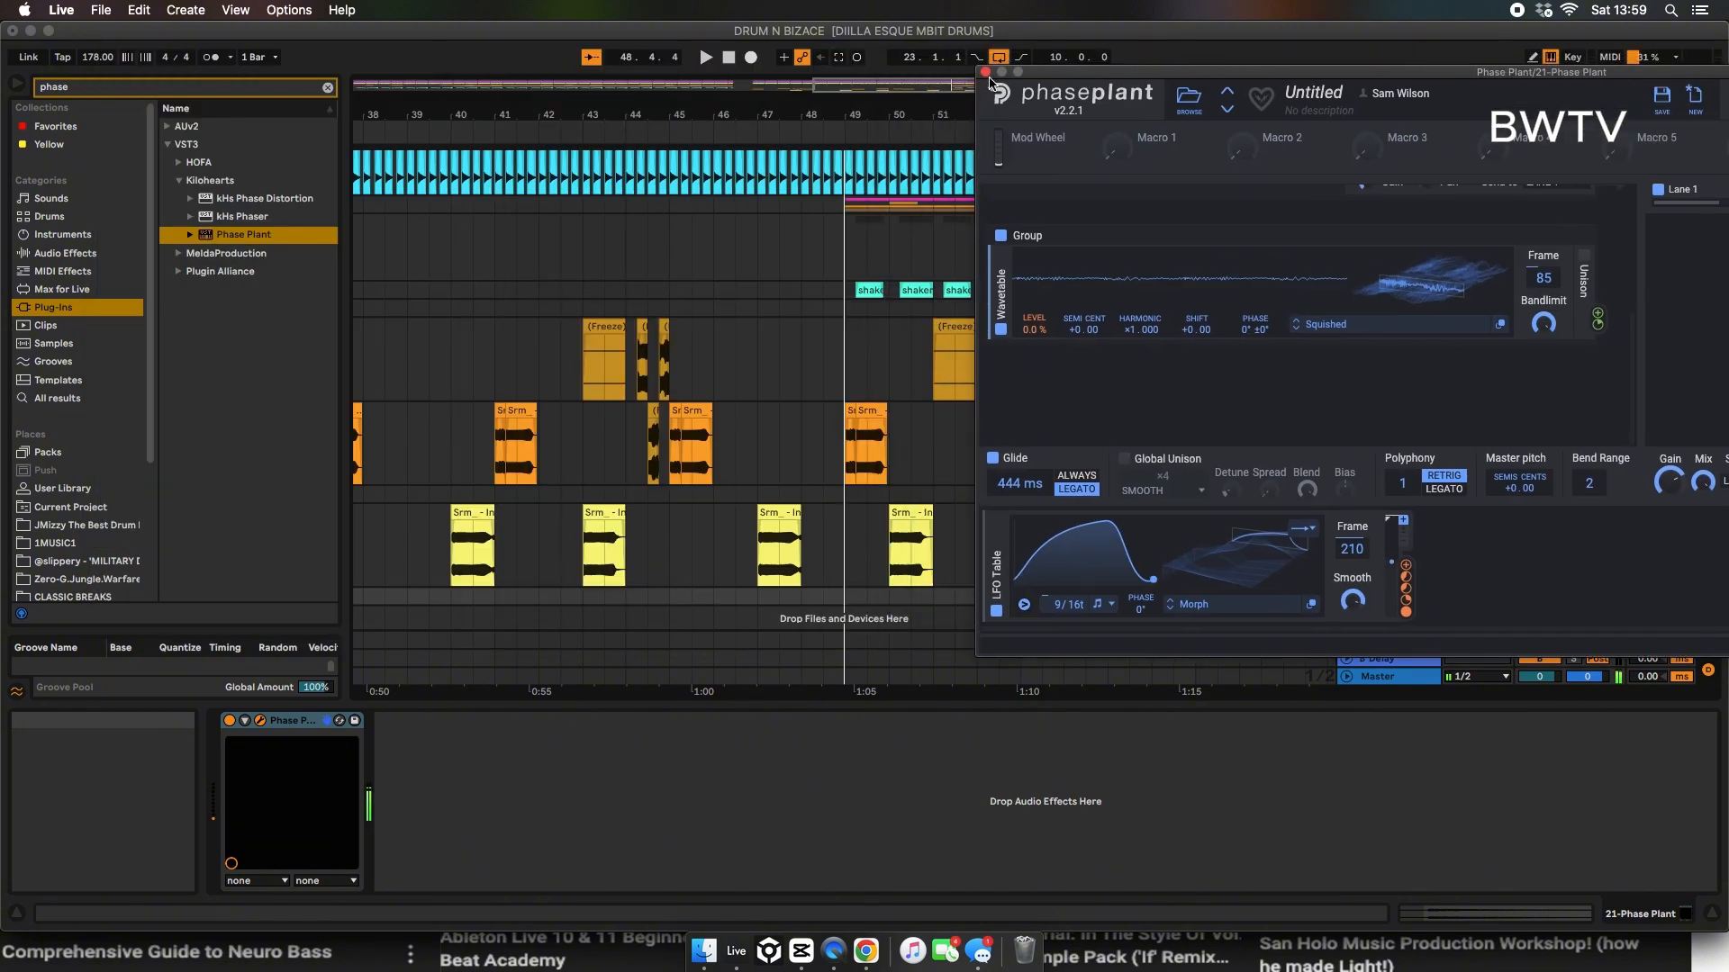
click(985, 72)
Step: Create a two-beat MIDI clip at bar 51 on the Phase Plant track with one long D#0 note and play it
scroll(900, 475, down, 1)
scroll(898, 474, down, 1)
double_click(945, 581)
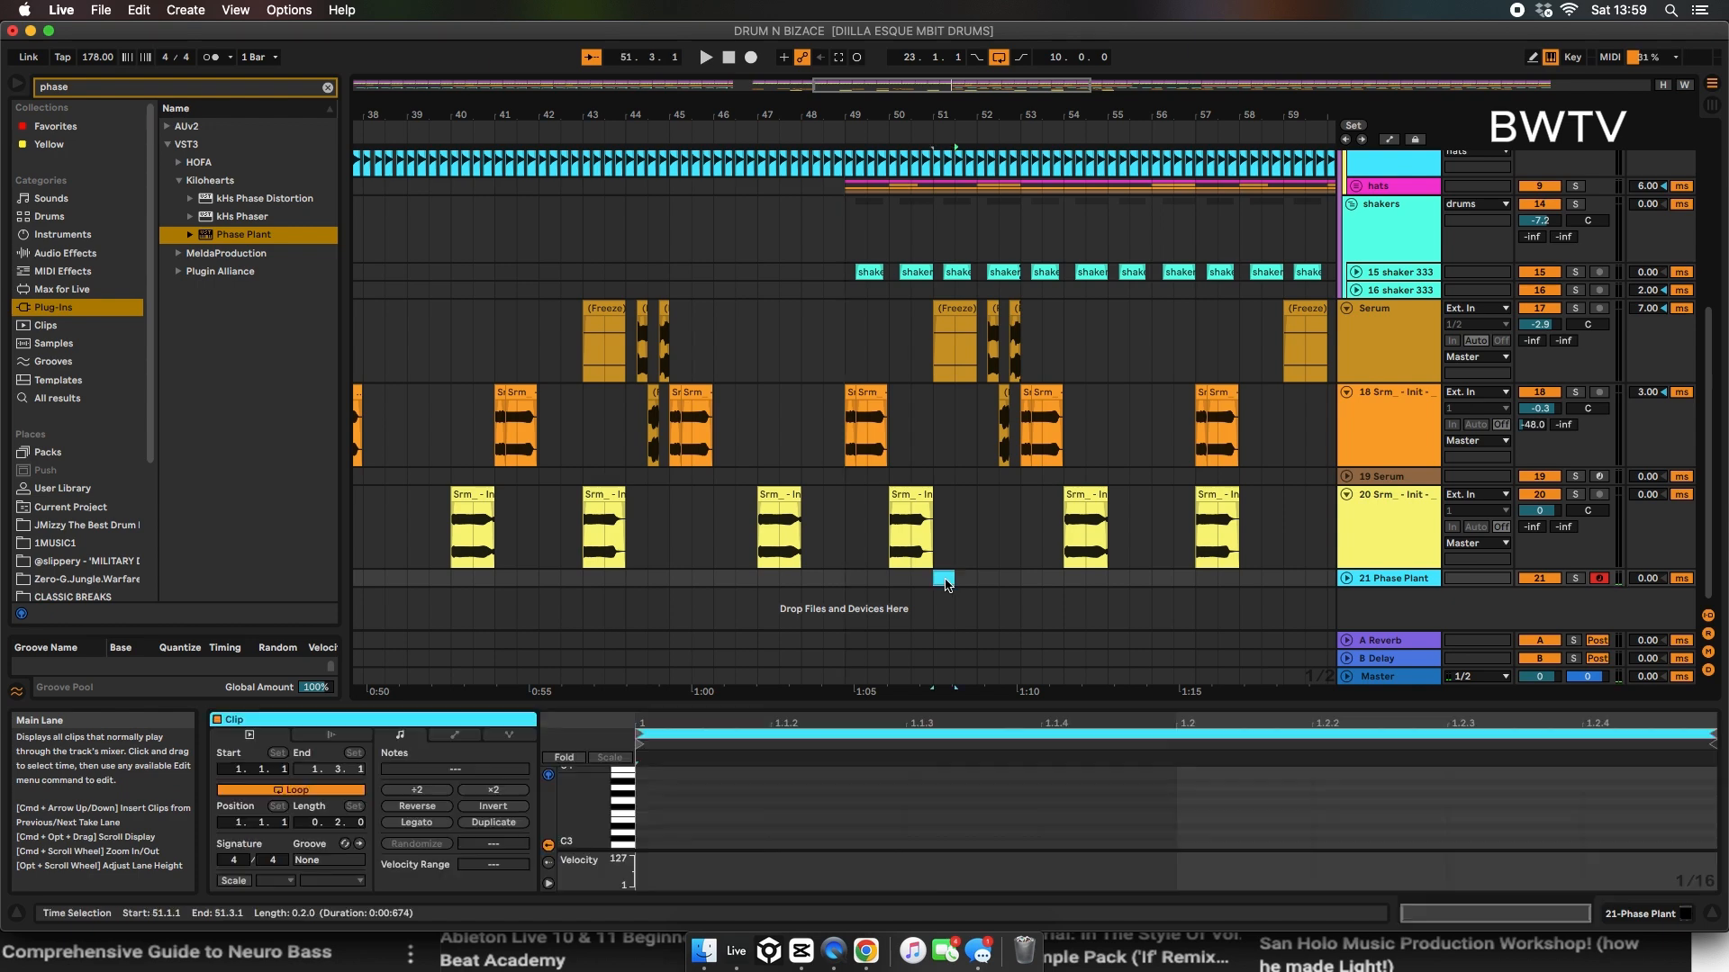
double_click(654, 832)
drag(771, 826, 1446, 824)
key(shift+Down)
key(shift+Down)
key(shift+Down)
key(space)
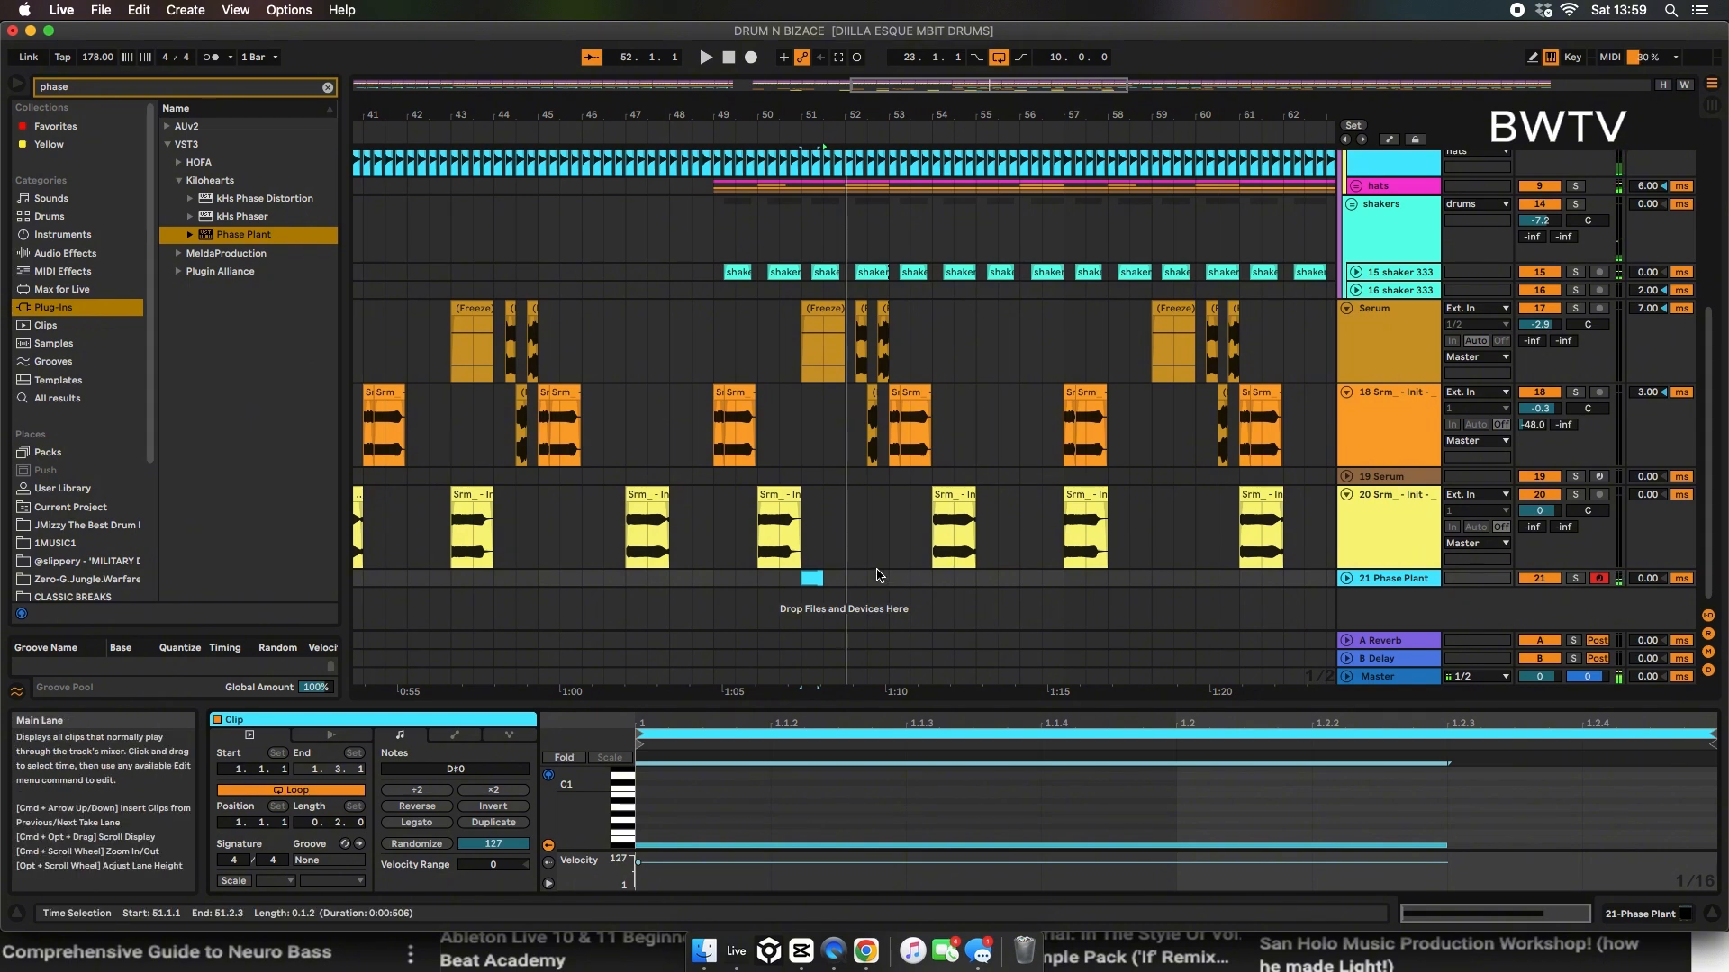
Step: Shorten the Phase Plant clip to about three sixteenths, lower its track volume to -6.3 dB and play from bar 50
drag(818, 578, 806, 579)
key(space)
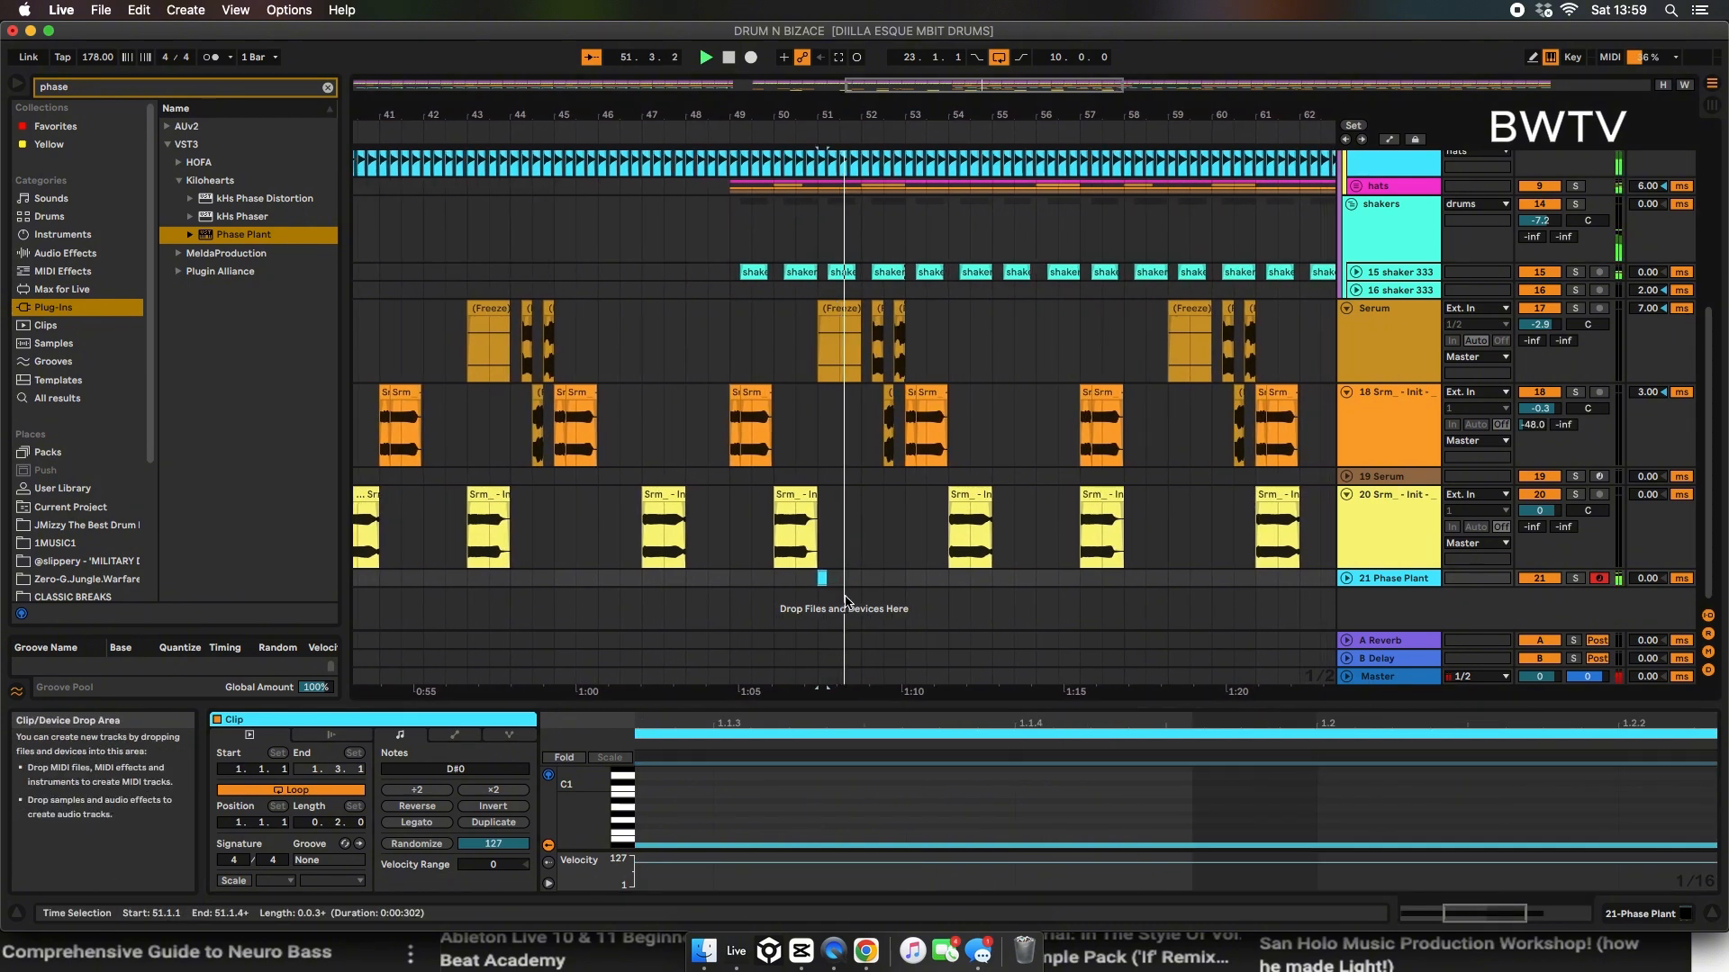
click(1345, 578)
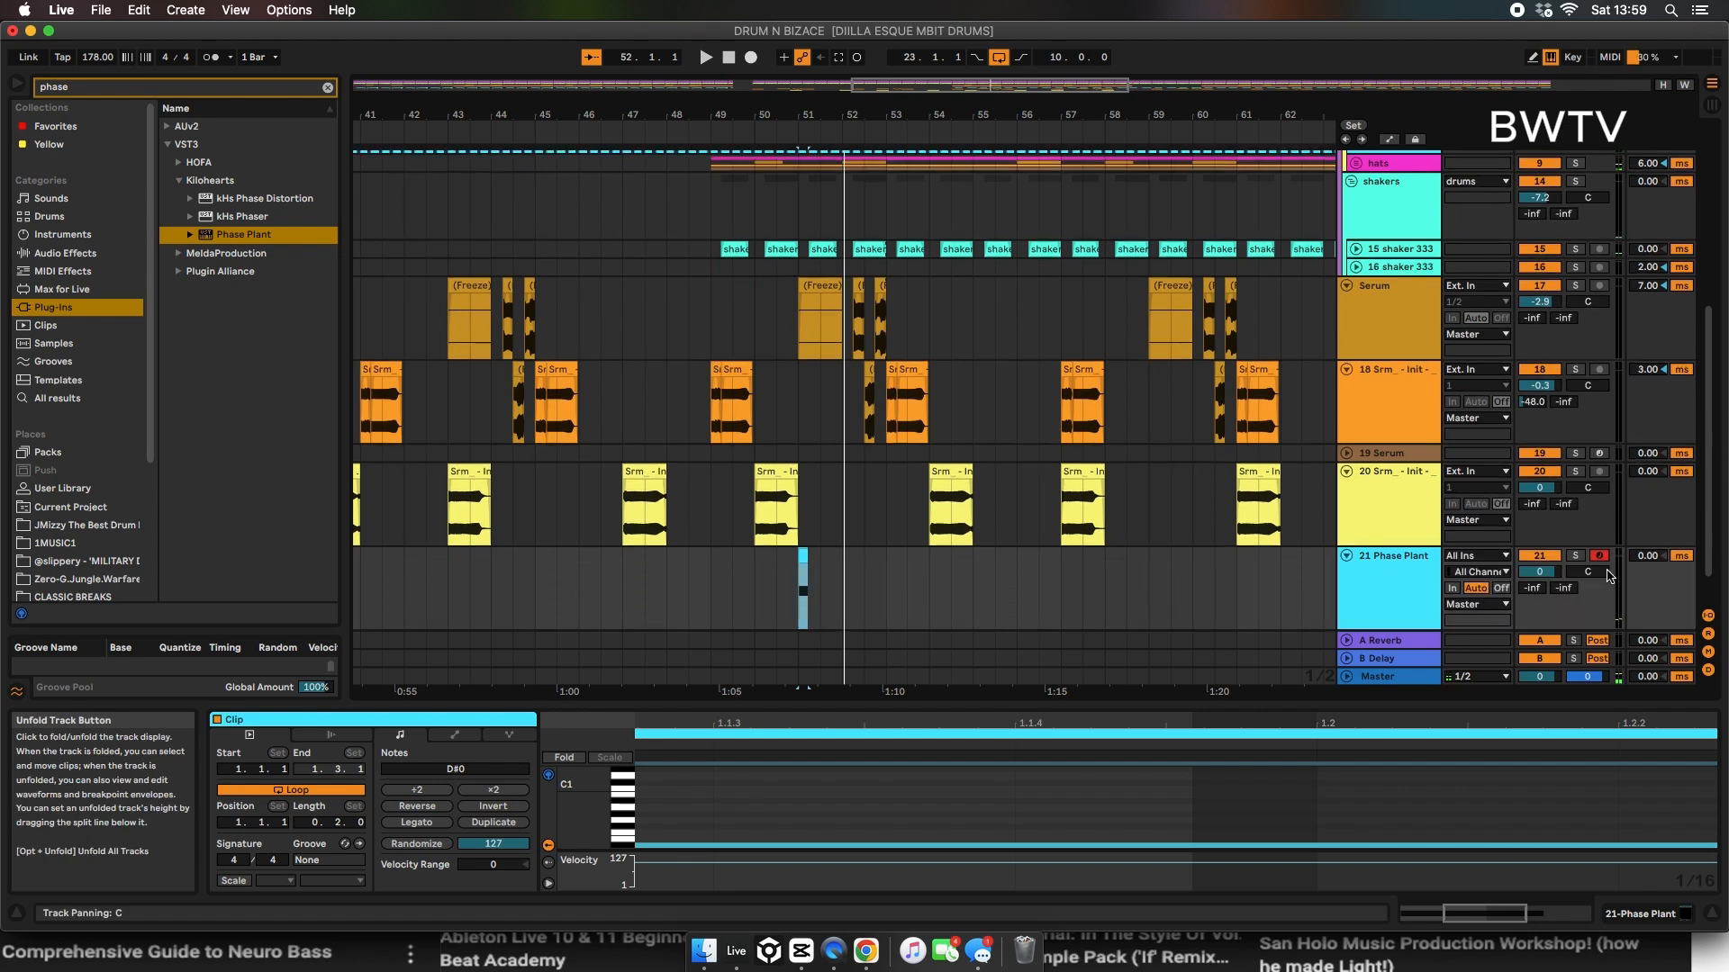
key(space)
drag(1538, 573, 1538, 583)
key(space)
key(space)
click(748, 593)
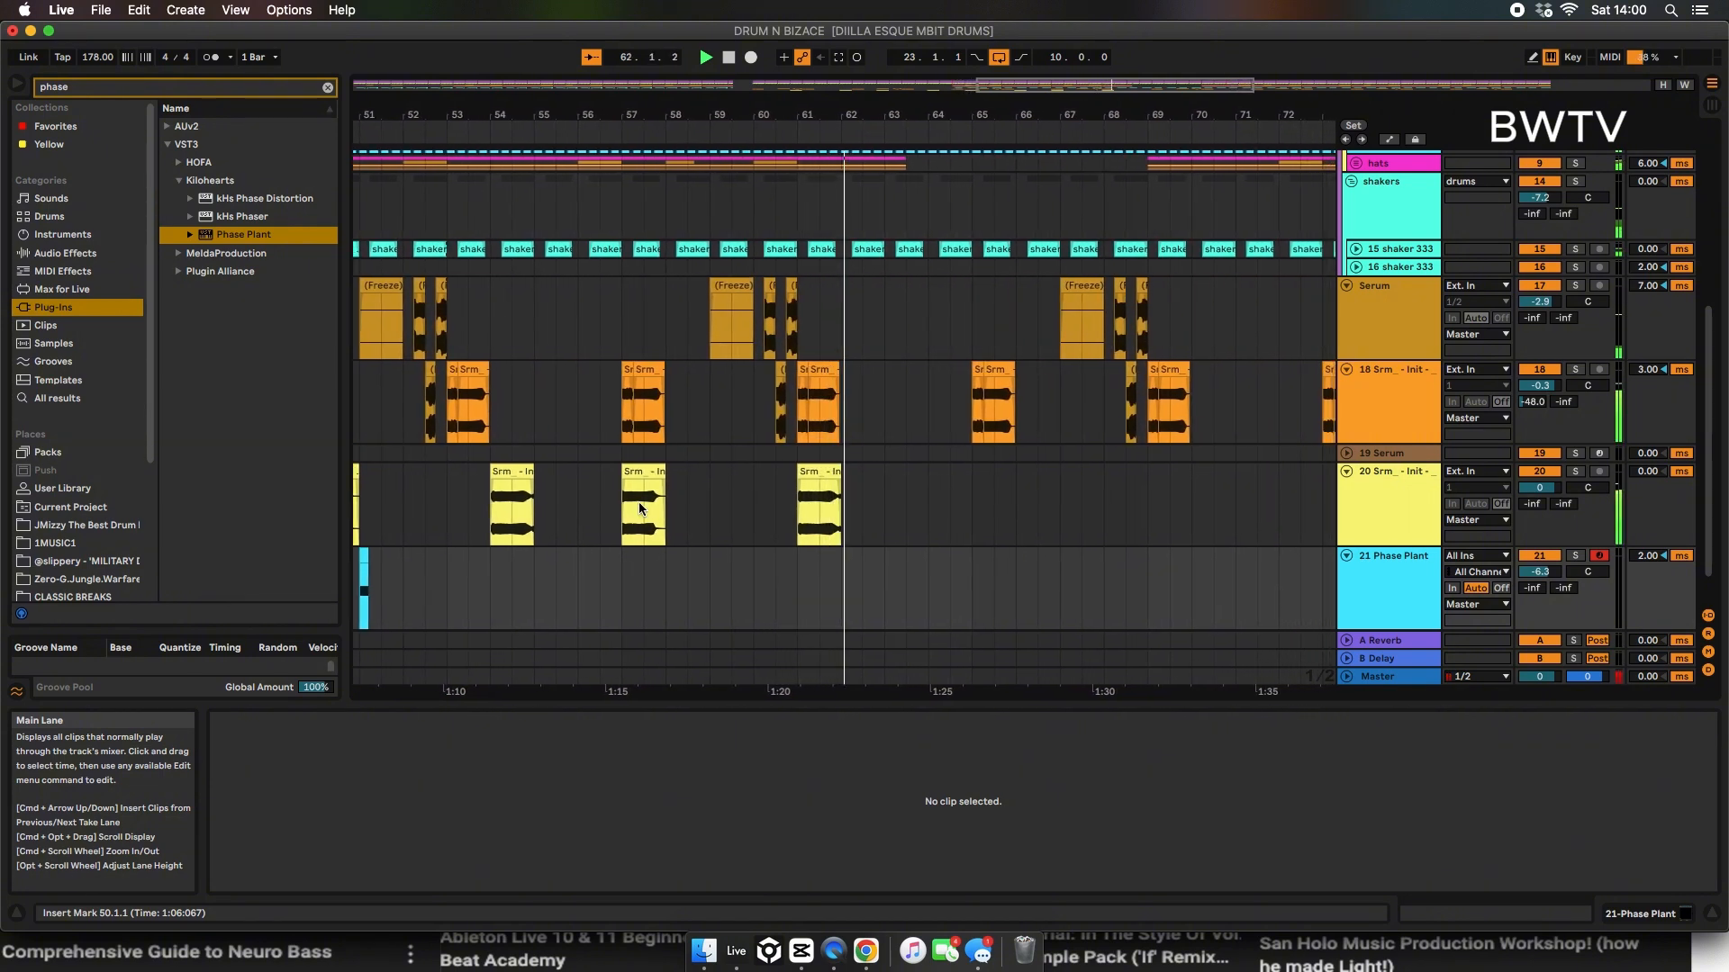
Step: Solo track 18 and audition its bass slices around bars 52 and 53
drag(428, 115, 737, 115)
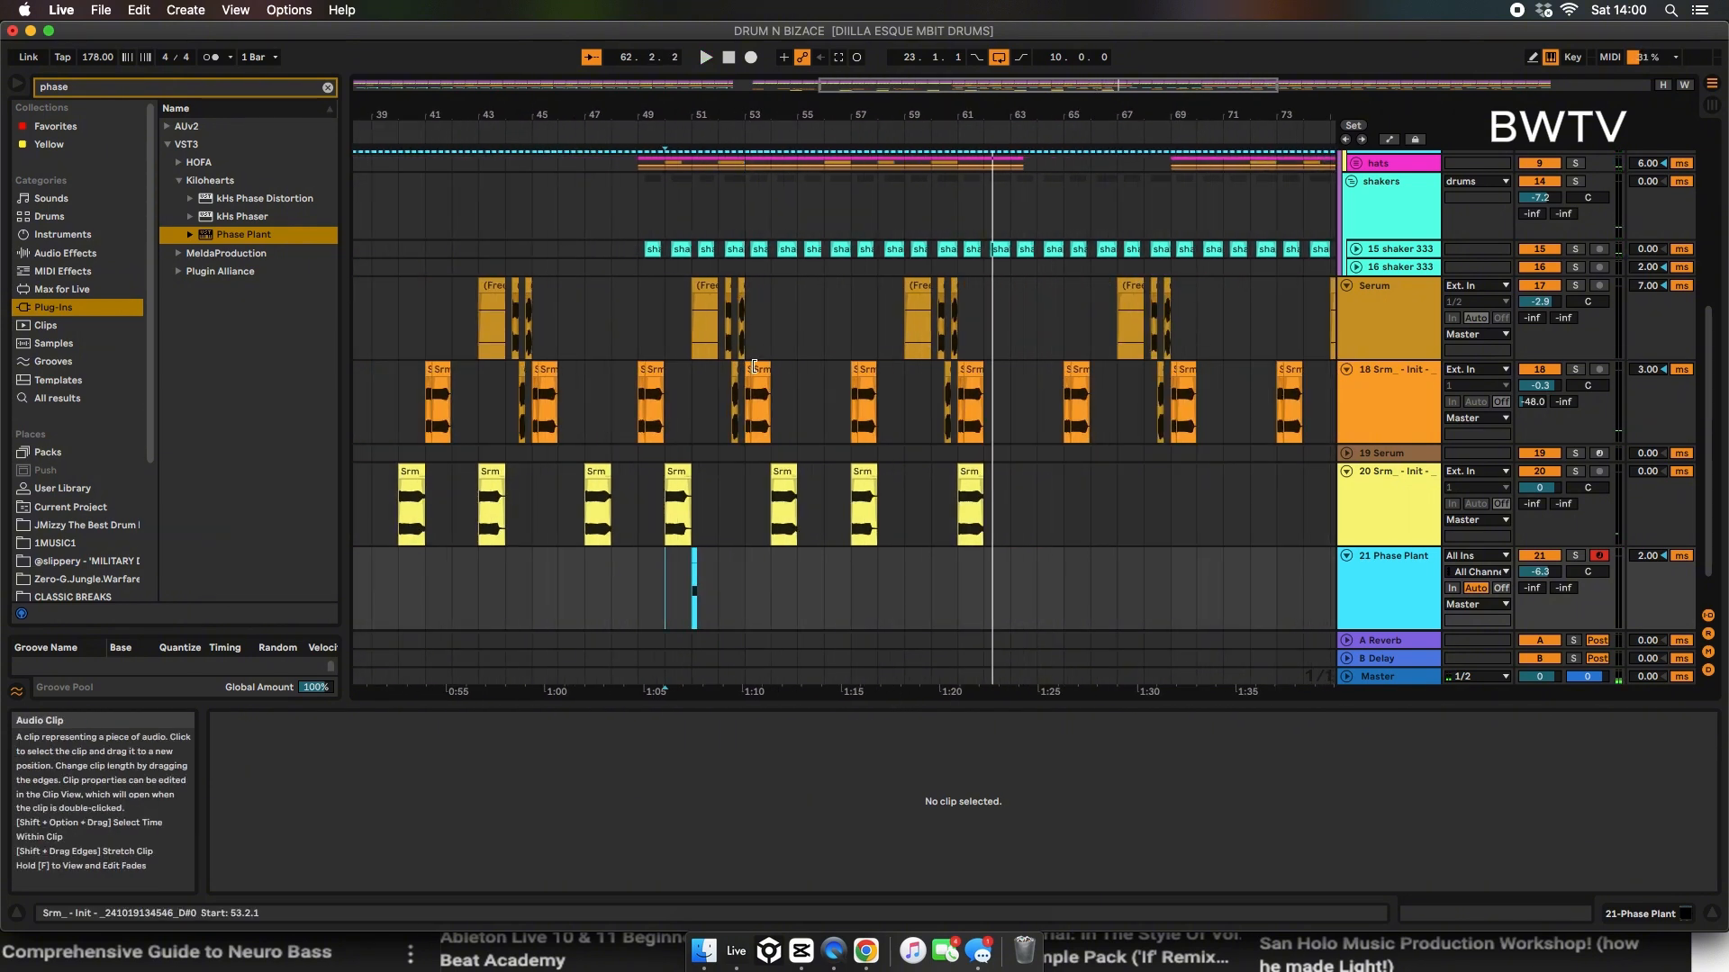
click(761, 370)
key(space)
click(829, 371)
key(space)
key(space)
click(1575, 369)
key(space)
drag(820, 115, 822, 167)
drag(845, 415, 903, 415)
key(space)
Step: Solo the Serum track instead of track 18 and listen to its frozen slice at 52.4
click(834, 286)
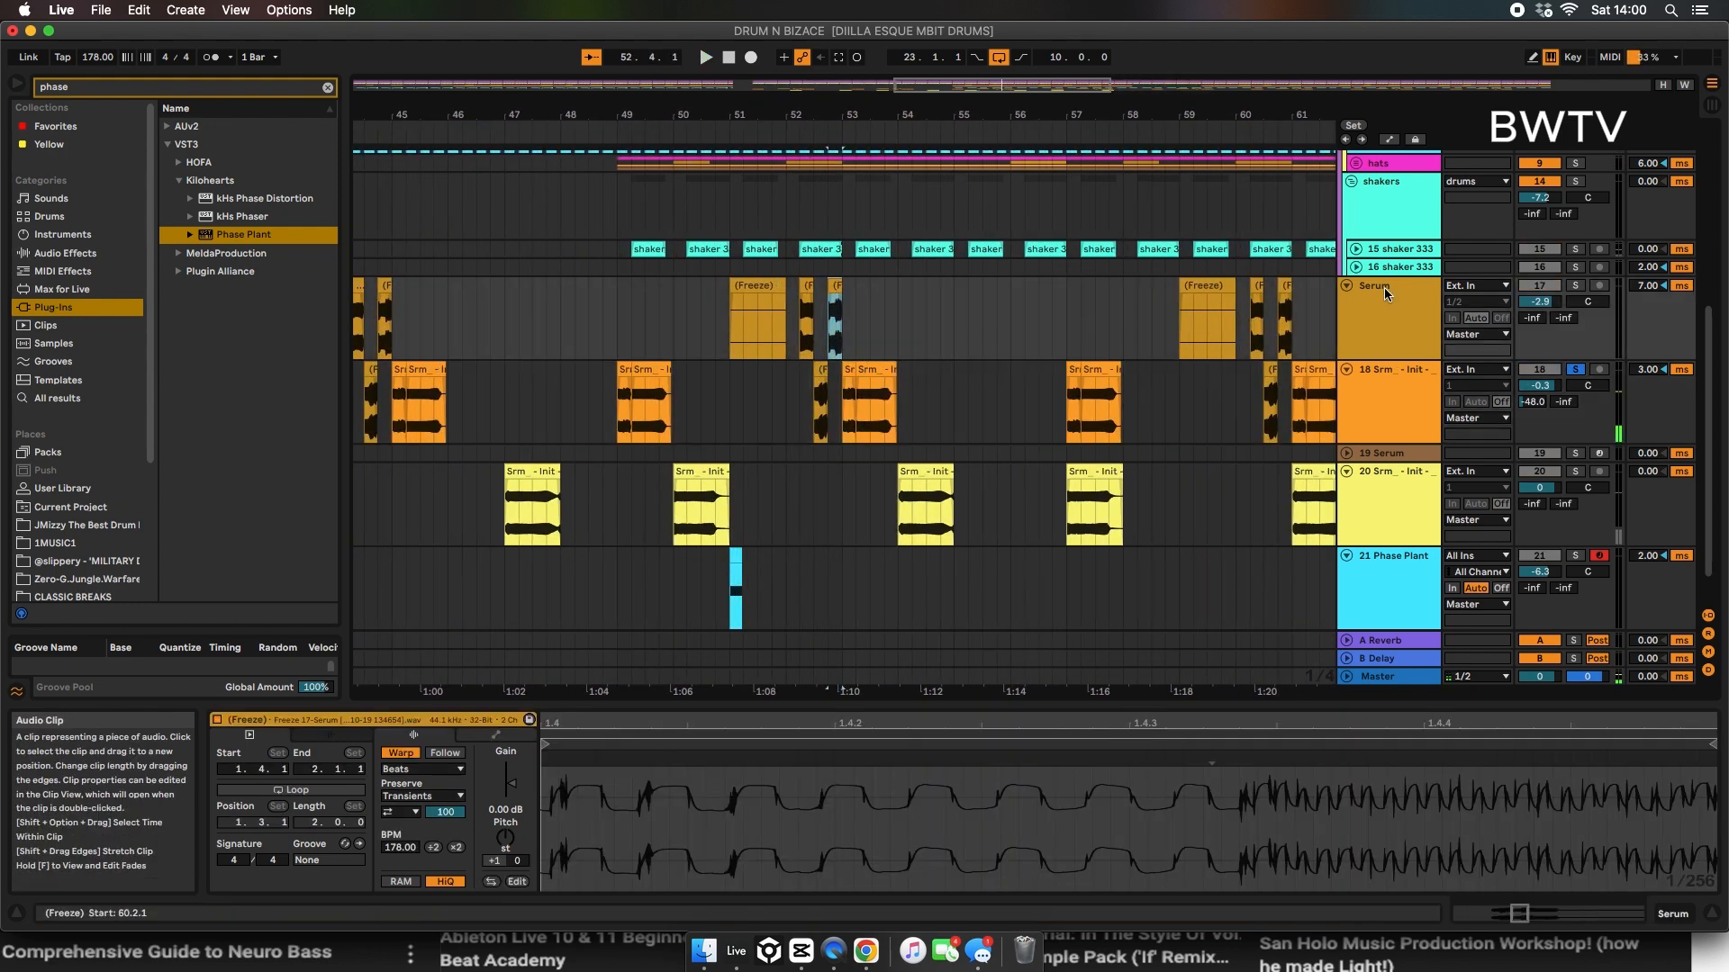
click(1575, 285)
click(1575, 369)
key(space)
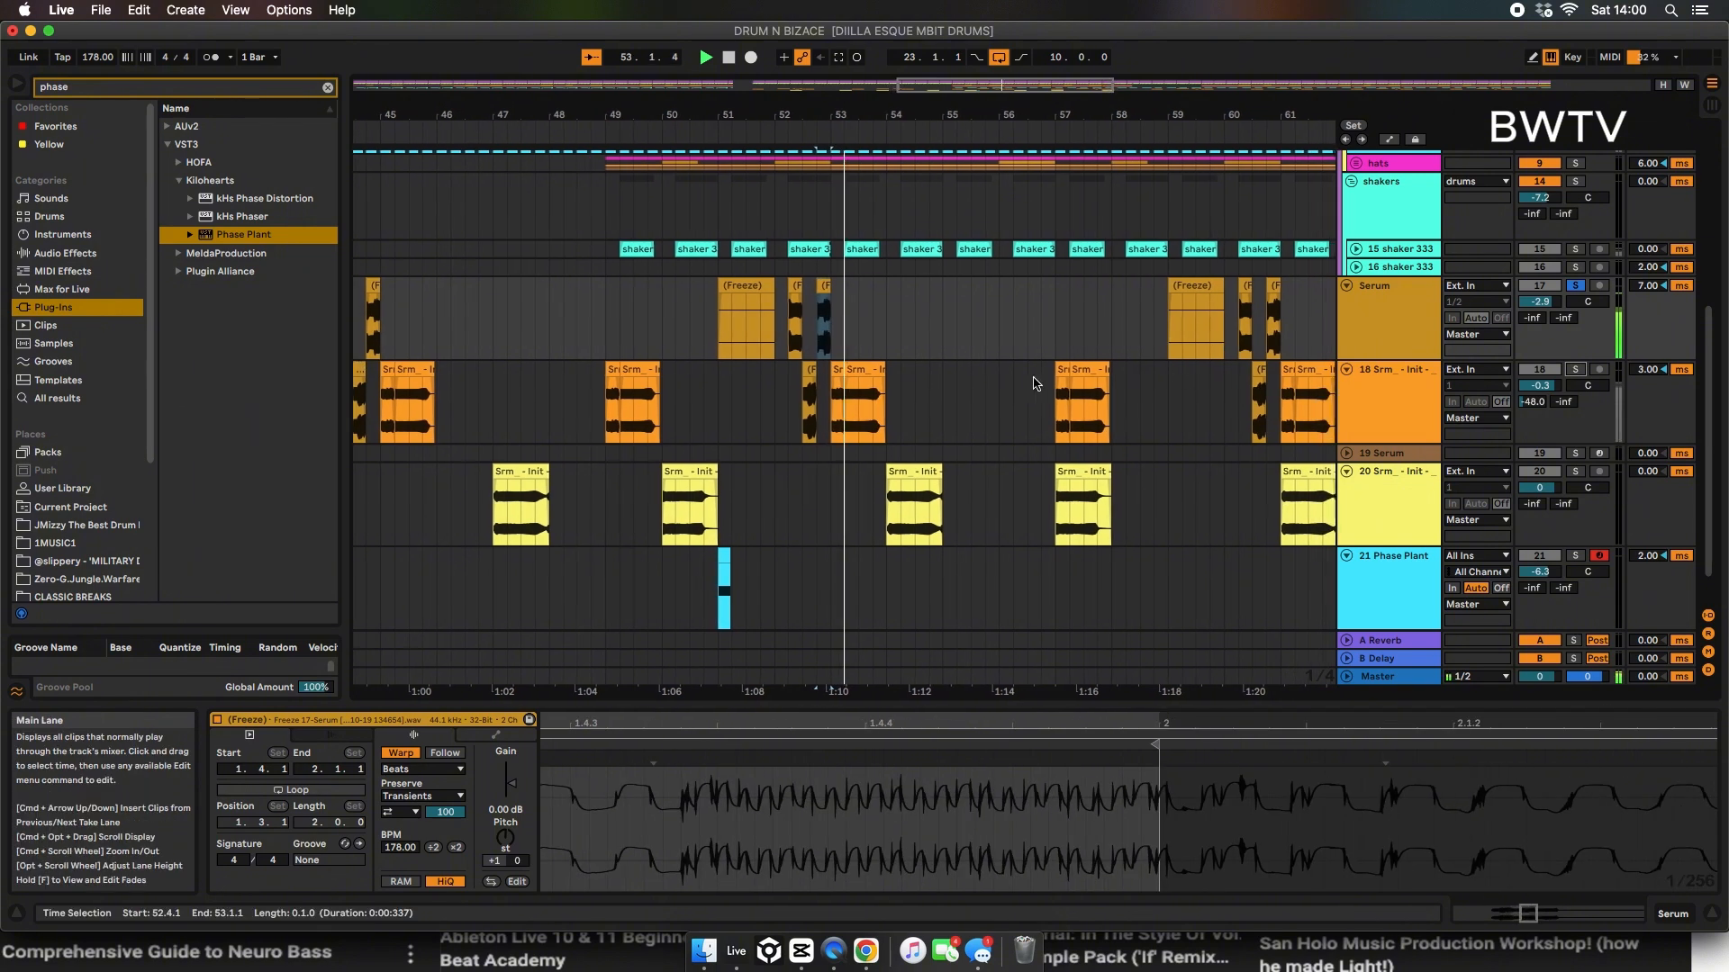
Step: Select the clip at bar 54 on track 20, search the plug-ins for "clip" and add Initial Clipper to the track
click(876, 481)
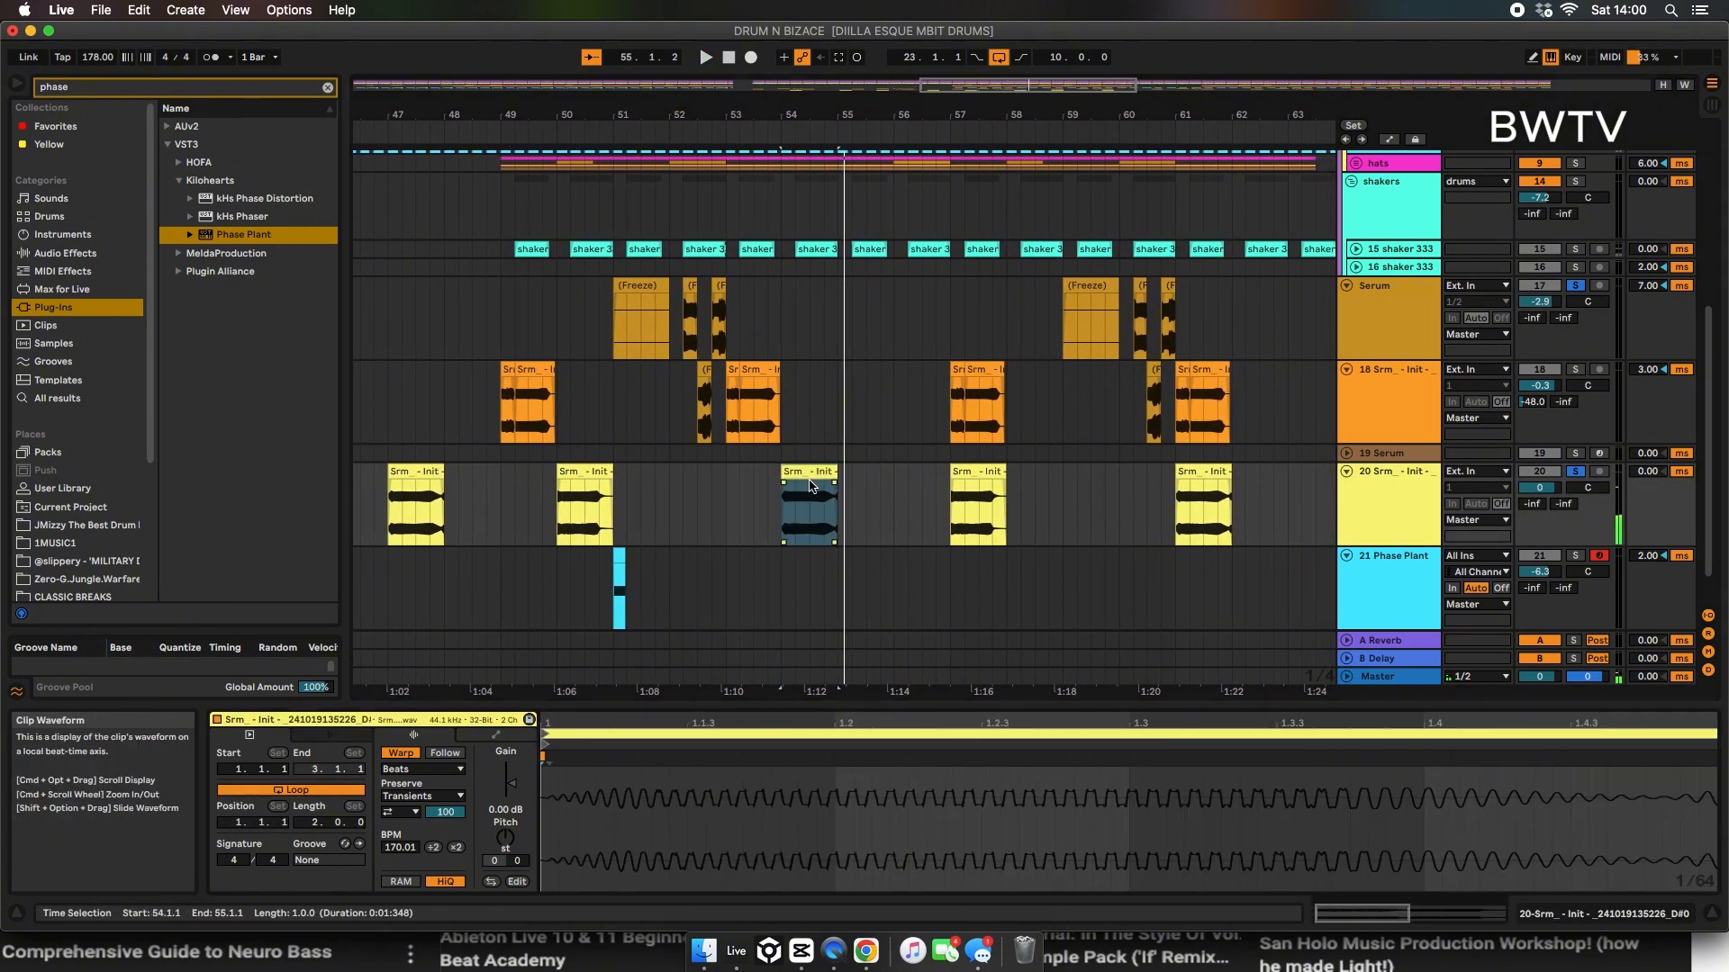
key(super+f)
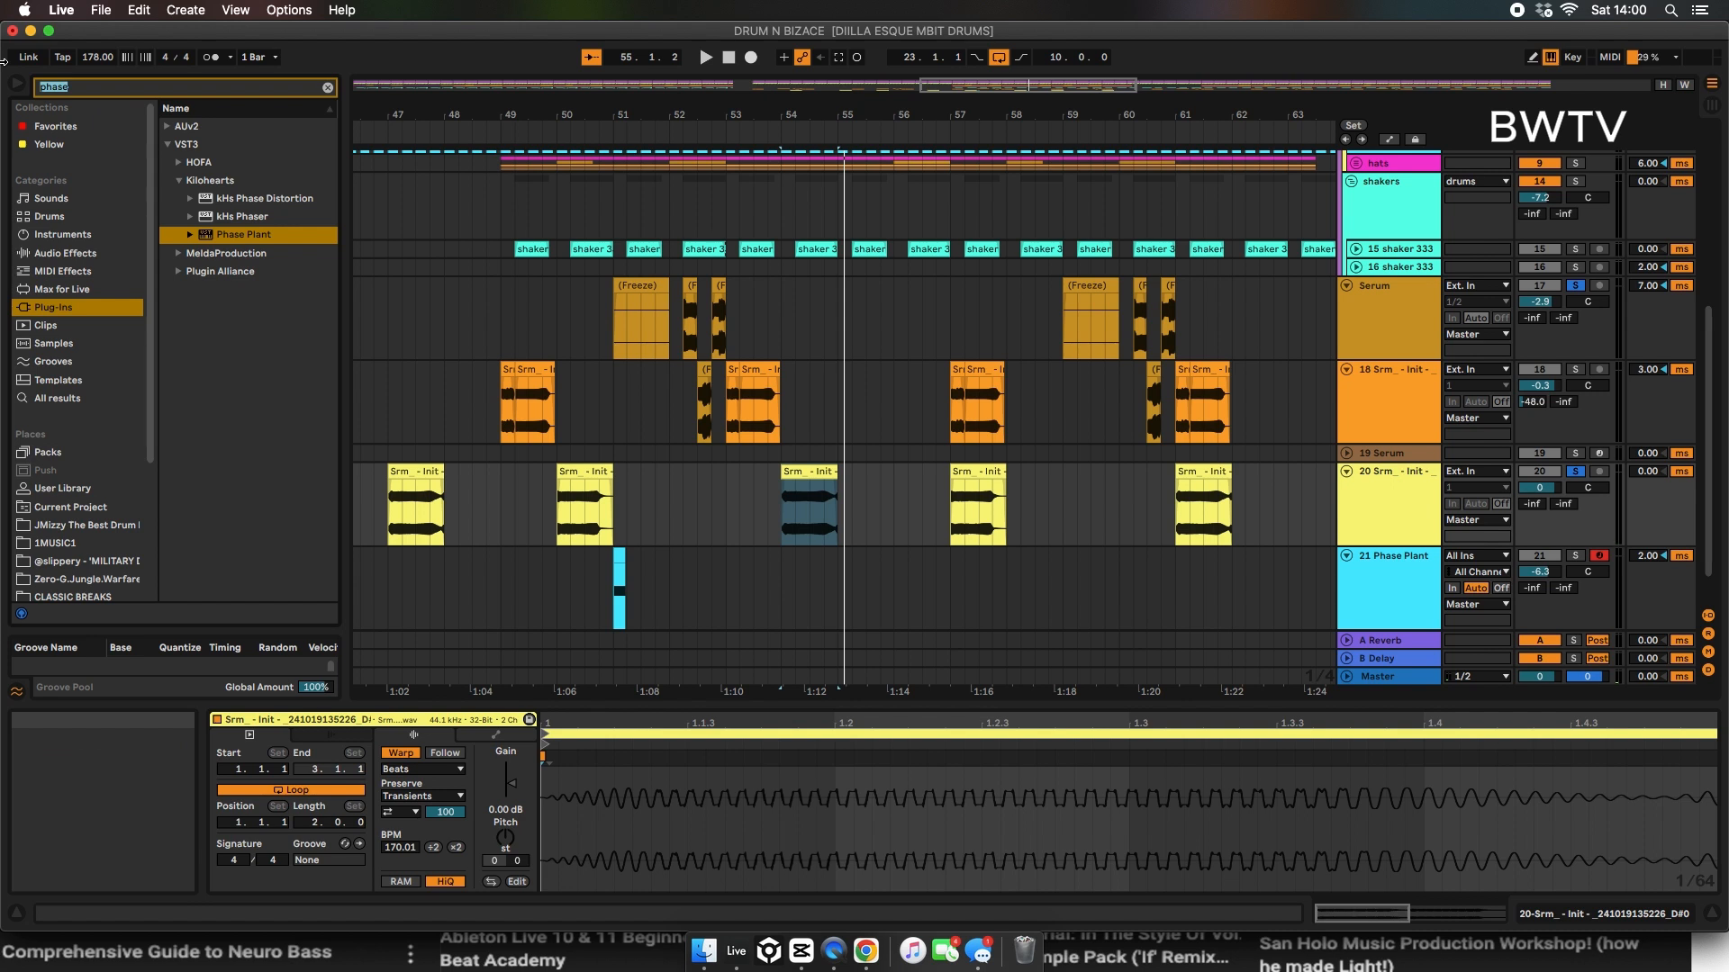
text(clip)
click(179, 163)
double_click(216, 181)
Step: Set Initial Clipper's threshold to about -3.58 dB, raise its negative saturation and set track 20's volume to -0.5 dB
mouse_move(1116, 312)
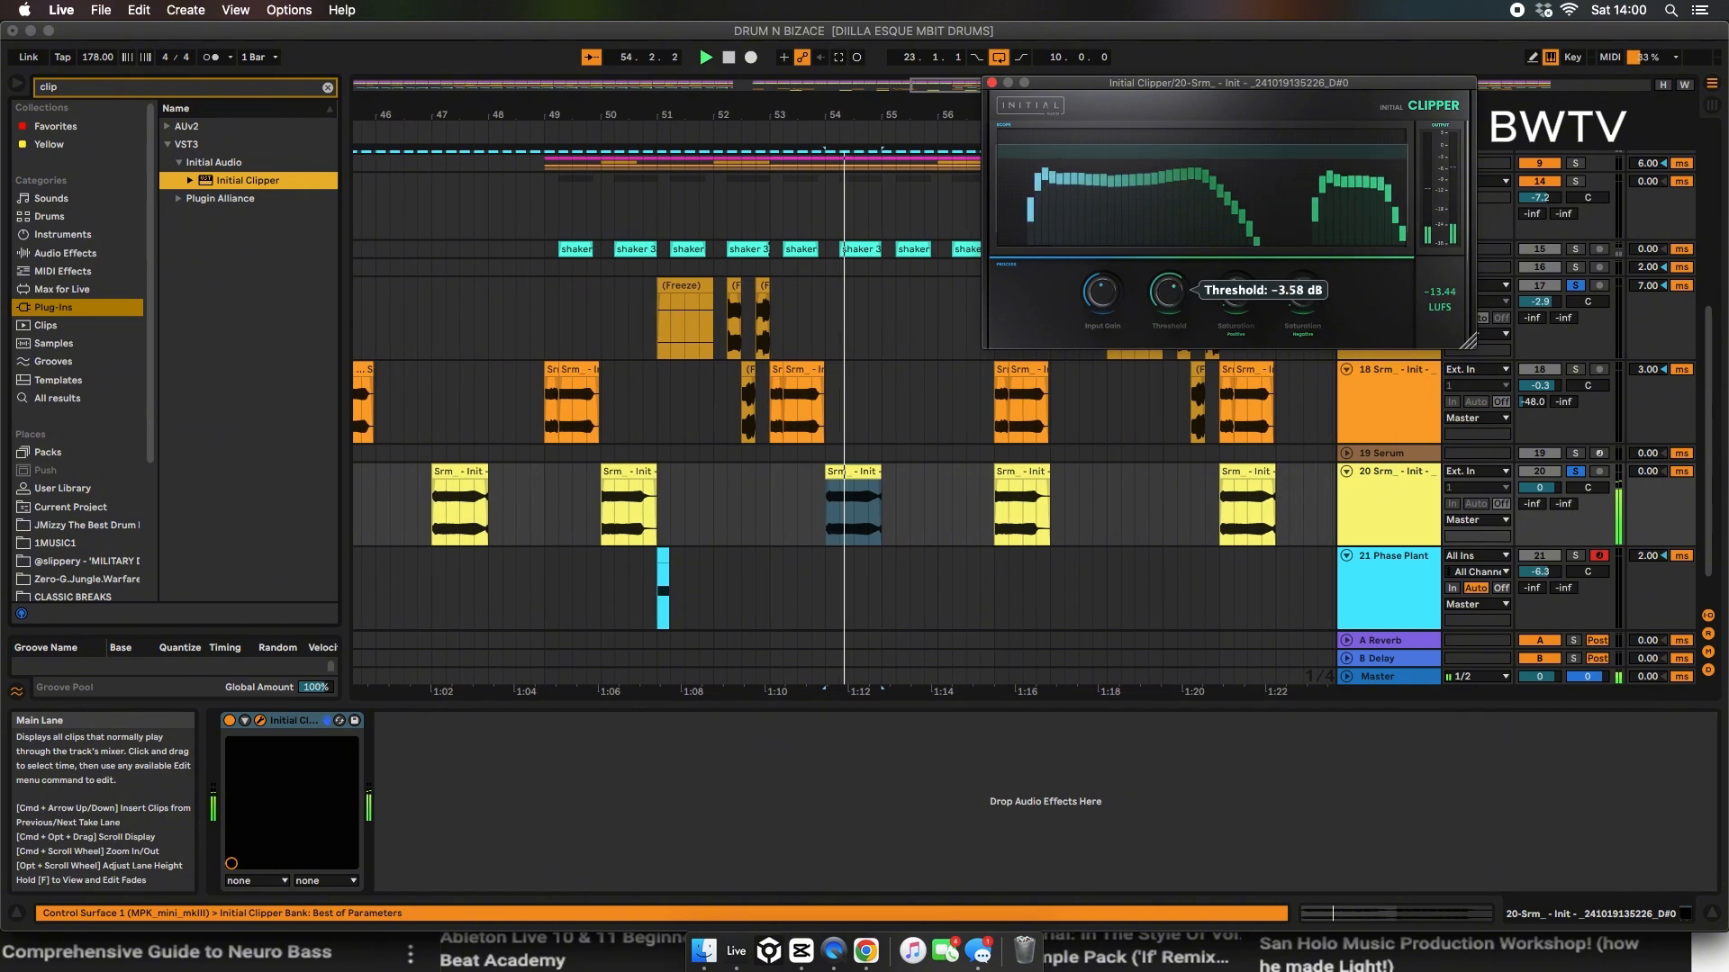
mouse_move(1297, 301)
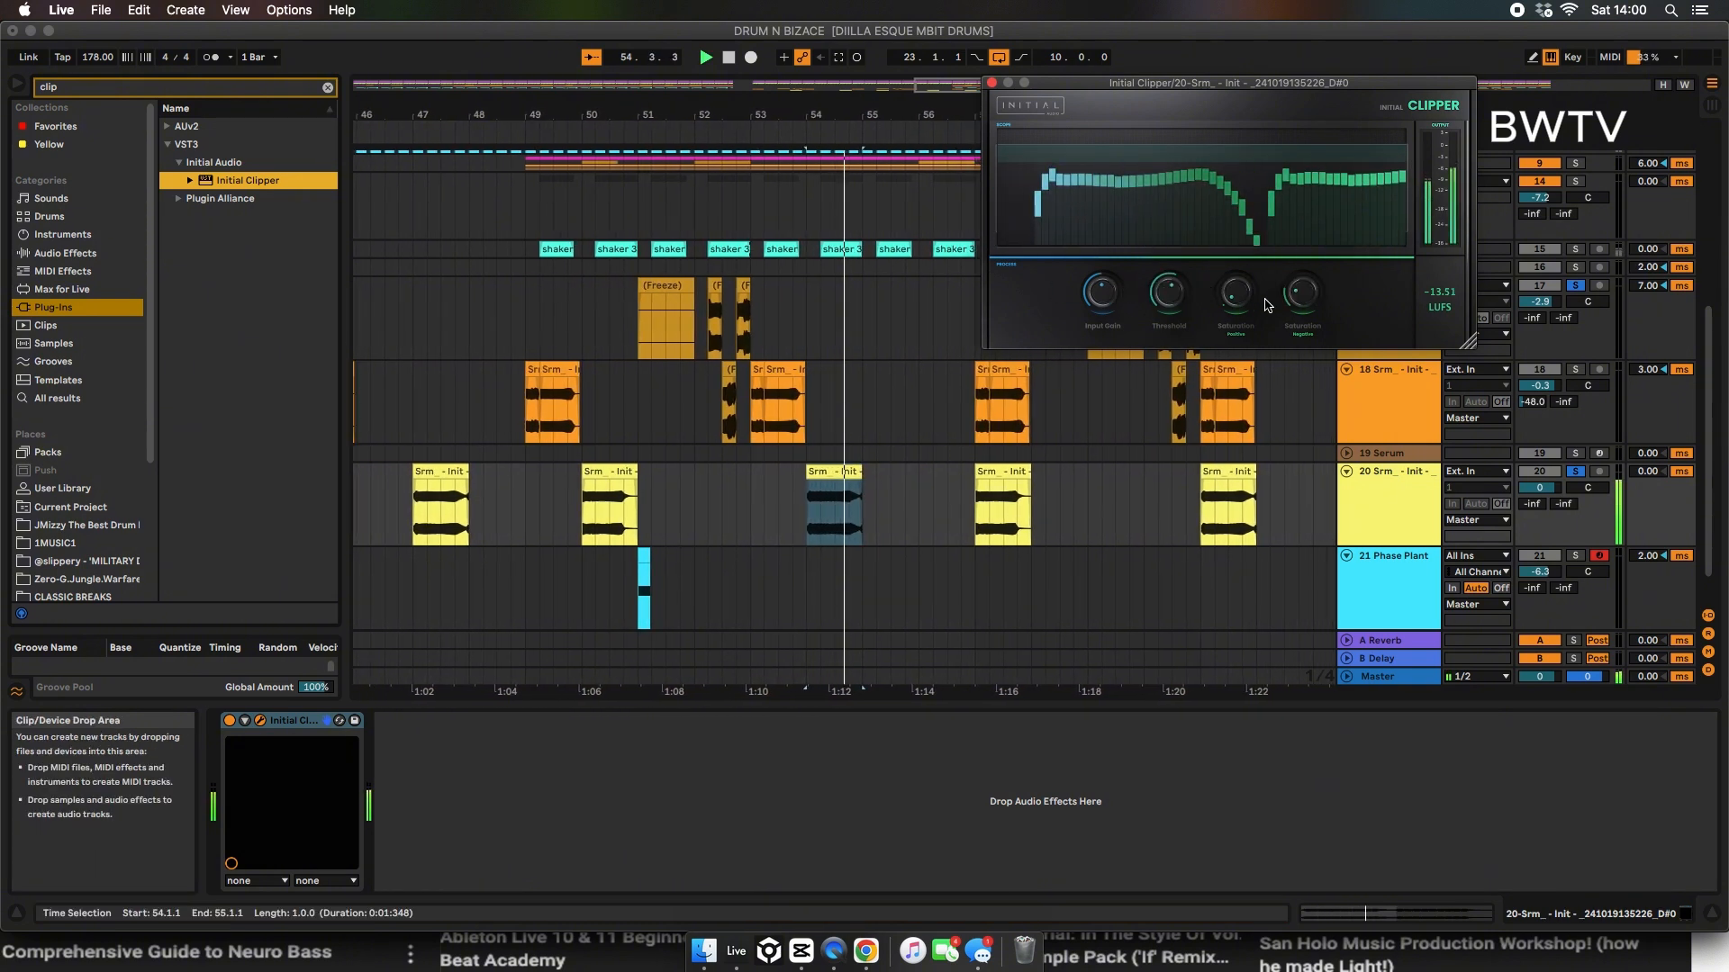
drag(1302, 293, 1302, 261)
key(space)
click(992, 82)
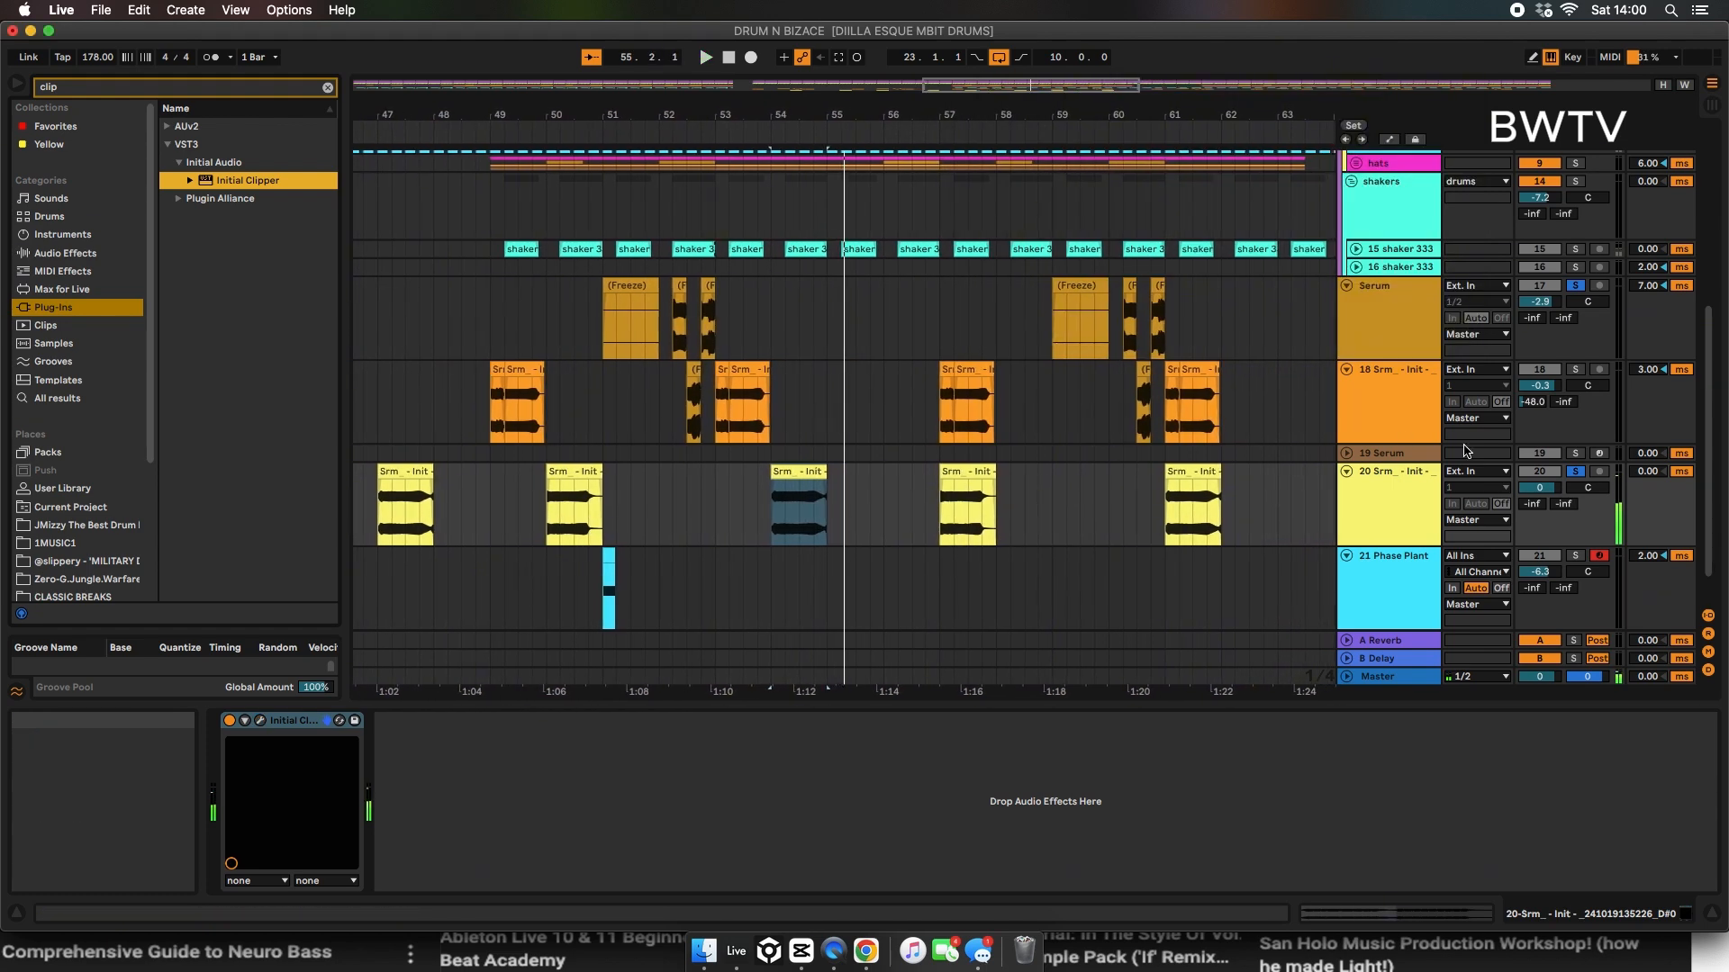
mouse_move(1532, 503)
mouse_down()
mouse_move(1532, 477)
mouse_move(1532, 500)
mouse_up()
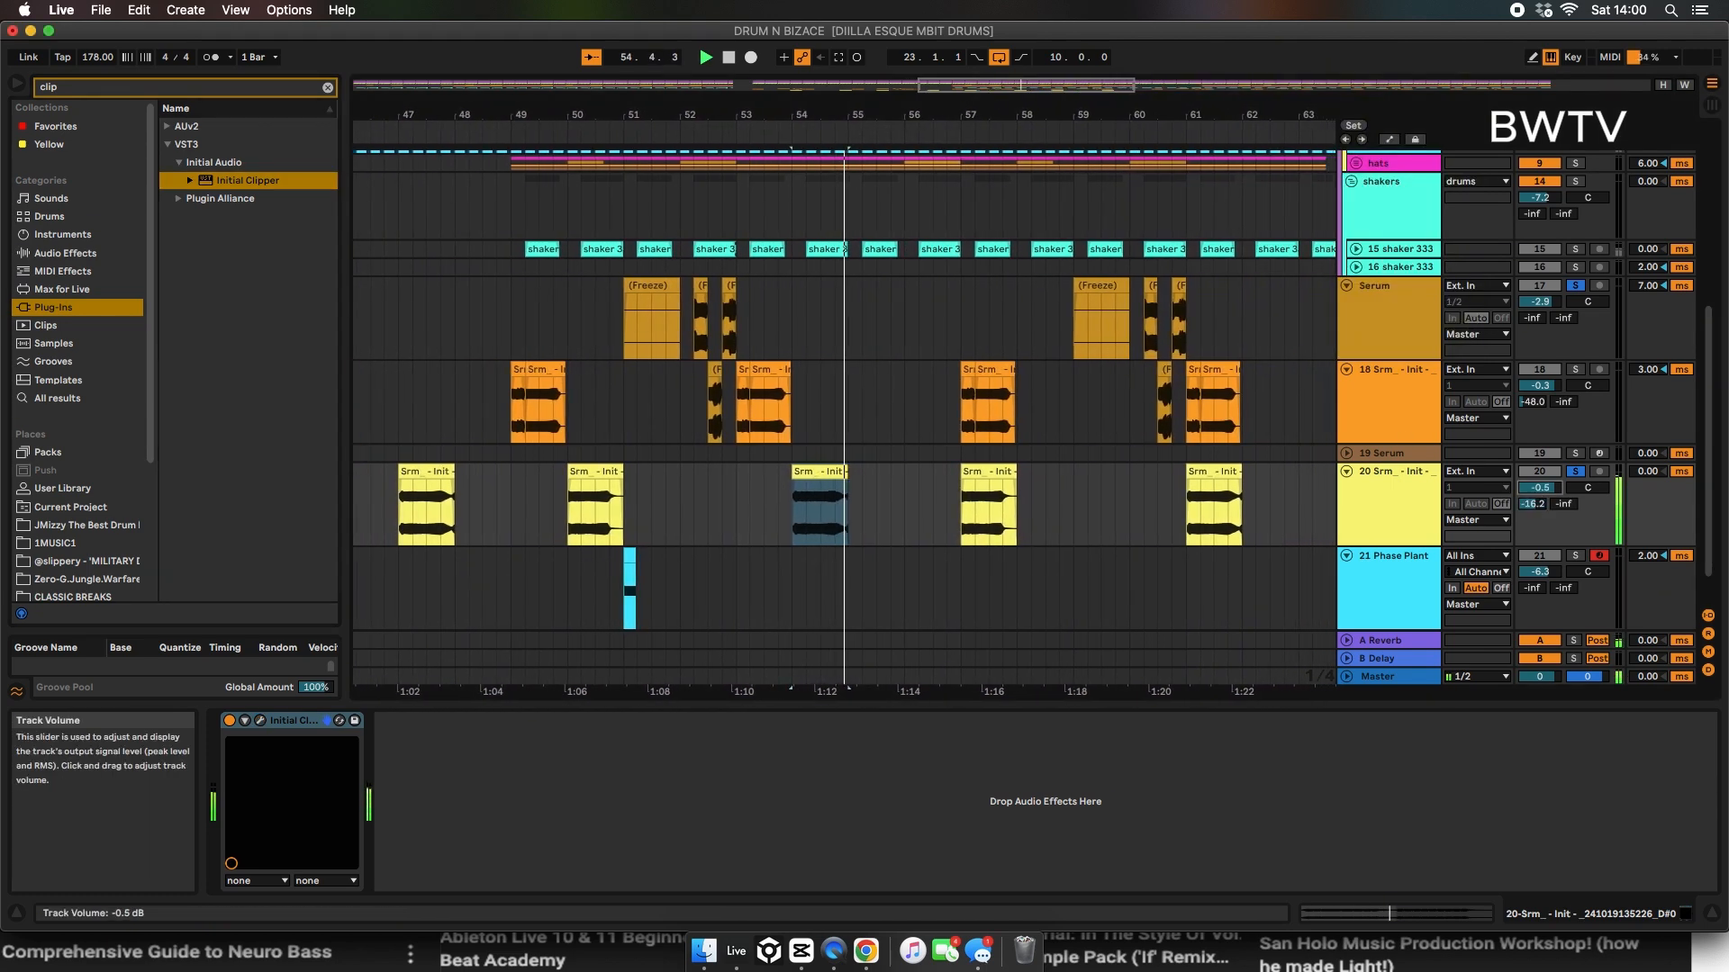
Step: Solo track 20 and export its one-bar clip at bar 54 as an audio file named "bendy war"
click(1574, 471)
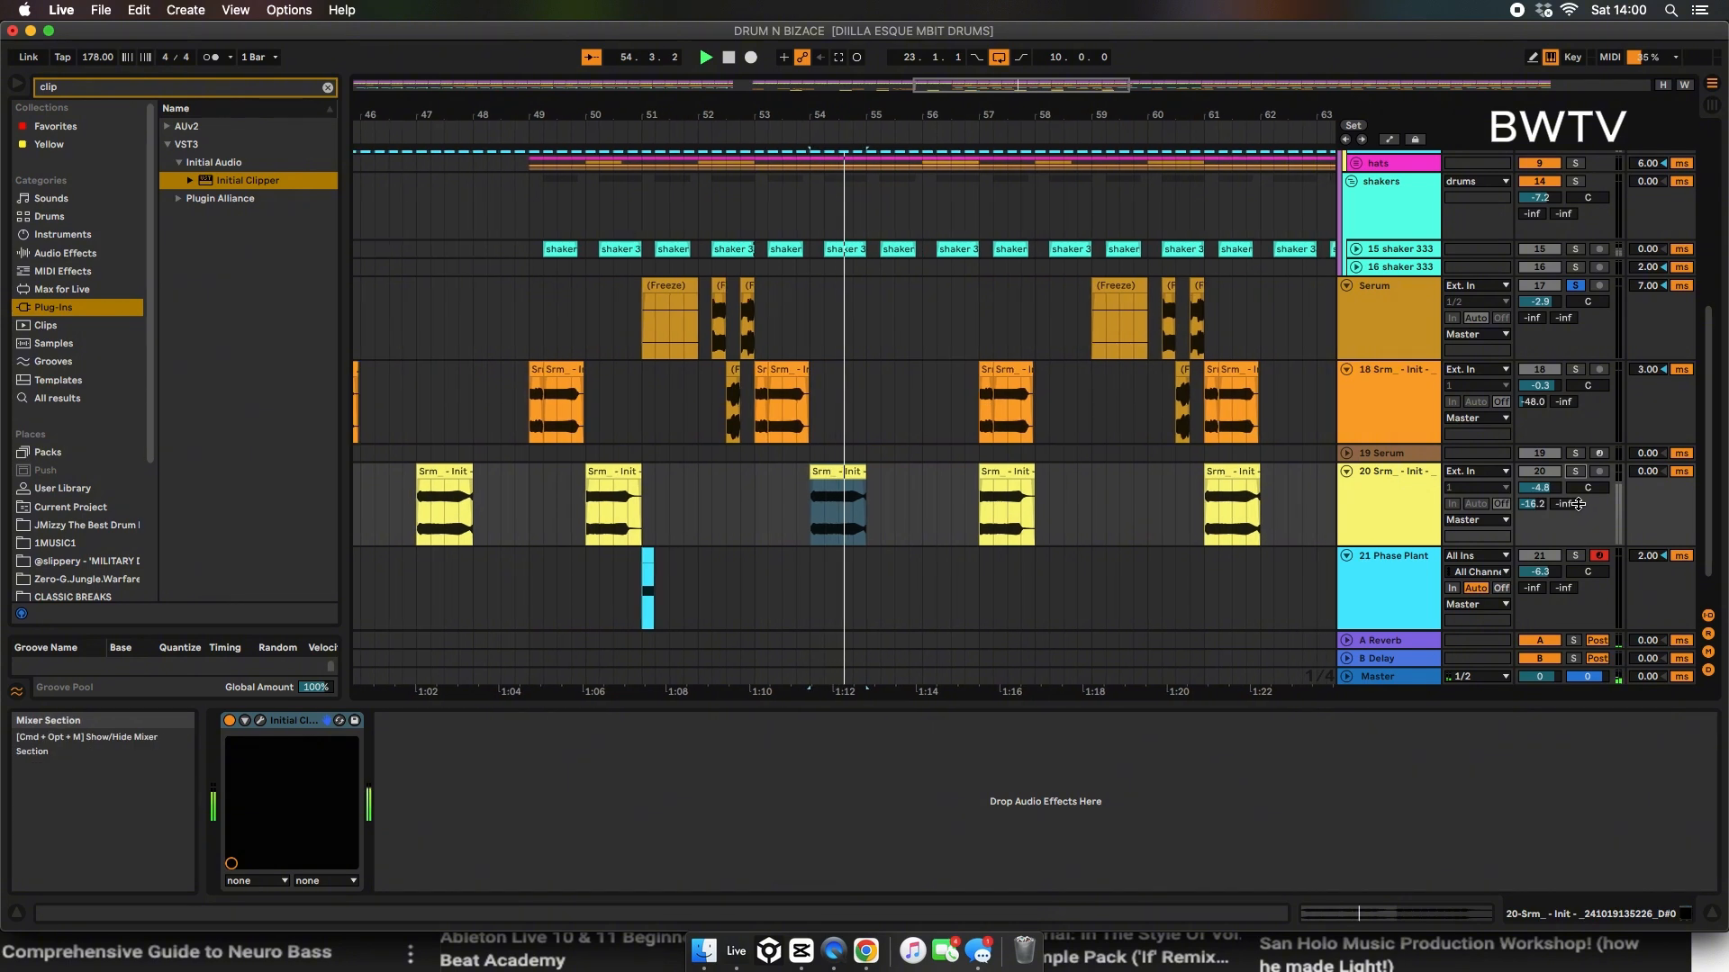
click(1574, 471)
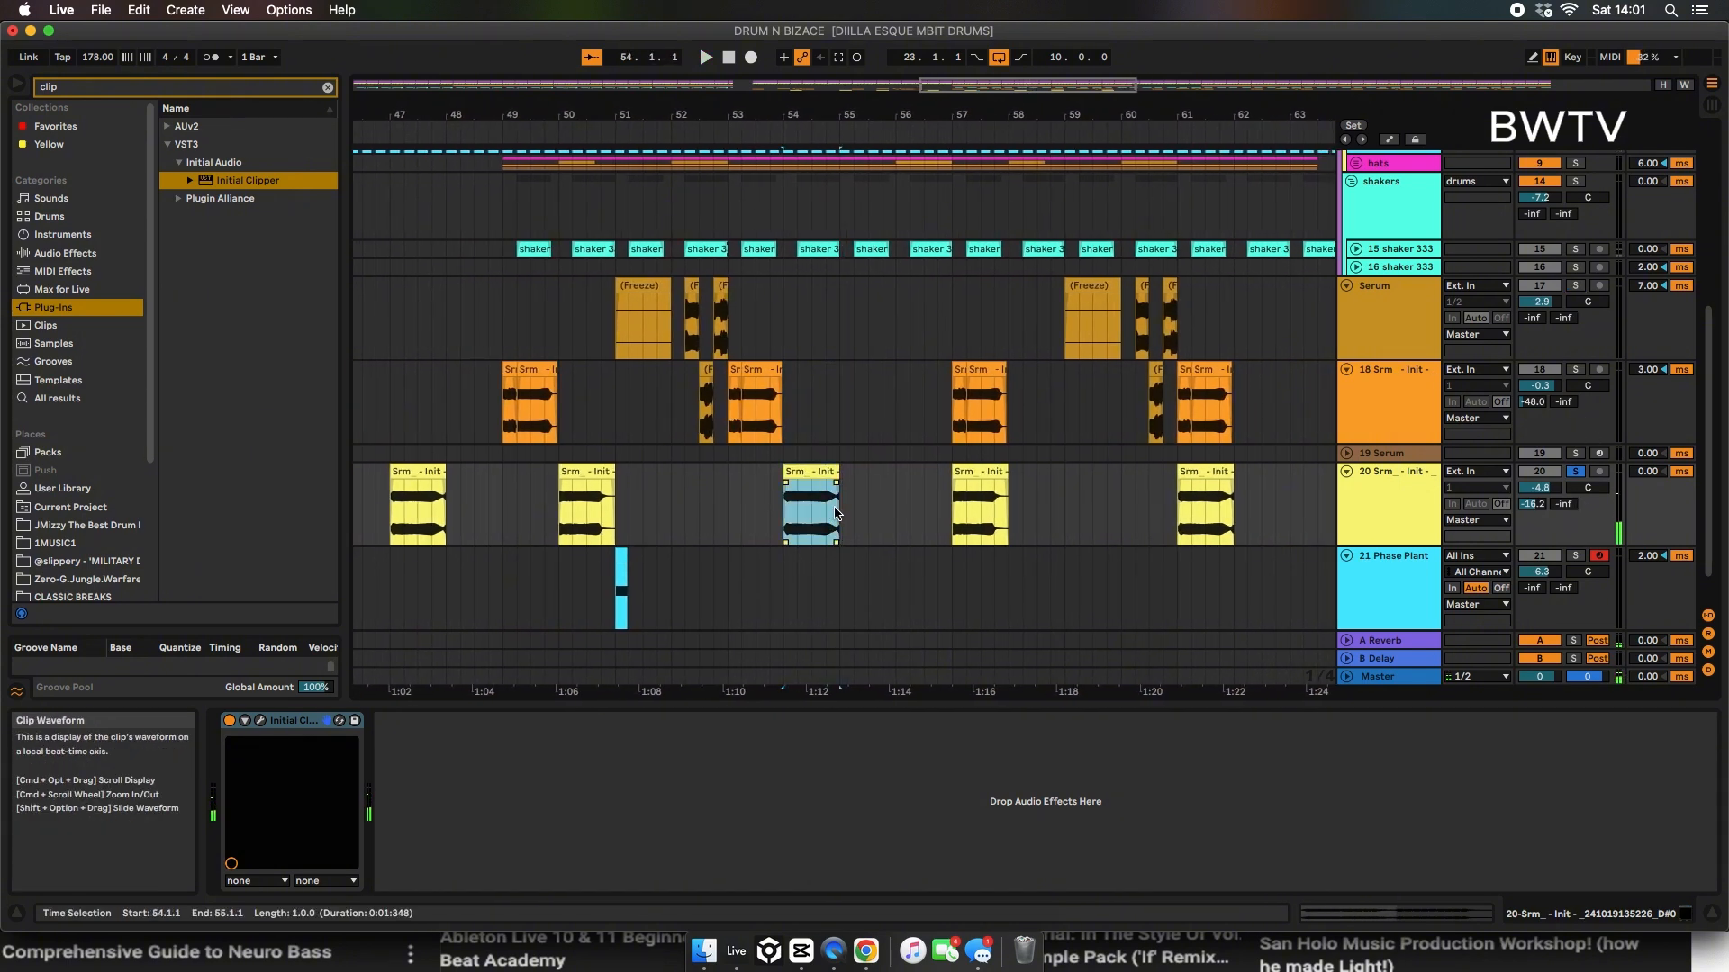
key(super+shift+r)
key(Return)
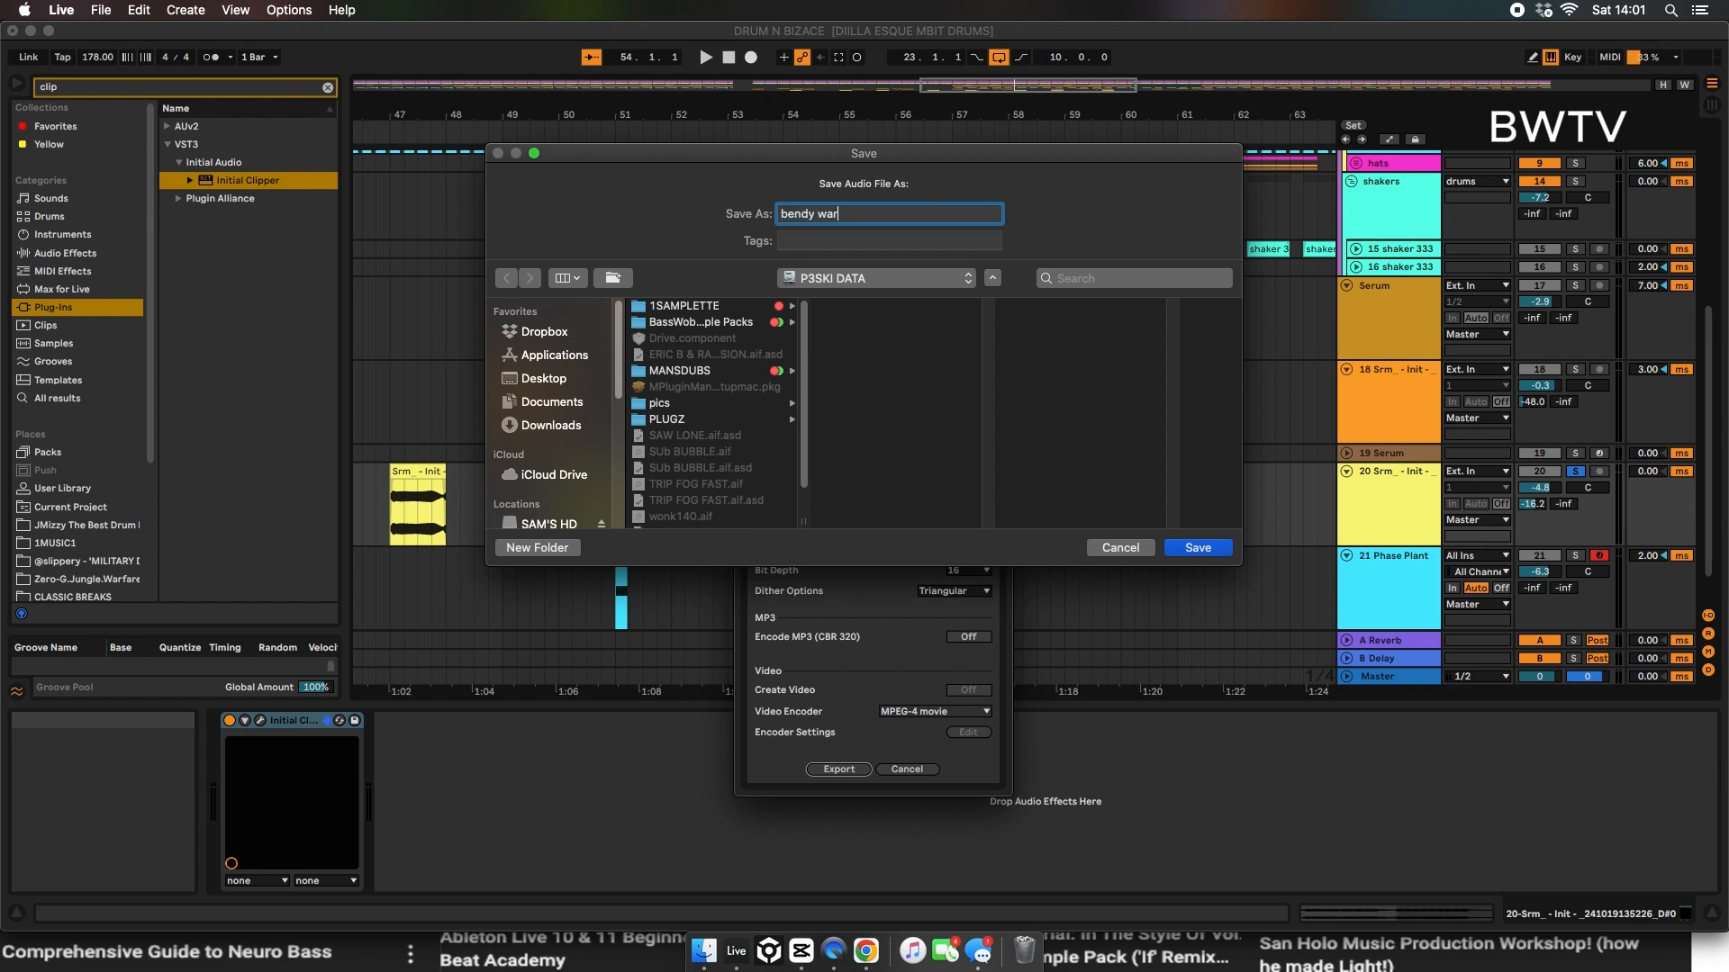
text(bendy war)
key(Return)
Step: Set track 20's track delay to 5.00 ms and audition the result
key(space)
drag(1647, 471, 1649, 459)
key(space)
key(space)
key(space)
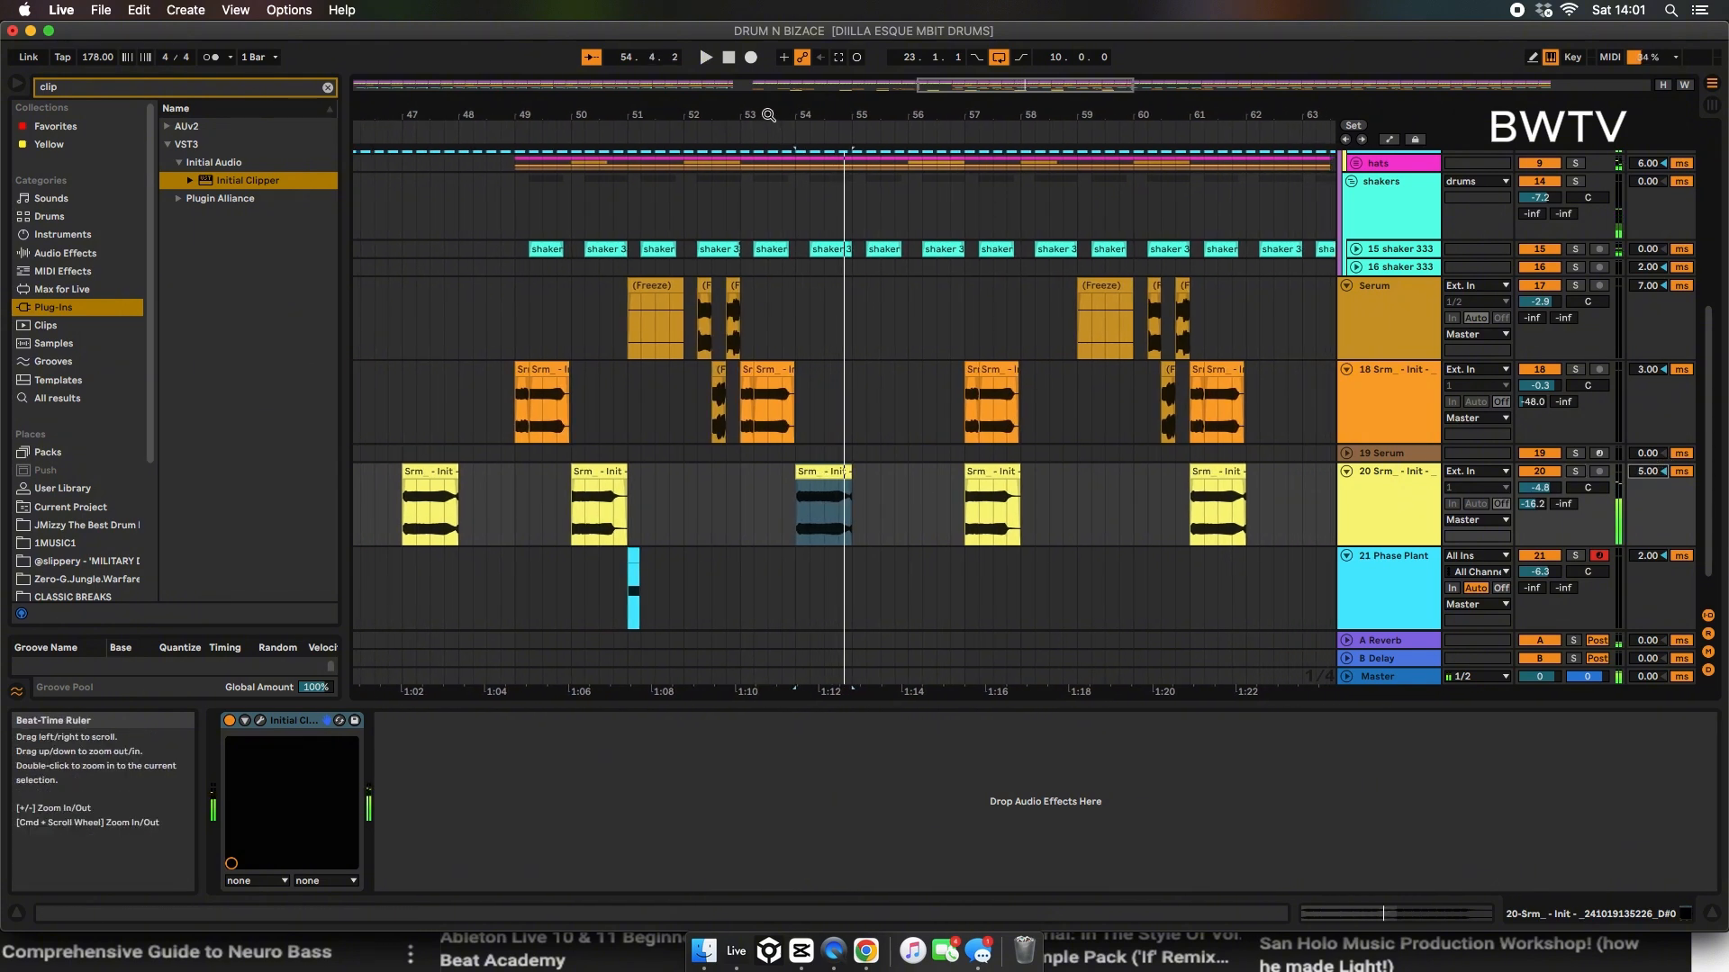
Step: Consolidate the bass clips from bar 33 to bar 65 on each bass track and group those tracks as bass
drag(768, 116, 841, 90)
drag(698, 116, 796, 90)
drag(655, 280, 961, 554)
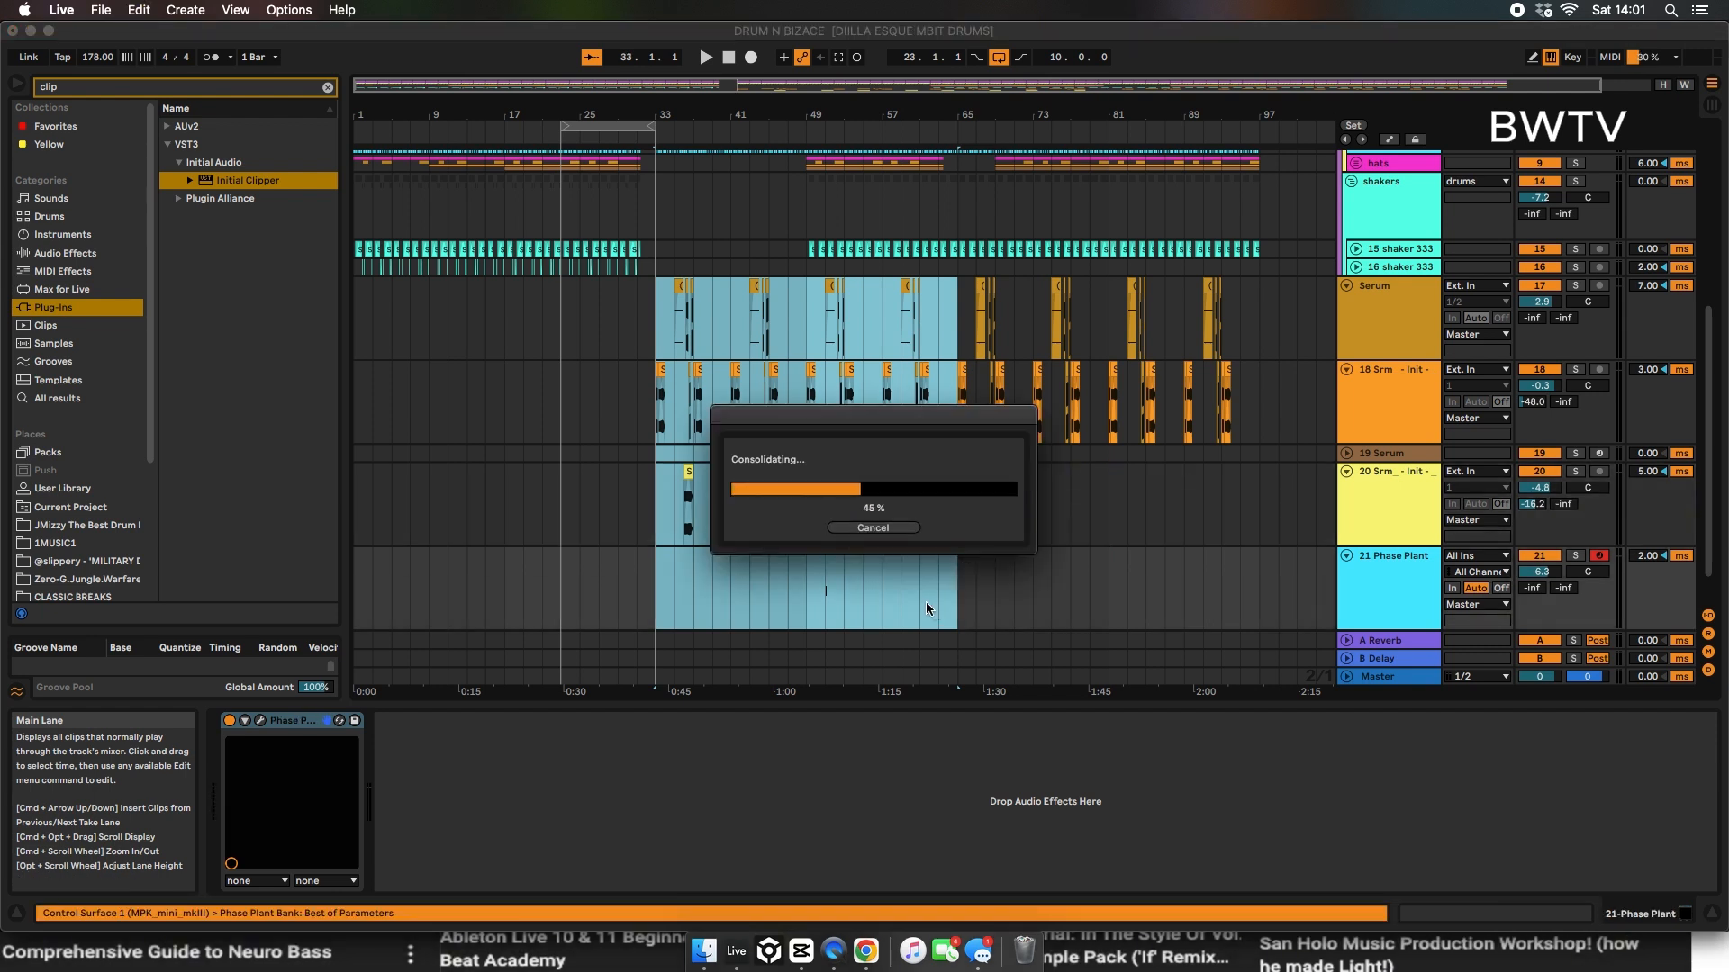
scroll(1429, 473, down, 2)
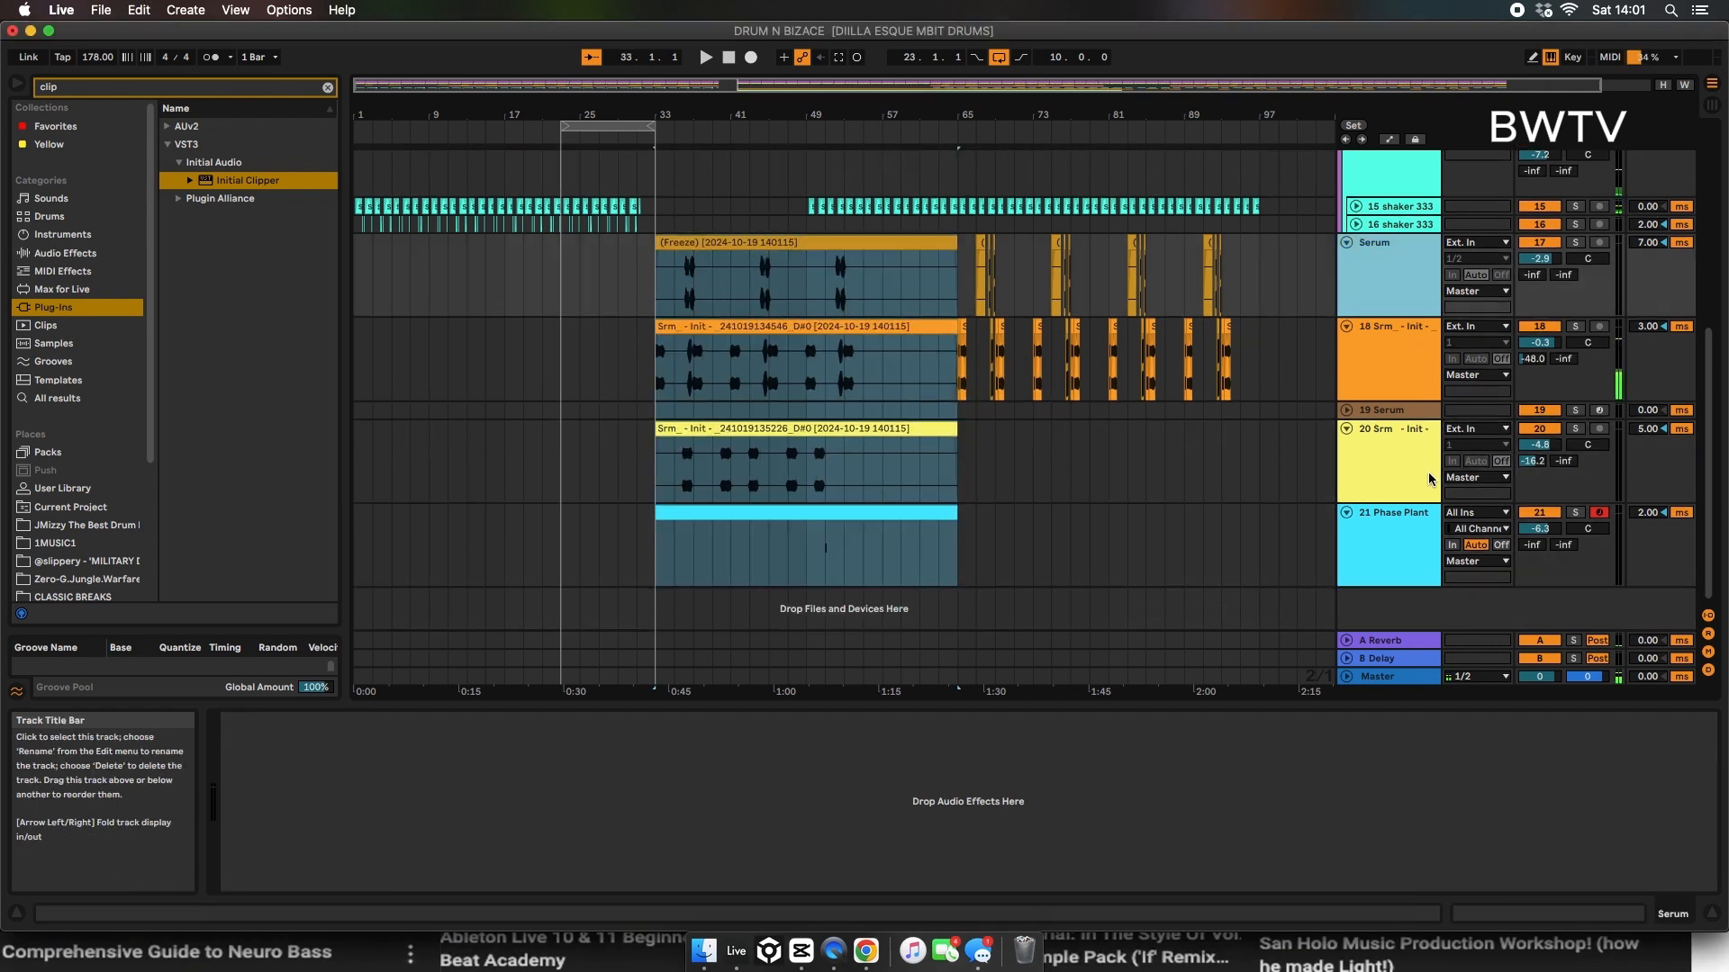
key(super+g)
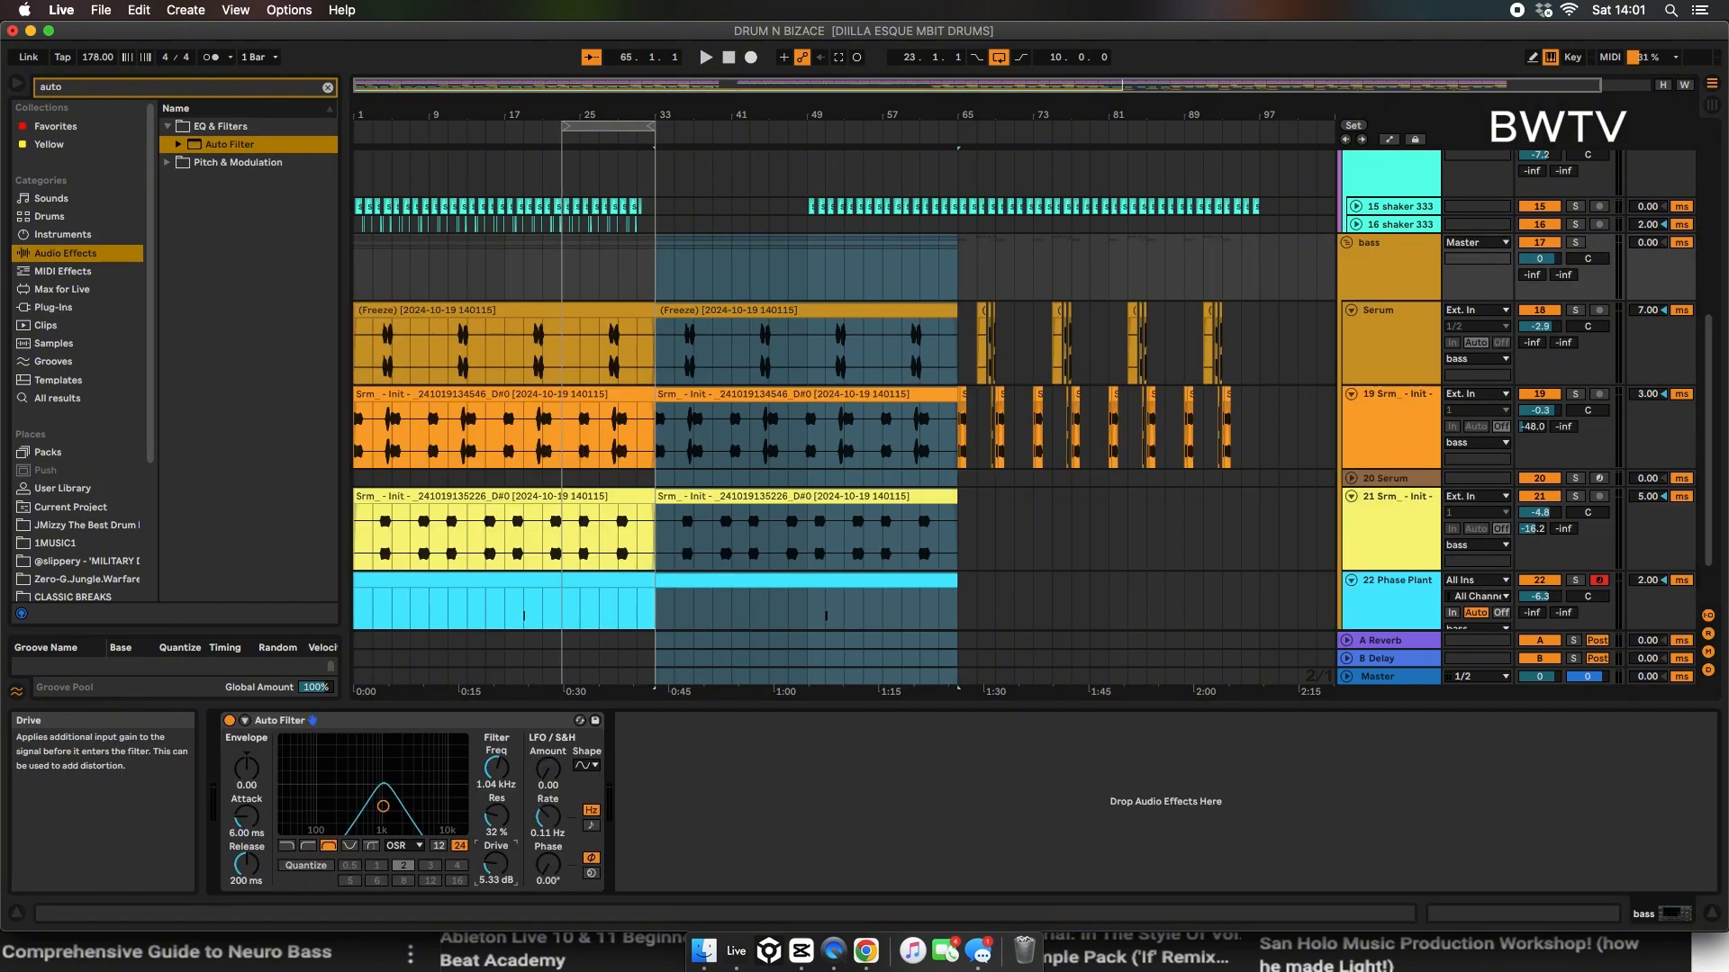
Step: Set the bass group's band-pass Auto Filter to about 814 Hz, 44% resonance and 6.67 dB drive with a 12 dB slope
mouse_move(381, 799)
mouse_down()
mouse_move(339, 786)
mouse_move(378, 793)
mouse_up()
key(space)
key(space)
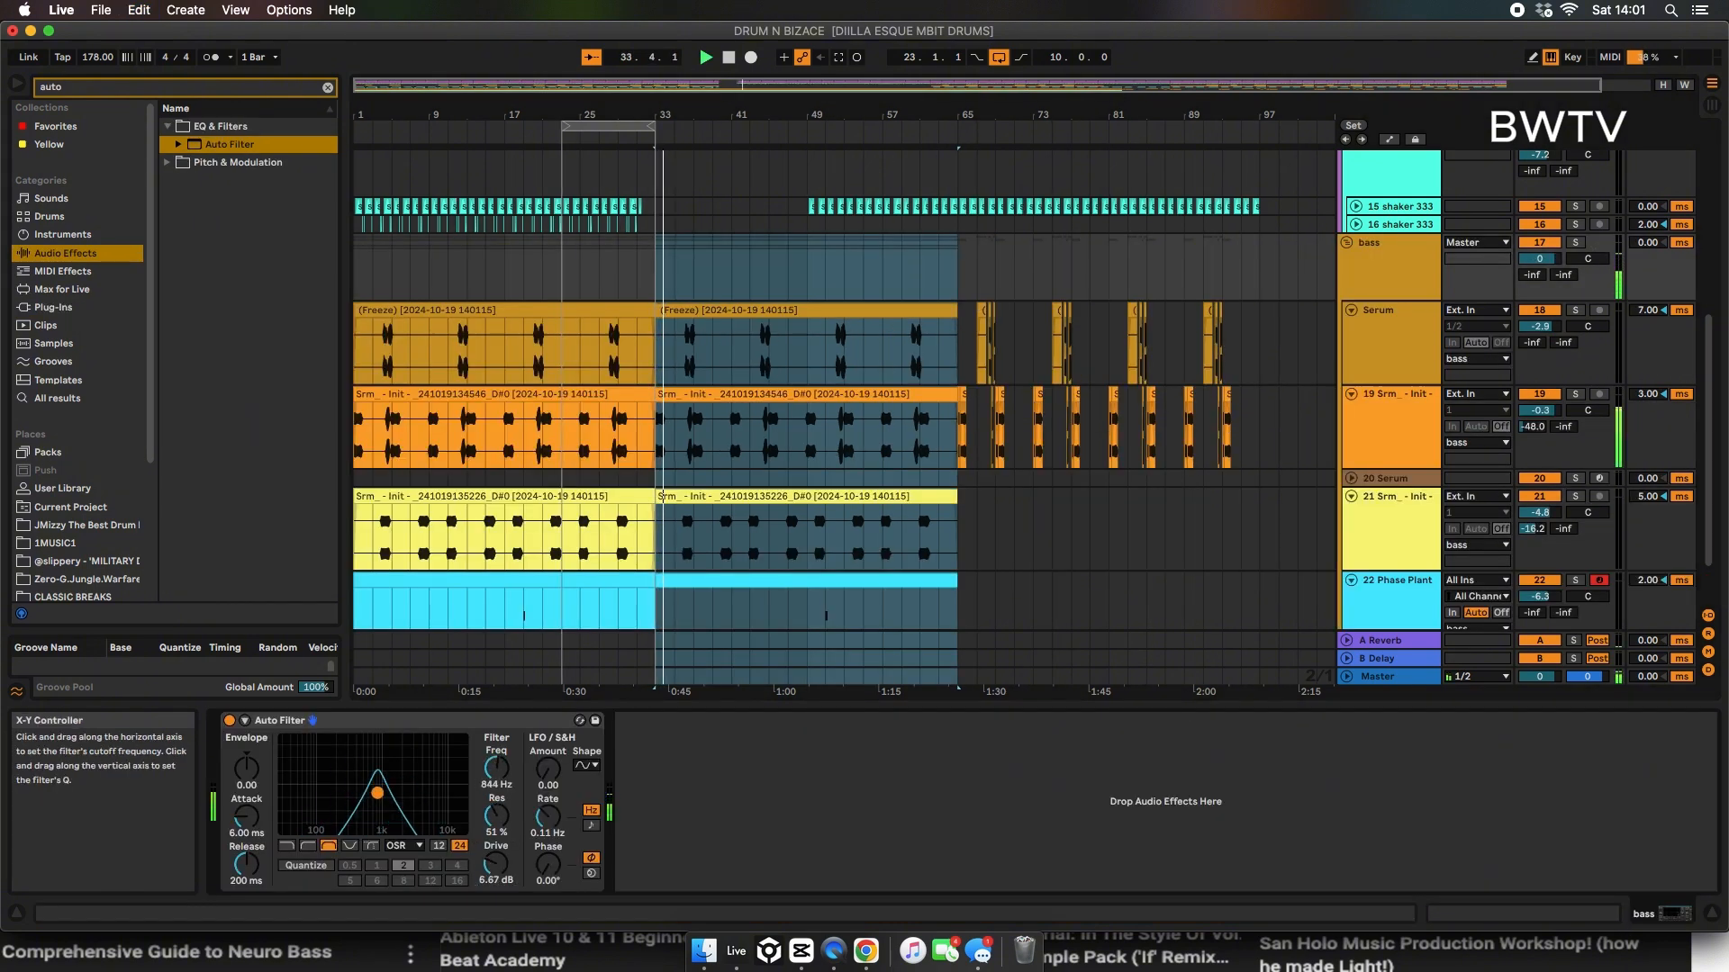
click(440, 846)
key(space)
key(space)
Step: Shrink the loop region at bar 23 to one beat and play the arrangement from around bar 29
click(612, 169)
key(space)
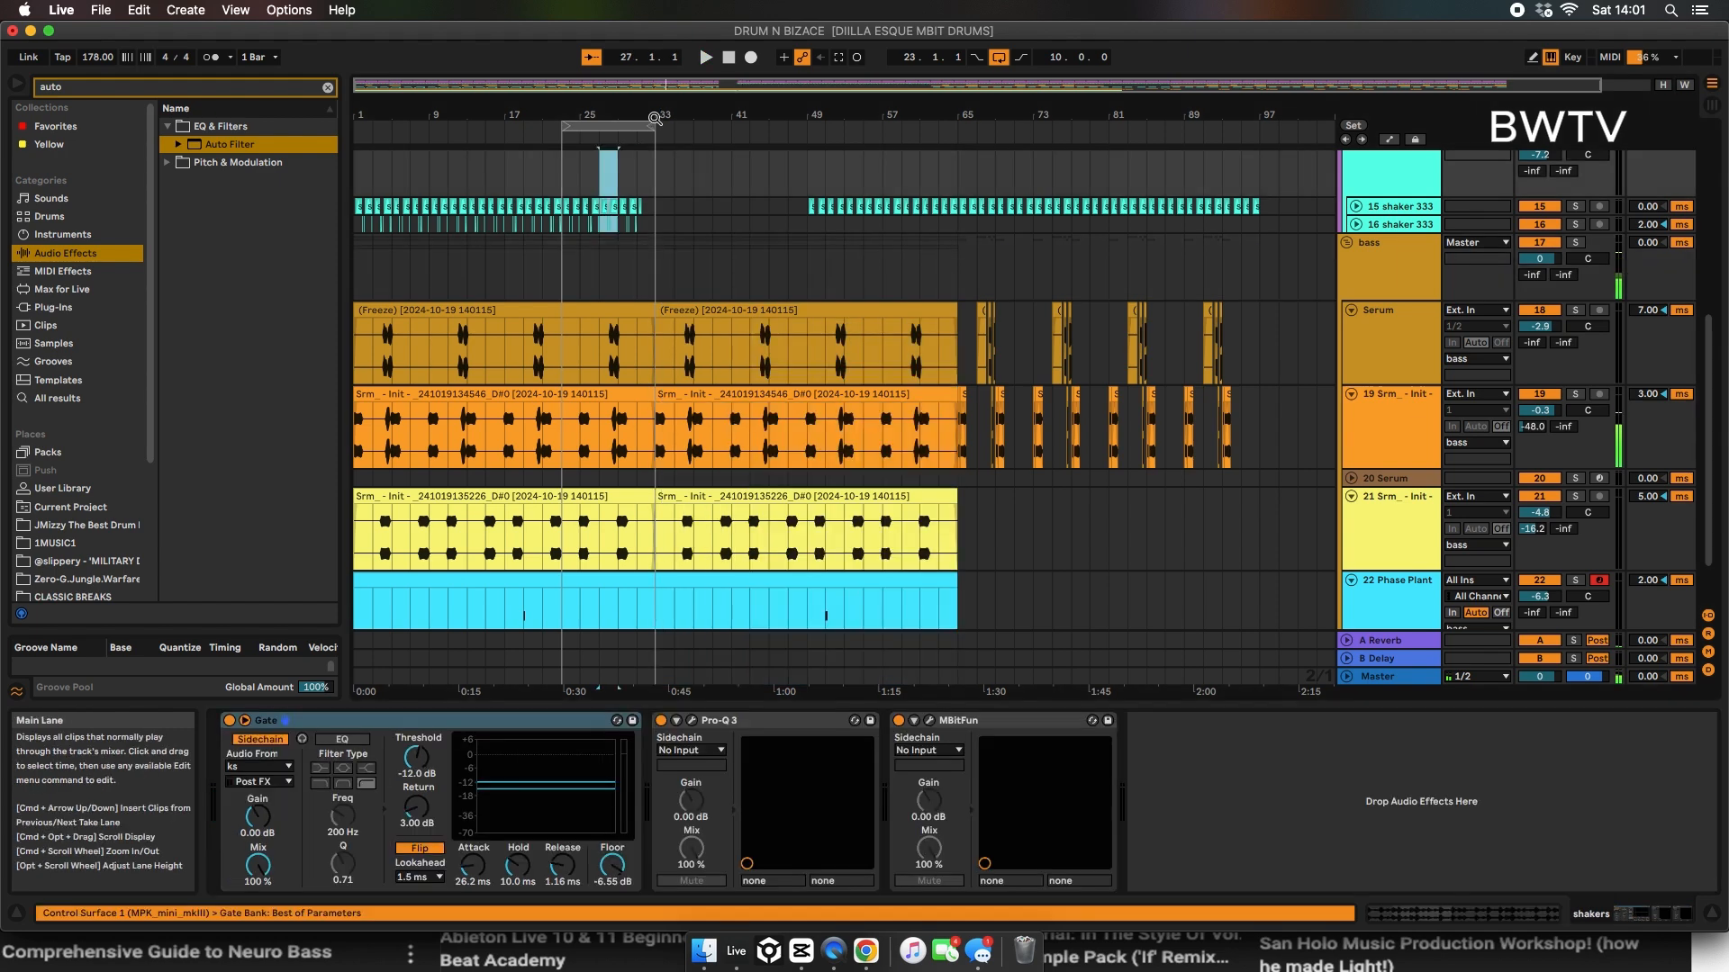
drag(654, 125, 510, 159)
key(space)
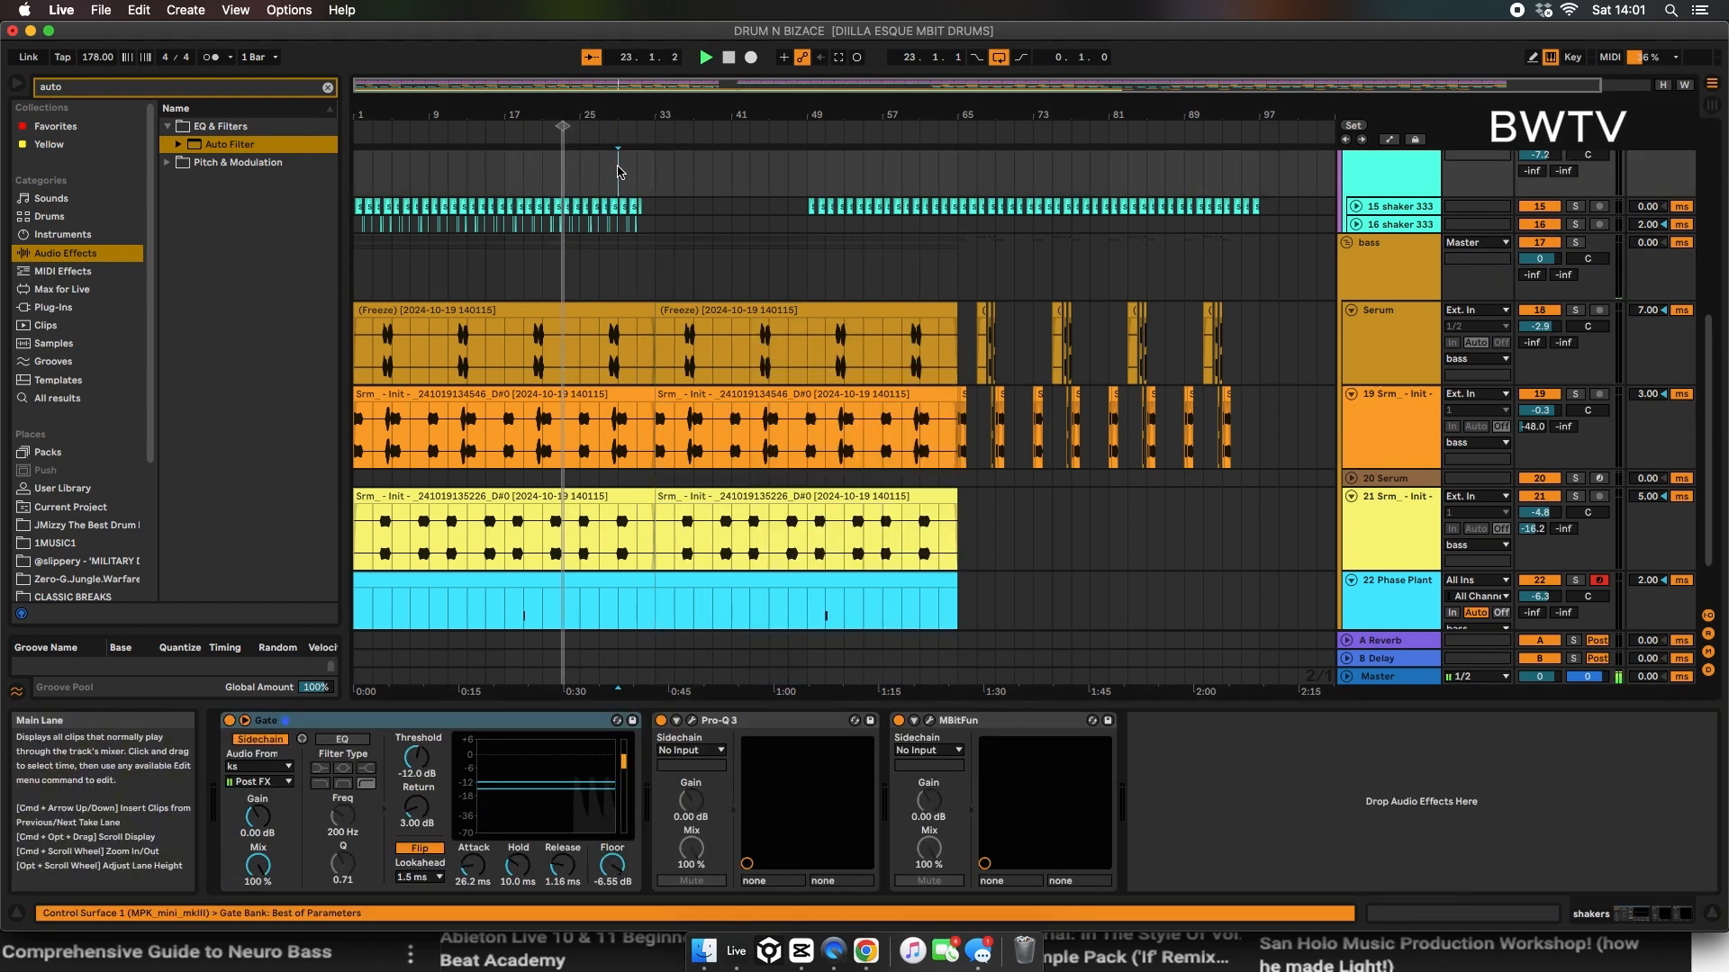
key(space)
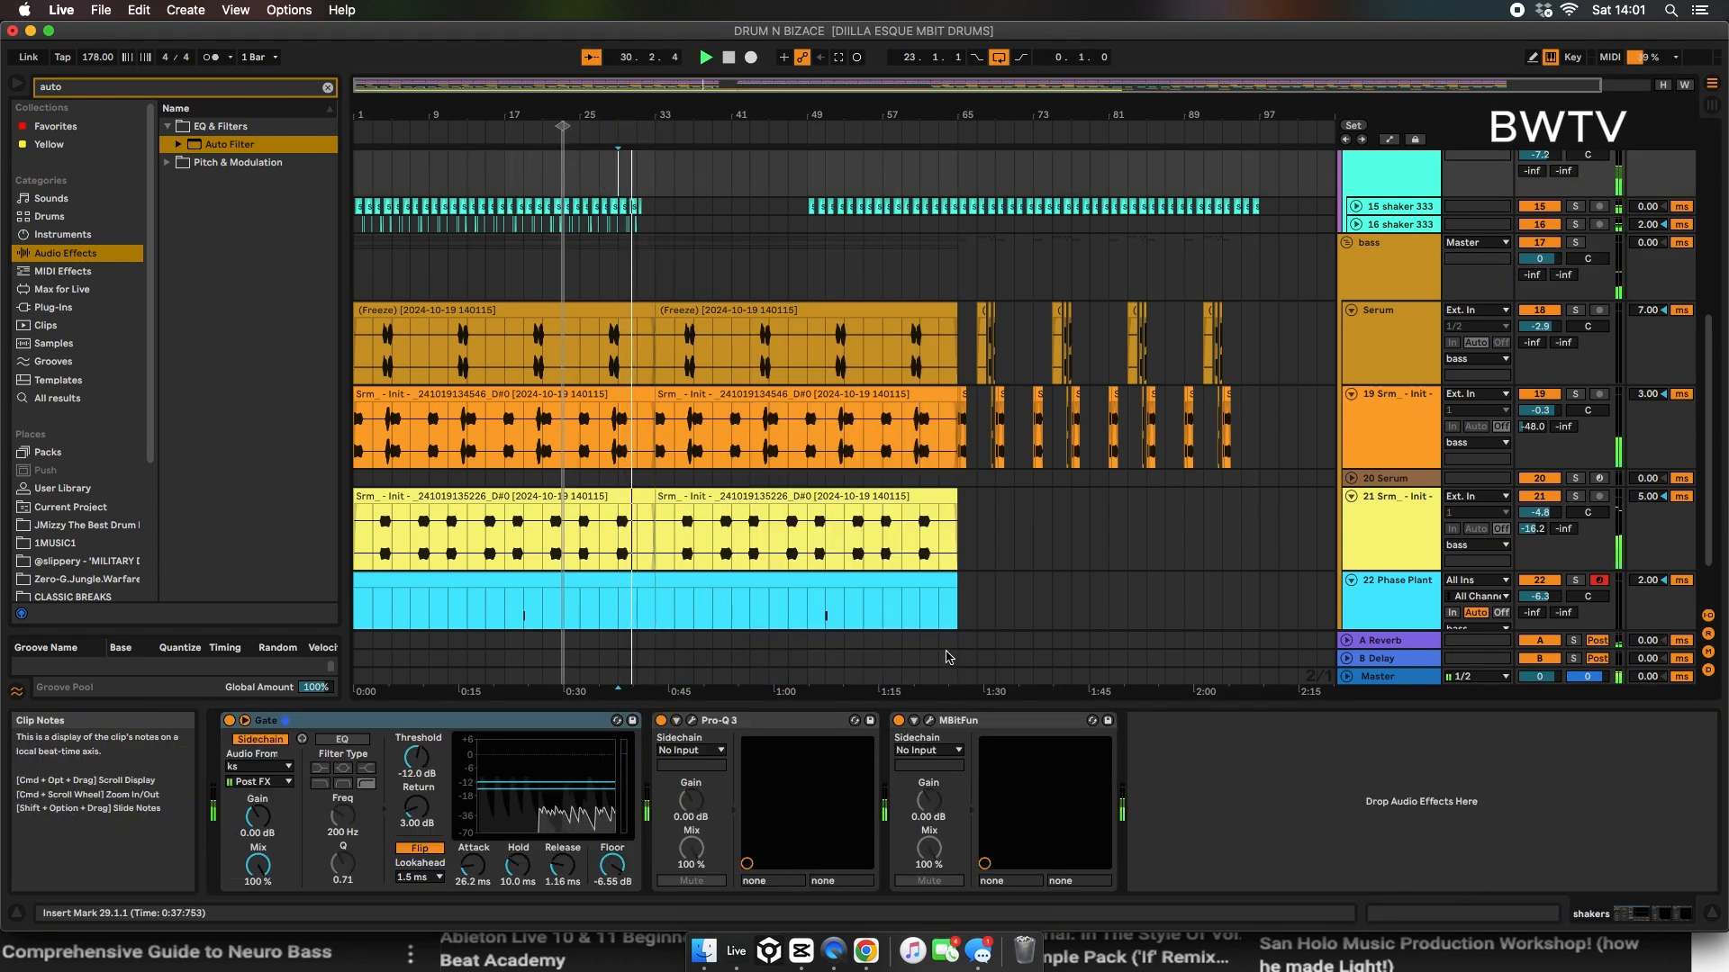
Step: Automate the bass group's Auto Filter to be on until bar 33 and off after it, and audition from bar 27
click(1381, 270)
right_click(231, 722)
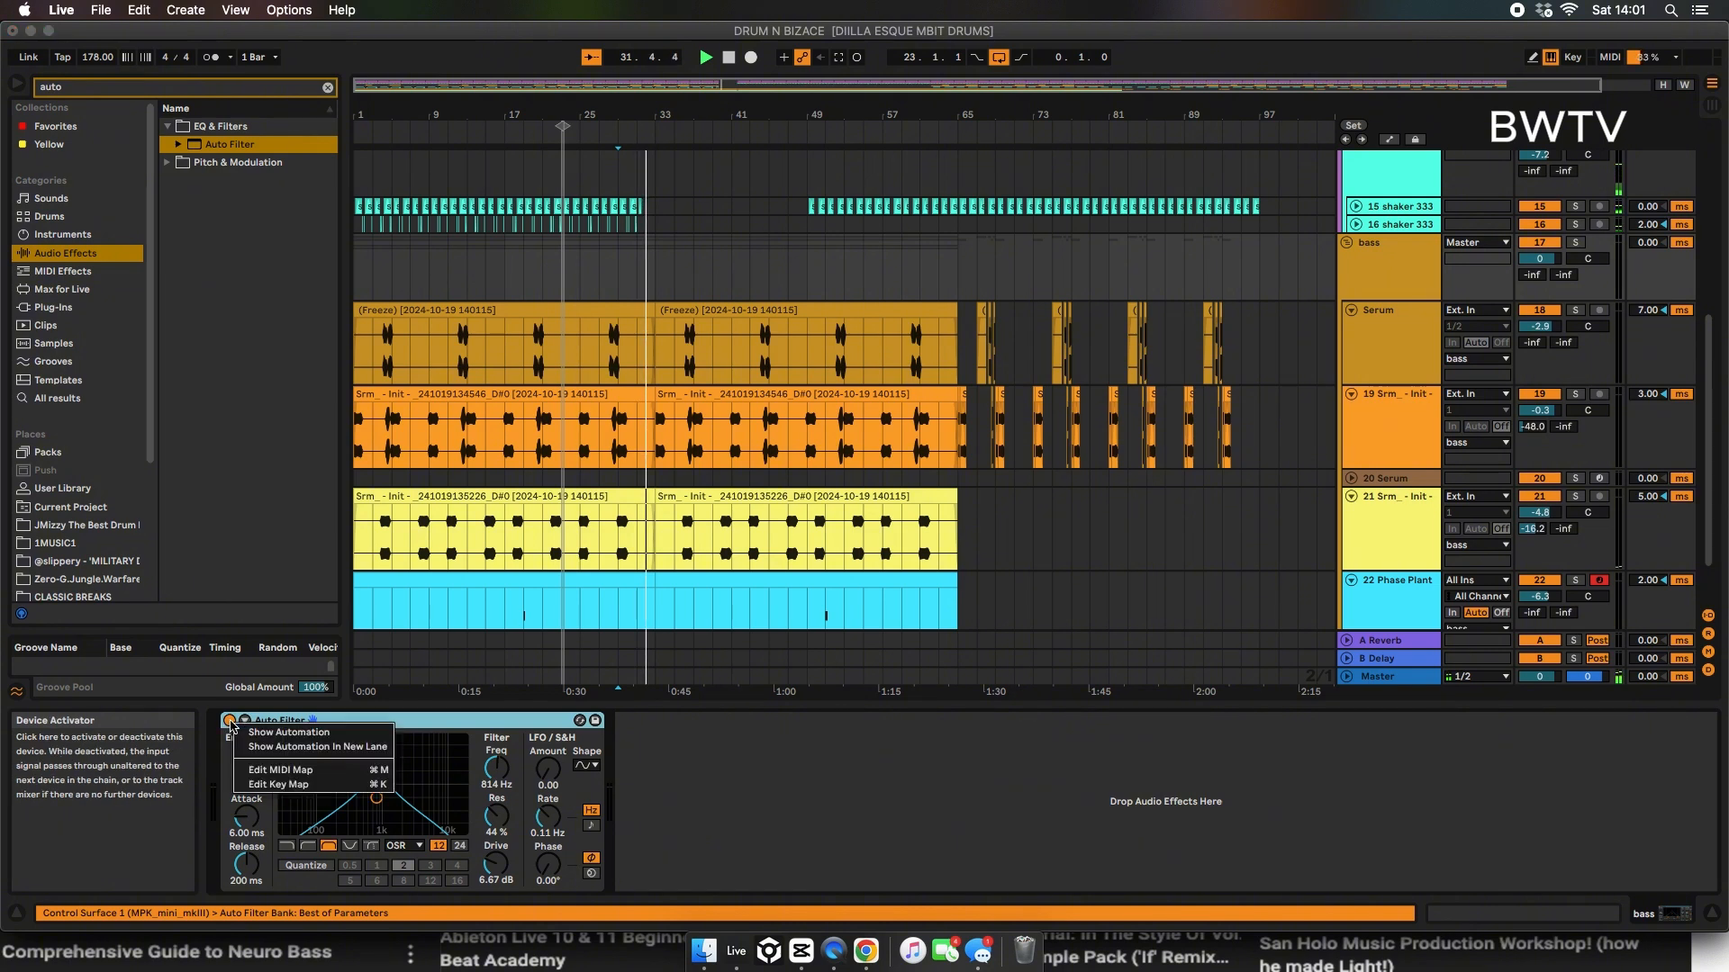
click(289, 732)
drag(648, 170, 642, 191)
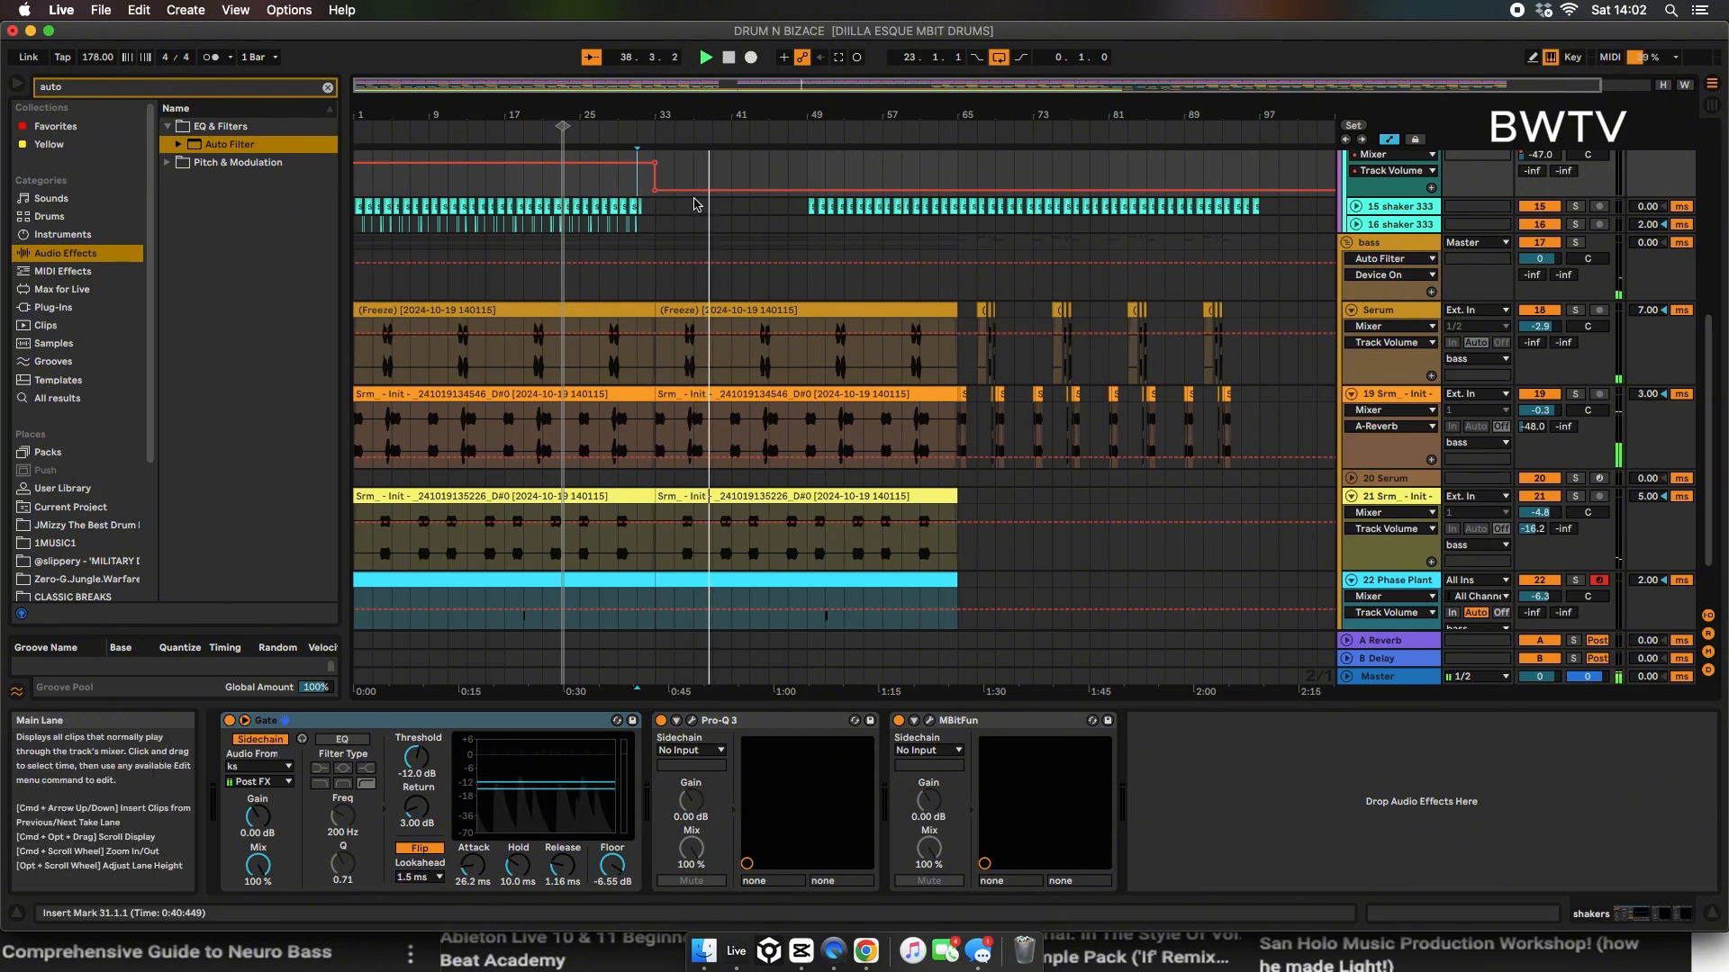
drag(660, 190, 660, 159)
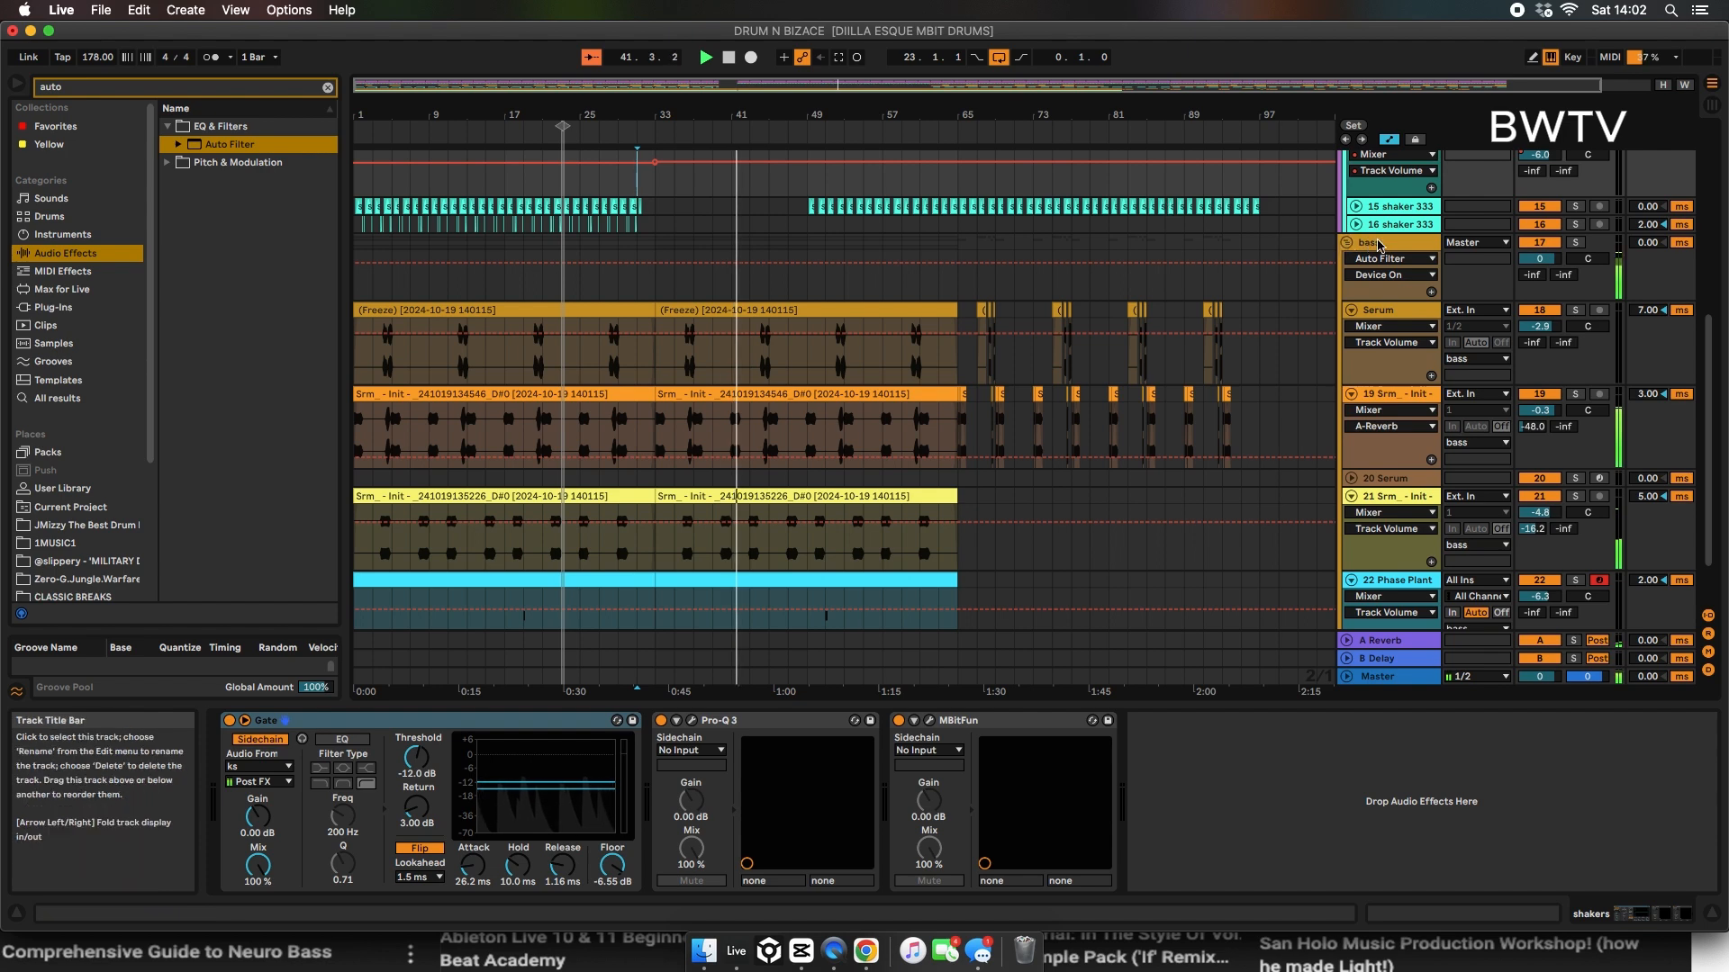
click(664, 335)
click(657, 263)
drag(657, 263, 657, 286)
click(606, 295)
key(space)
key(space)
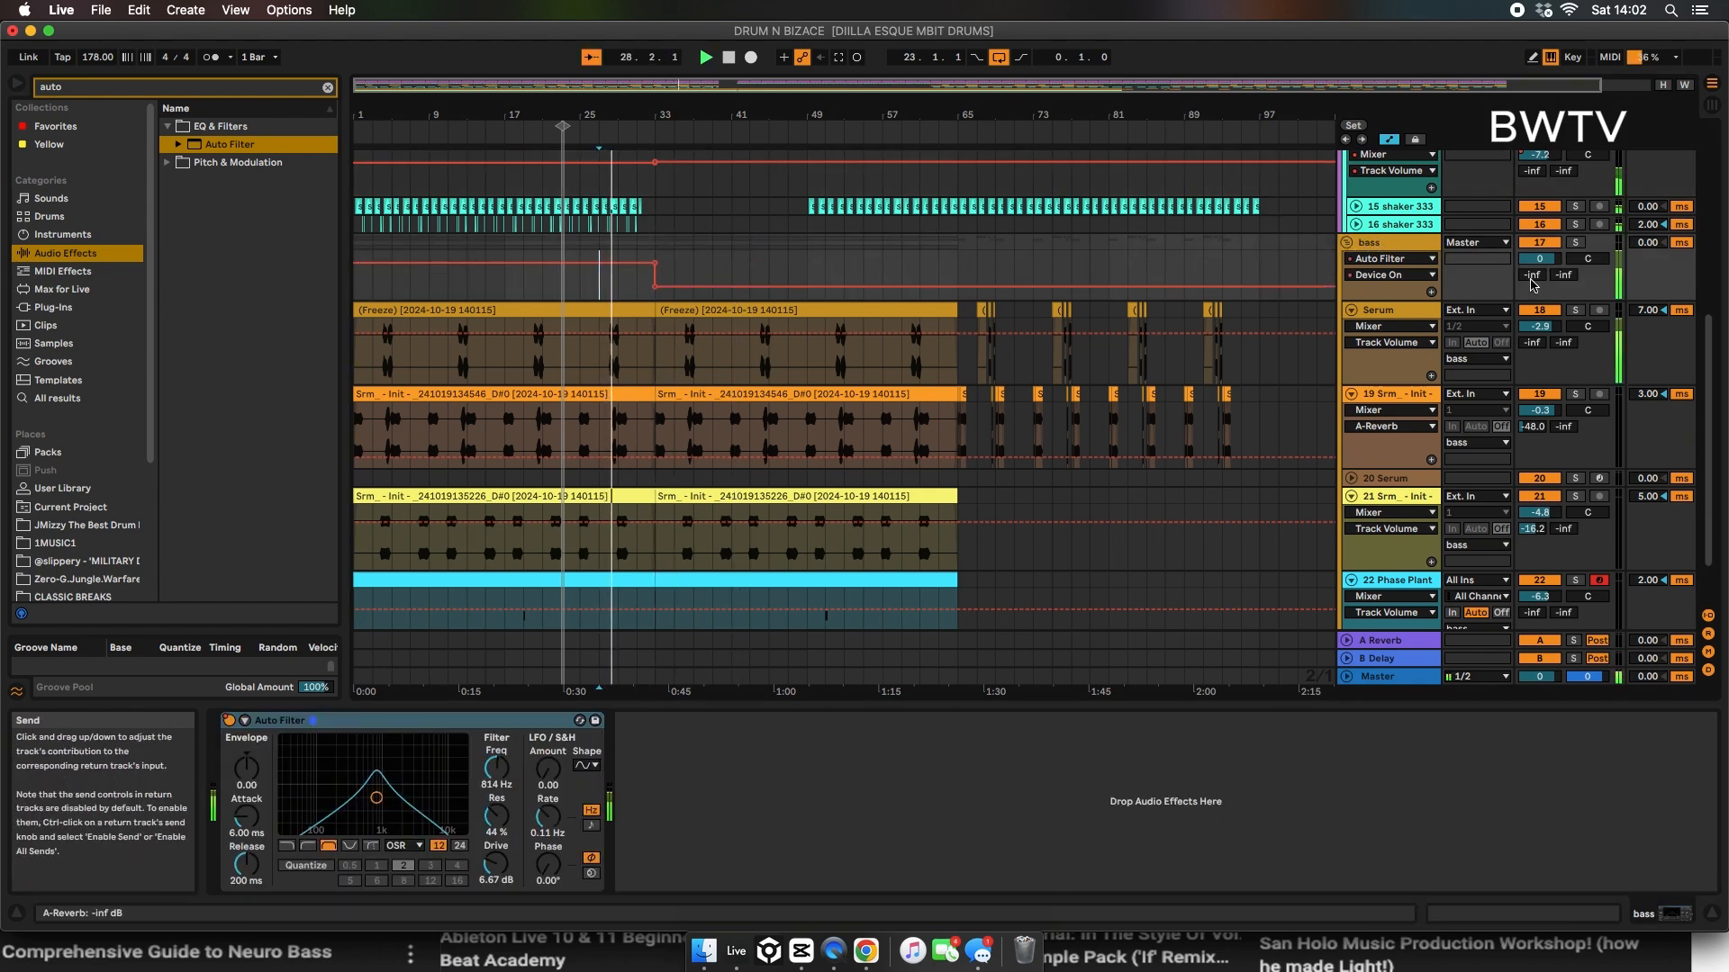
Step: Raise the bass group's A-Reverb send to 0 dB and automate it to ramp up from bar 1 to bar 33
drag(1531, 276, 1531, 185)
click(655, 253)
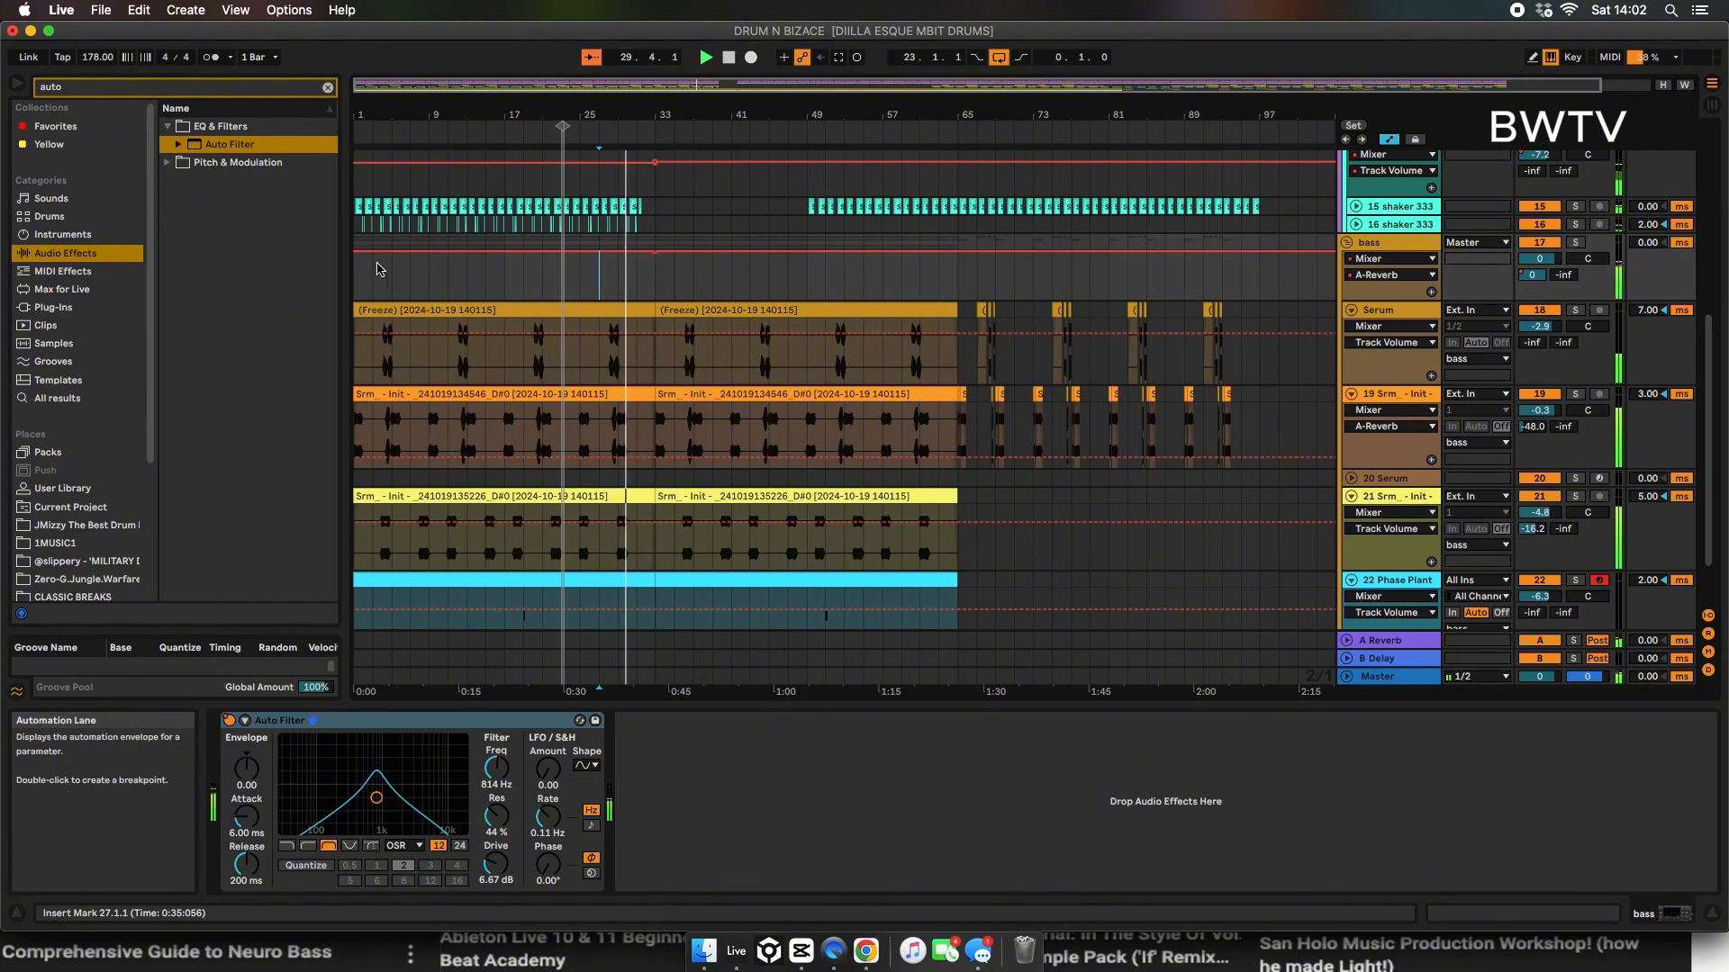
drag(356, 253, 356, 285)
Step: Set the return Reverb's decay time to about 10.3 s and automate it to drop to about 1.17 s at bar 33
click(1382, 640)
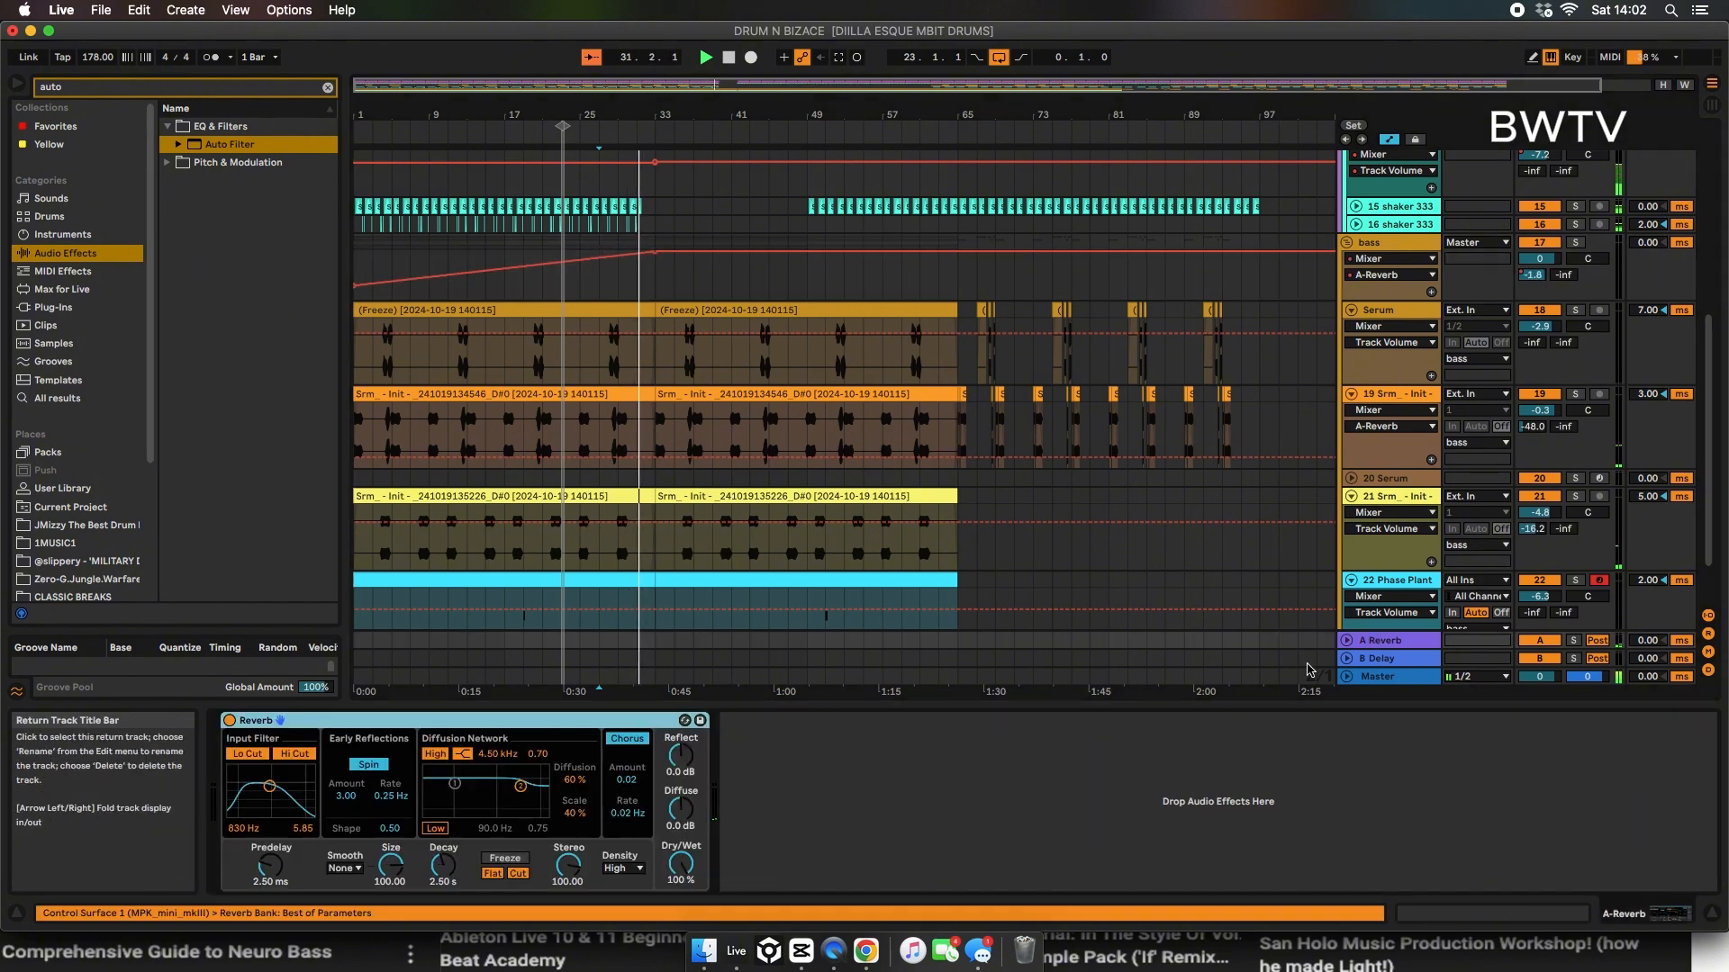
drag(438, 878, 439, 852)
key(space)
key(space)
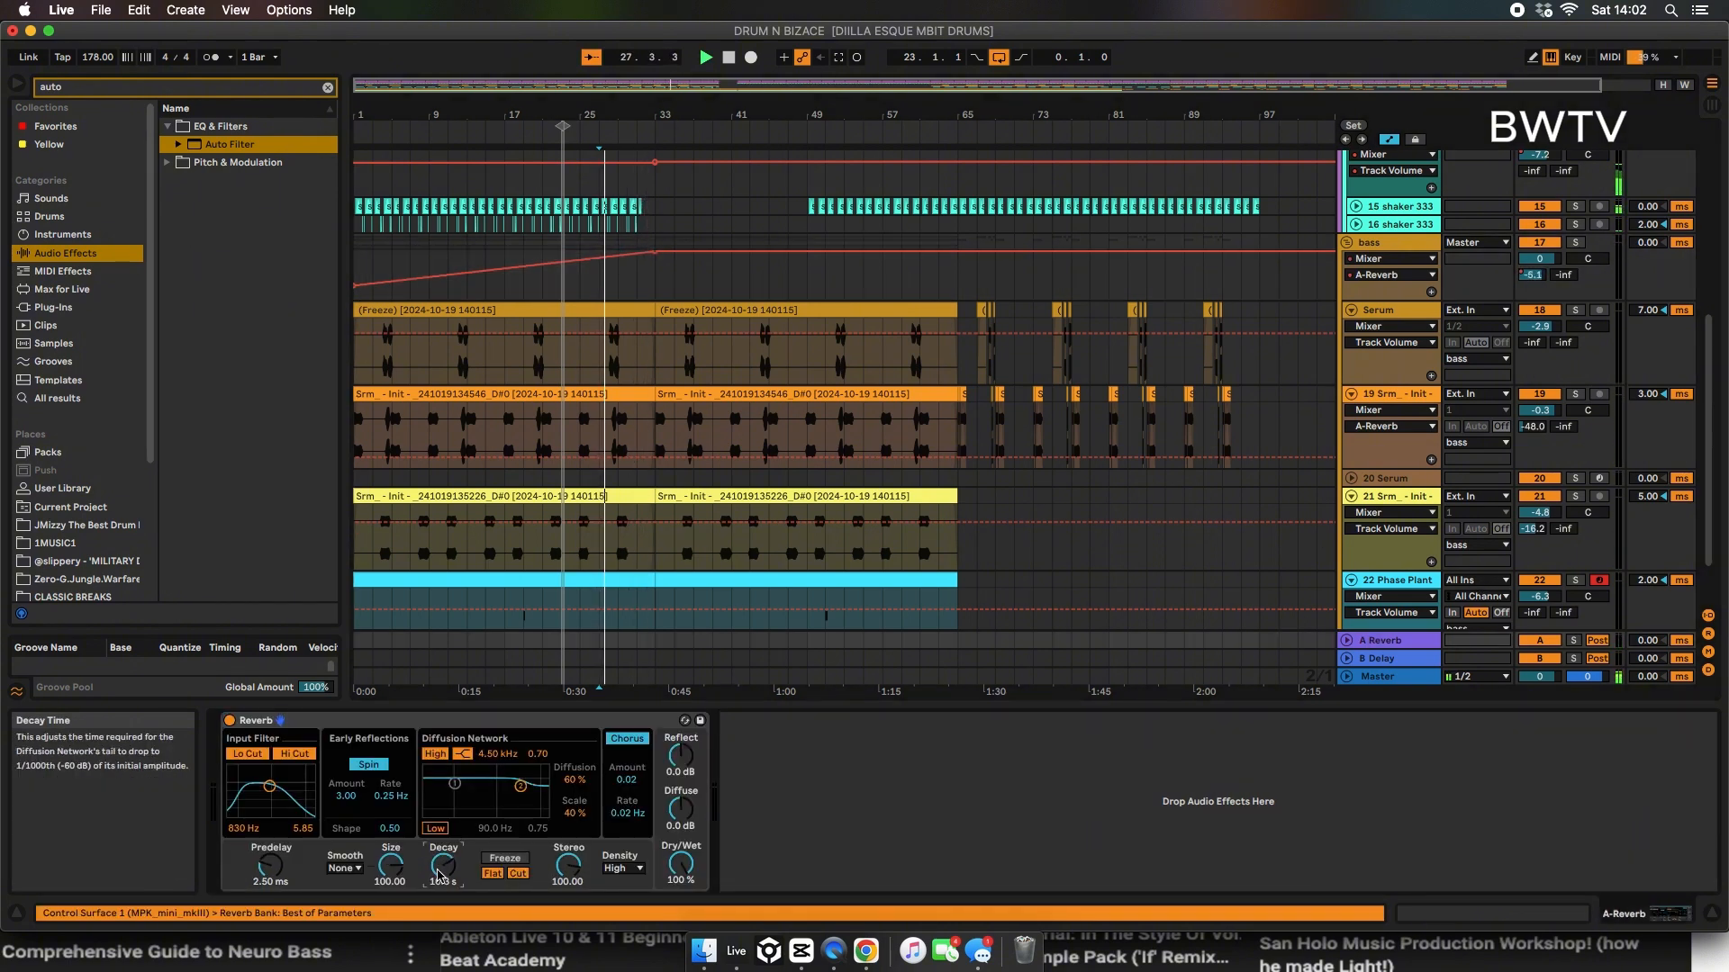
click(1346, 645)
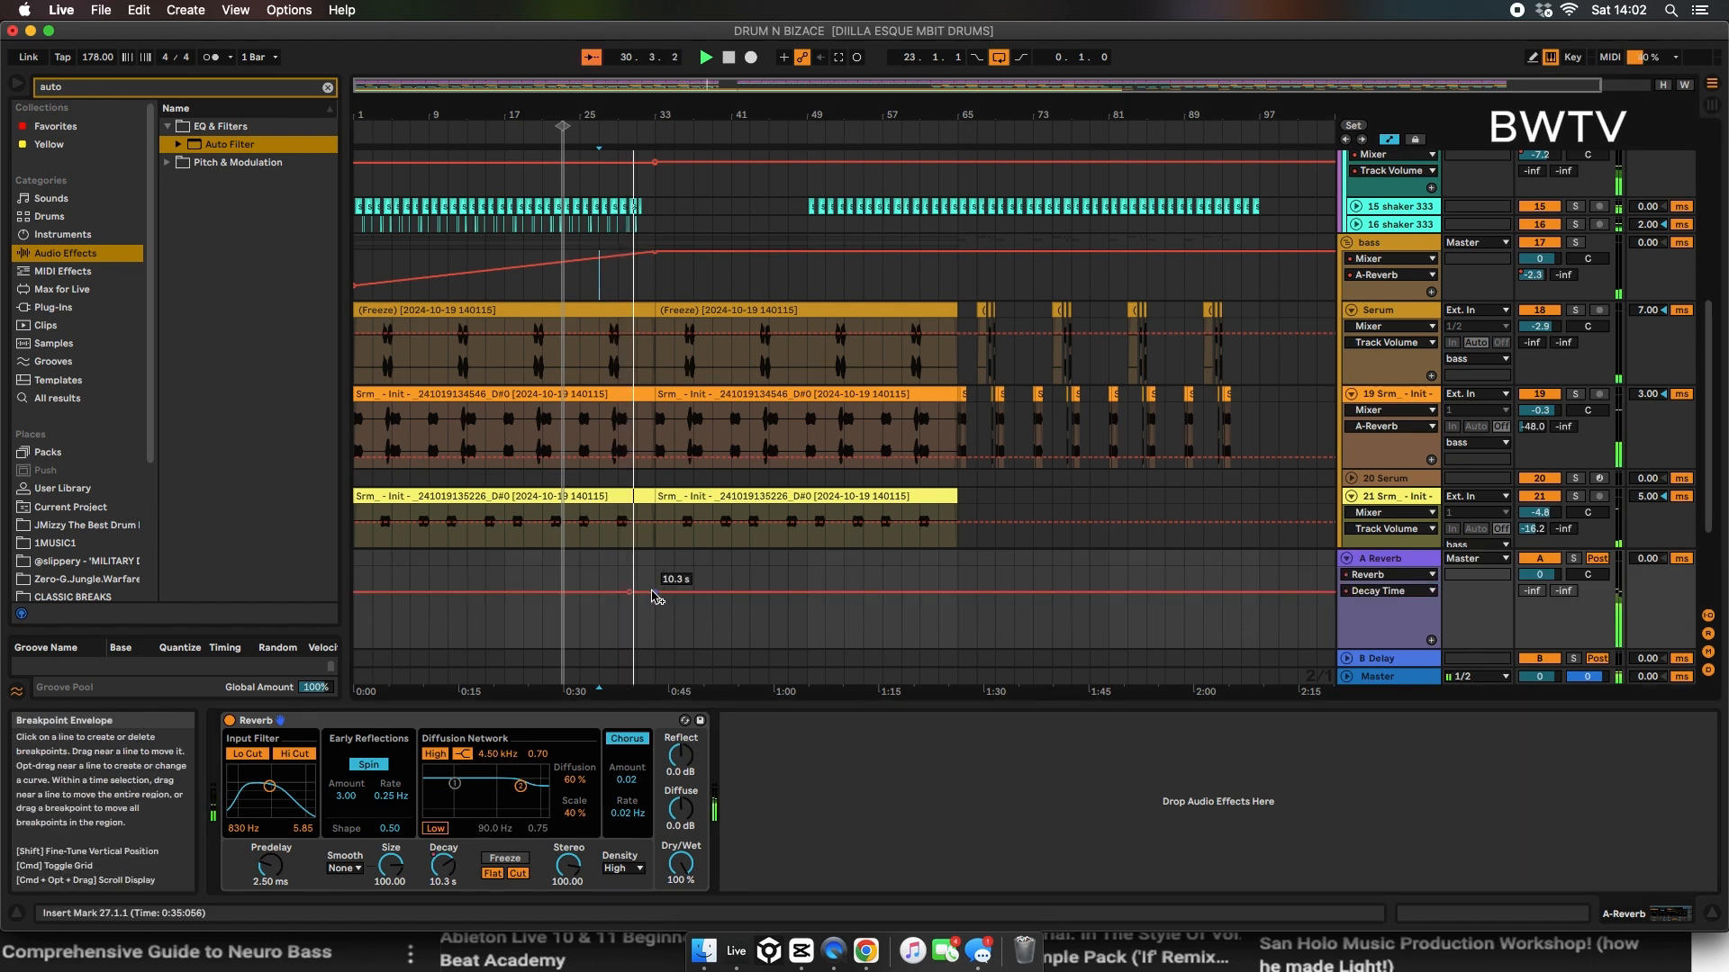
mouse_move(655, 597)
mouse_down()
mouse_move(655, 654)
mouse_move(655, 630)
mouse_up()
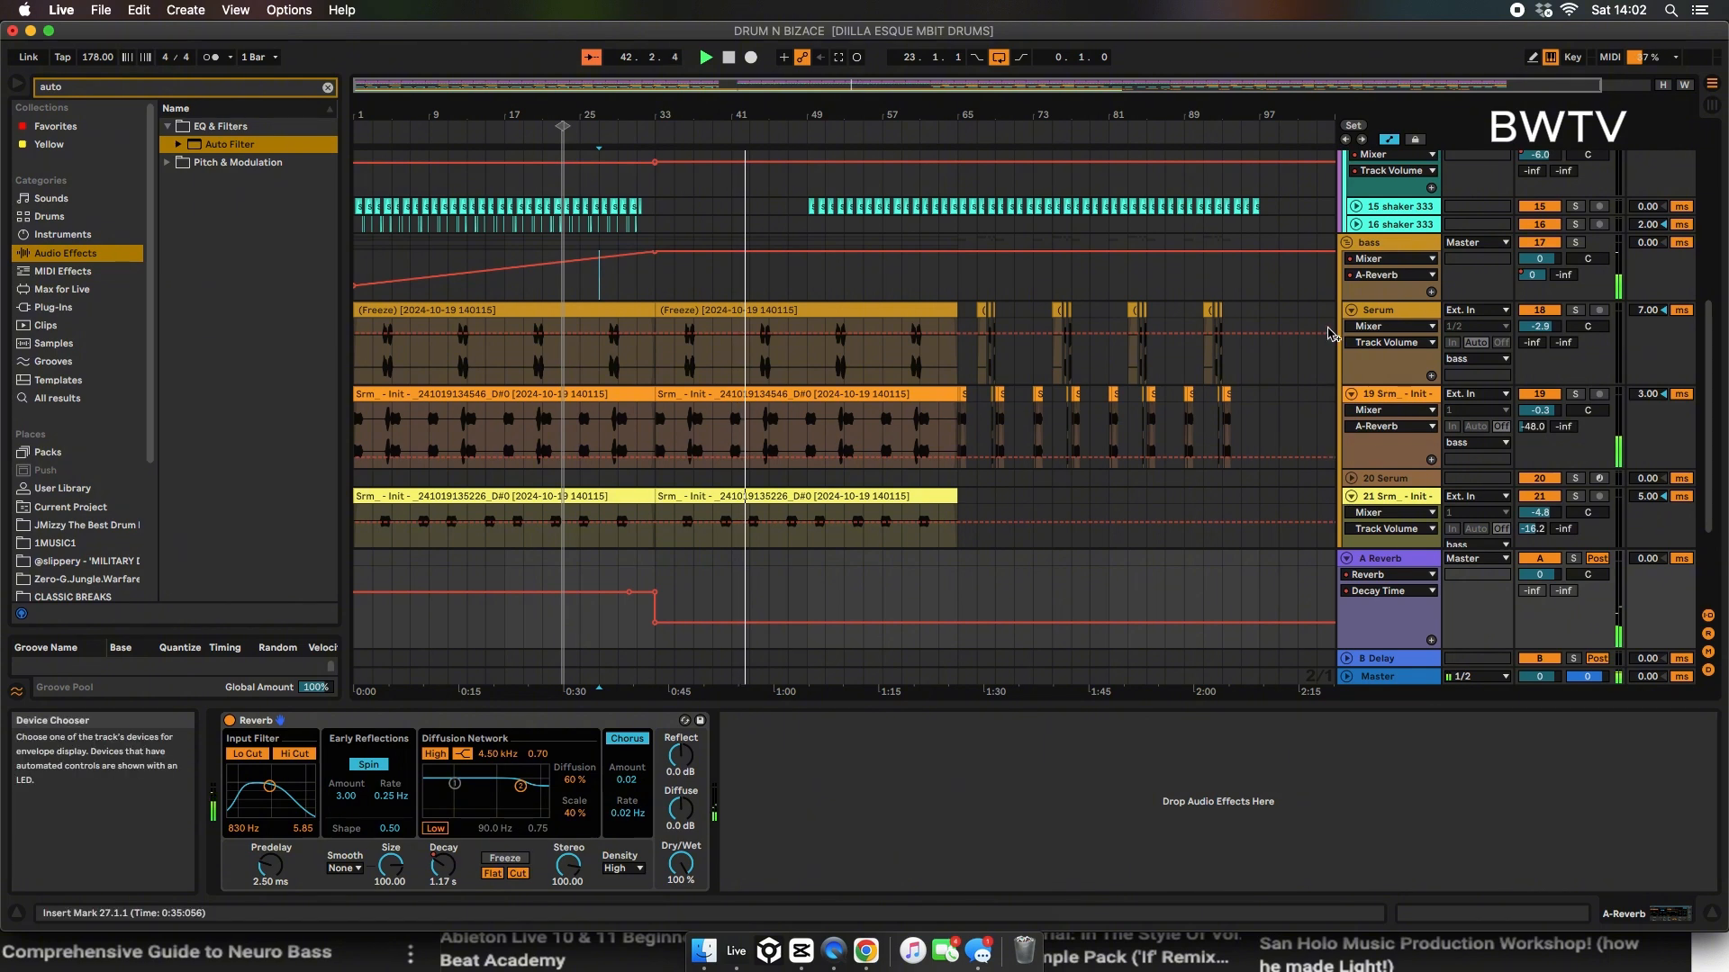
Step: Fold the bass group, hide the automation lanes and display the bass group's devices
alt+click(1347, 243)
click(1389, 140)
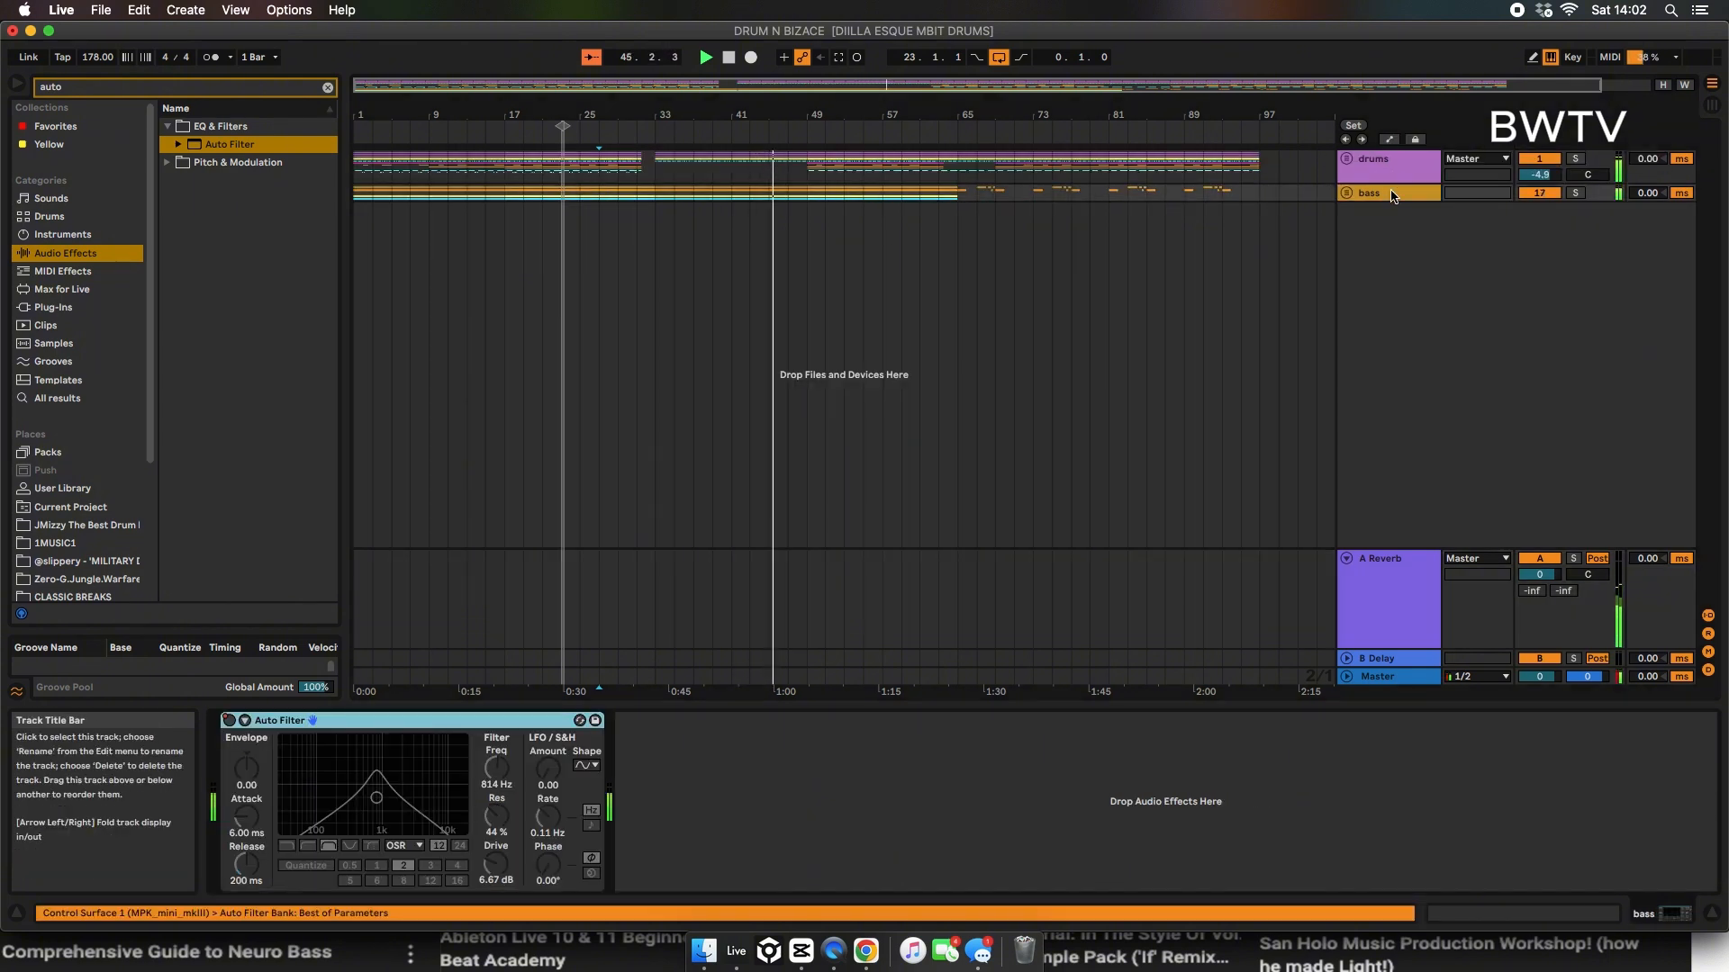
click(1396, 192)
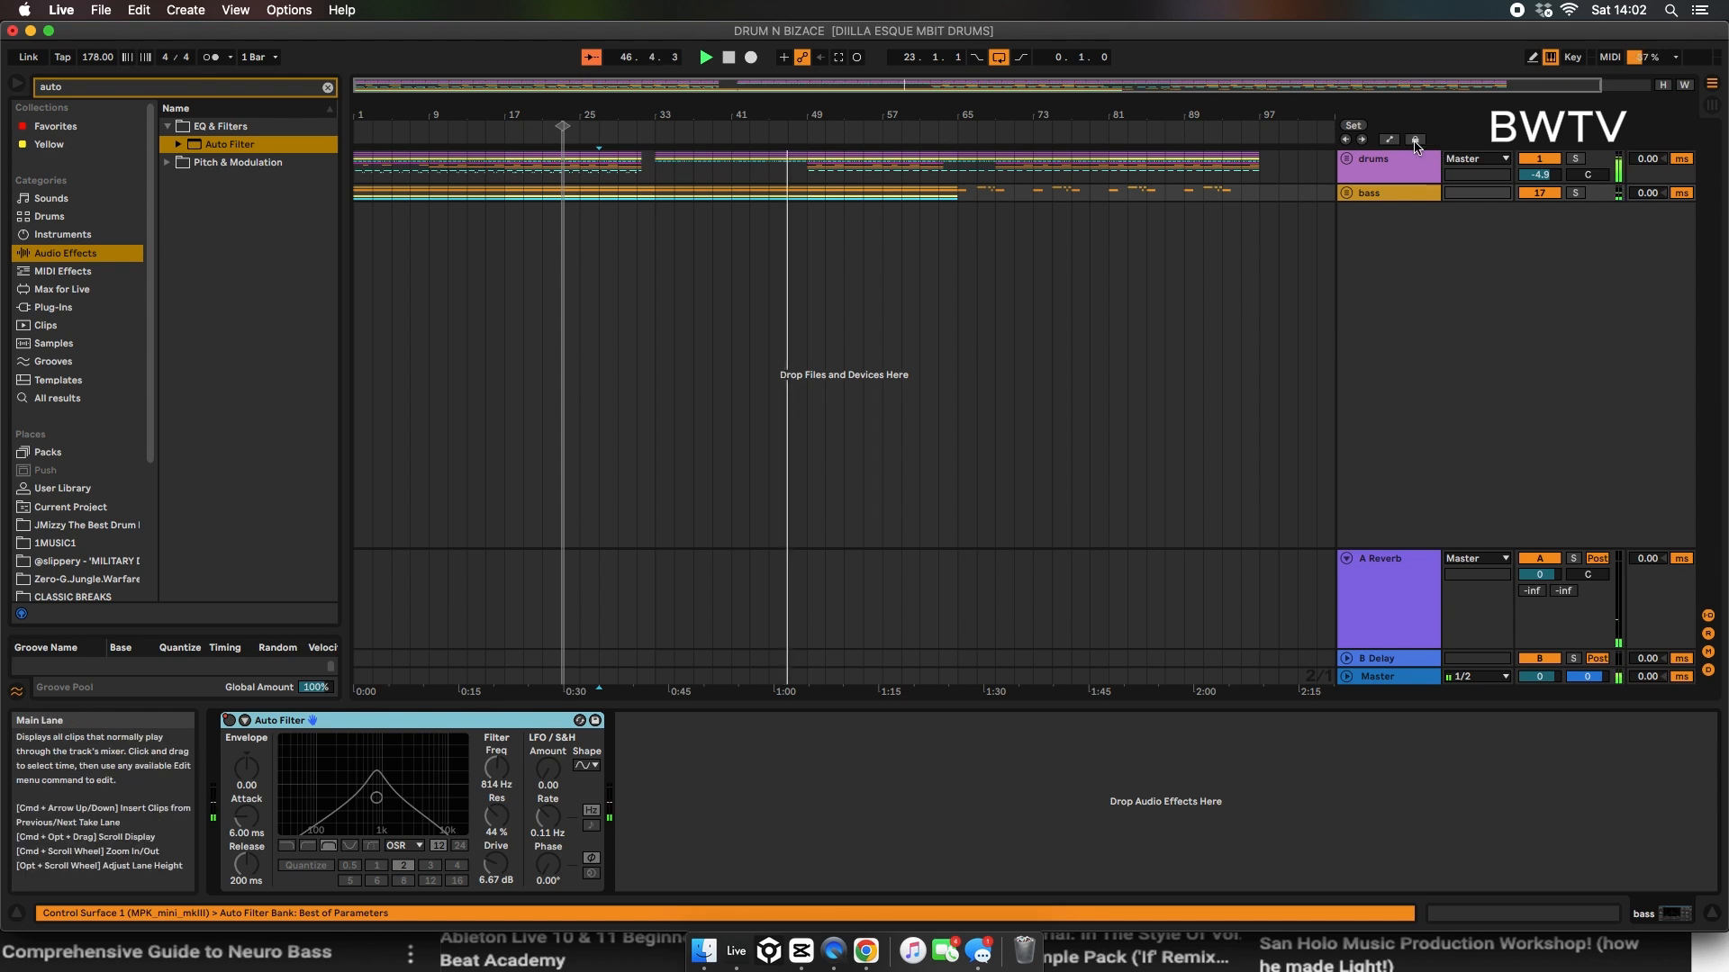
Step: Search the BassWobble Tv samples for "kick build" and place DRUMS - kick builder.wav from Sample Pack [002] on a new track at bar 48
drag(783, 118, 781, 234)
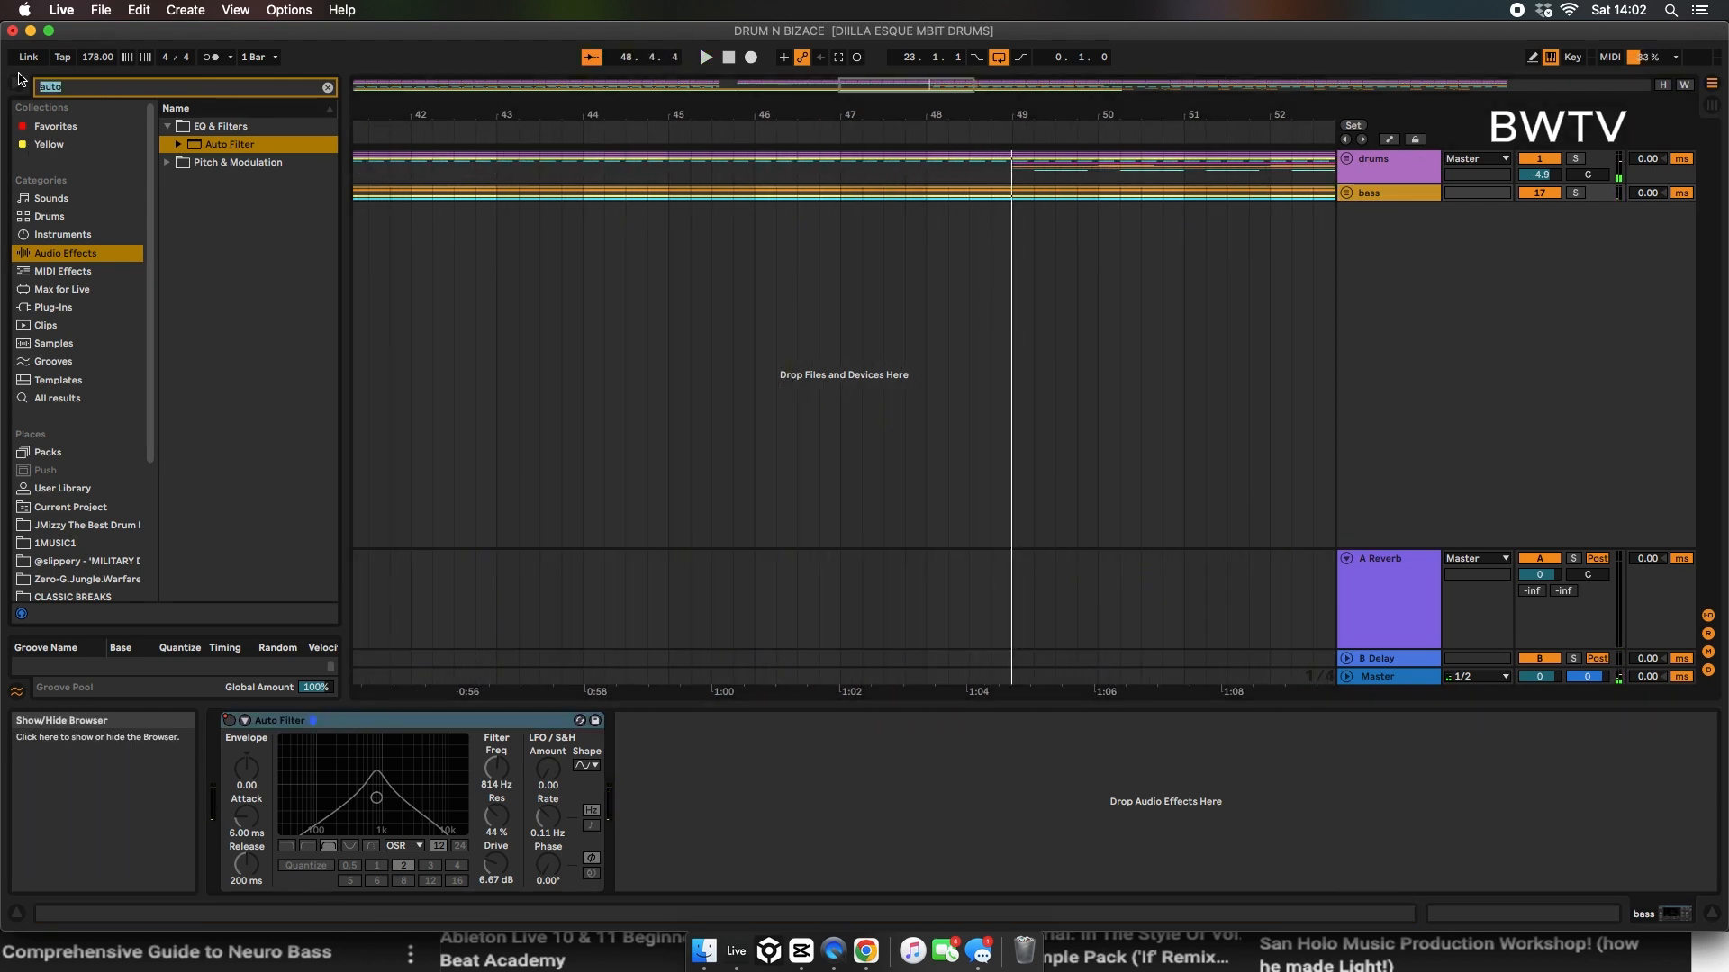
text(kick b)
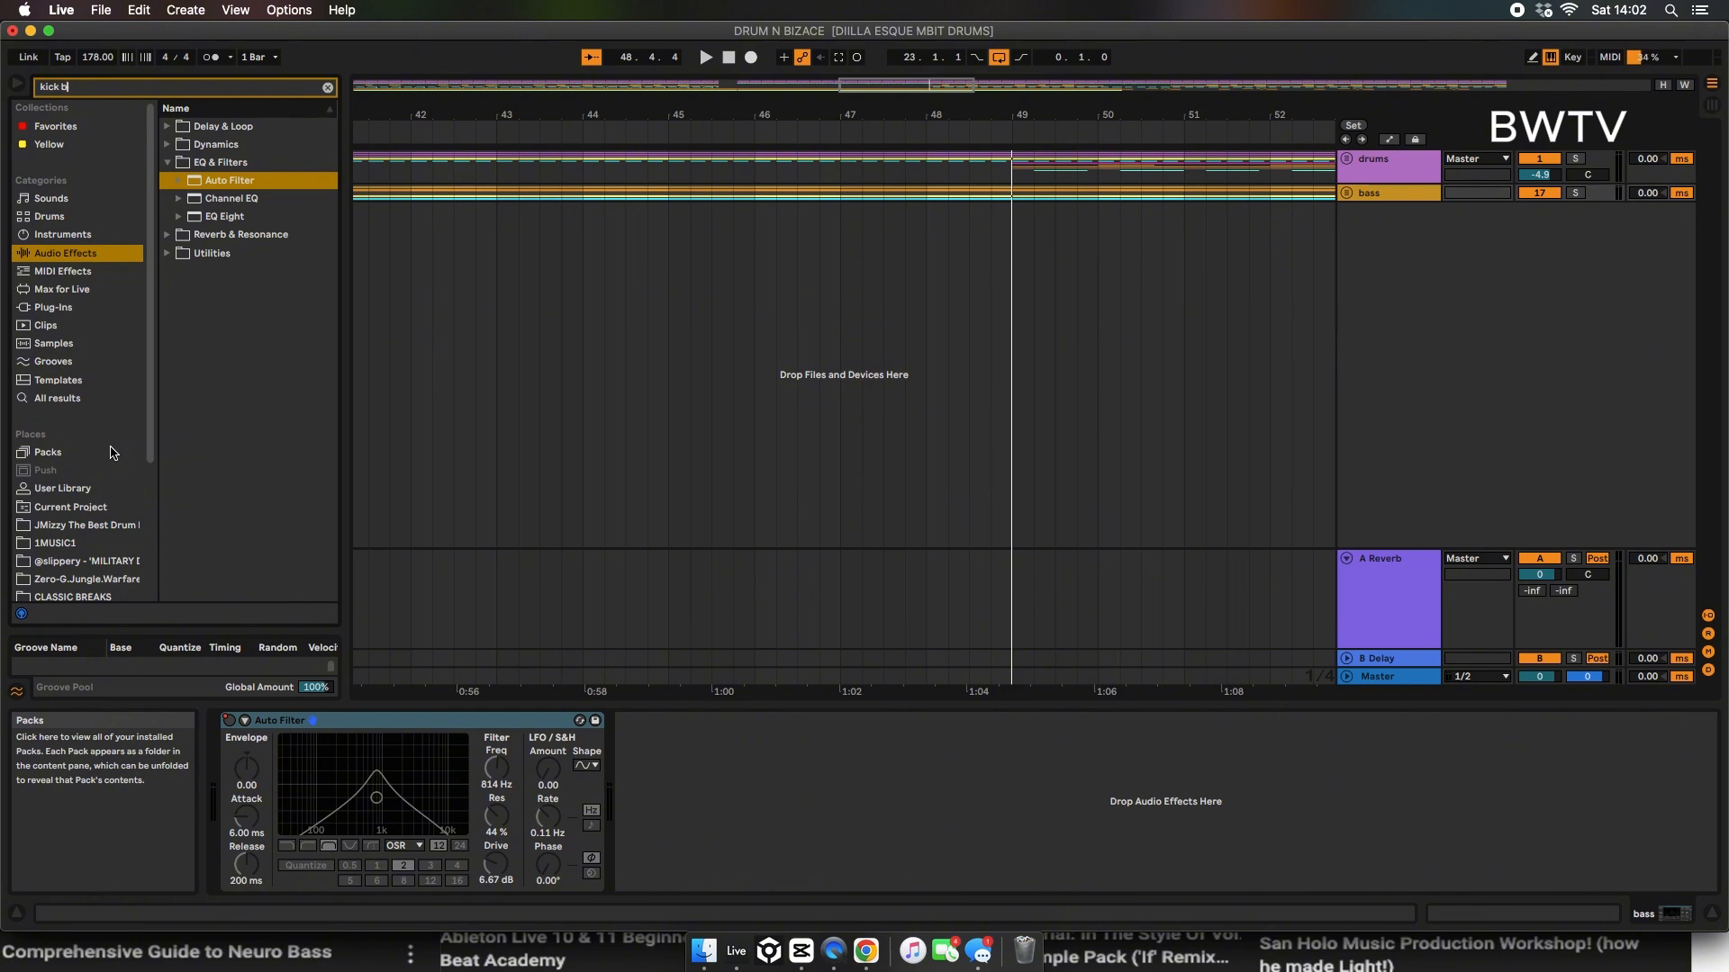
text(uild)
scroll(89, 558, down, 2)
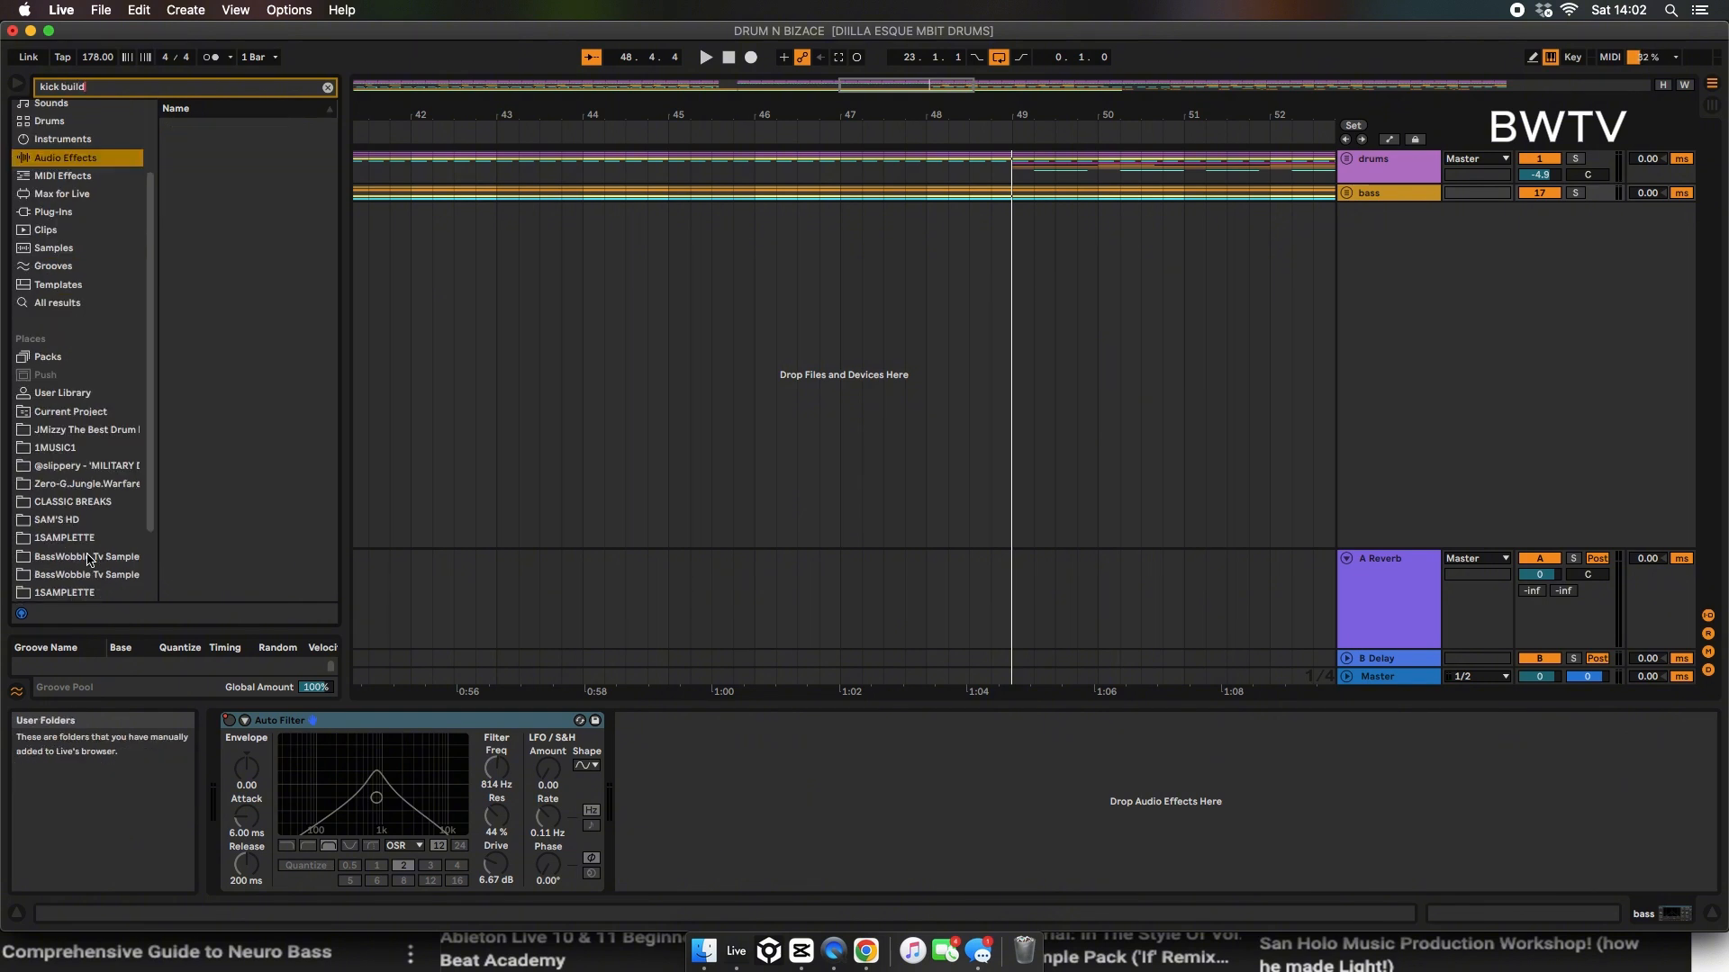
click(78, 560)
click(167, 144)
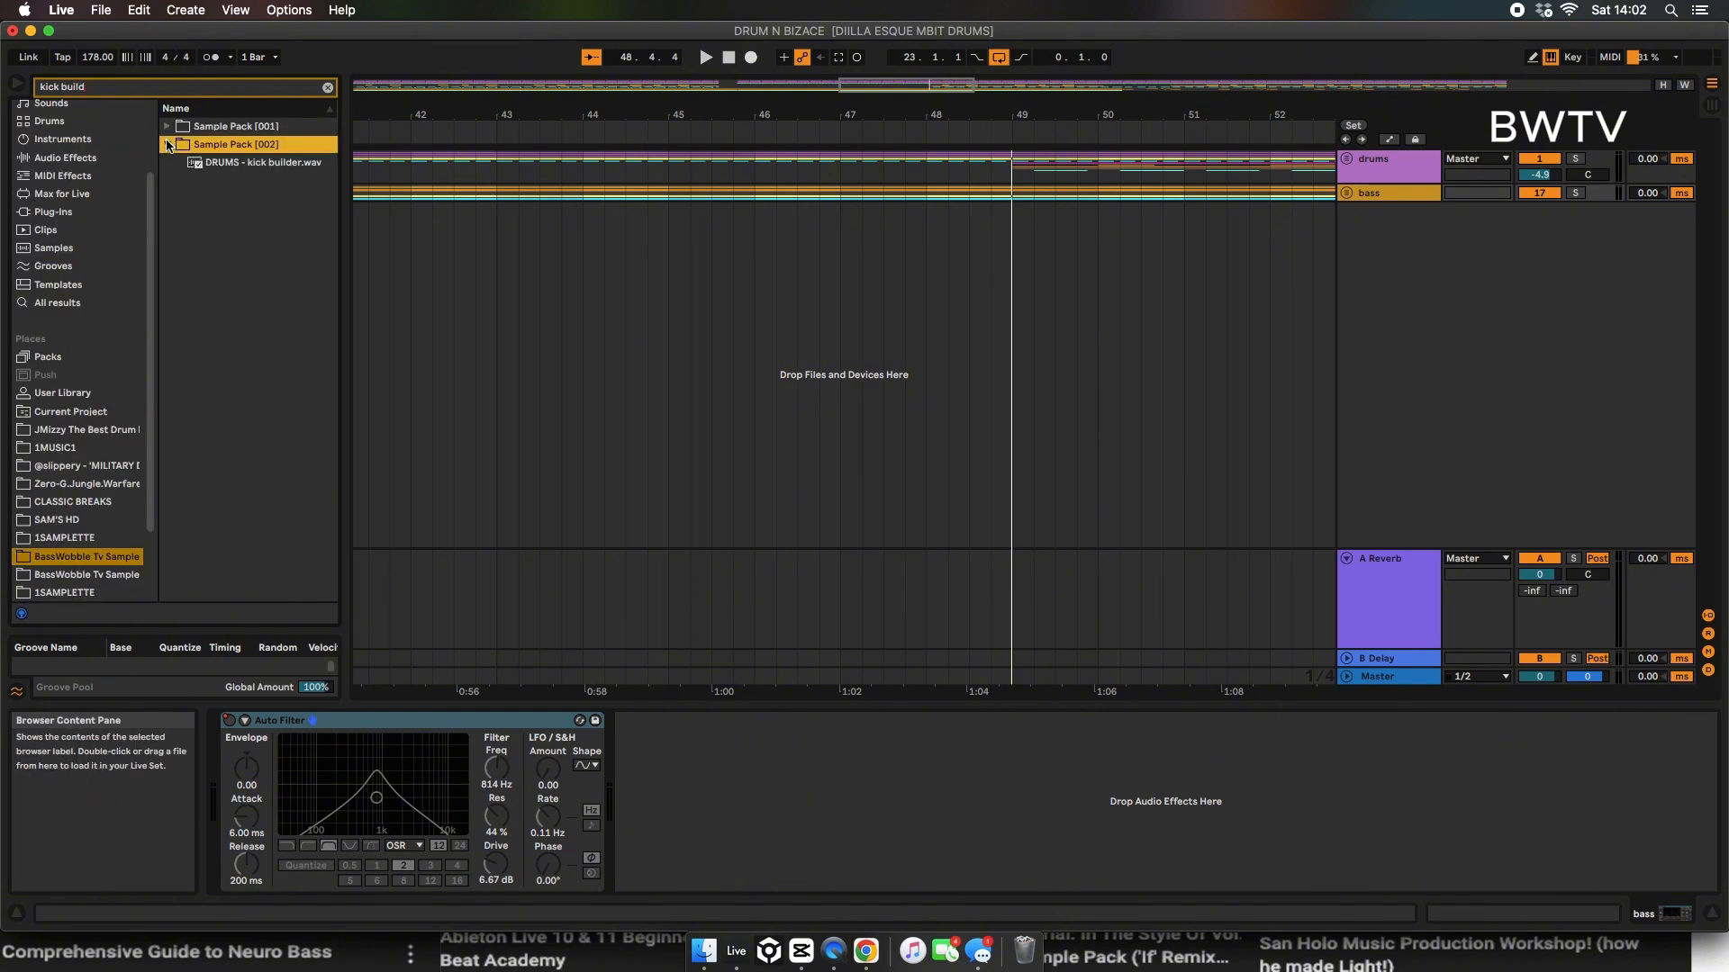
drag(209, 166, 914, 230)
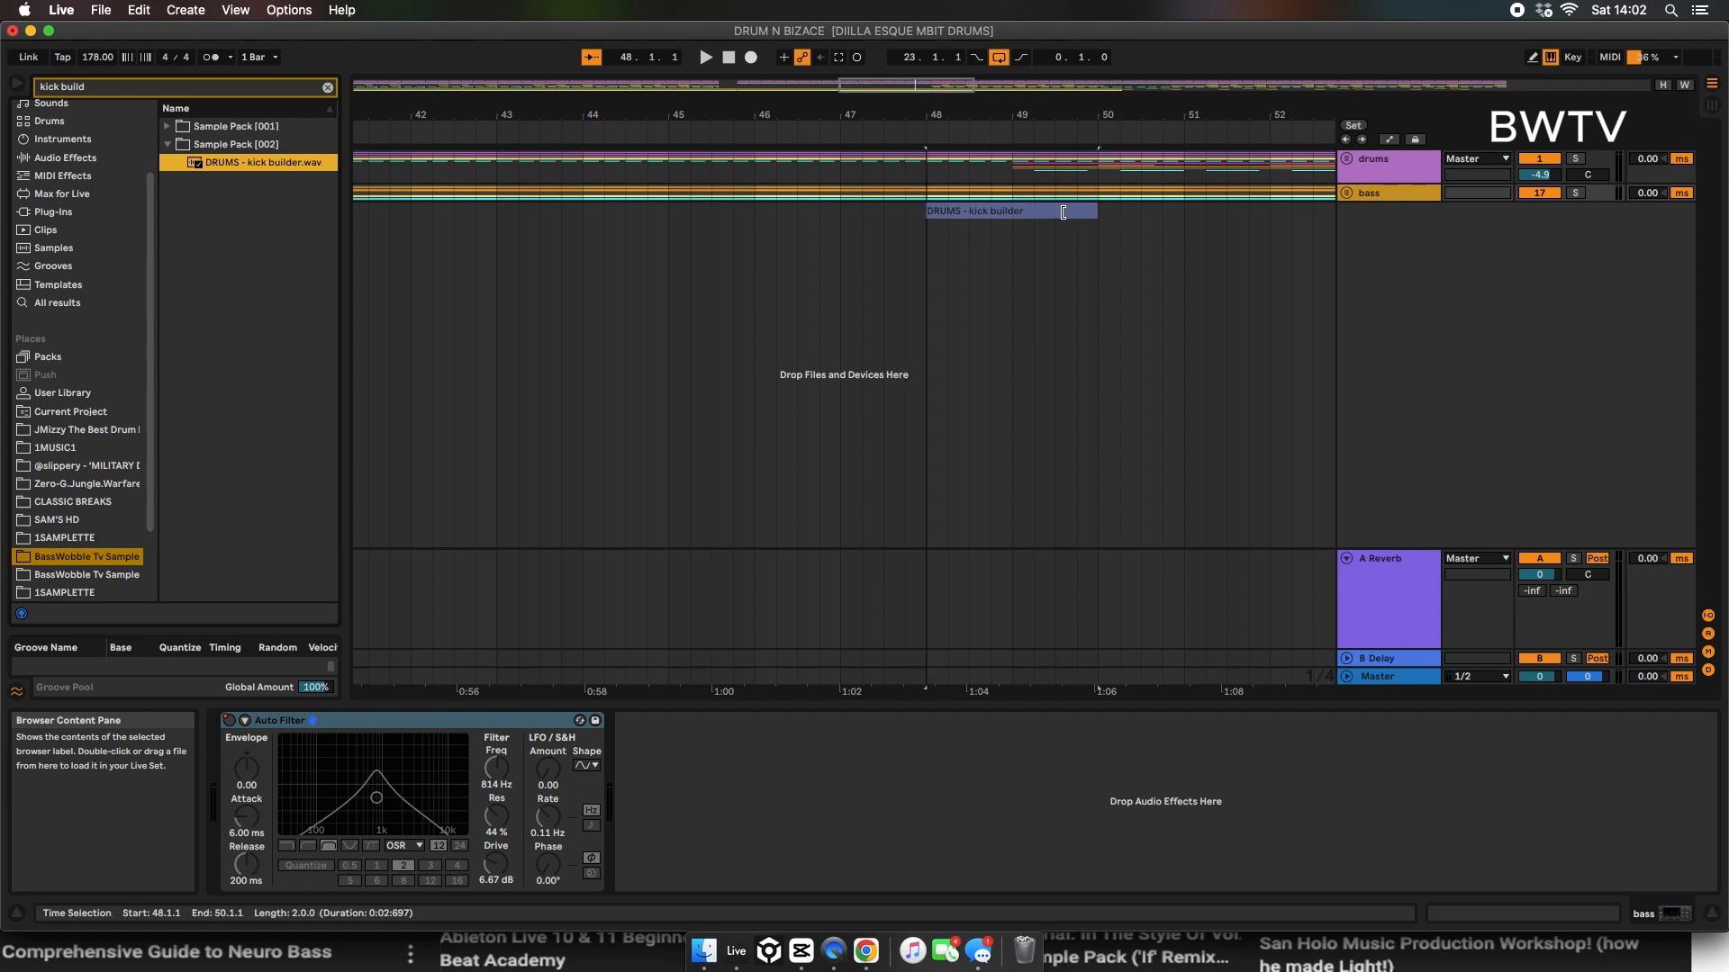
Step: Trim the kick builder clip to one bar and set its track's volume to -5.9 dB
drag(1031, 220, 1032, 220)
key(space)
drag(1540, 228, 1540, 244)
key(space)
key(space)
Step: Turn off warping for the kick builder clip and shorten it to three beats, from 48.1.1 to 48.4.1
key(space)
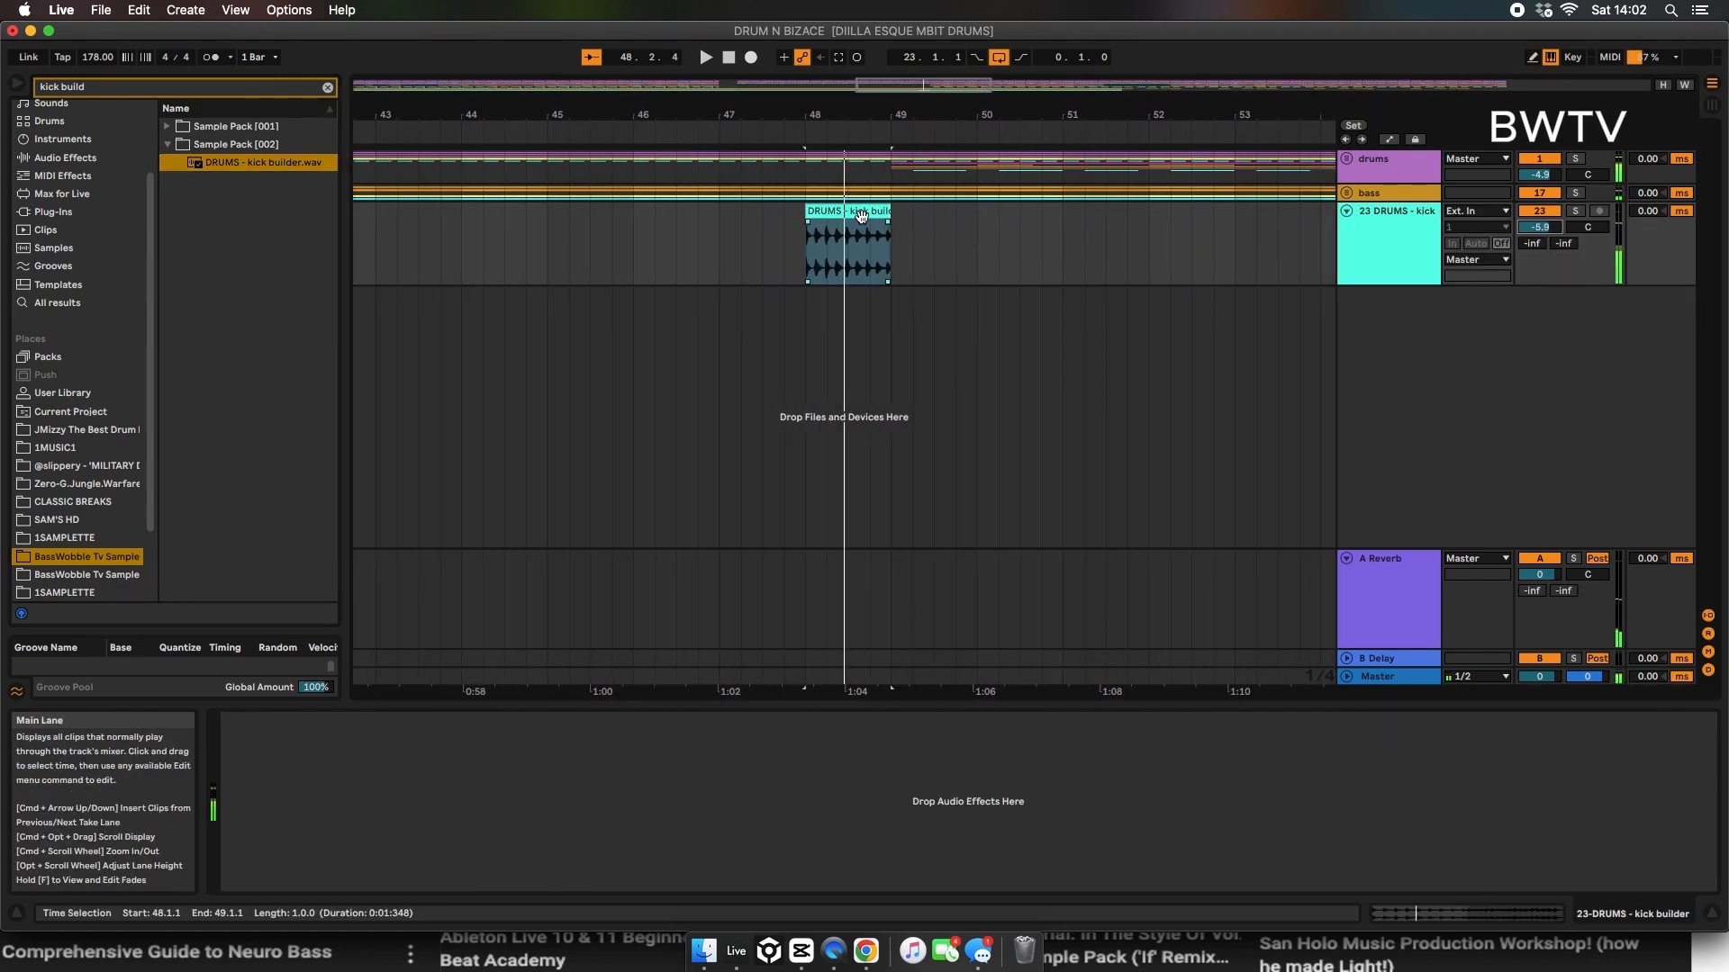
double_click(862, 214)
click(401, 754)
key(space)
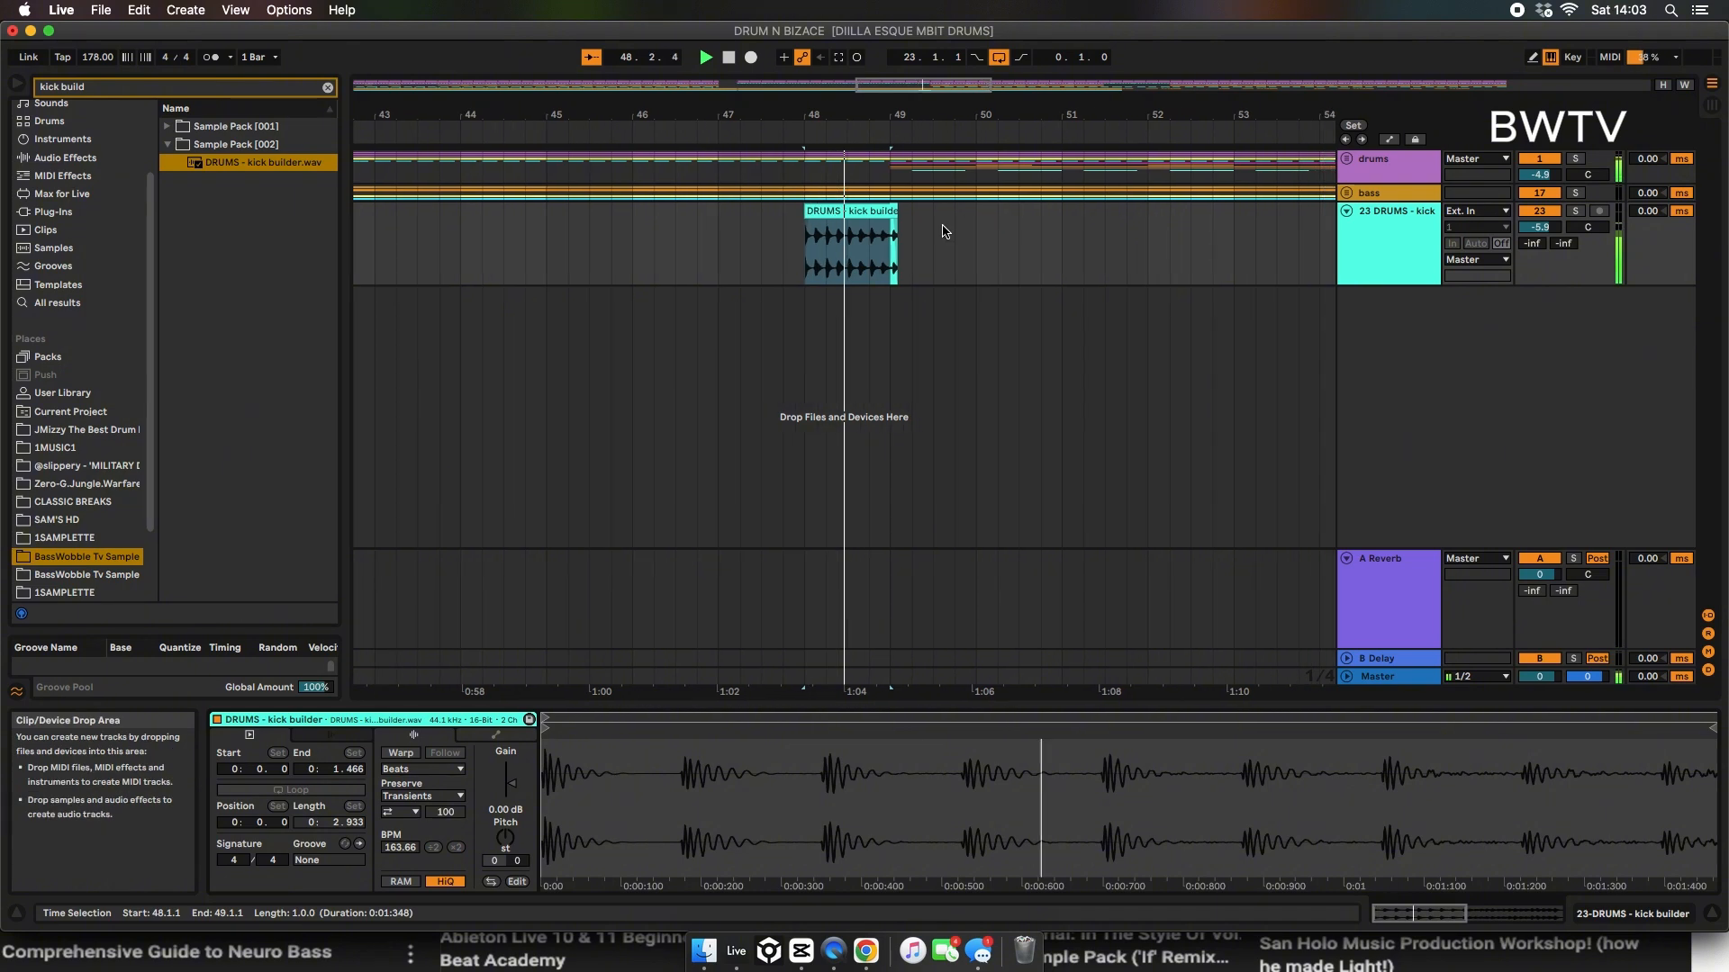
click(834, 212)
key(space)
drag(867, 212, 841, 214)
key(space)
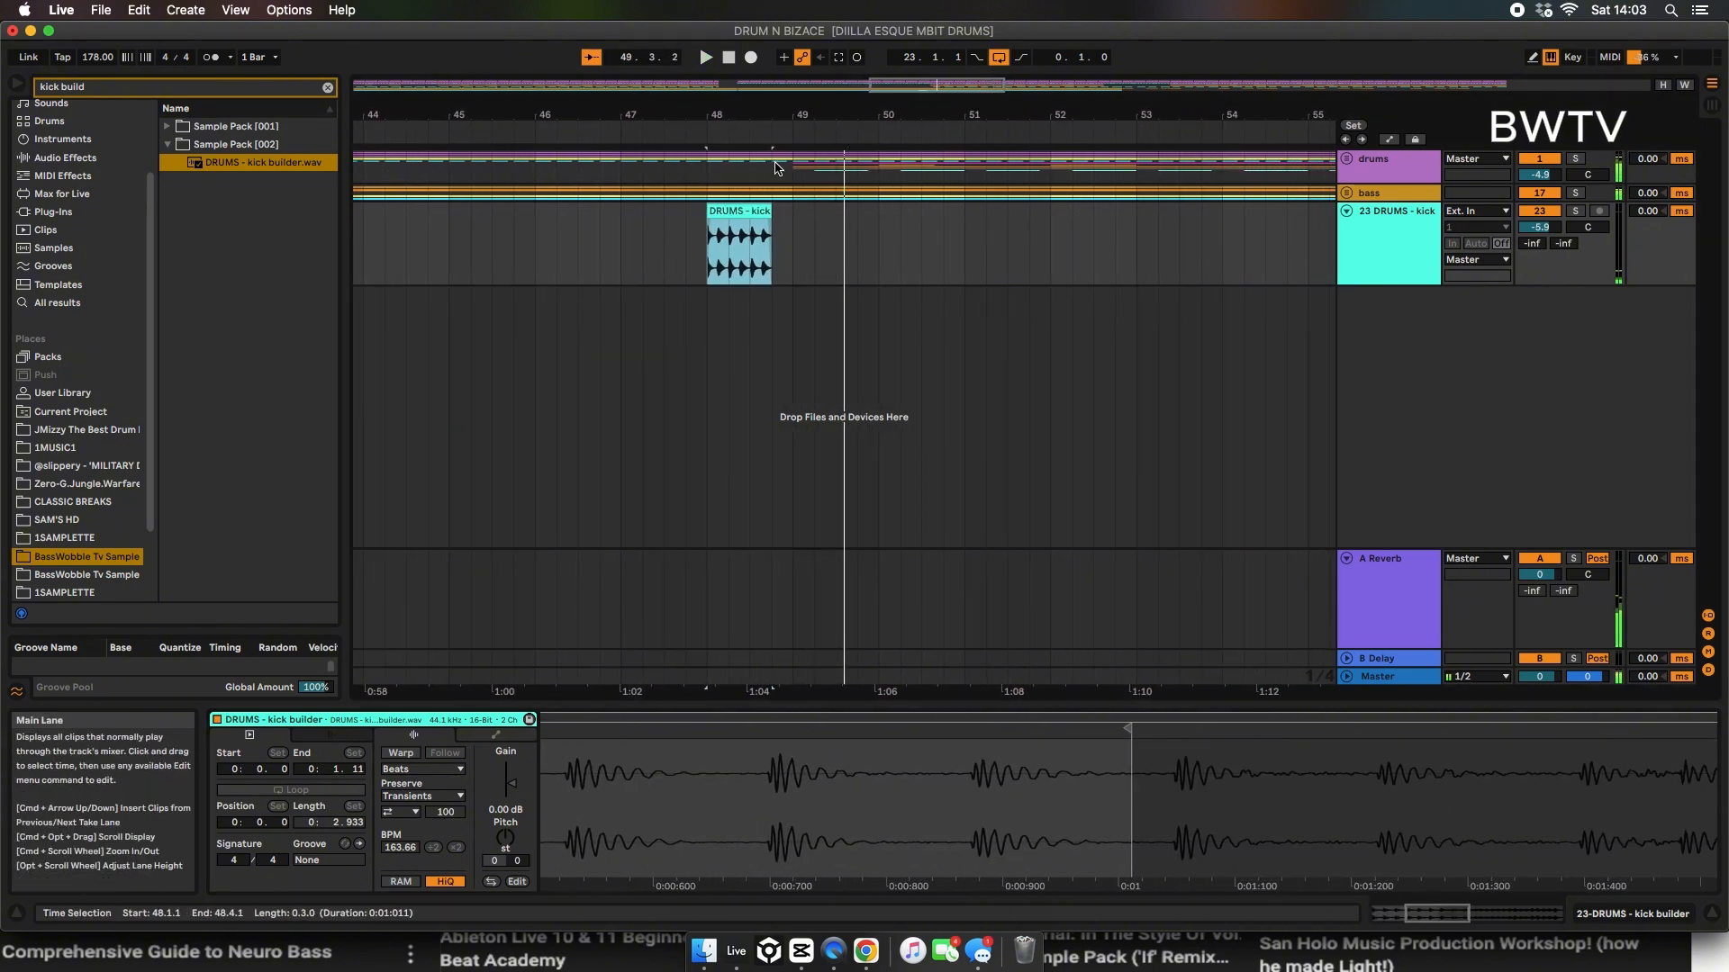
key(space)
Step: Clear the drums and bass between 48.4.1 and 49.1.1 and set the kick builder track's volume to -10.4 dB
click(780, 168)
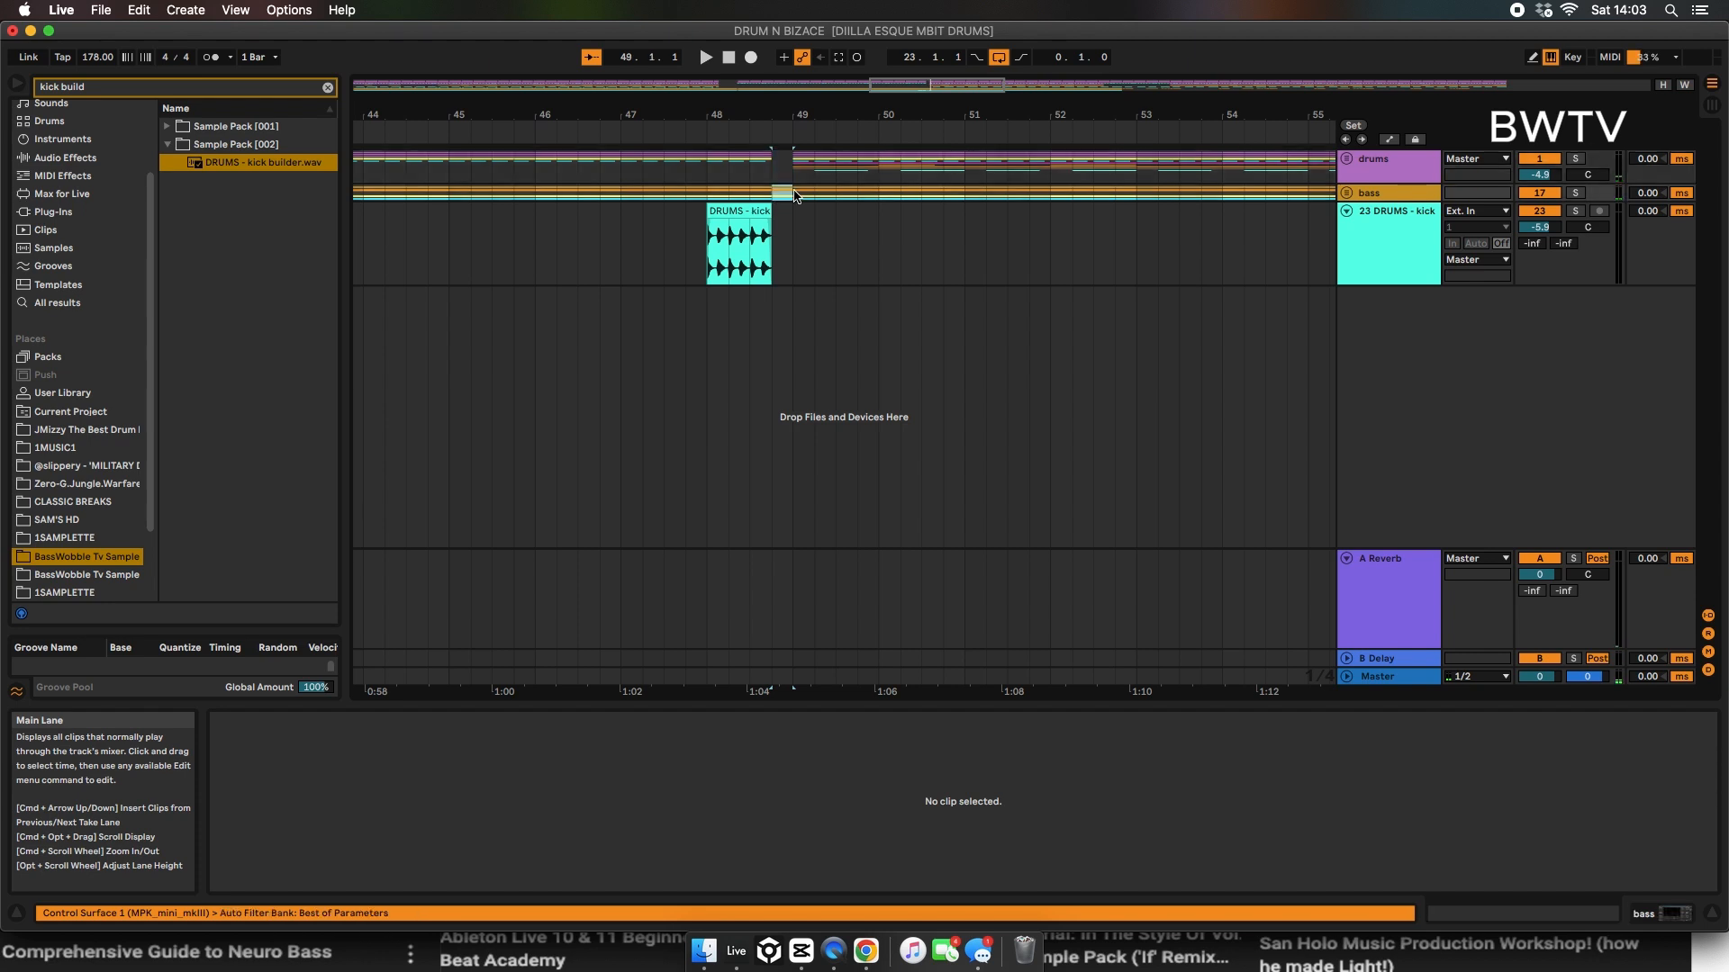
click(646, 275)
key(space)
drag(1552, 232, 1550, 227)
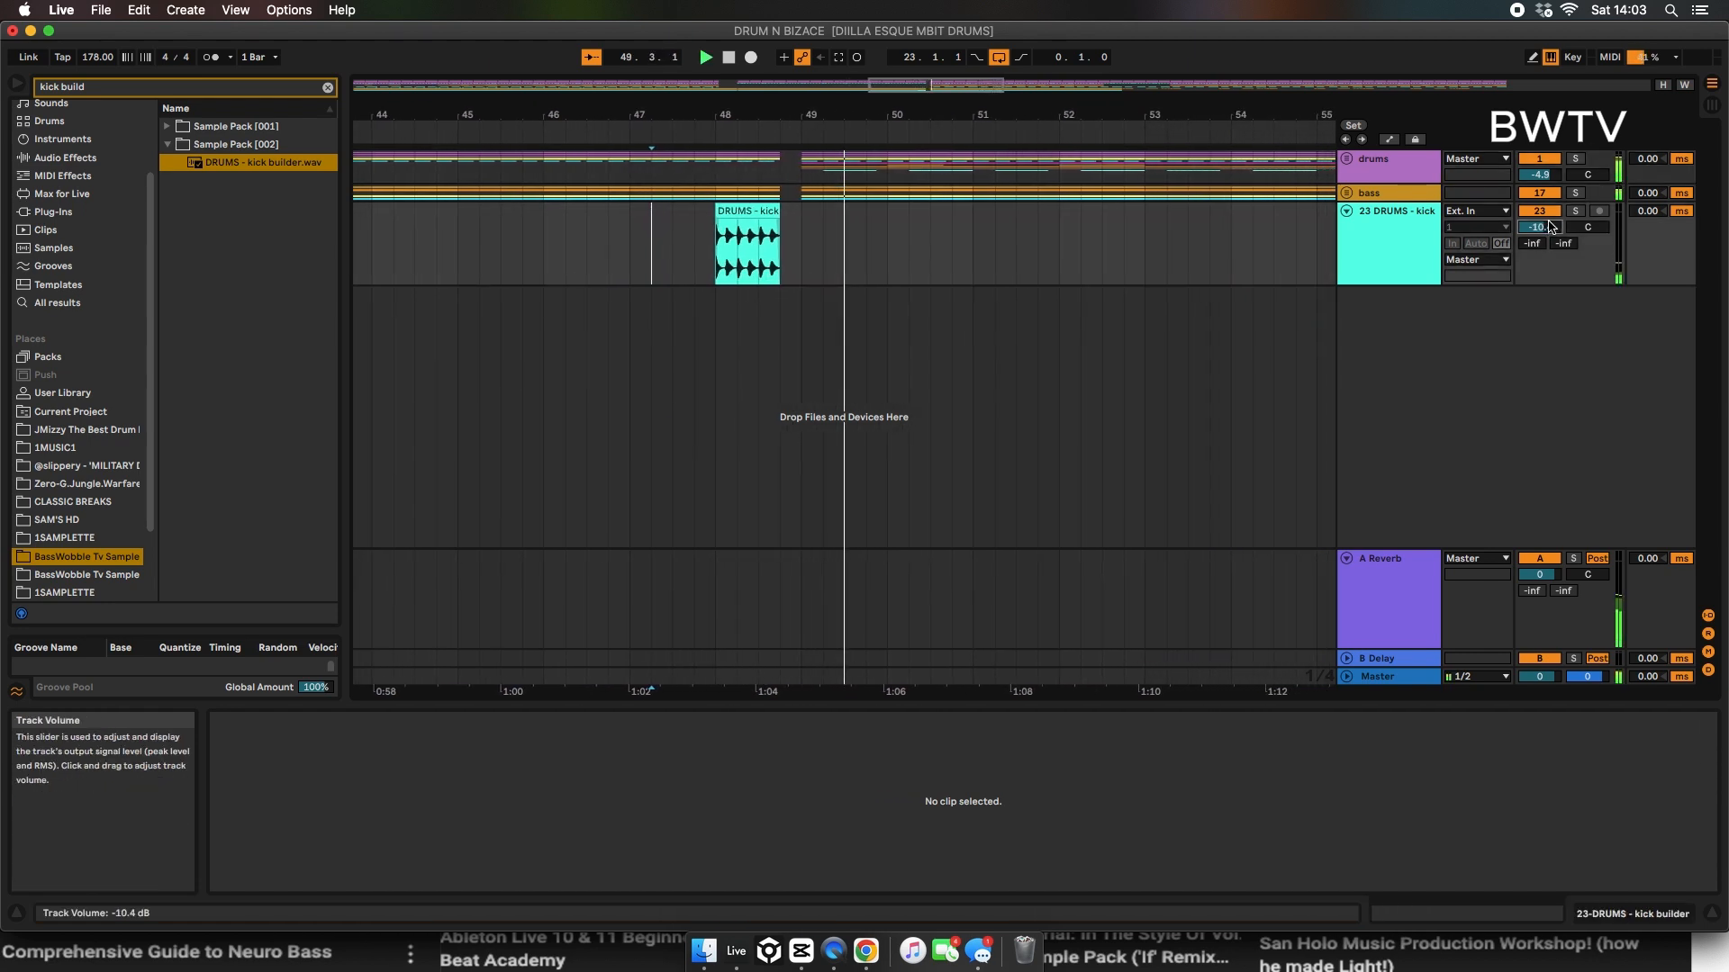
Step: Search the plug-ins for "pro l" and add FabFilter's Pro-L 2 to the bass group
drag(923, 116, 921, 110)
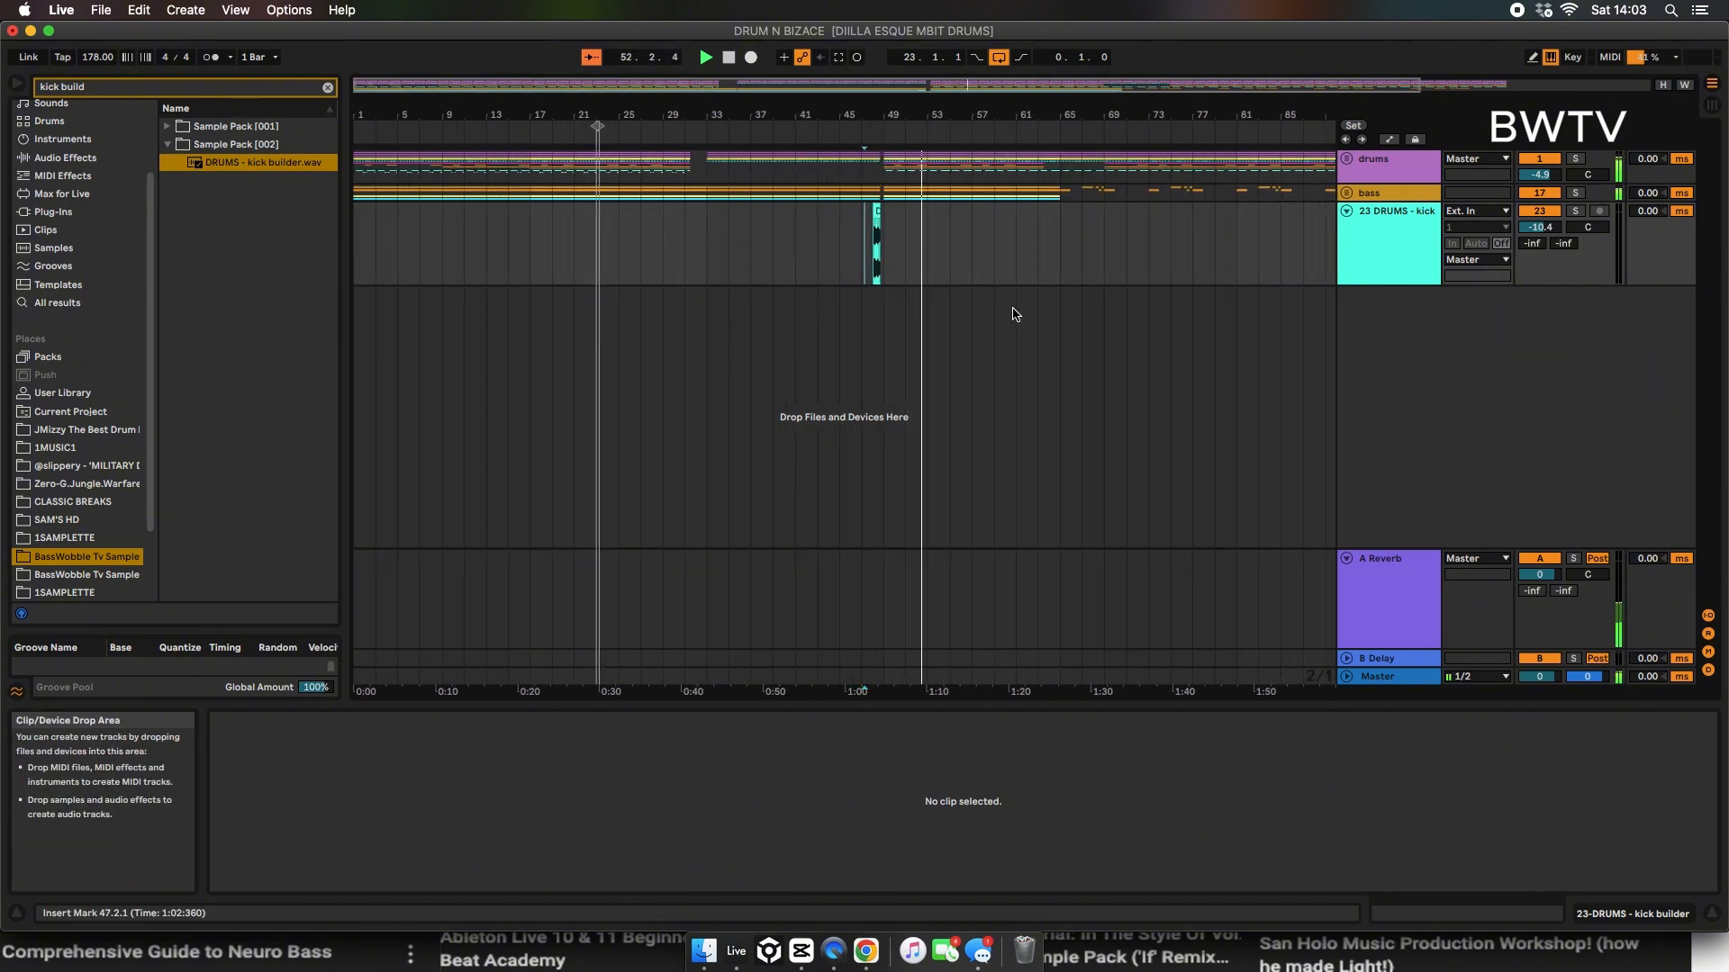
click(1387, 194)
drag(113, 88, 4, 51)
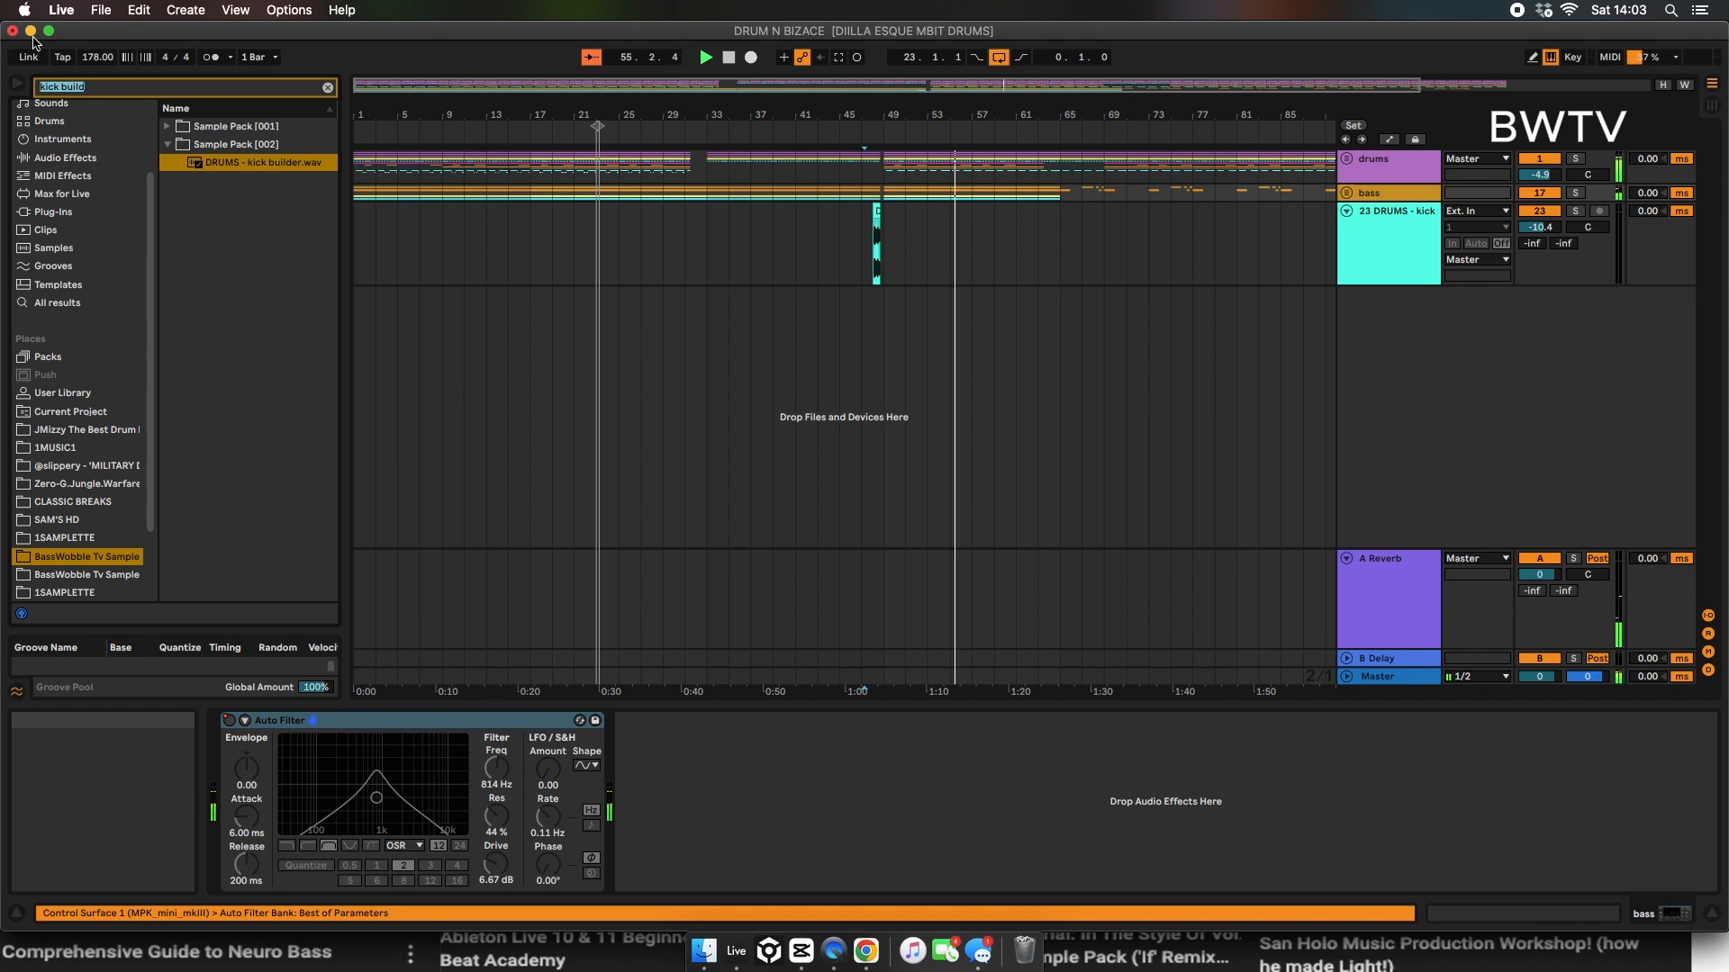
text(pro l)
click(42, 245)
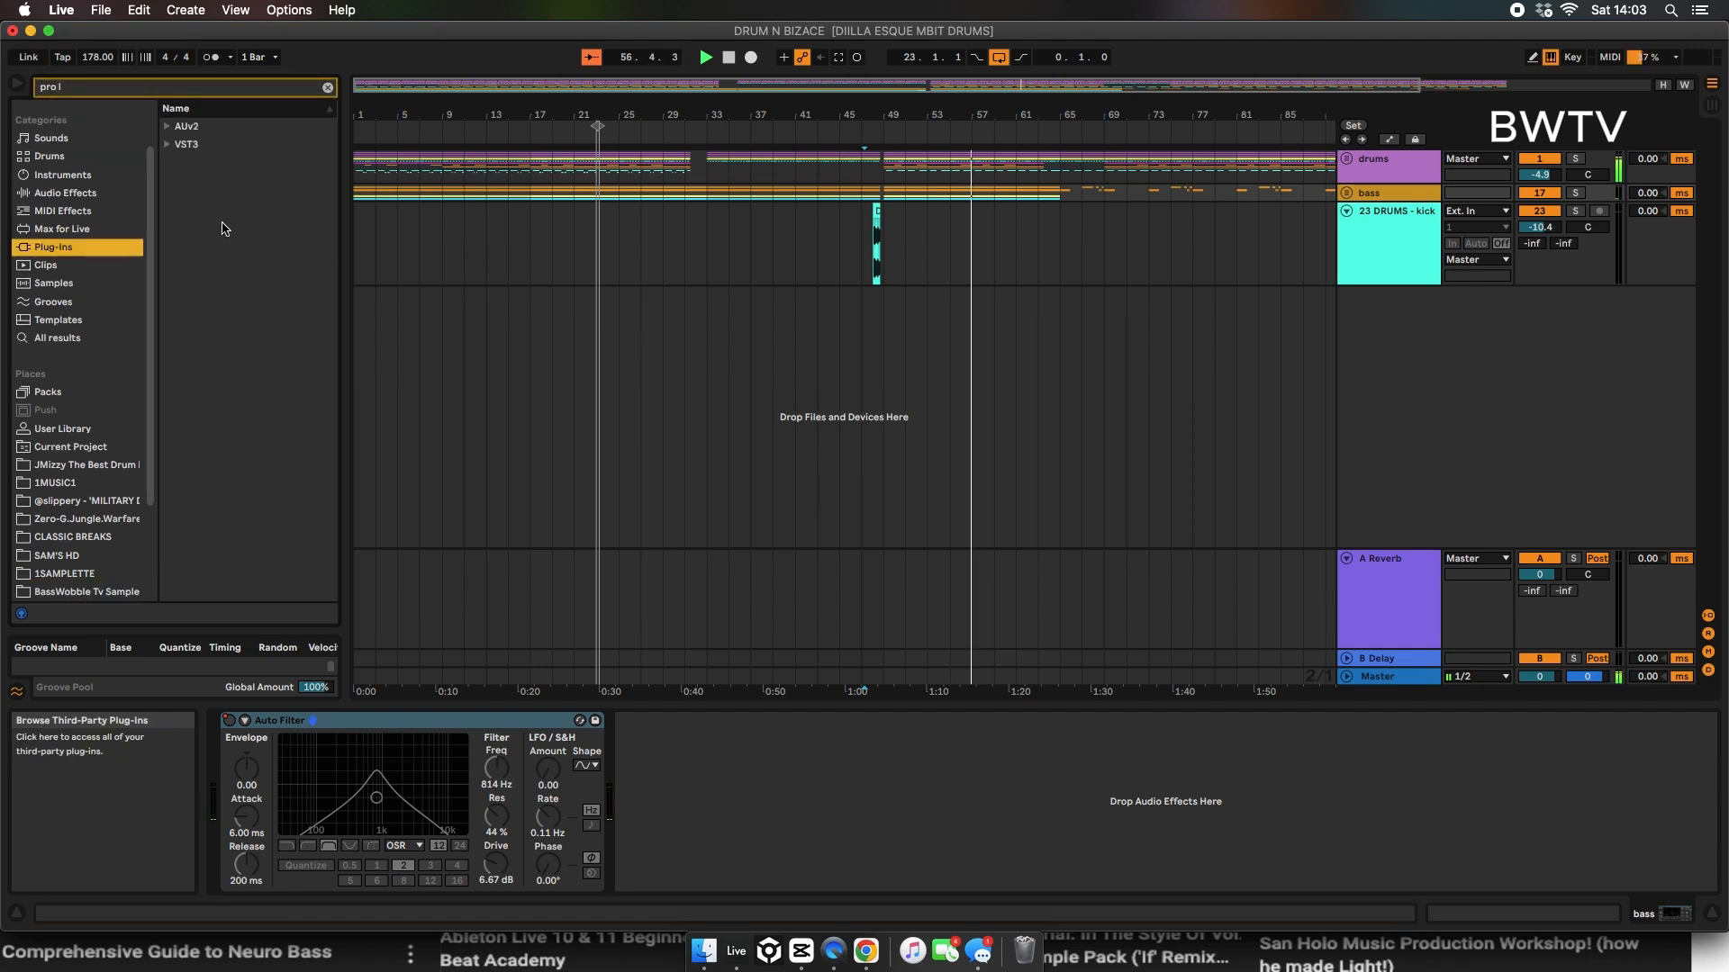
click(168, 144)
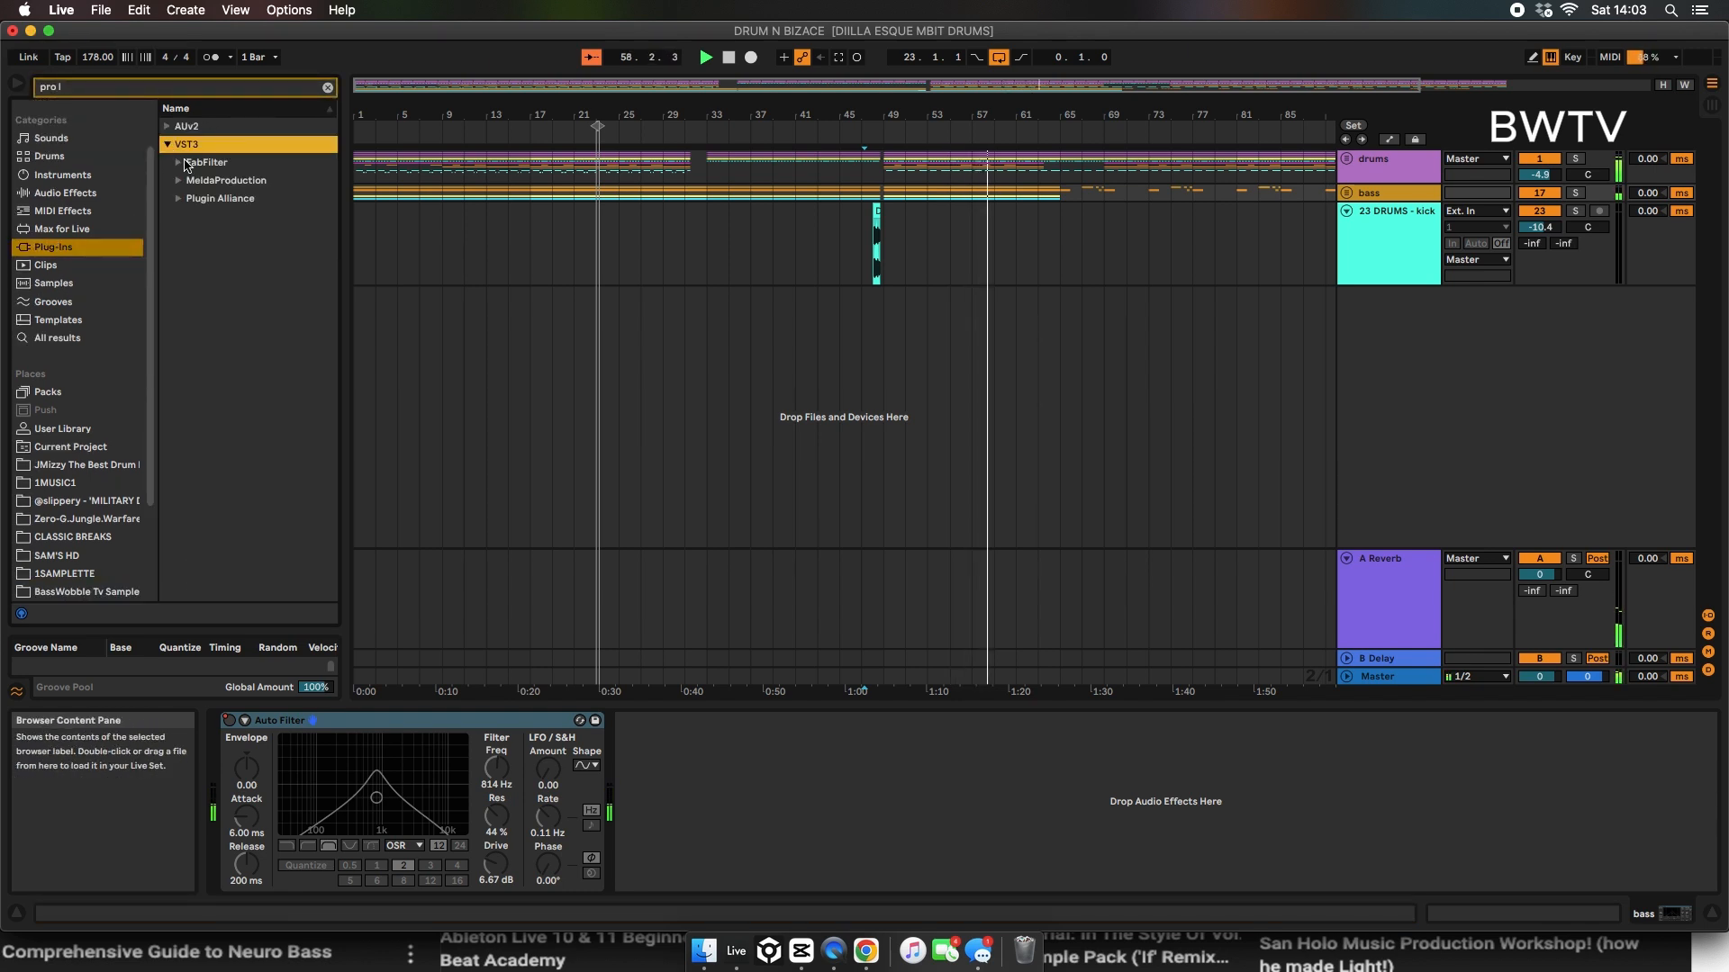
click(179, 162)
double_click(230, 180)
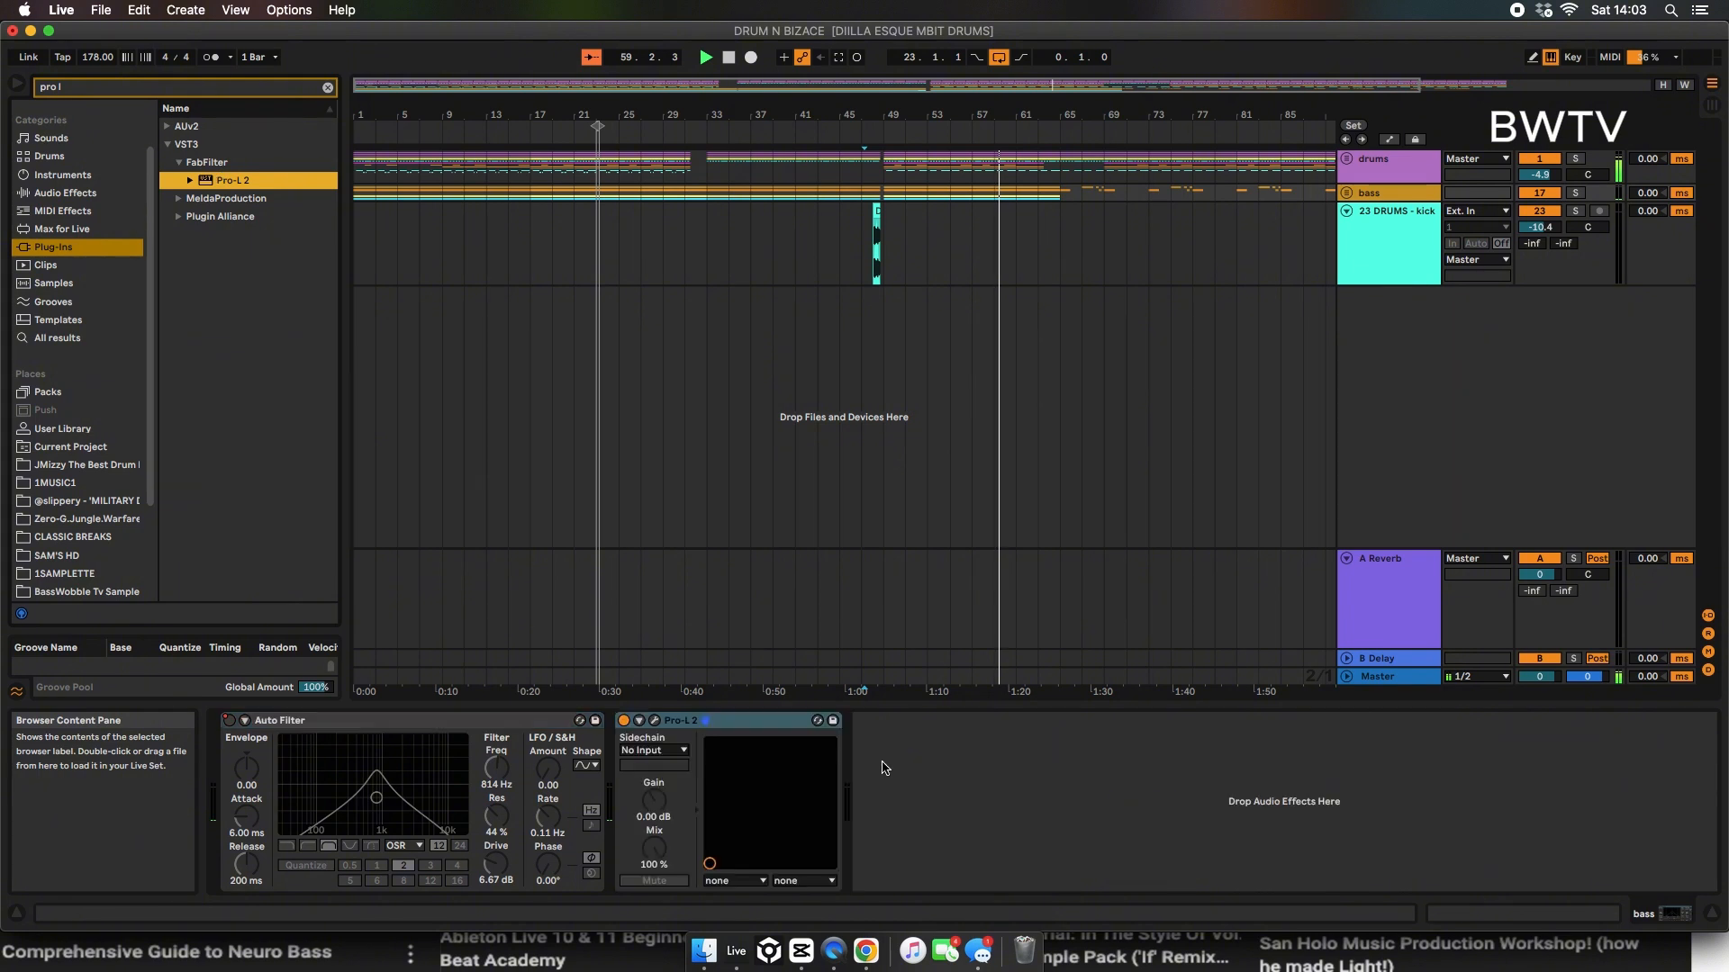
Step: Set Pro-L 2's attack to about 4.8 s and oversampling to 4x, shorten its release, adjust its gain and close its window
drag(914, 364, 913, 352)
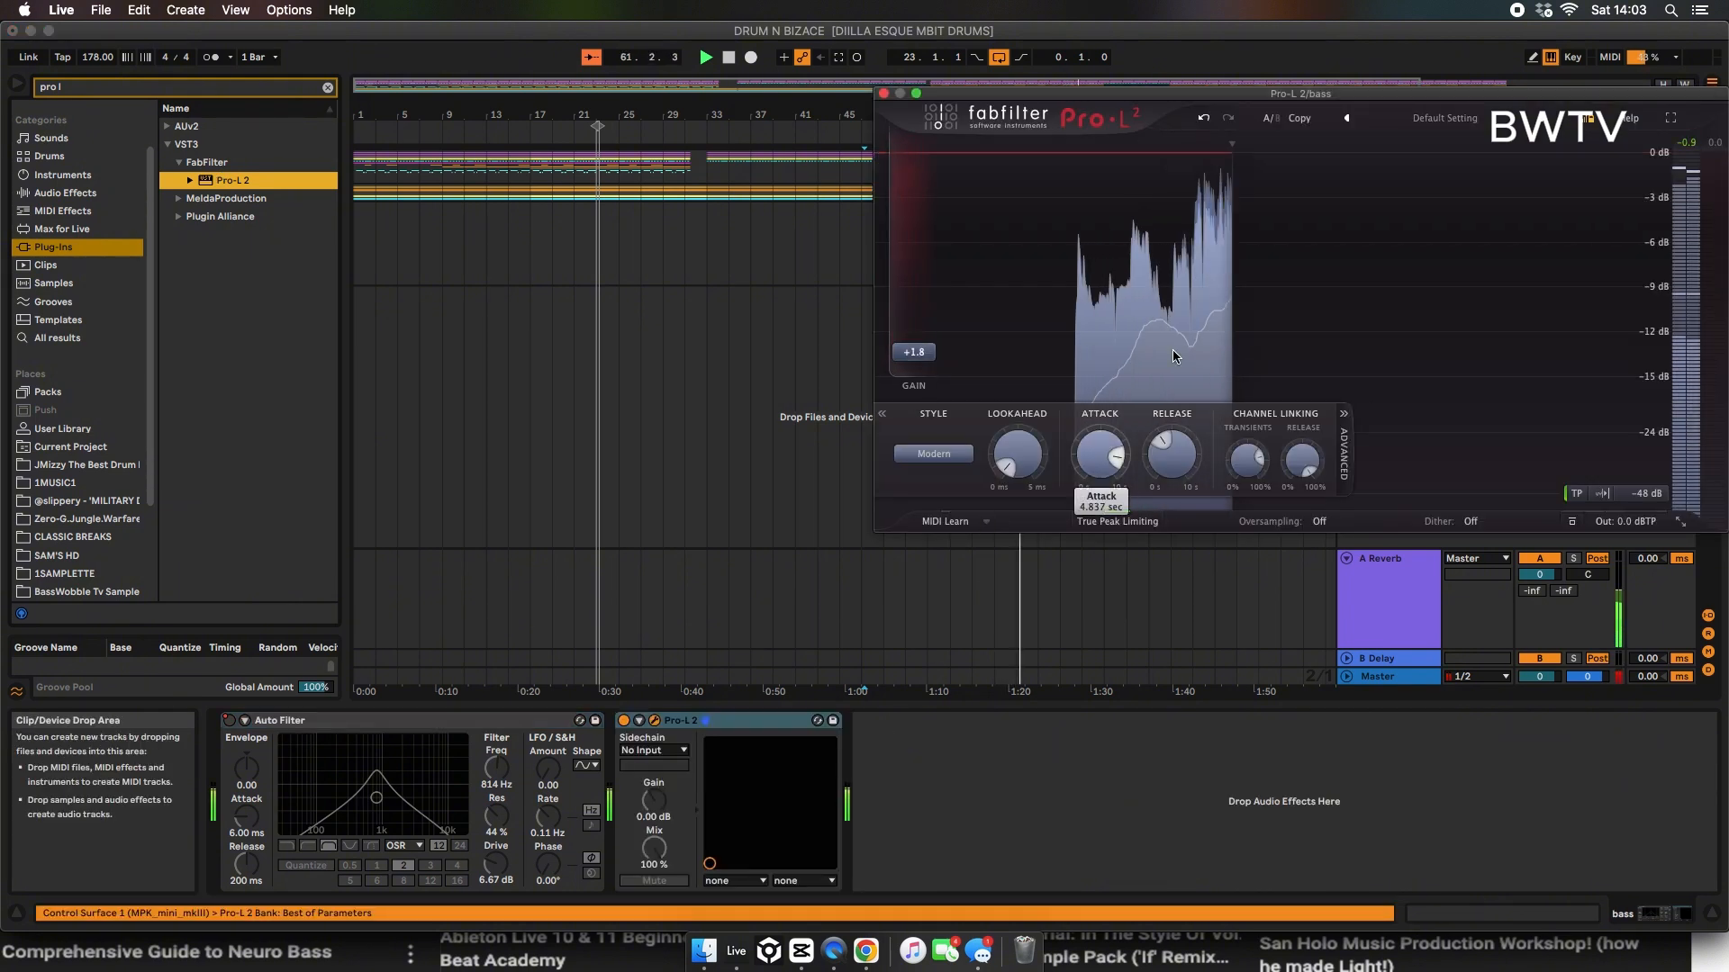
drag(1101, 454, 1102, 387)
drag(1184, 460, 1147, 520)
click(1320, 521)
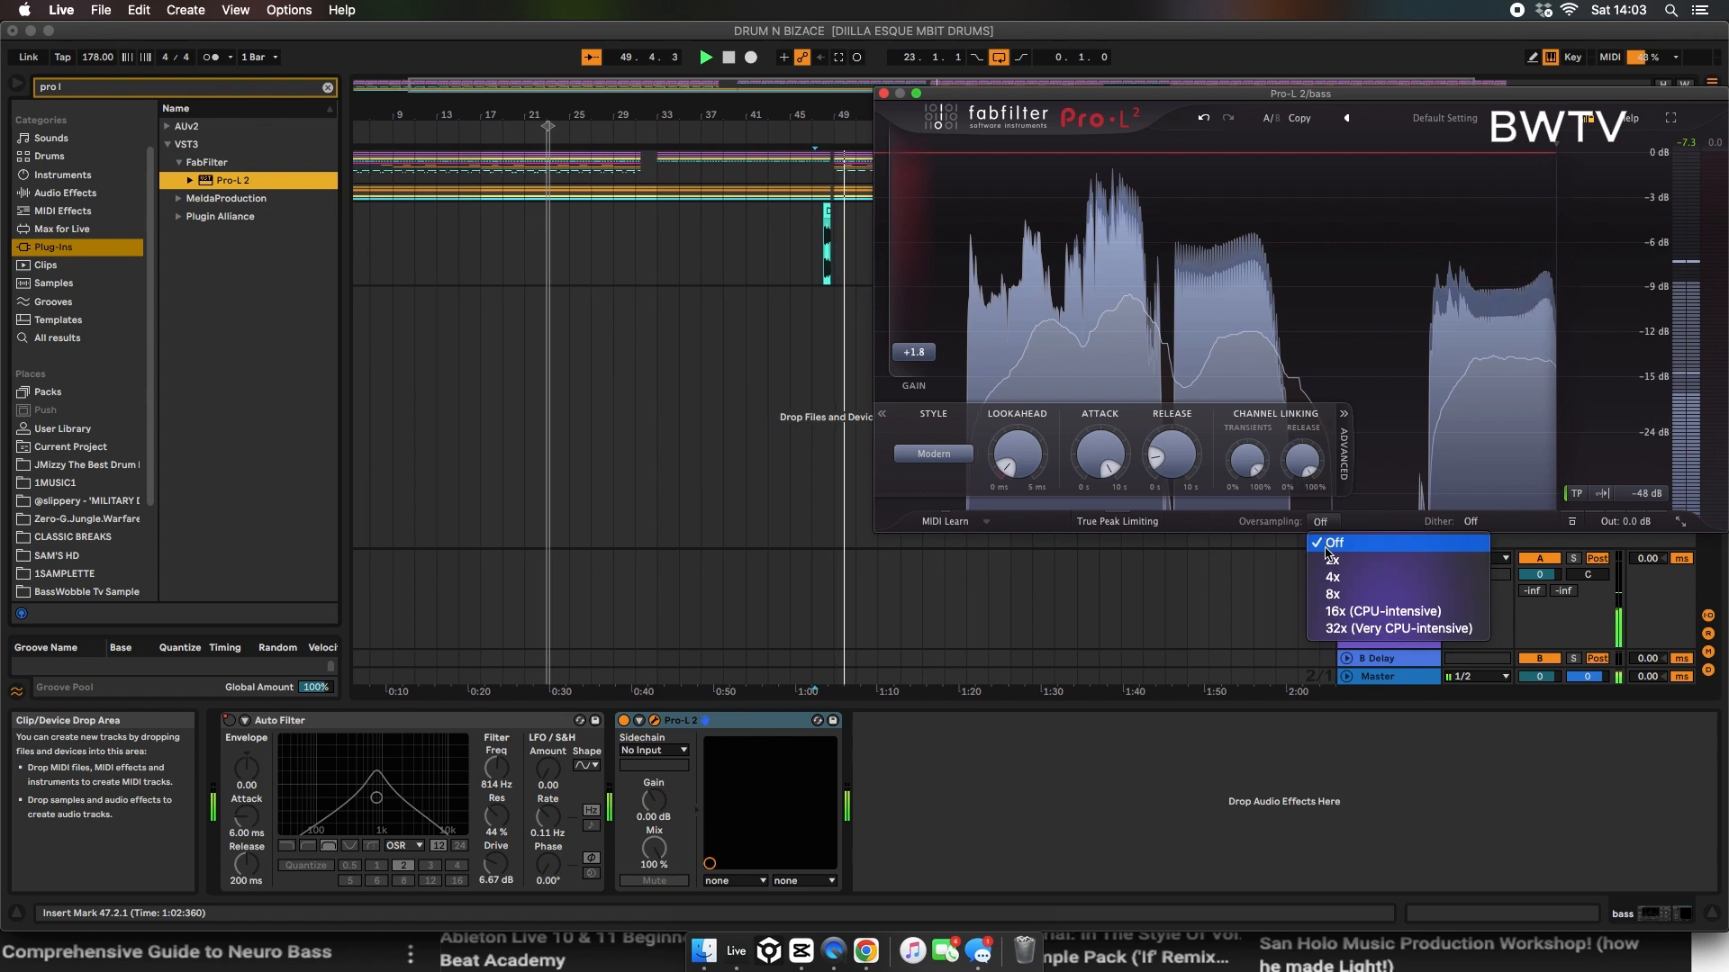
click(1332, 577)
mouse_move(914, 352)
mouse_down()
mouse_move(926, 293)
mouse_move(921, 353)
mouse_up()
click(883, 93)
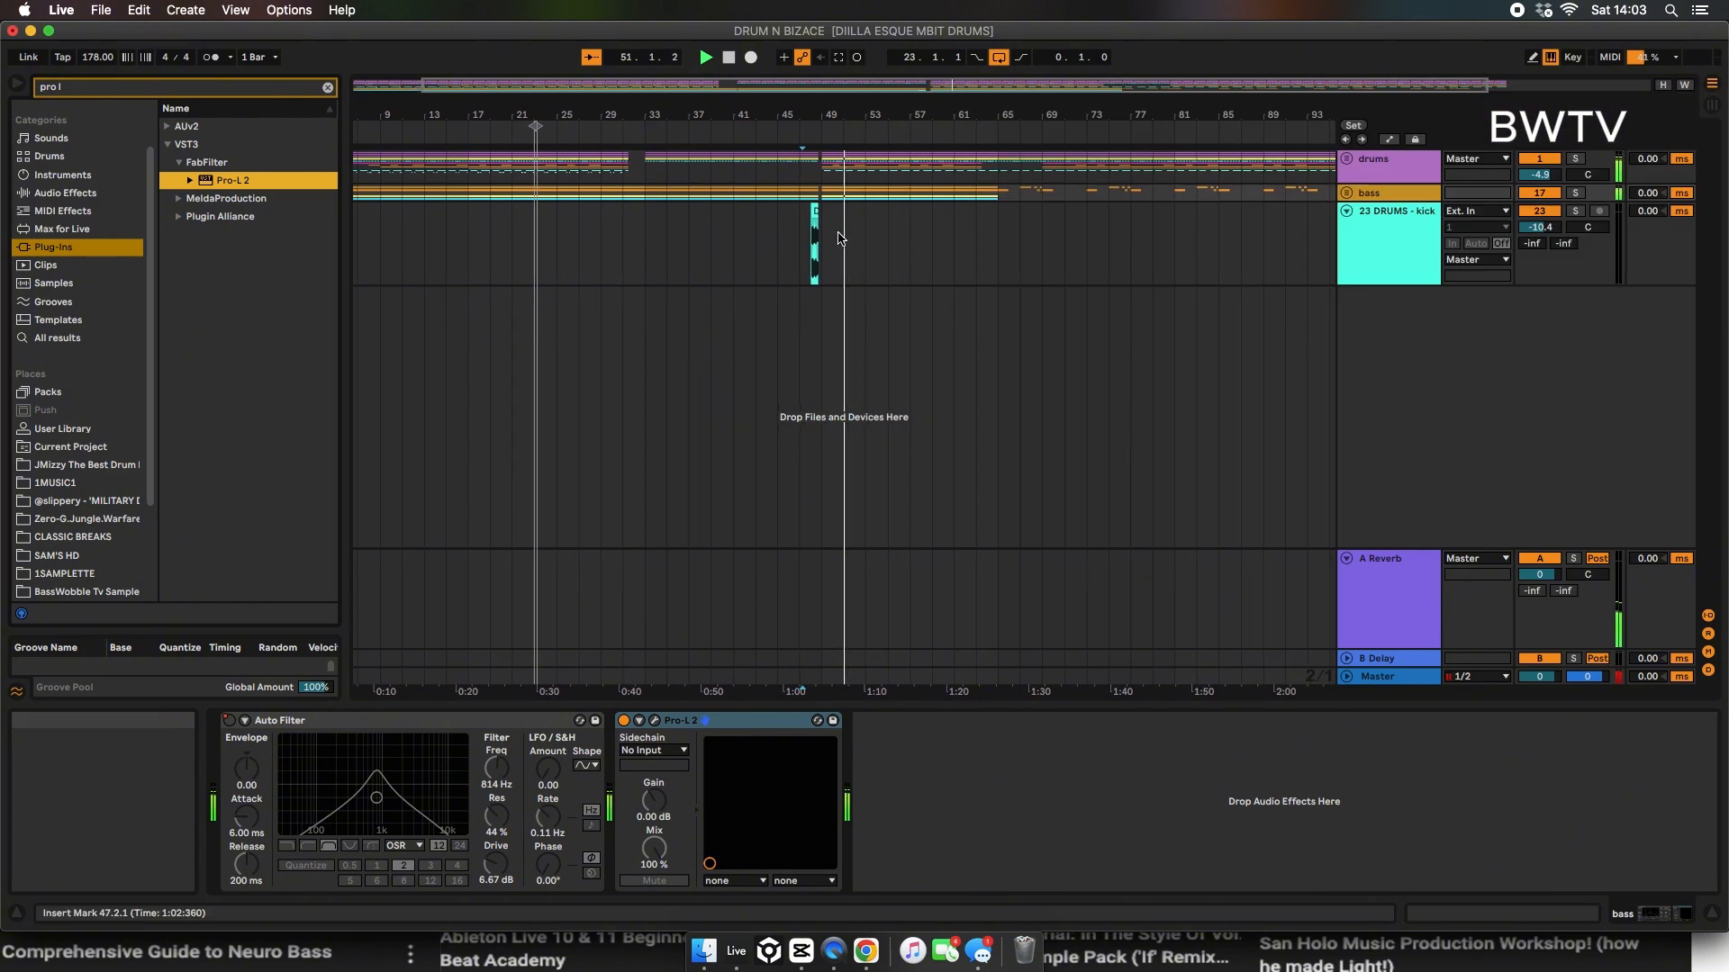